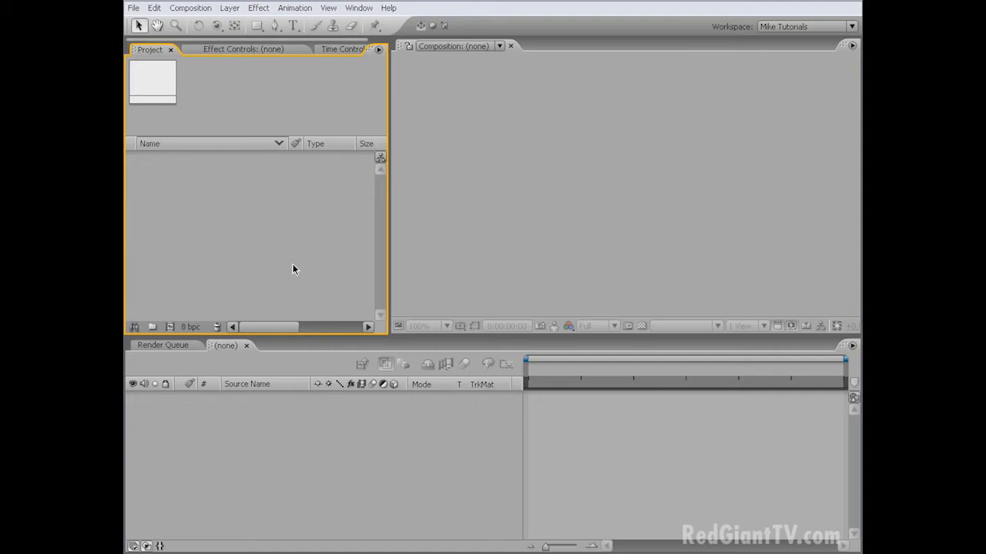
Step: Import Alley.jpg and Robed_woman.mov from the (Footage) folder into the project
double_click(261, 208)
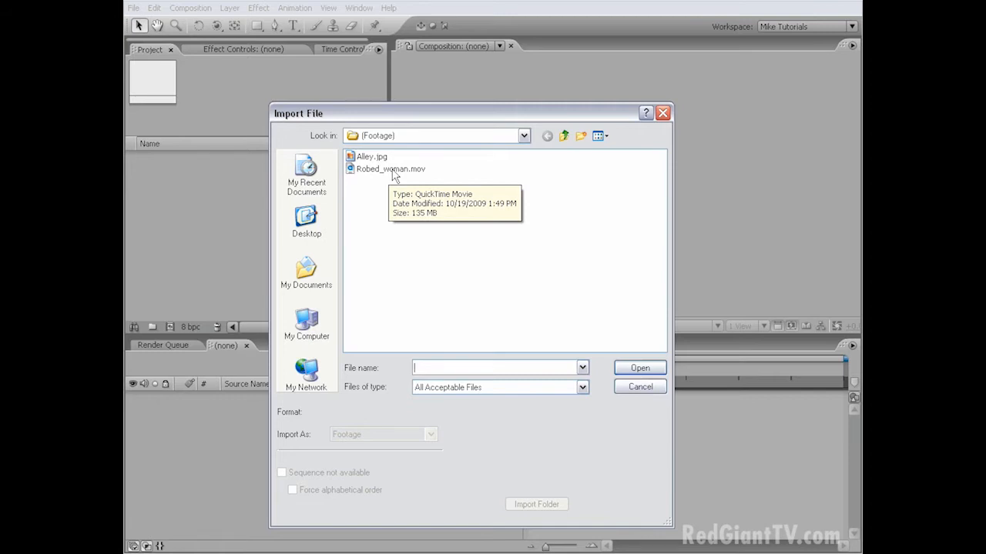
left_click(397, 171)
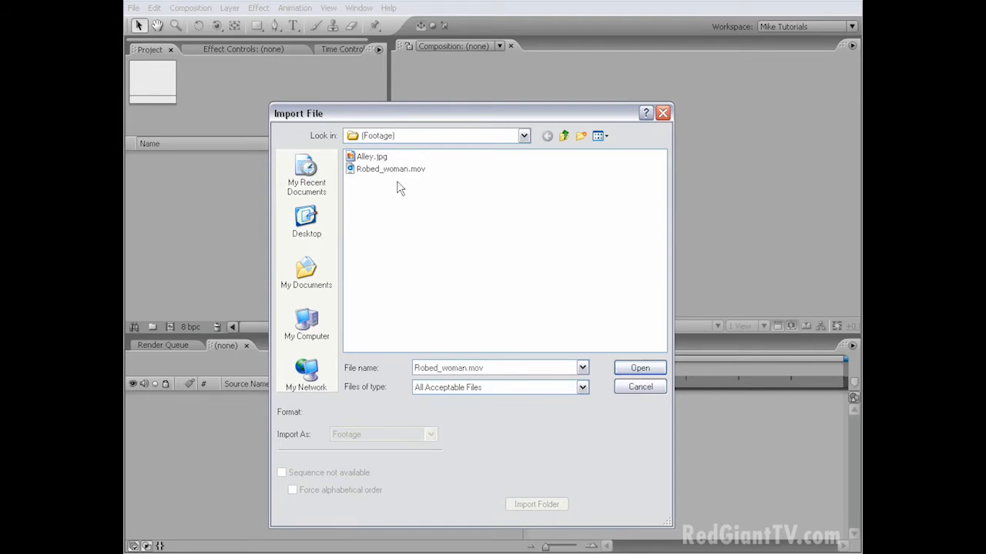
left_click_drag(397, 182, 365, 157)
left_click(638, 369)
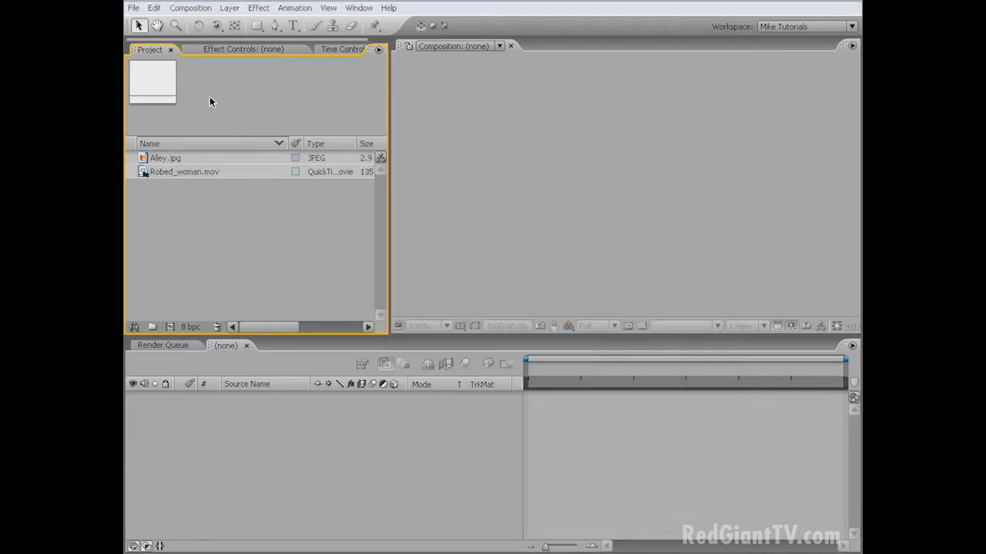
Step: Create a composition named BG at 1280 x 720, 25 frames per second, with a duration of 0:00:06:00
left_click(190, 8)
left_click(209, 24)
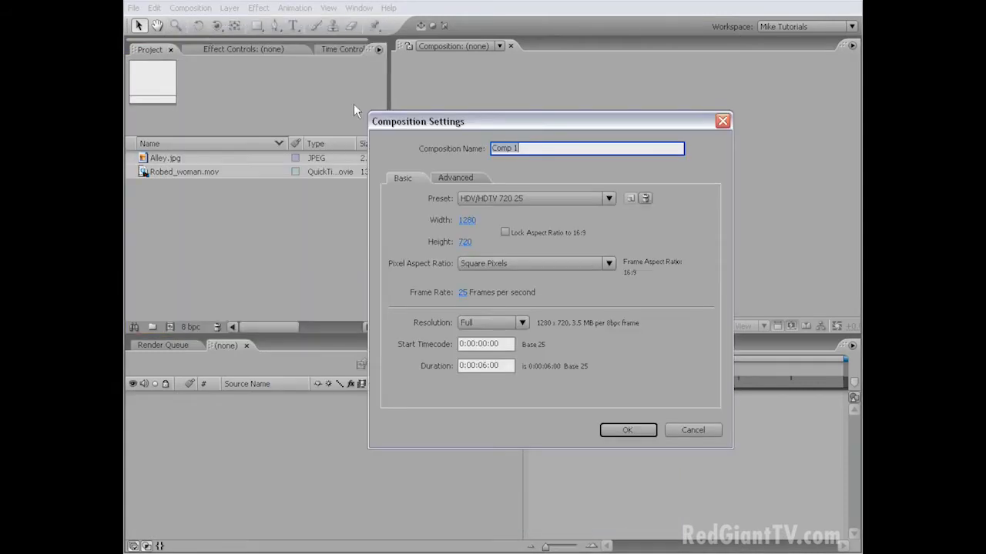
type("BG")
left_click(627, 429)
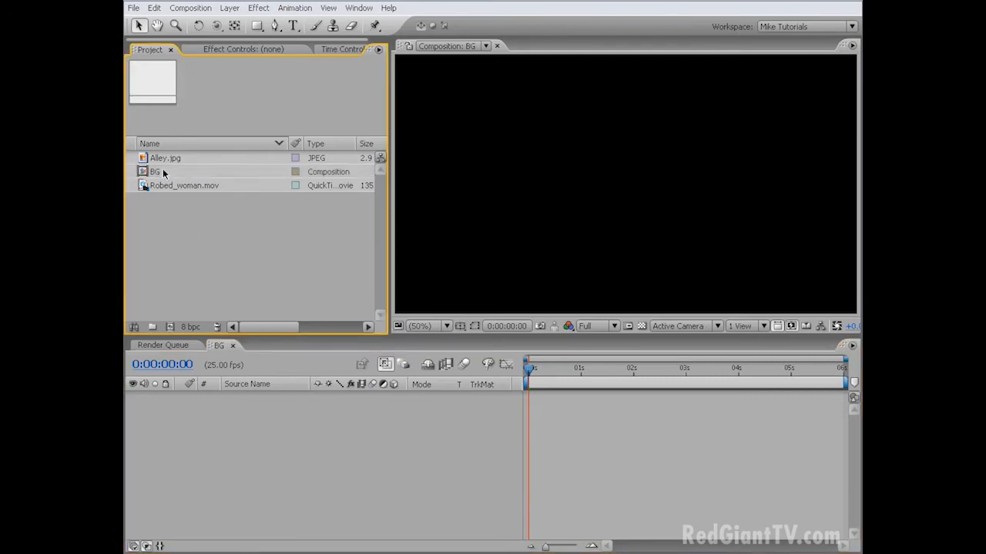
Step: Add Alley.jpg to the BG composition and reposition it to about 608, 188 so the alley floor shows
left_click_drag(164, 158, 184, 422)
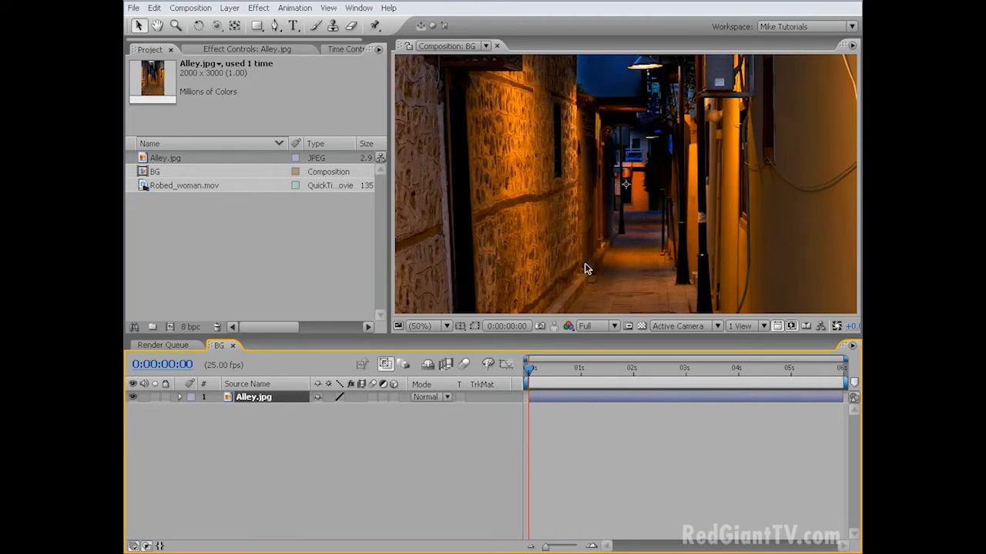
key("p")
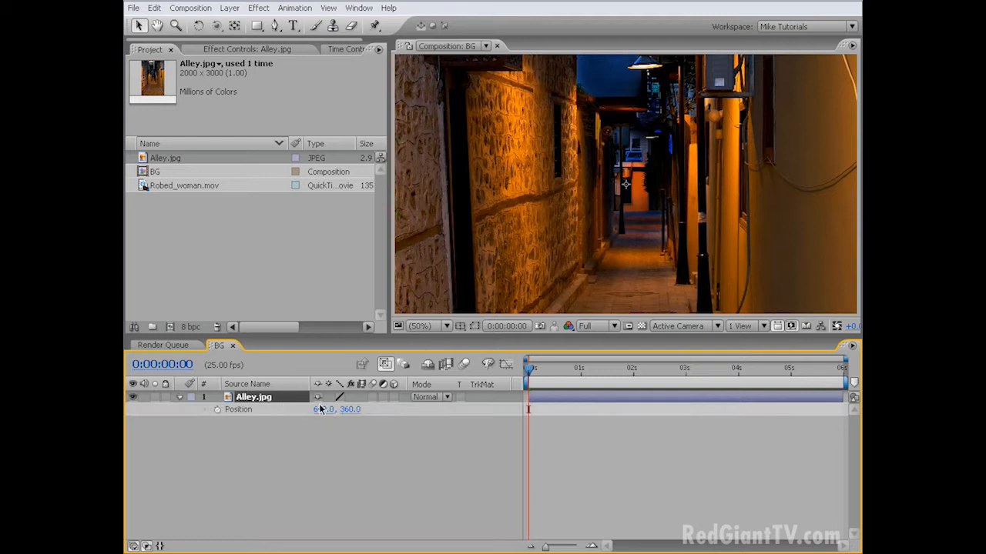
left_click_drag(663, 285, 702, 258)
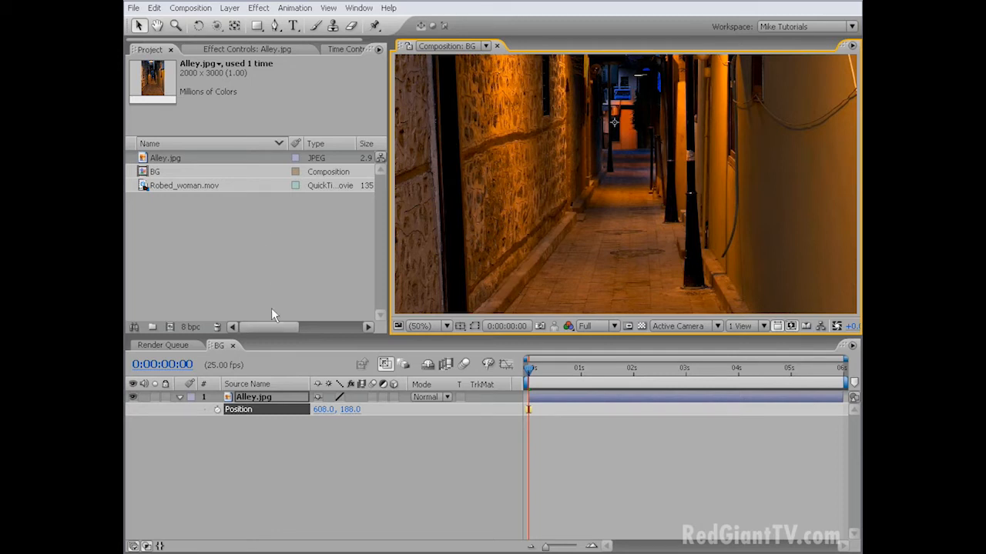
Step: Apply Curves to the Alley.jpg layer and pull the midpoint of the Red channel curve down
left_click(248, 399)
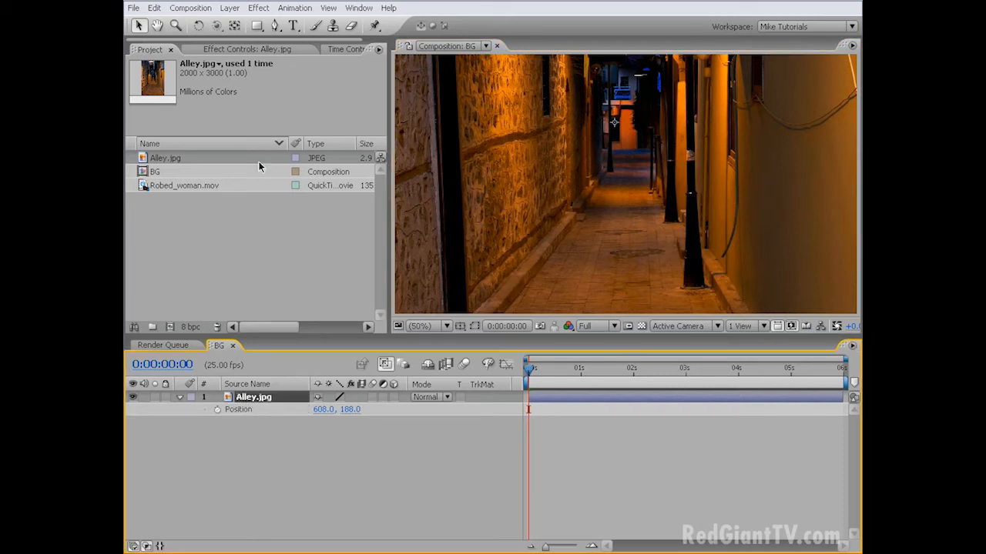
left_click(258, 8)
mouse_move(312, 117)
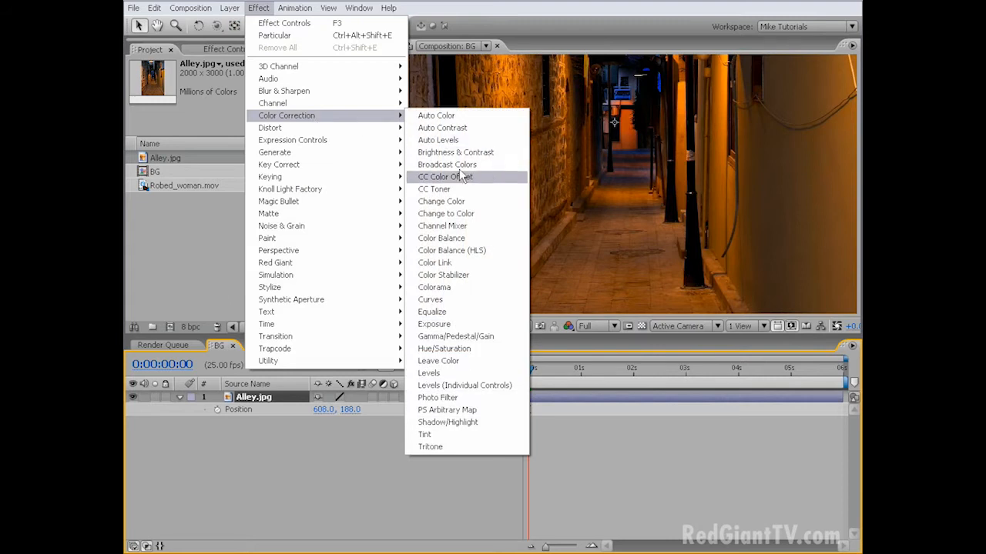
left_click(430, 300)
left_click(276, 100)
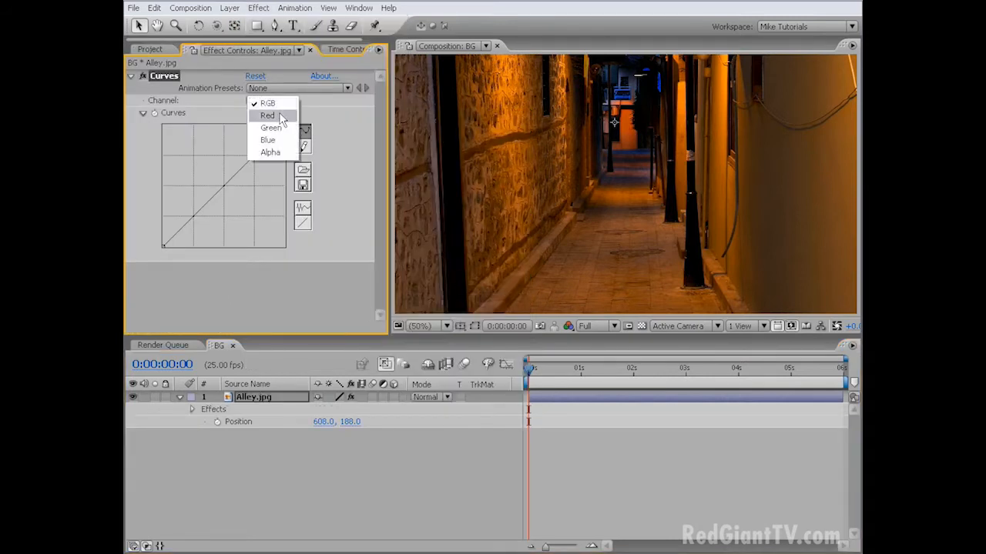
left_click(267, 116)
left_click_drag(223, 188, 230, 207)
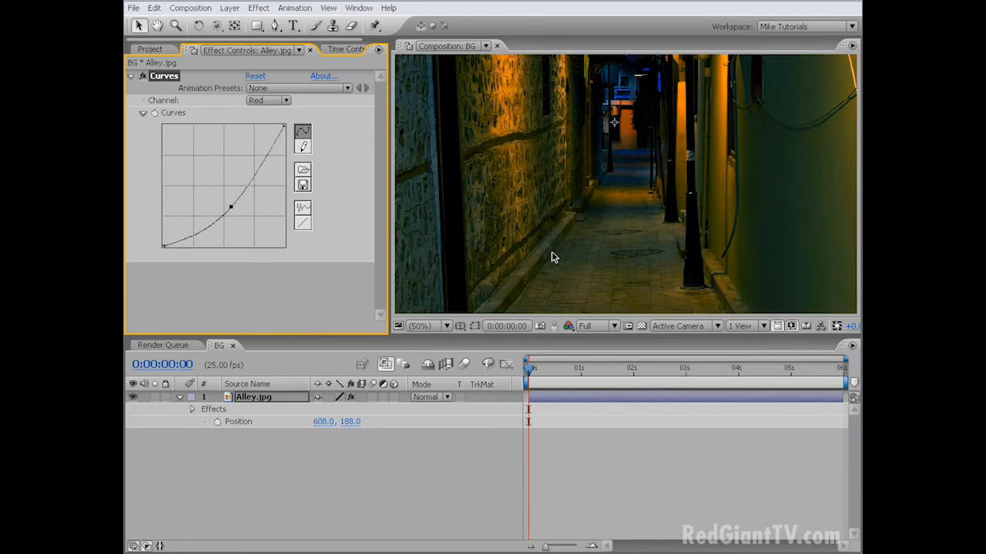
Step: Apply CC Toner to the Alley.jpg layer and change its Midtones colour to a dark, muted blue
left_click(258, 8)
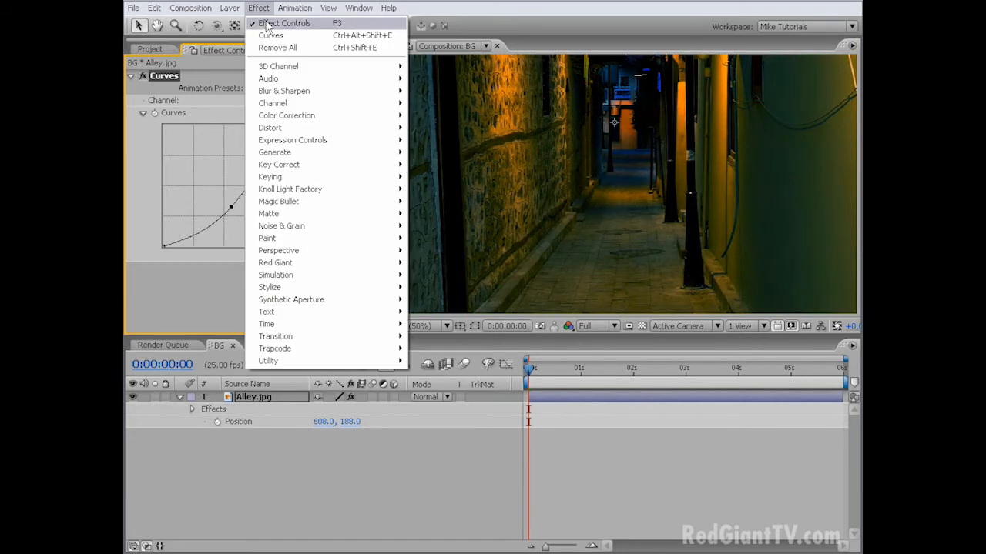
mouse_move(357, 123)
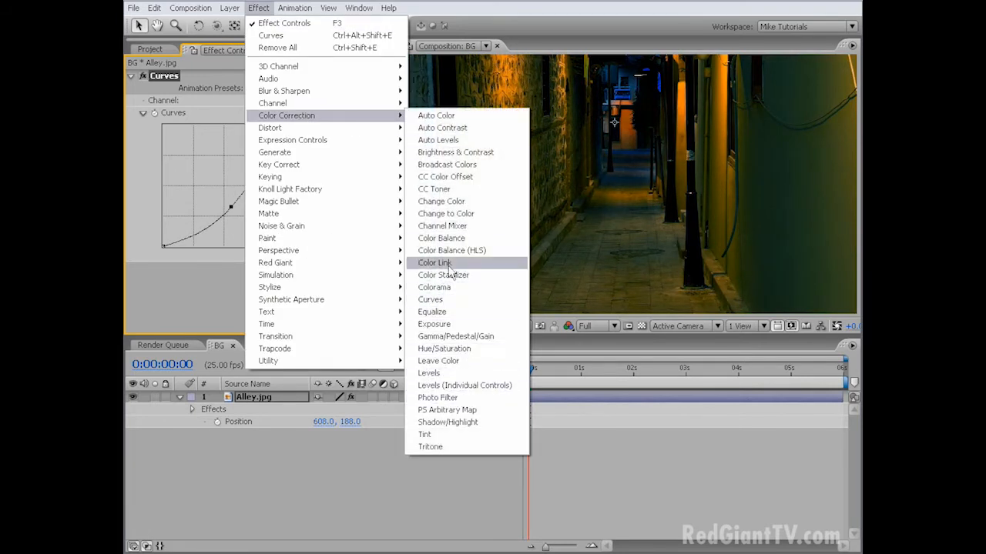
left_click(435, 188)
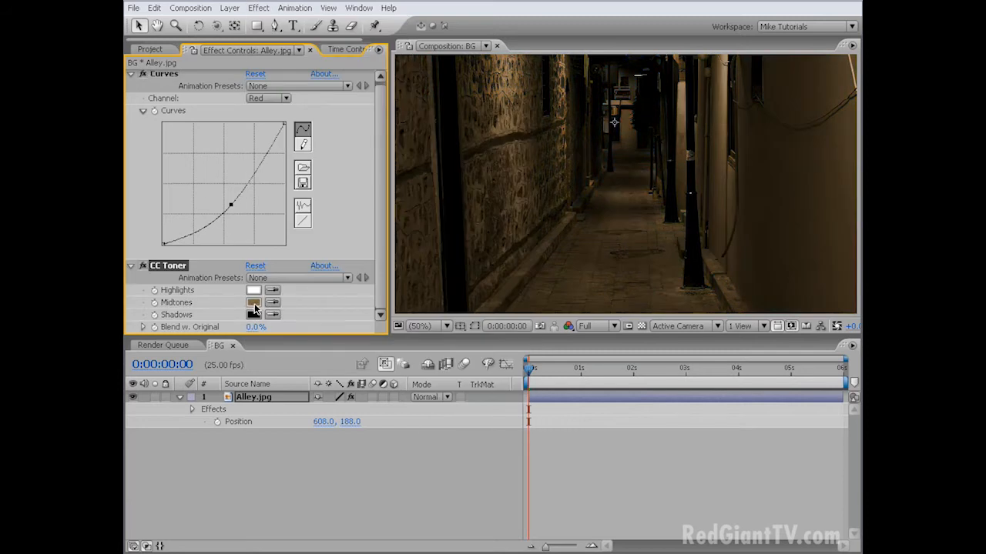
left_click(254, 303)
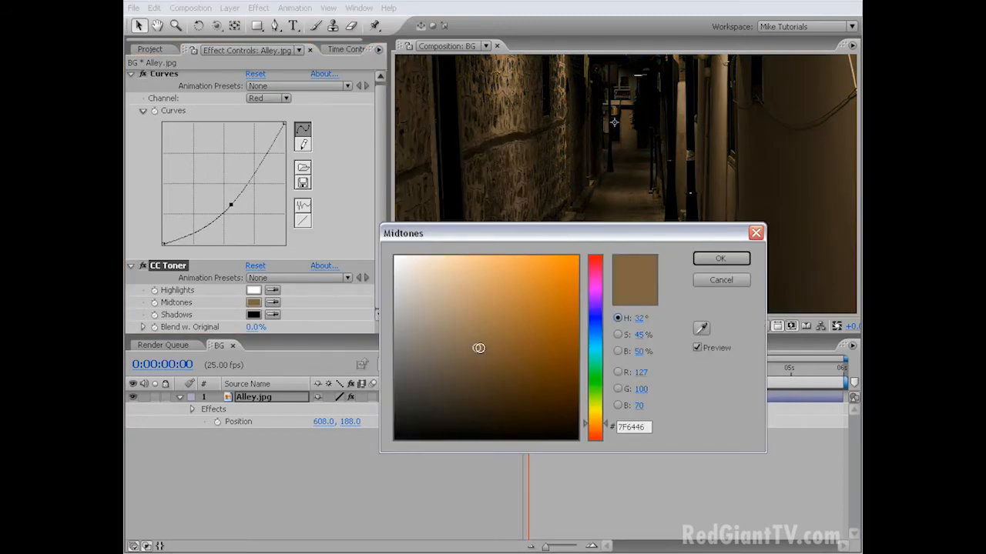
left_click(595, 332)
left_click(640, 375)
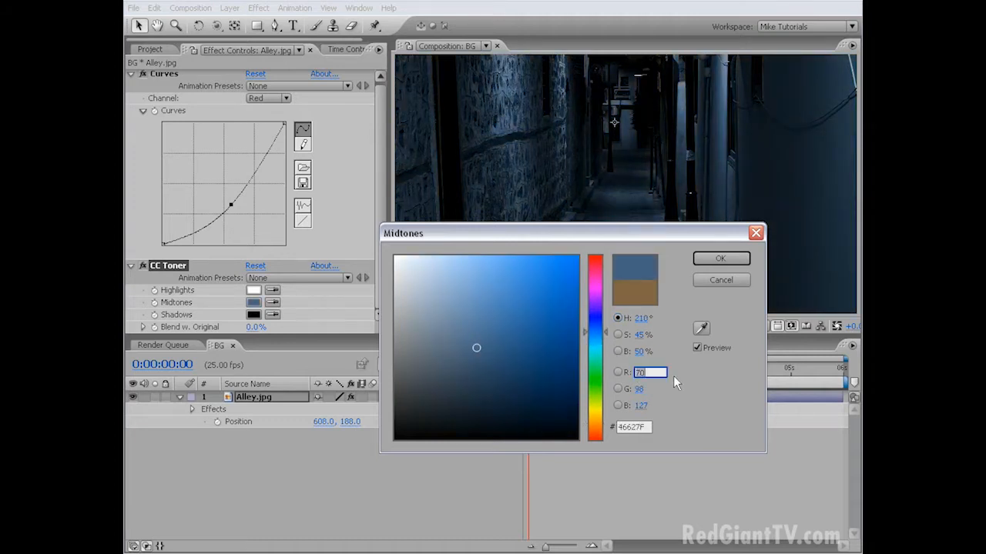
key("Return")
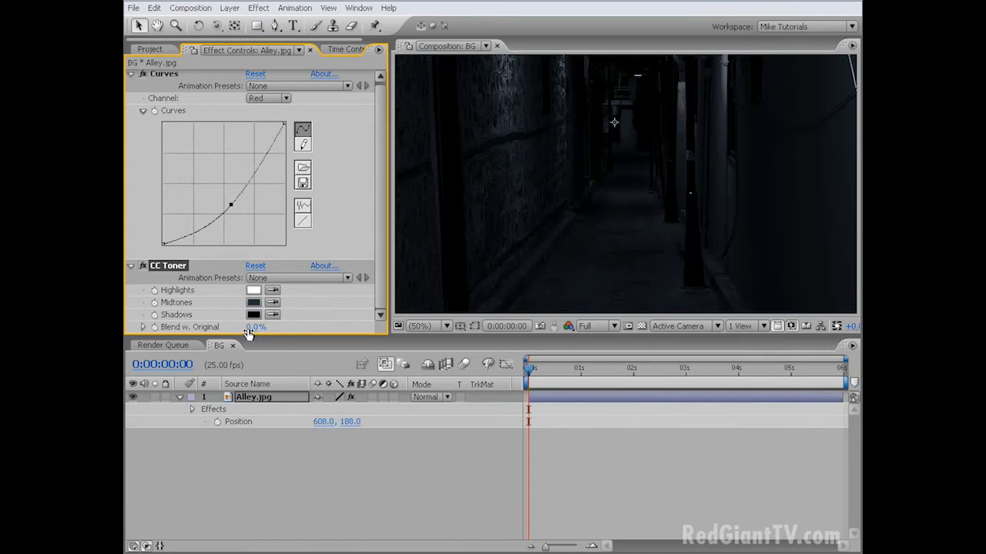
Step: Set CC Toner's Blend w. Original to 44% and collapse the Curves and CC Toner settings
left_click_drag(254, 329, 278, 328)
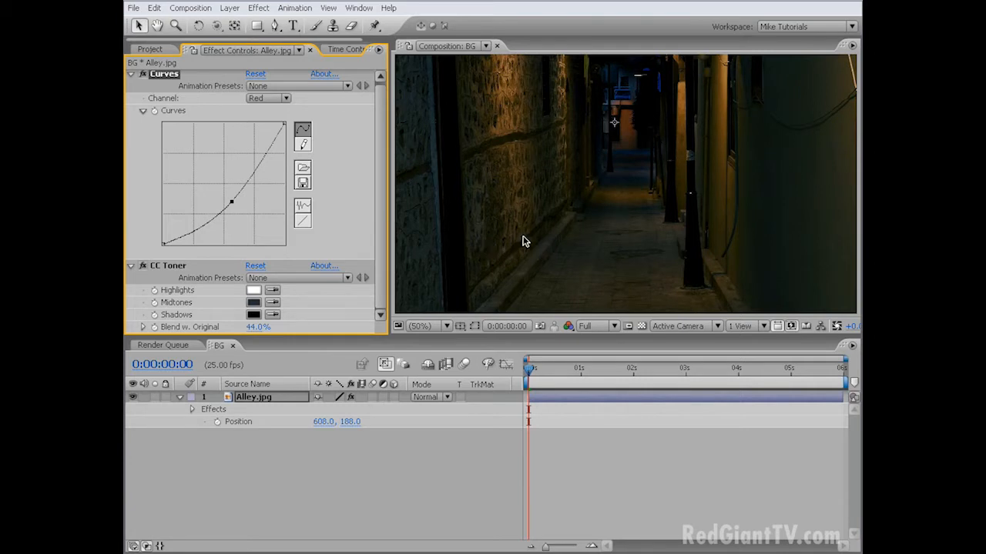
left_click(130, 74)
left_click(131, 87)
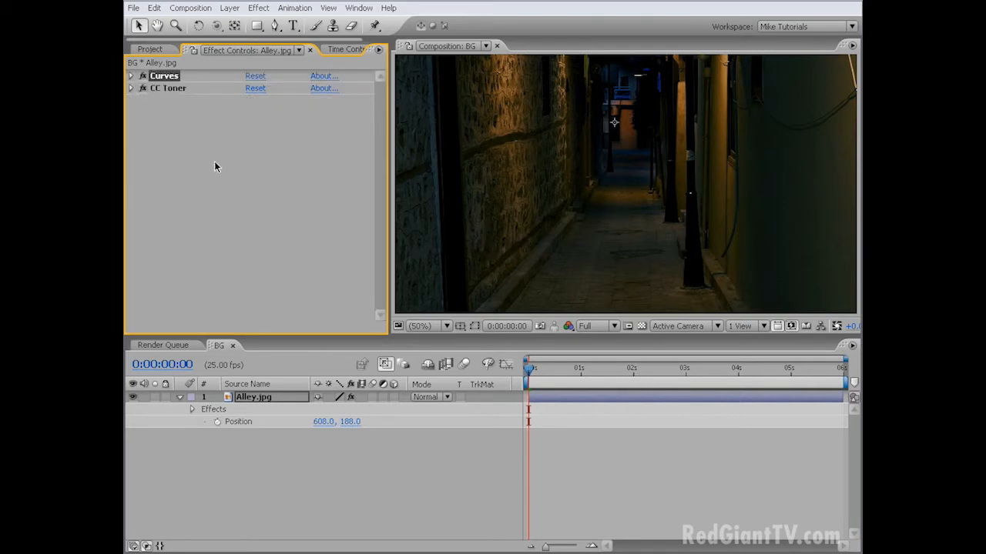
Step: Create a new composition from the Robed_woman.mov footage
left_click(150, 49)
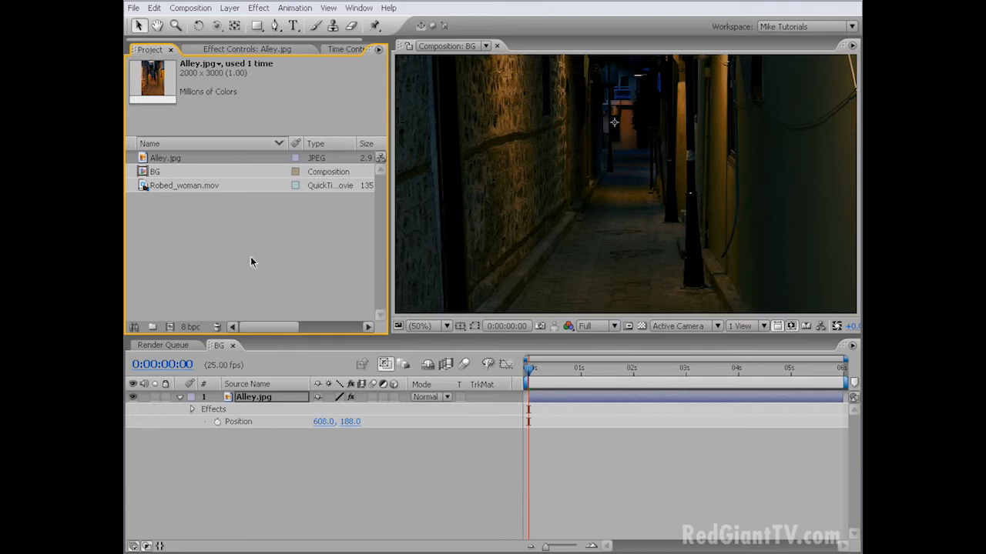
left_click(162, 188)
left_click_drag(161, 191, 171, 325)
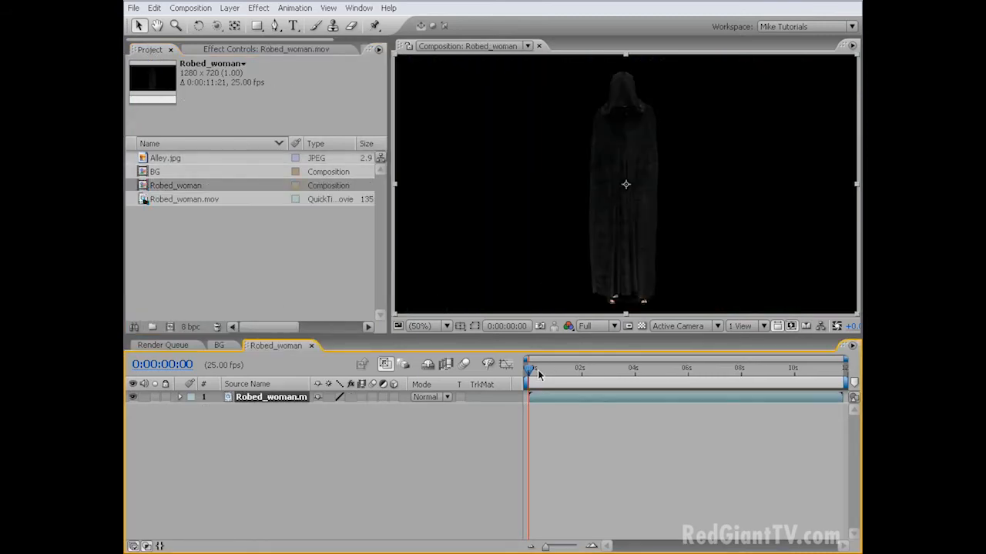
Step: Go to 0:00:04:24, duplicate the Robed_woman.mov layer and solo the upper copy
left_click_drag(529, 371, 660, 375)
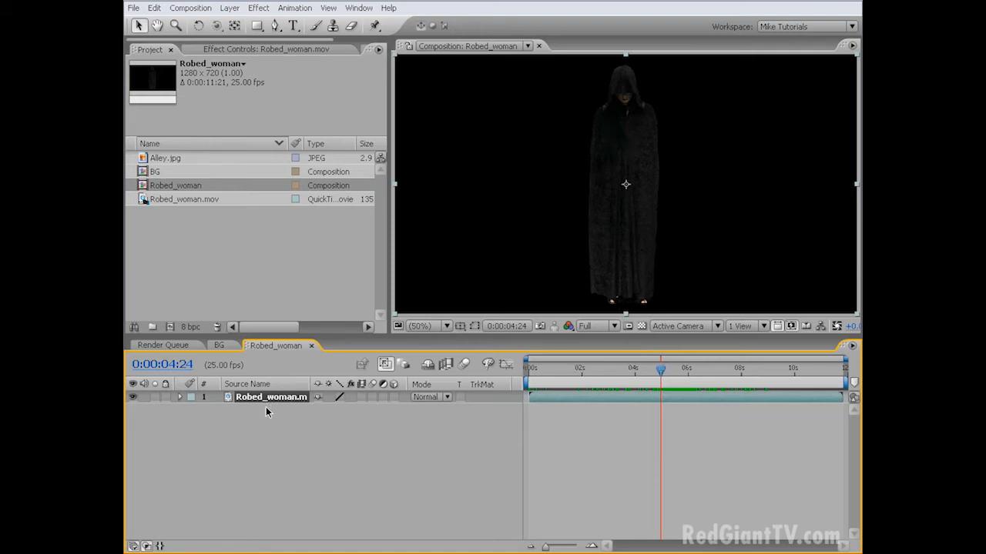
key("ctrl+d")
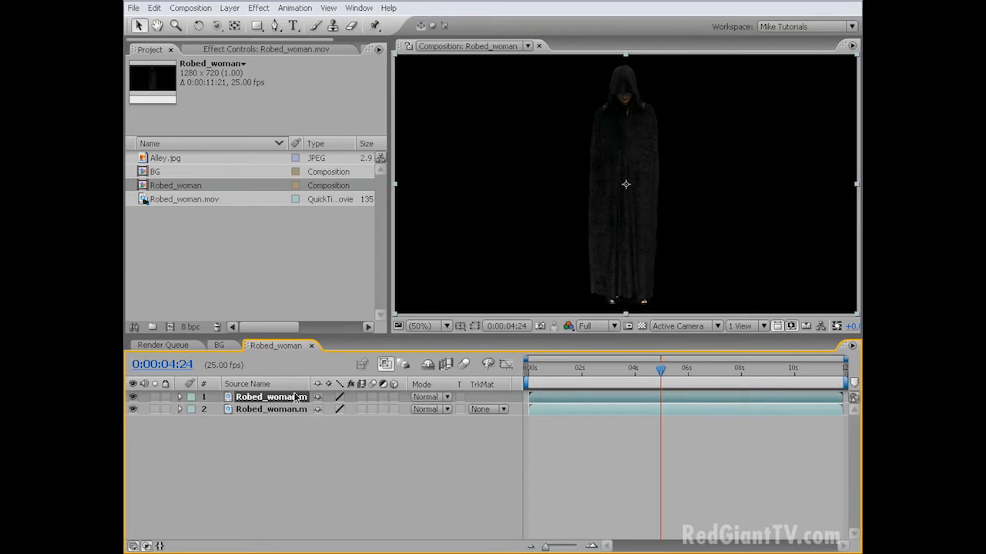
left_click(155, 397)
Step: Draw a closed Pen tool mask around the woman's feet, just below the robe's hem, on the upper layer
left_click(599, 283)
left_click(274, 27)
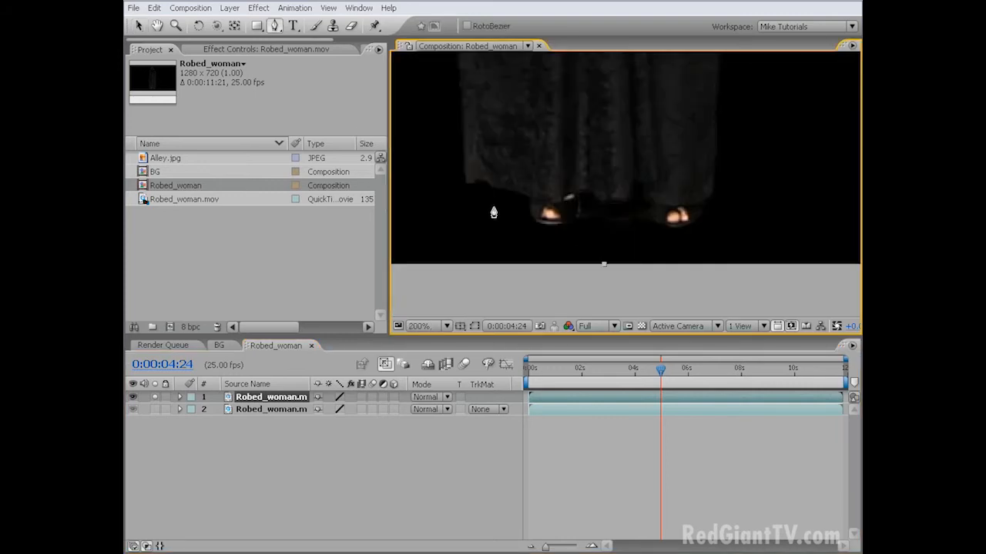
left_click(564, 195)
left_click(520, 193)
left_click(515, 226)
left_click(552, 244)
left_click(686, 245)
left_click(726, 219)
left_click(703, 202)
left_click(664, 201)
left_click(635, 198)
left_click(595, 199)
left_click(566, 195)
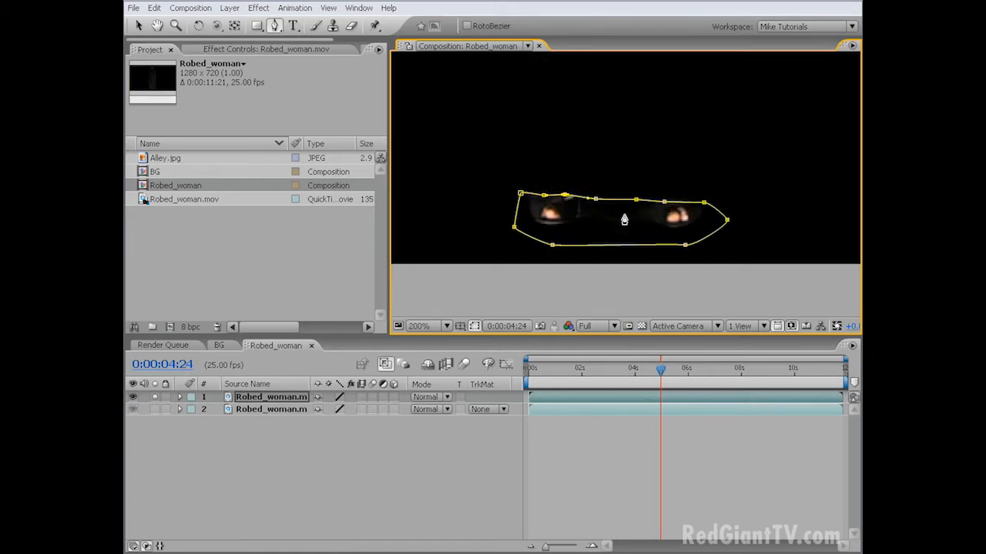
Step: Set the feet mask's Mask Feather to 2 pixels
left_click(253, 399)
key("f")
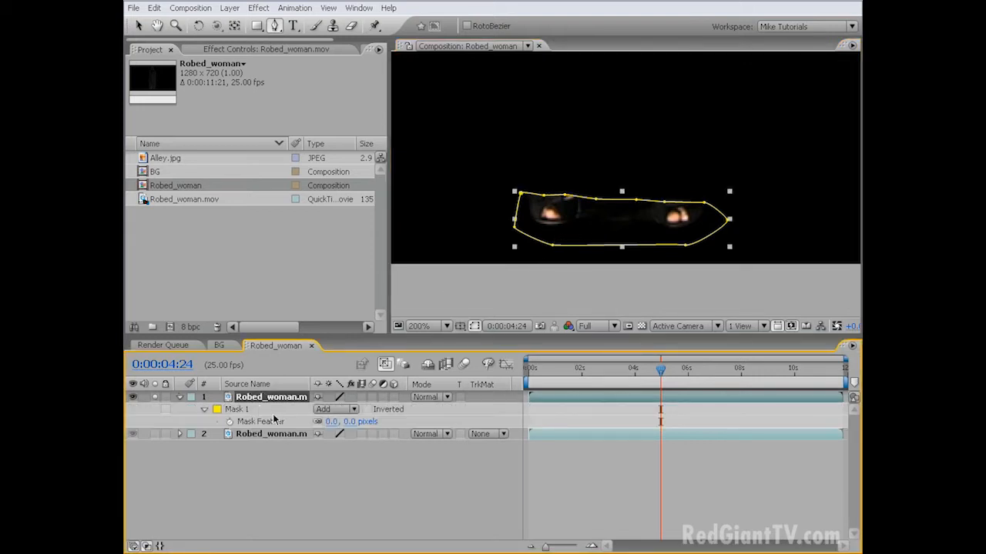
left_click(346, 422)
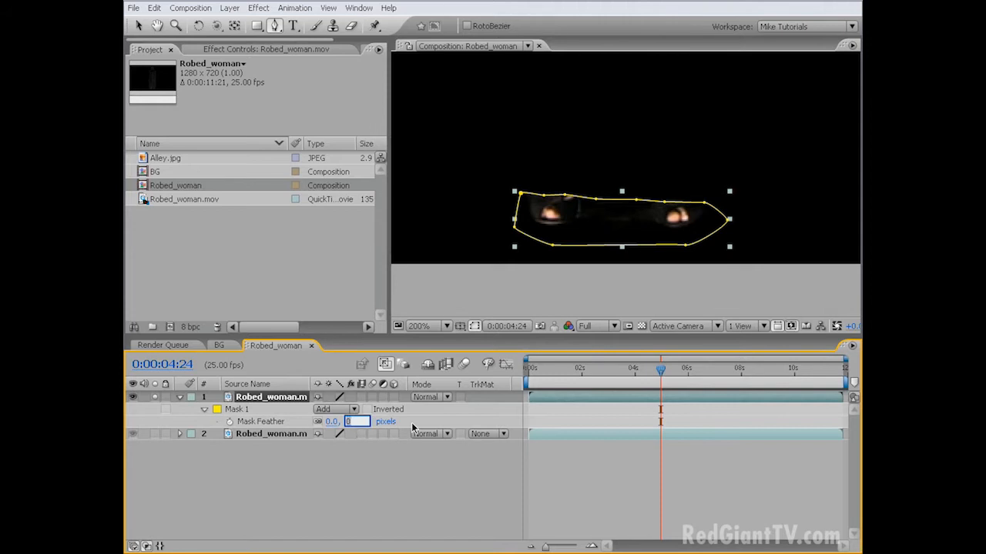
type("2")
key("Return")
Step: Apply the Exposure effect to the masked feet layer and set its Master Exposure to -4.4
left_click(258, 8)
mouse_move(304, 118)
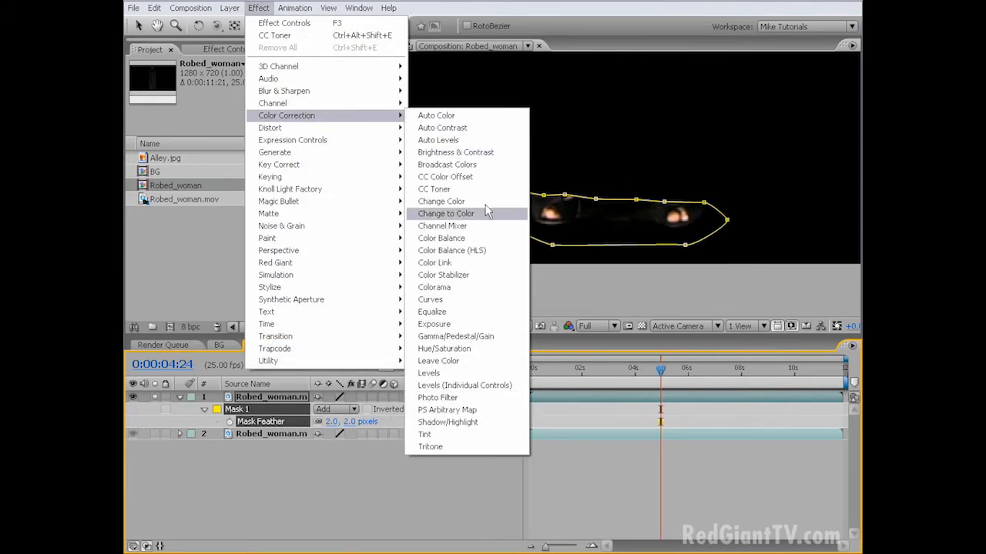
left_click(435, 324)
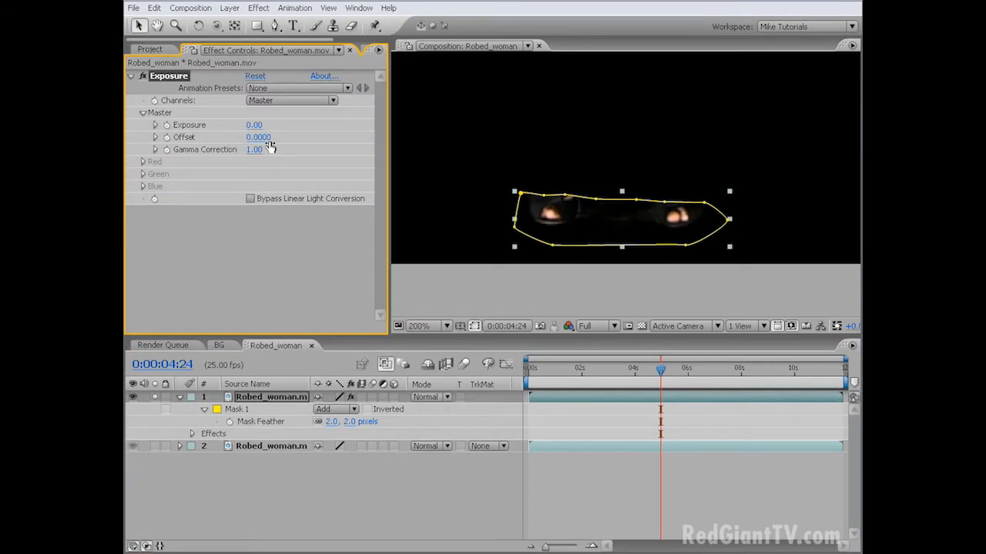
left_click(254, 125)
type("-4.4")
key("Return")
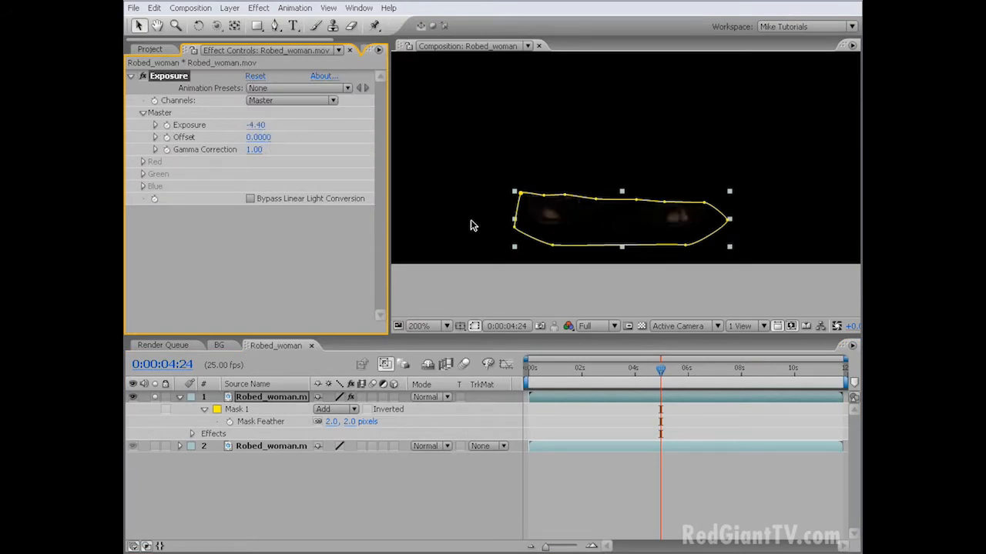
Step: Unsolo the masked feet layer, clear the layer selection and show the full frame with both layers
left_click(154, 397)
left_click(416, 514)
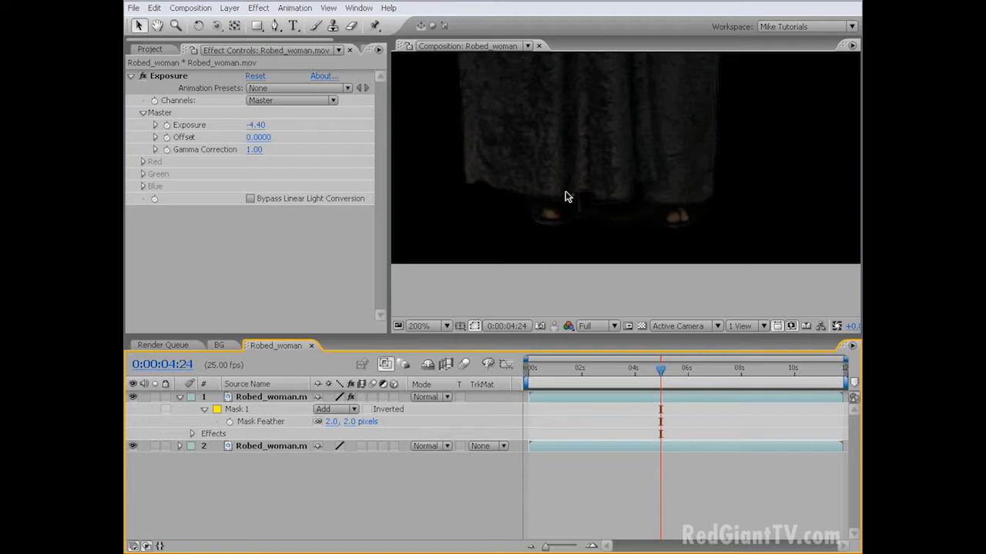
key("shift+slash")
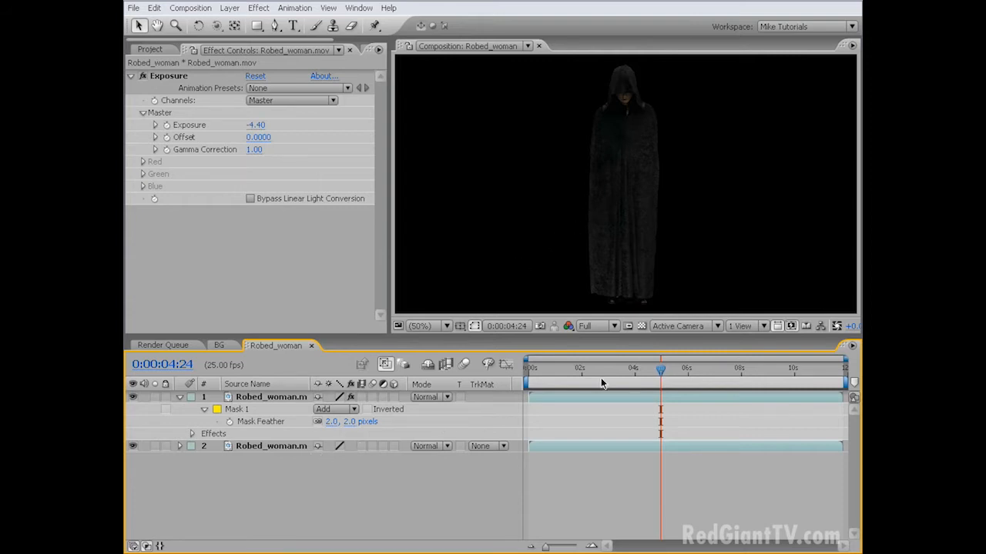
Step: Shift both Robed_woman.mov layers about 3 seconds earlier in the timeline and end the work area at 0:00:06:00
mouse_move(661, 373)
left_mouse_down()
mouse_move(680, 373)
mouse_move(650, 373)
left_mouse_up()
left_click_drag(298, 475, 222, 394)
left_click(571, 374)
left_click_drag(571, 374, 605, 397)
left_click_drag(582, 399, 525, 396)
left_click_drag(573, 370, 690, 375)
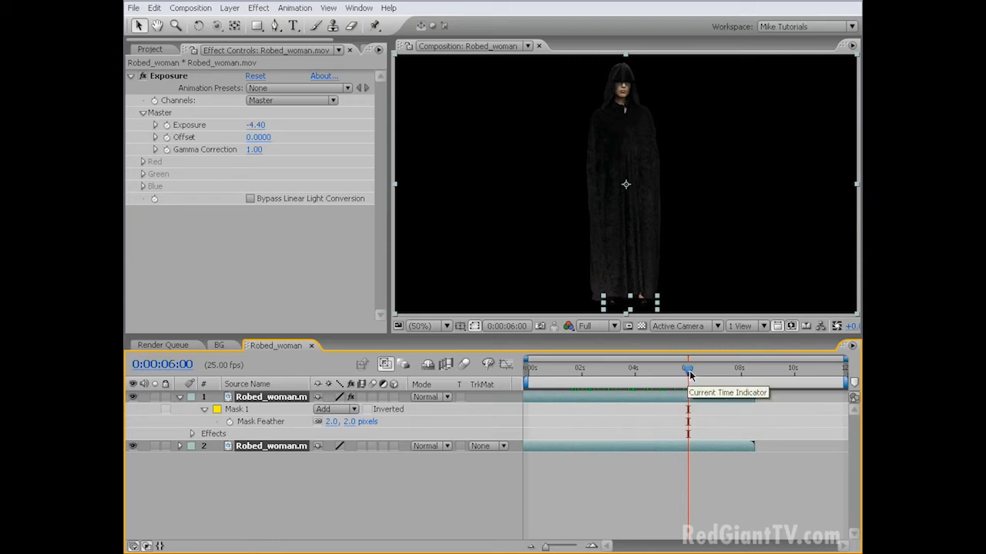
key("n")
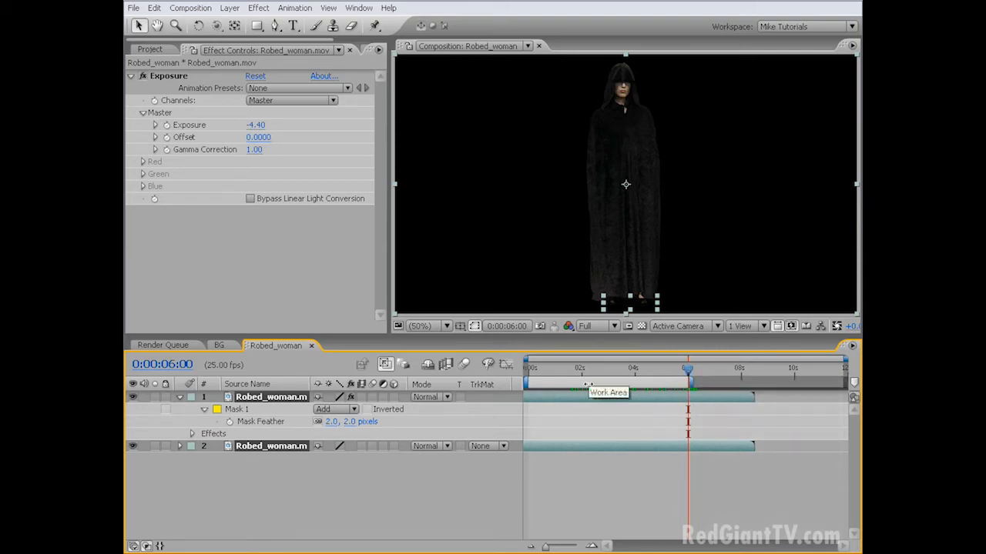
Step: Trim the Robed_woman composition to its six-second work area
right_click(565, 382)
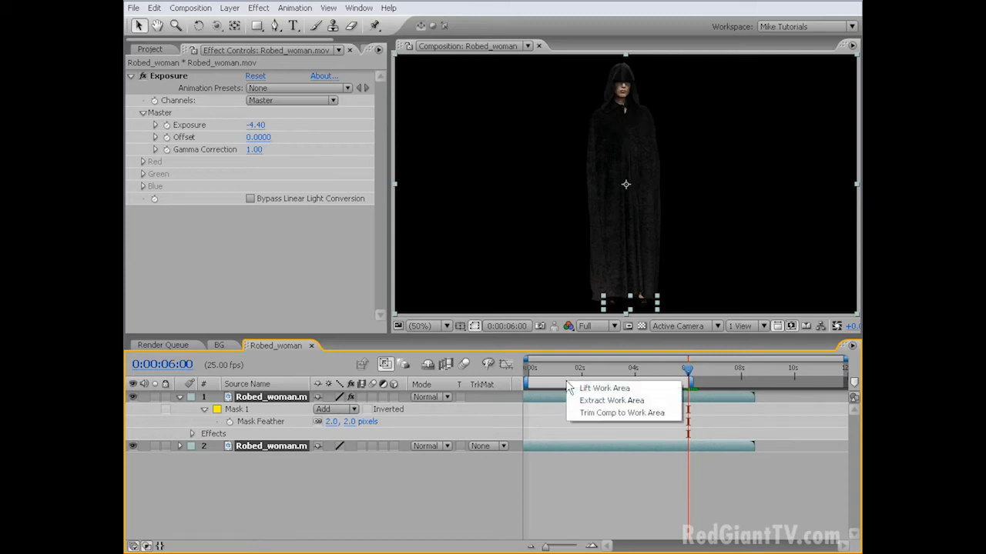
left_click(599, 412)
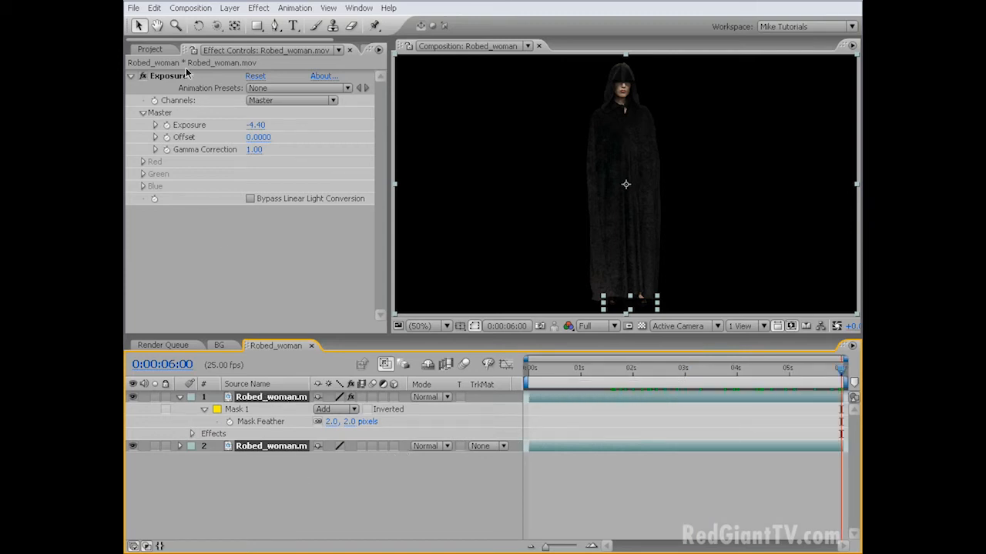
Step: Create a 1280 x 720, six-second composition named Character Build and add the BG composition with Robed_woman layered above it
left_click(190, 8)
left_click(204, 23)
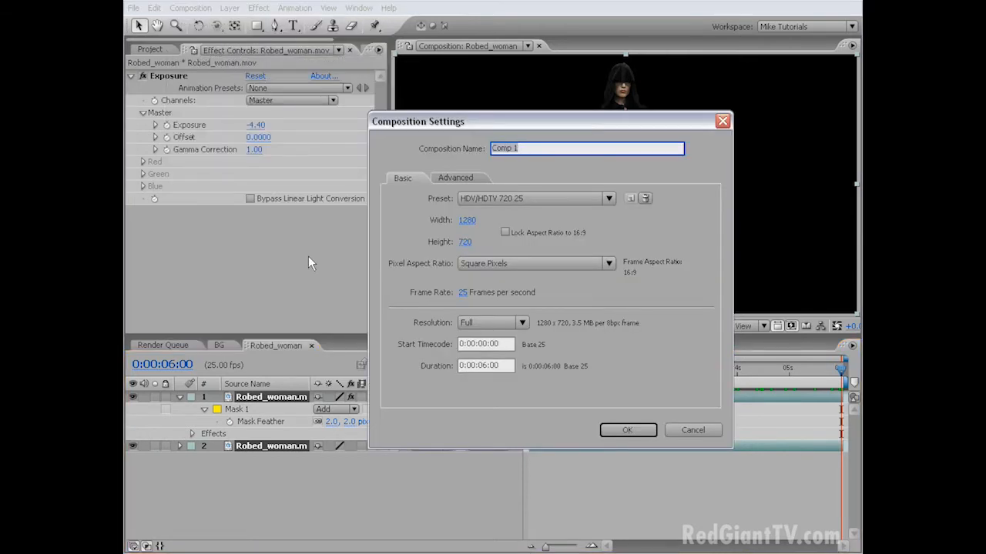
type("Character Build")
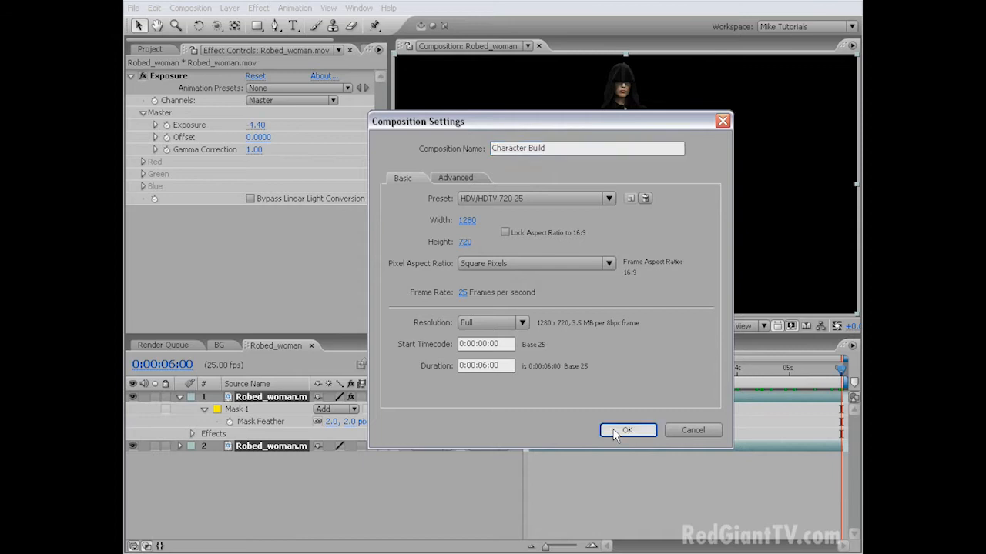
left_click(627, 430)
left_click(149, 50)
left_click_drag(166, 170, 171, 400)
left_click_drag(174, 199, 263, 400)
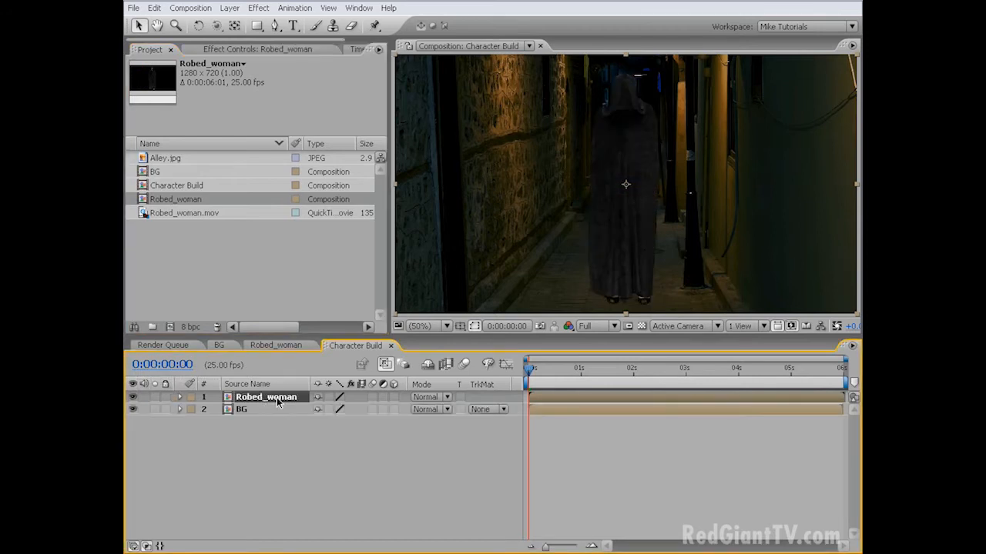
Step: Scale the Robed_woman layer to 70% in the Character Build composition
key("s")
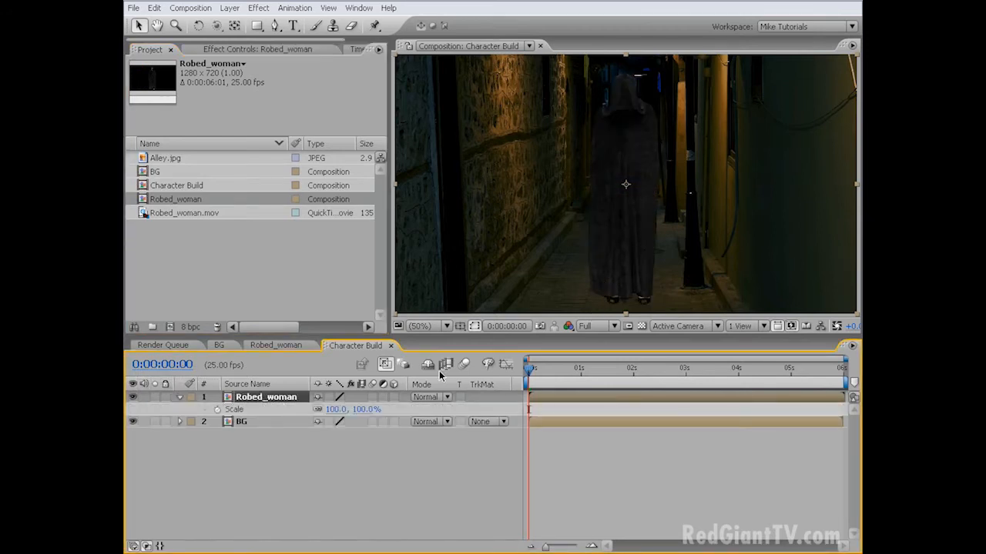
left_click(364, 412)
type("70")
key("Return")
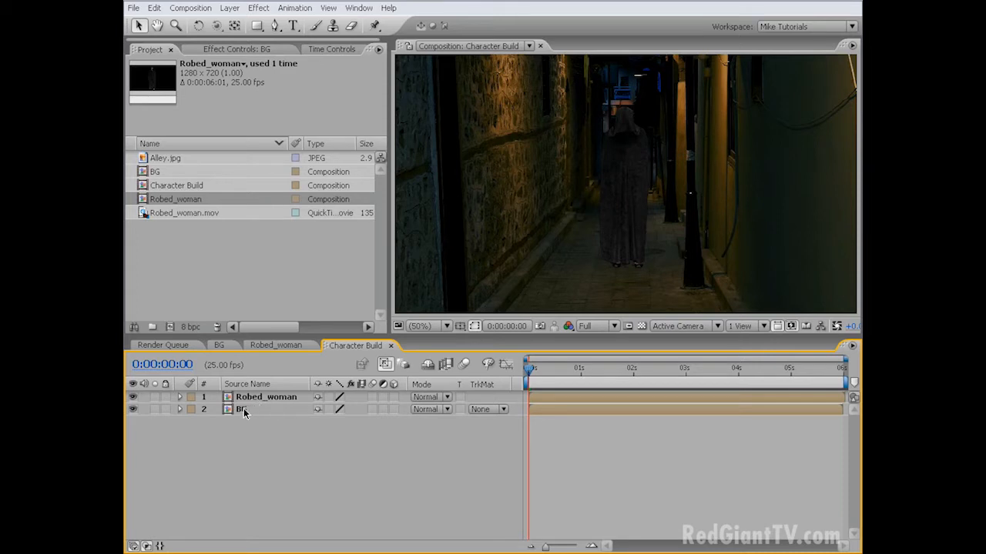
Step: Turn the BG layer into a guide layer and clear the layer selection
right_click(243, 414)
left_click(319, 469)
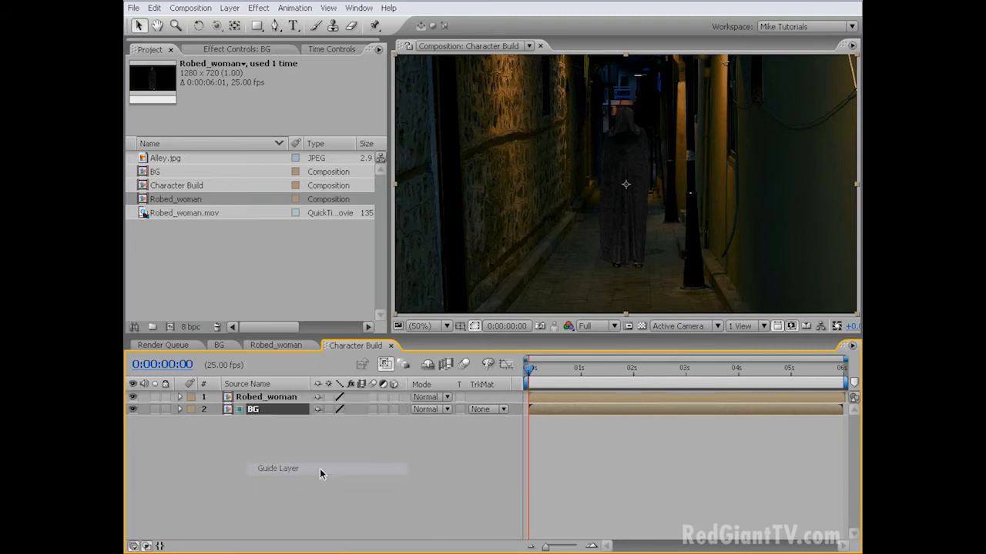
left_click(315, 462)
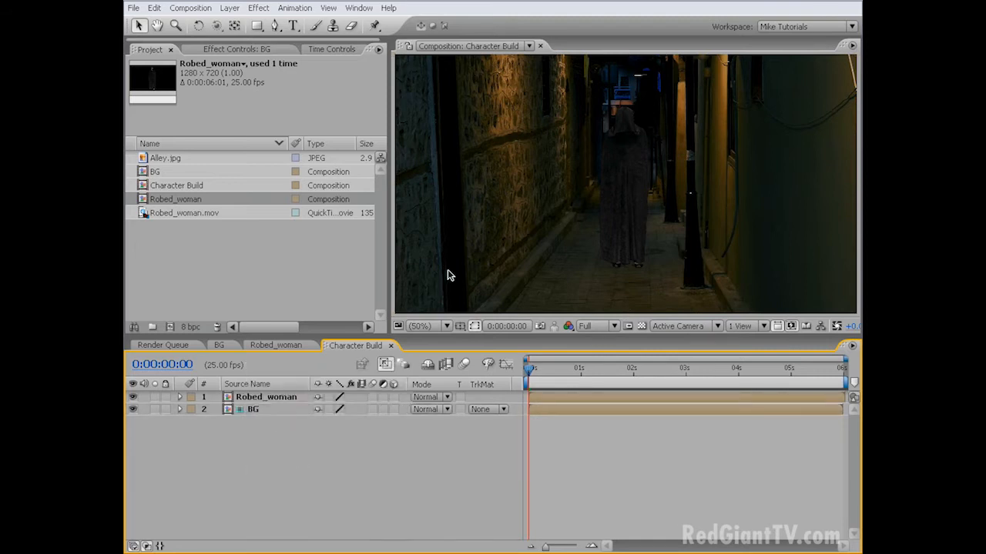
Step: Apply the Curves effect to the Robed_woman layer and move the current time to 0:00:03:09, where her face shows
left_click(266, 398)
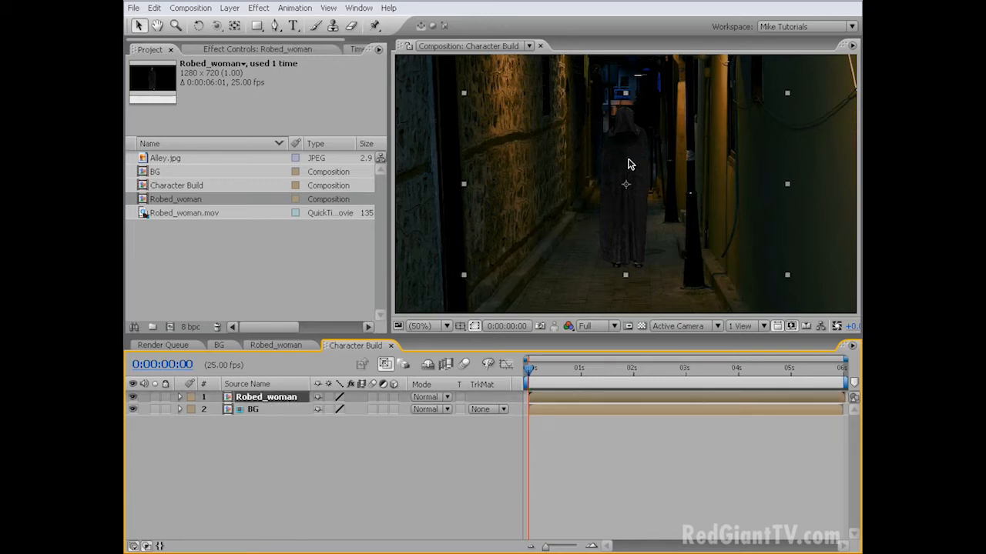
left_click(258, 9)
mouse_move(308, 115)
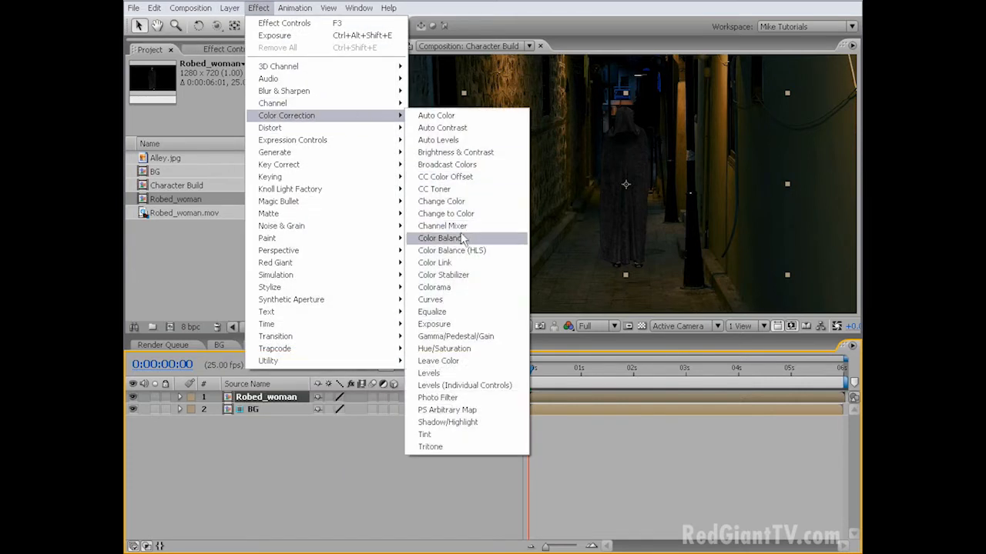
left_click(445, 300)
left_click(556, 372)
left_click_drag(556, 372, 705, 374)
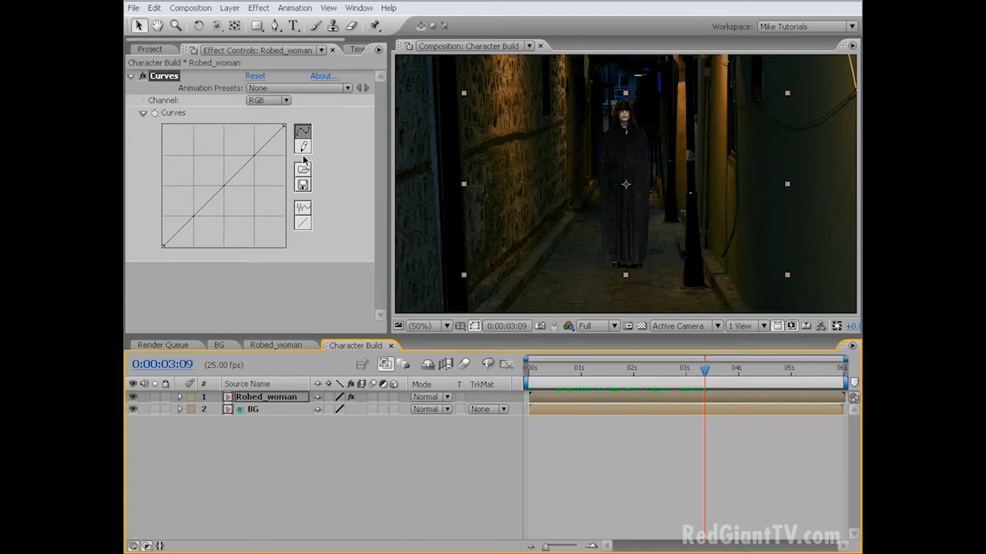
Step: Raise the midpoint of the Green channel curve slightly to tint the robed woman green
left_click(269, 105)
left_click(274, 128)
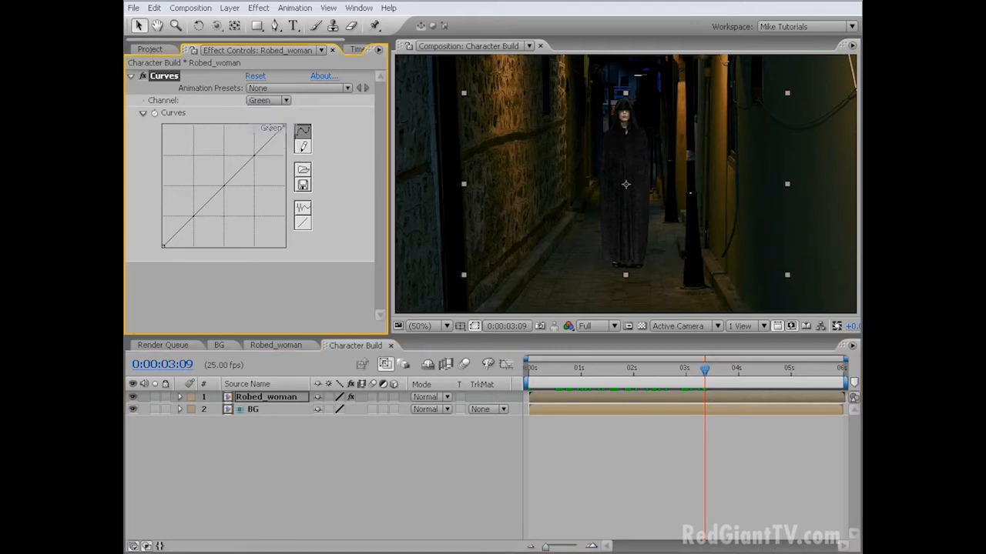
left_click_drag(223, 185, 221, 179)
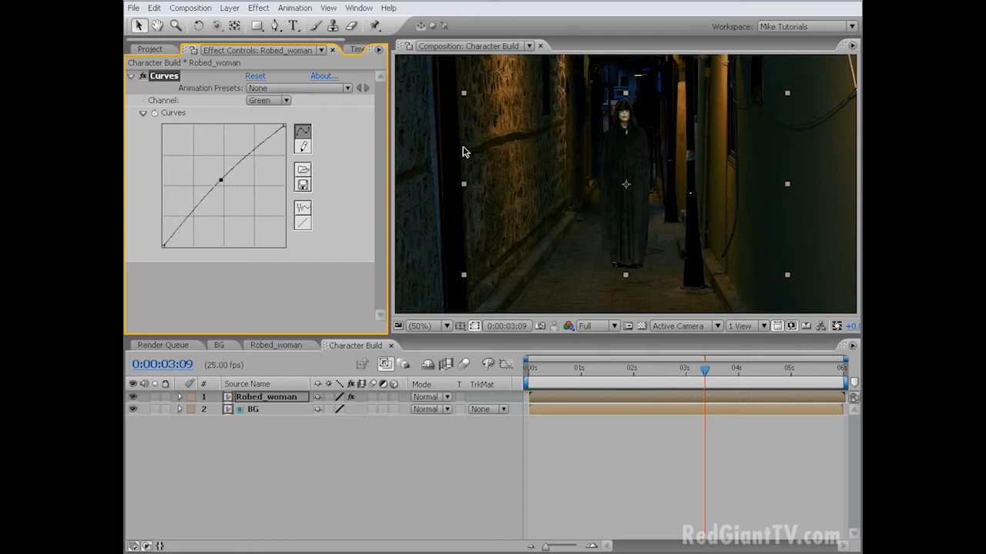
Step: Pull the RGB curve down in the shadows and highlights to darken the robed woman, and deselect the layer
left_click(270, 103)
left_click(266, 75)
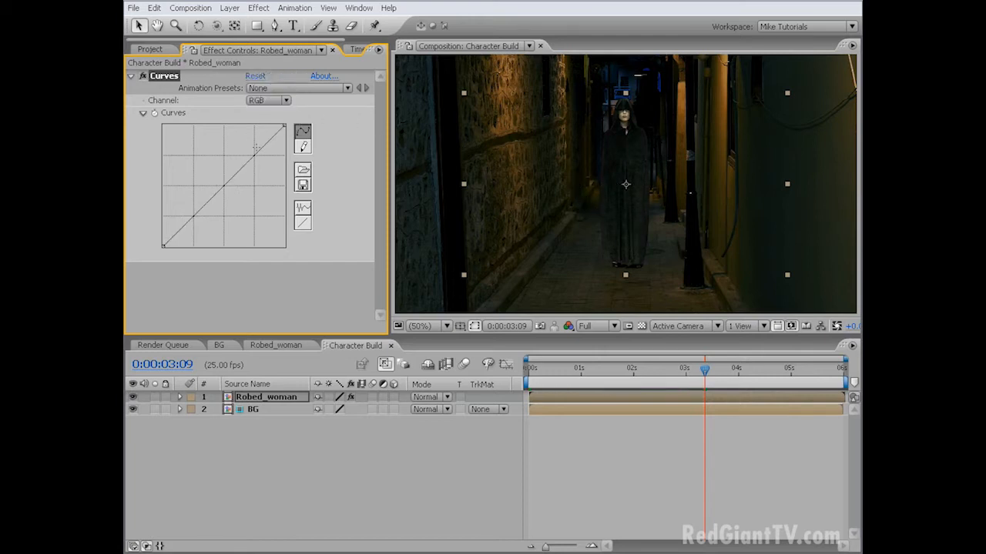
left_click_drag(256, 157, 260, 161)
left_click_drag(200, 228, 198, 232)
left_click_drag(261, 162, 263, 161)
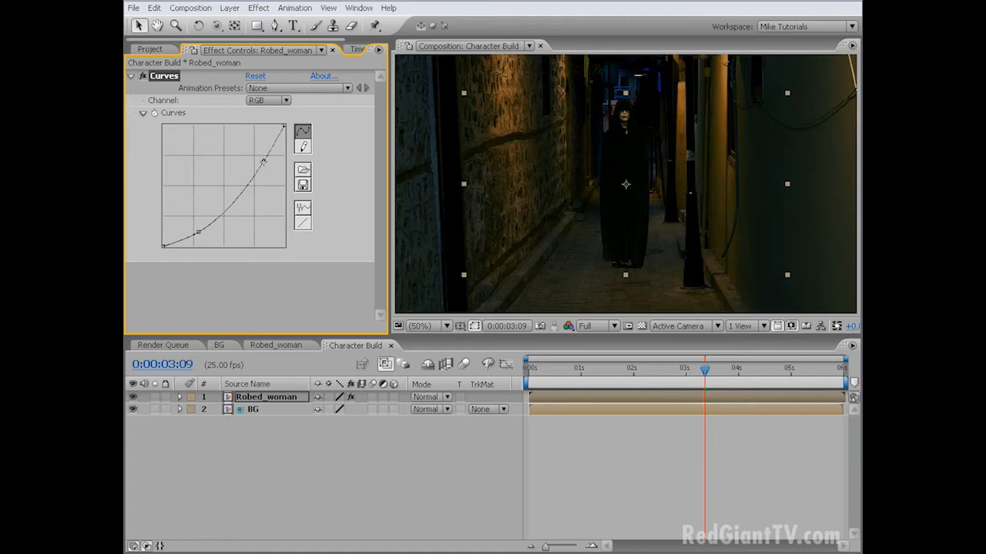
left_click(370, 463)
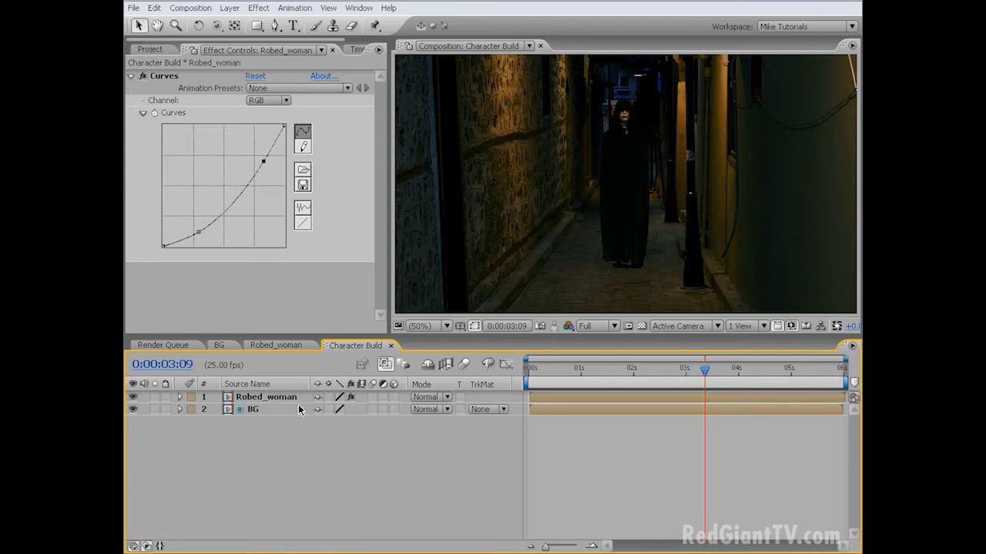
Step: Create a new composition named Particle source, 300 x 300 pixels
left_click(191, 8)
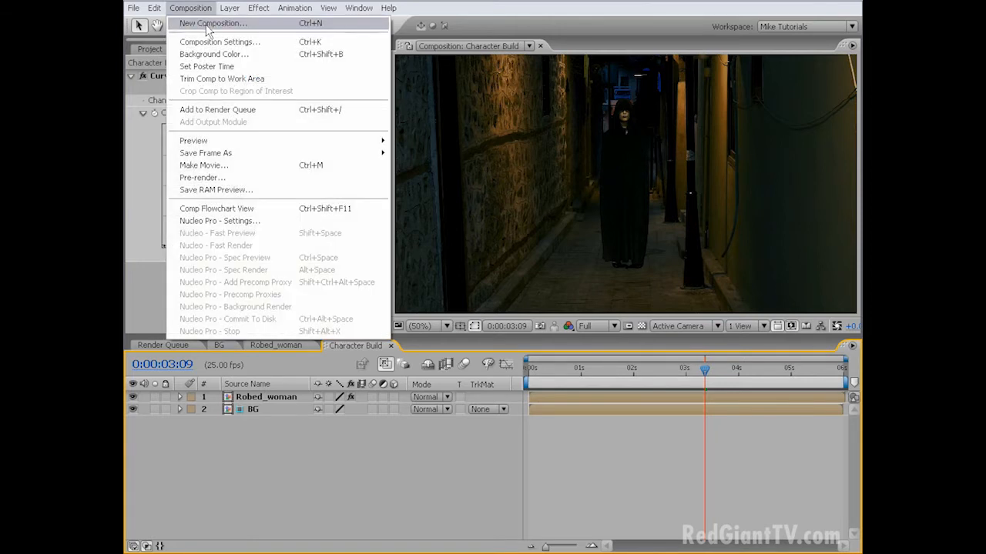
left_click(206, 26)
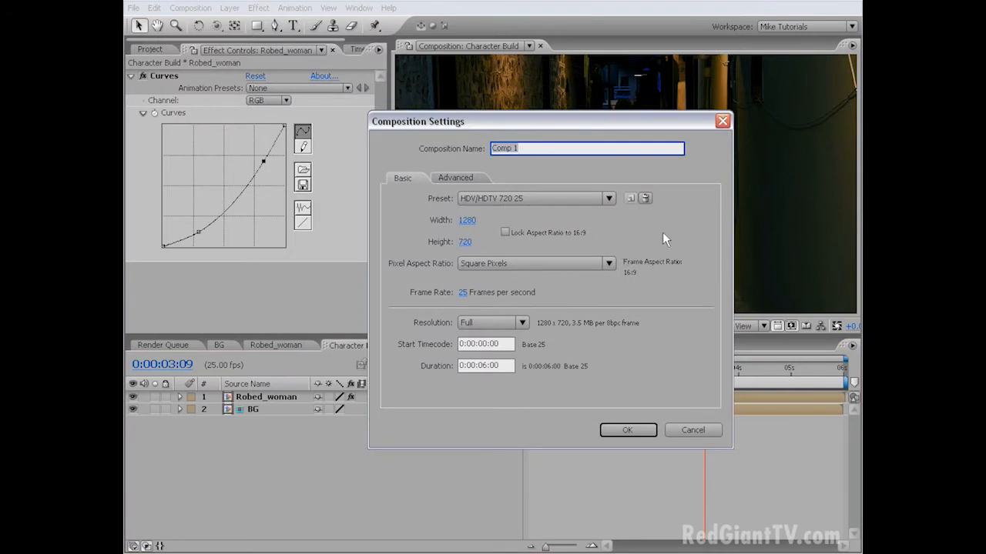
type("Particle source")
left_click(471, 221)
type("300")
key("Tab")
type("300")
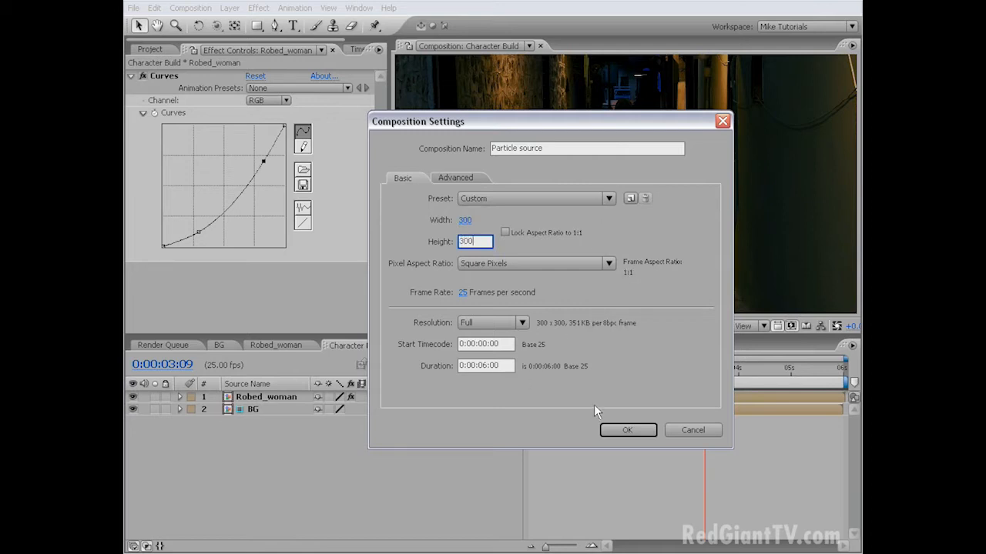
left_click(619, 430)
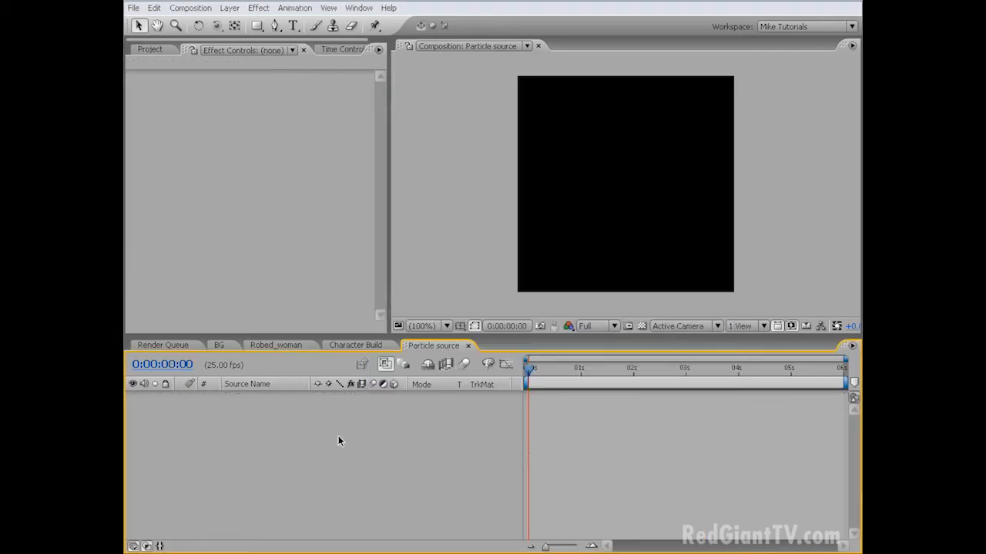
Step: Add a black, composition-sized solid named Fractal to the Particle source composition
left_click(231, 9)
mouse_move(254, 22)
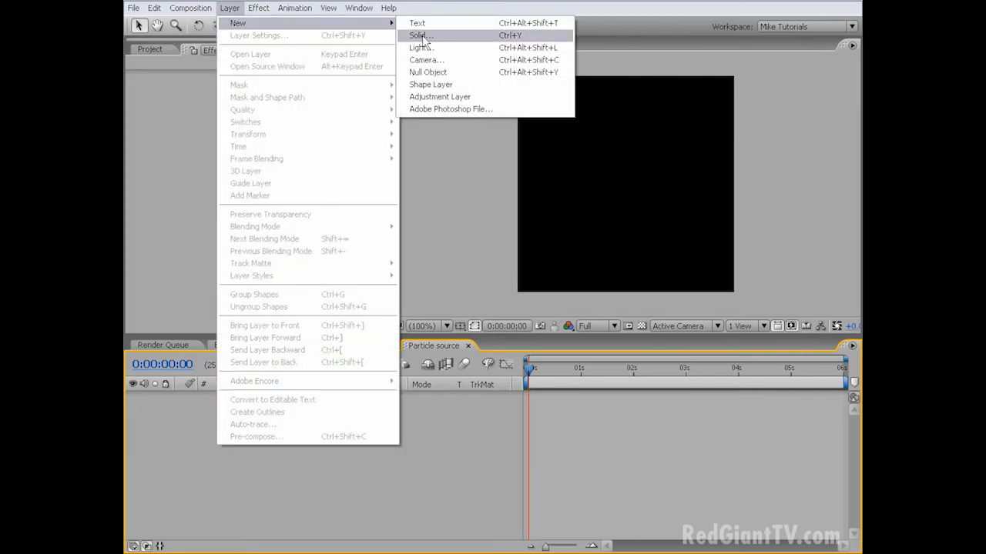
left_click(412, 35)
left_click_drag(665, 169, 345, 168)
type("Fractal")
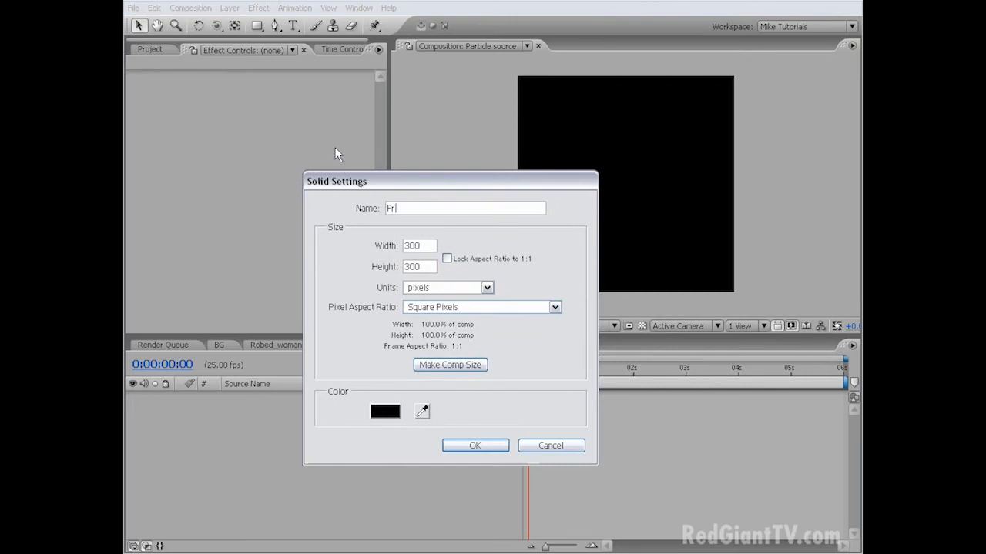
left_click(447, 367)
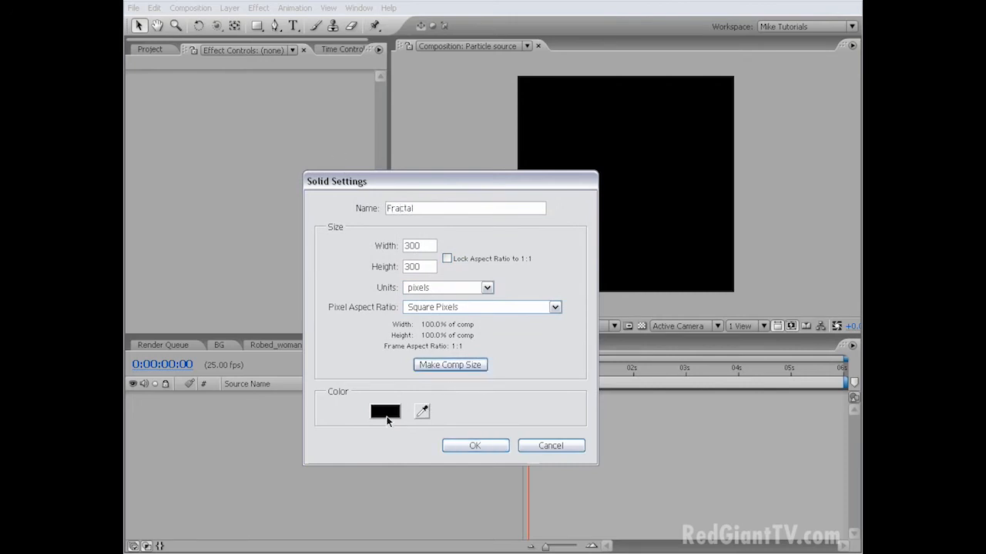
left_click(473, 447)
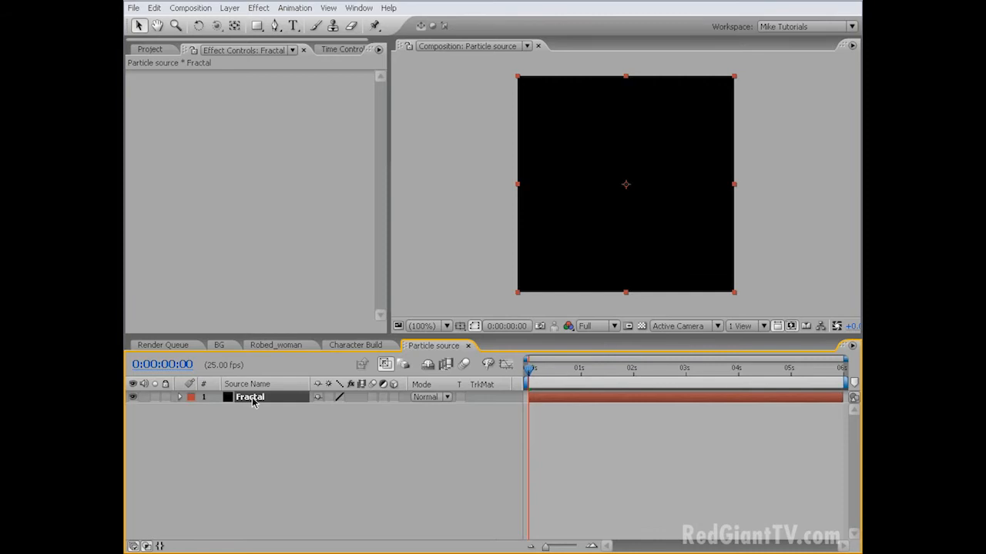
Step: Apply Fractal Noise to the Fractal solid with Fractal Type Smeary and Noise Type Spline
left_click(259, 8)
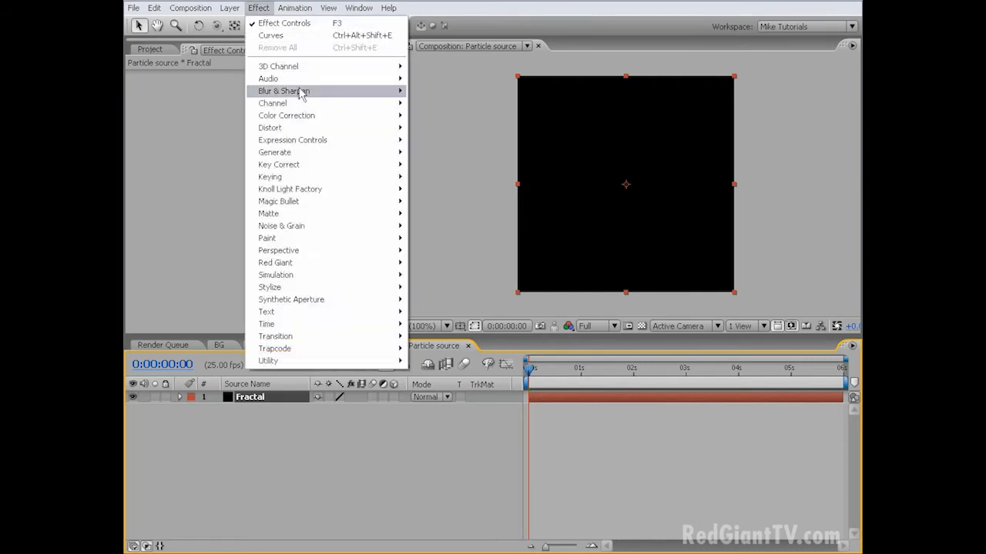
mouse_move(351, 228)
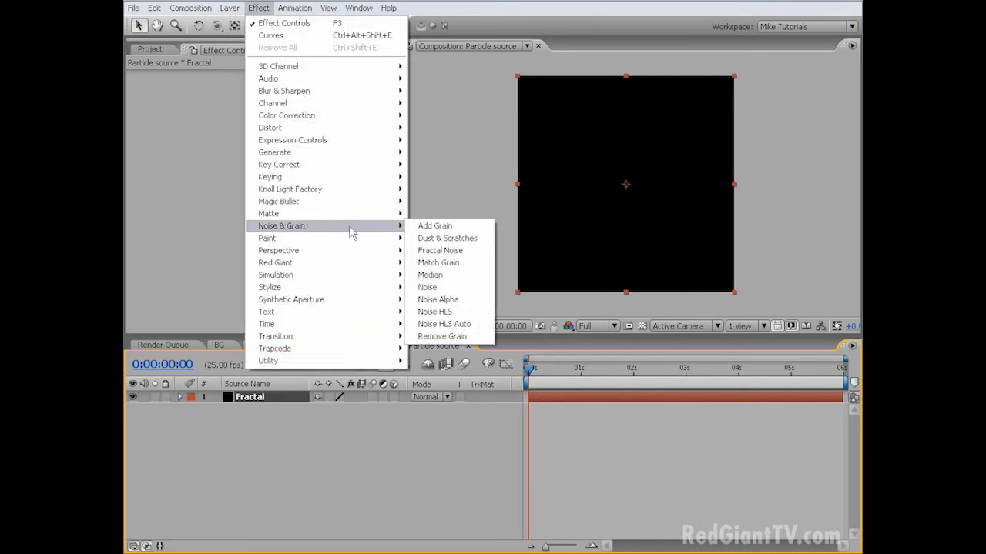
left_click(466, 253)
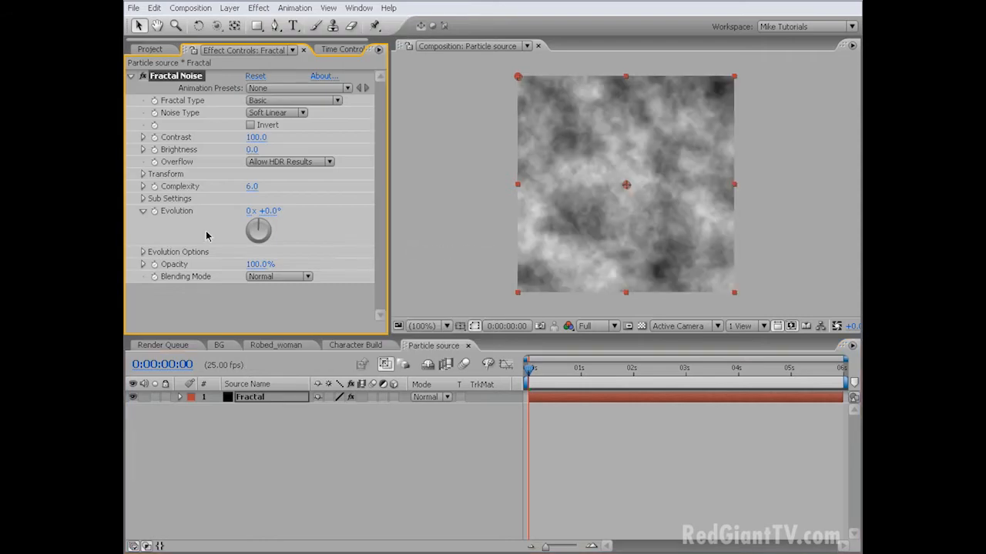
left_click(329, 104)
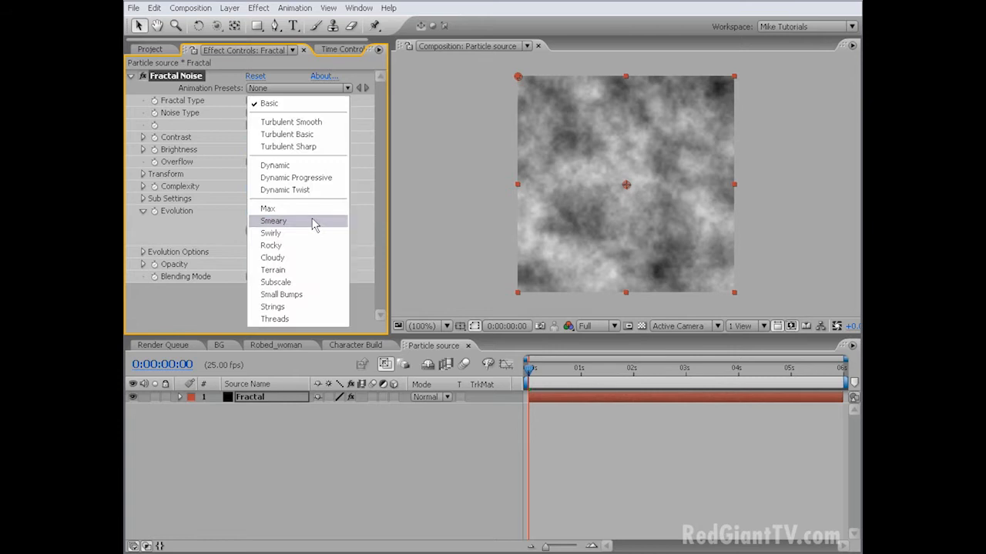
left_click(314, 223)
left_click(291, 114)
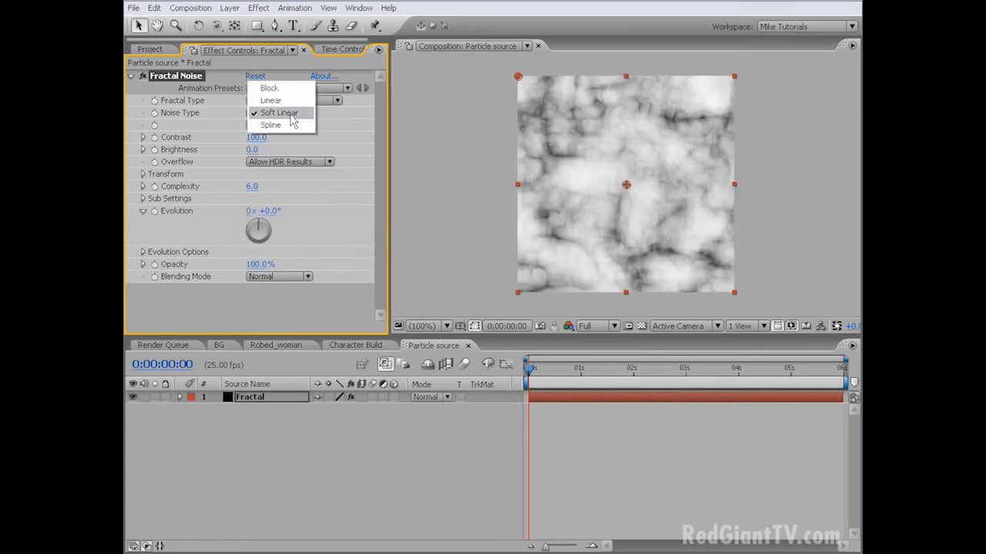
left_click(289, 127)
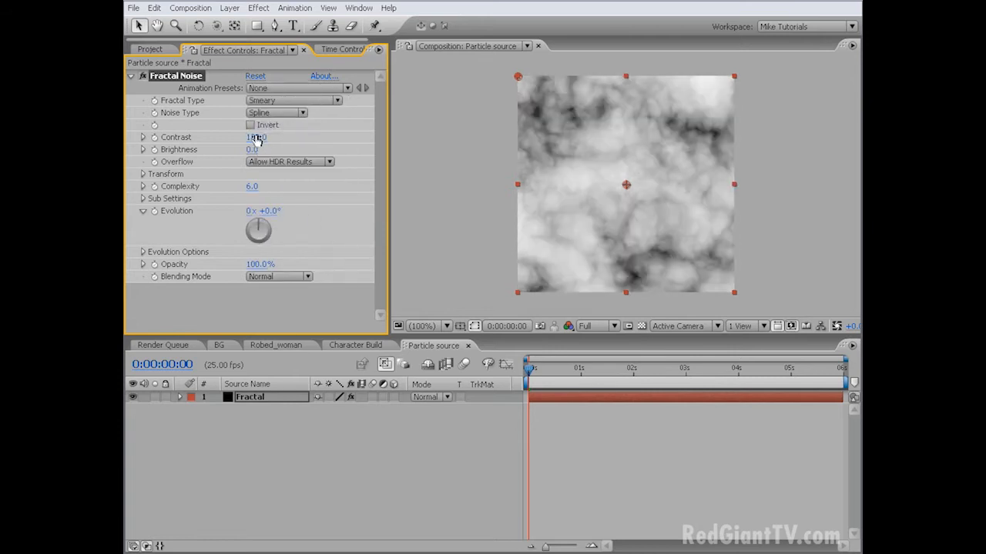
Step: Set the Fractal Noise Contrast to 210, Brightness to 87 and Complexity to 1
left_click(255, 138)
type("210")
key("Tab")
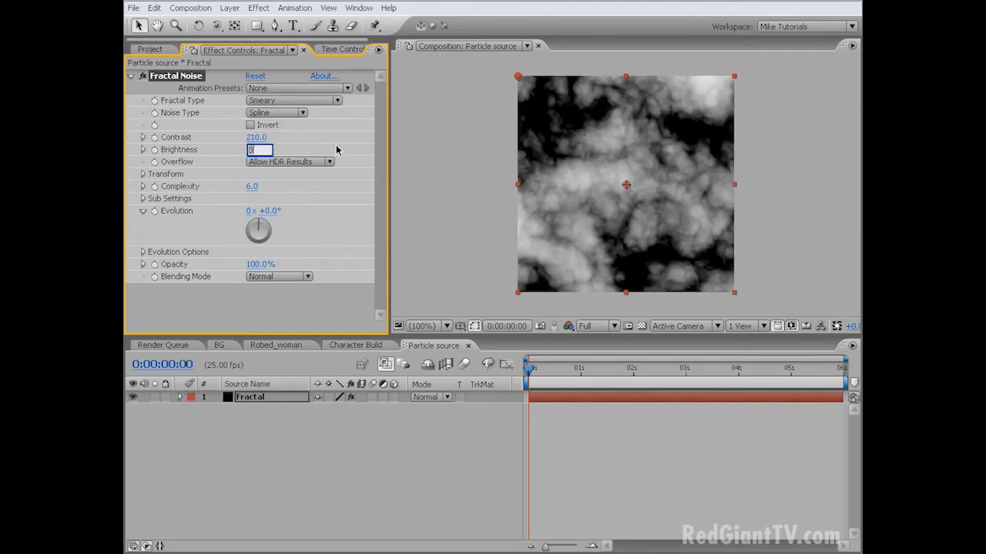
type("87")
key("Tab")
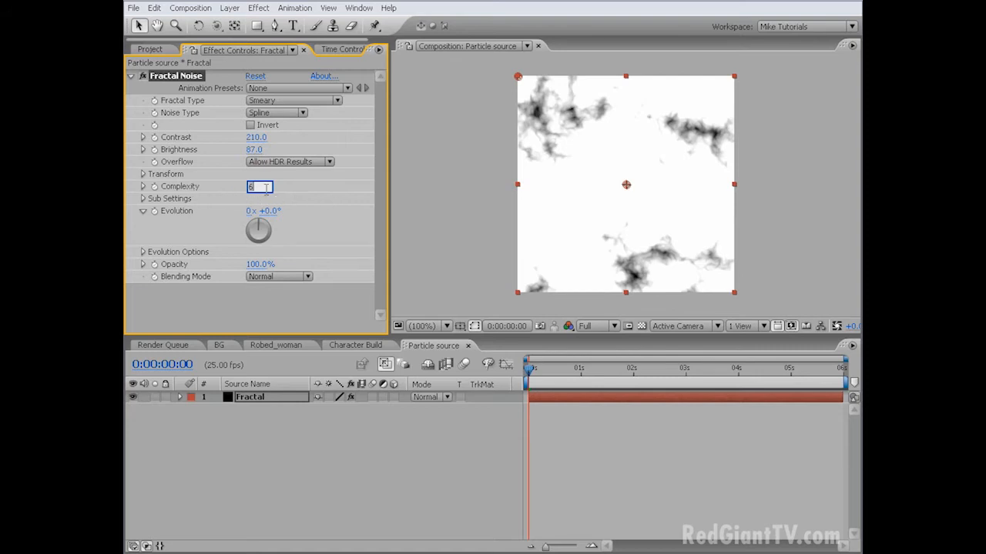
type("1")
key("Return")
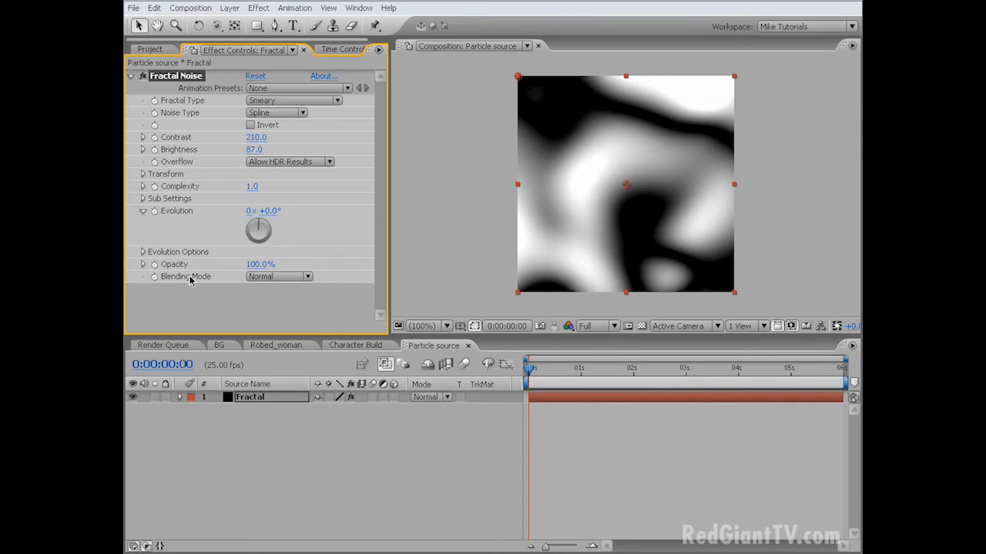
Step: Animate the Fractal Noise Evolution with the expression time*270 and preview it, returning to the first frame
left_click(154, 211, "alt")
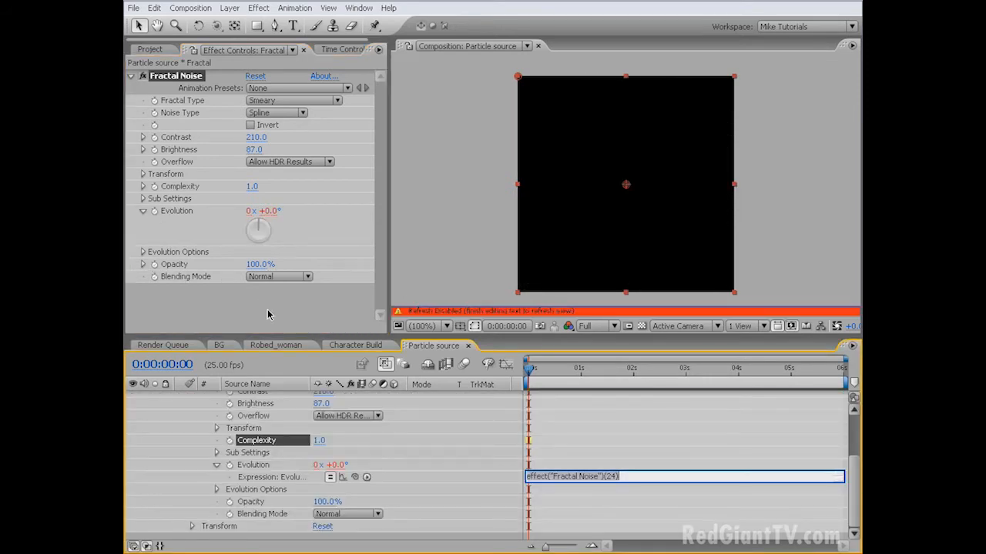
type("time*270")
key("KP_Enter")
mouse_move(530, 370)
left_mouse_down()
mouse_move(679, 372)
mouse_move(528, 372)
left_mouse_up()
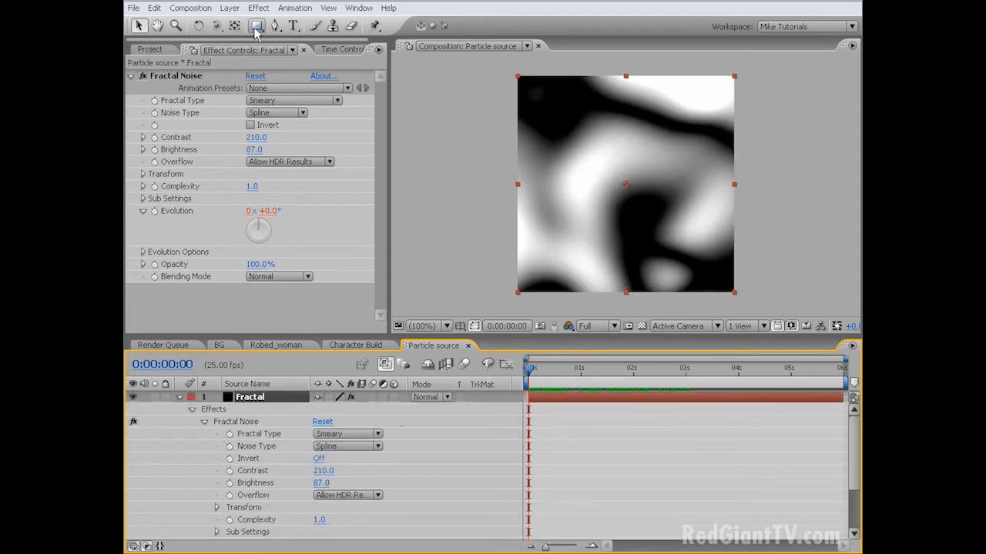
Step: Add an elliptical mask that fills the whole Fractal layer
left_click(256, 27)
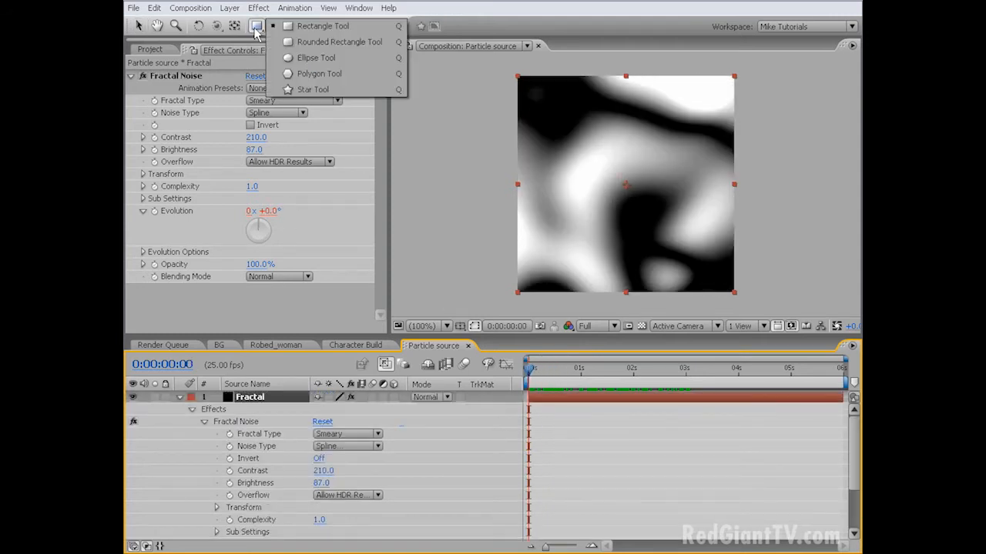
left_click(310, 60)
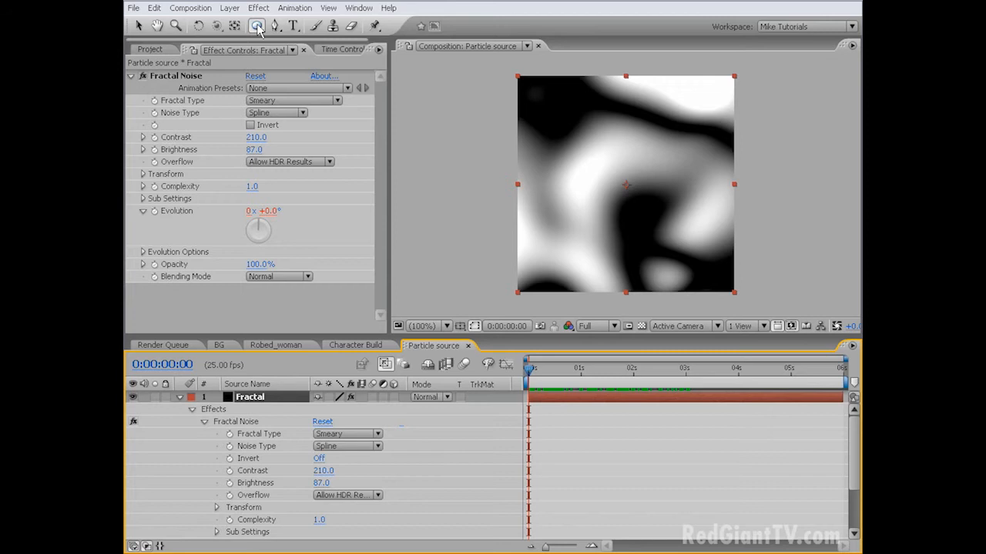
double_click(257, 27)
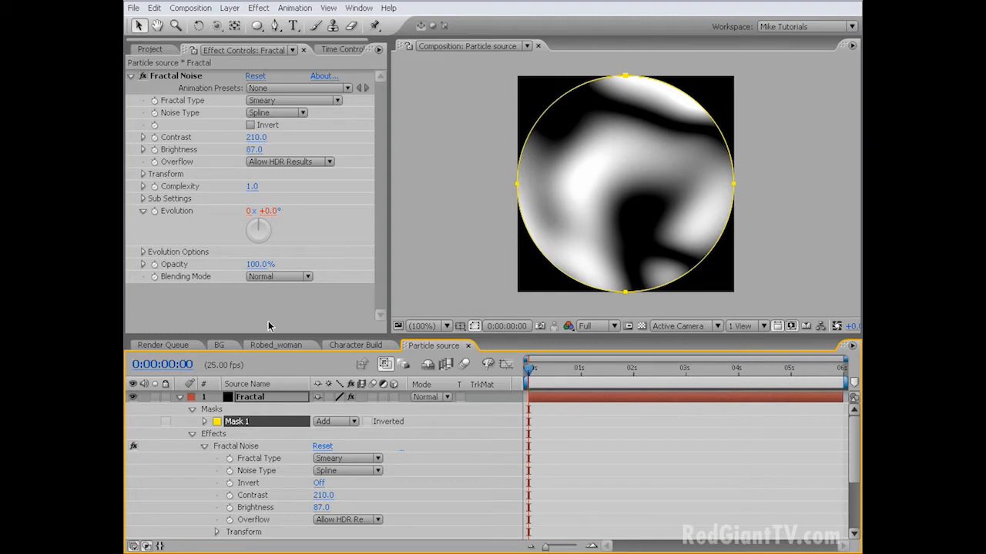
Step: Apply the Roughen Edges effect to the Fractal layer
left_click(254, 396)
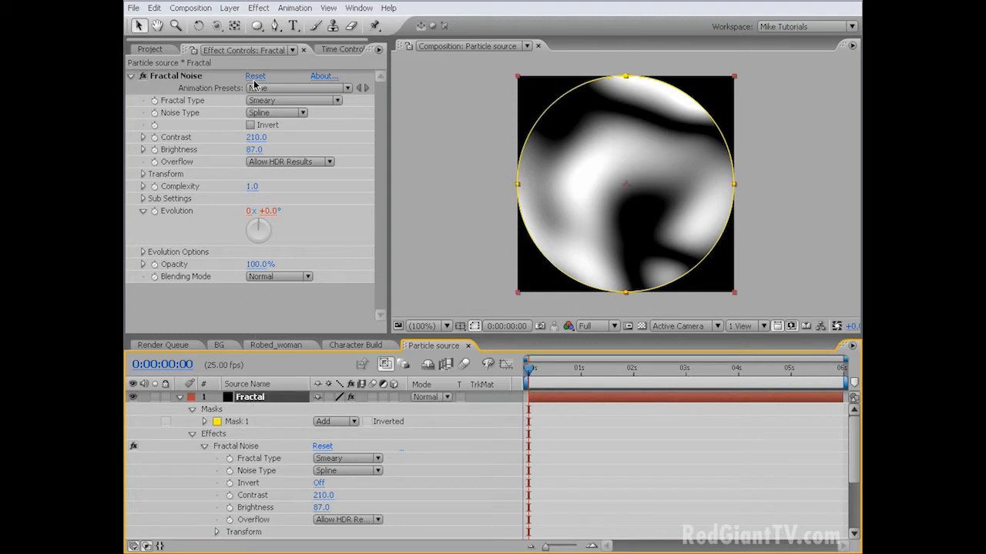
left_click(258, 8)
mouse_move(345, 291)
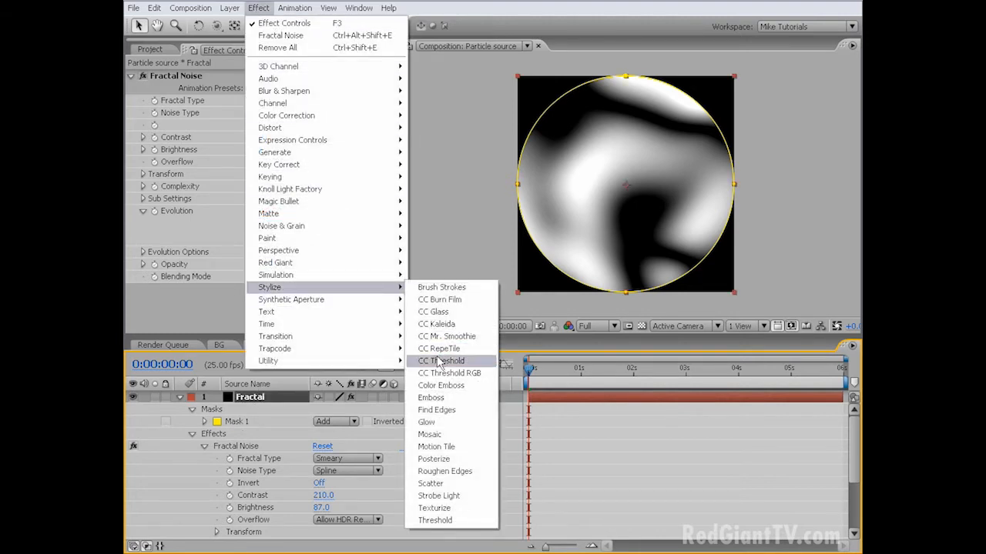
left_click(444, 471)
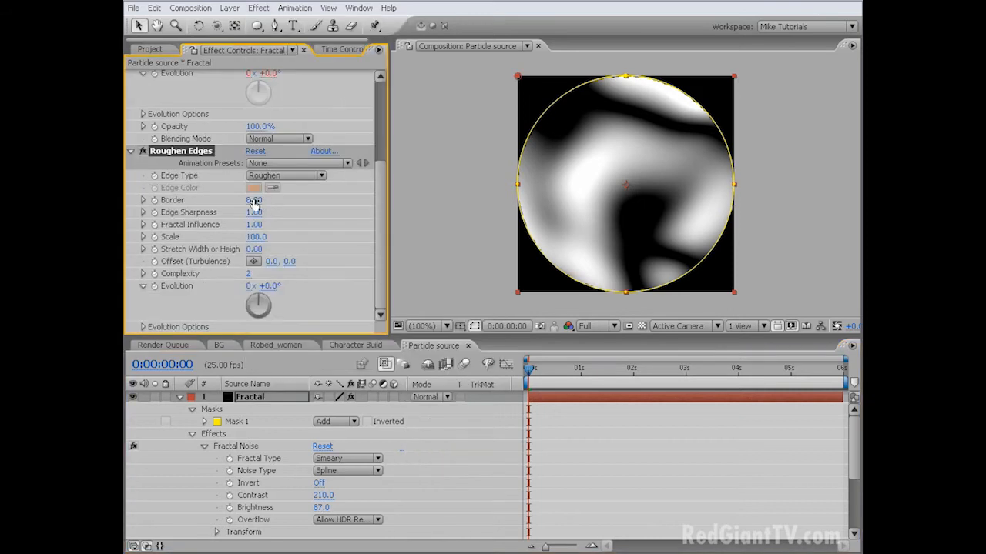
Step: Set the Roughen Edges Border to 250 and Scale to 440
left_click(254, 200)
type("250")
key("Tab")
key("Tab")
key("Tab")
type("440")
key("Return")
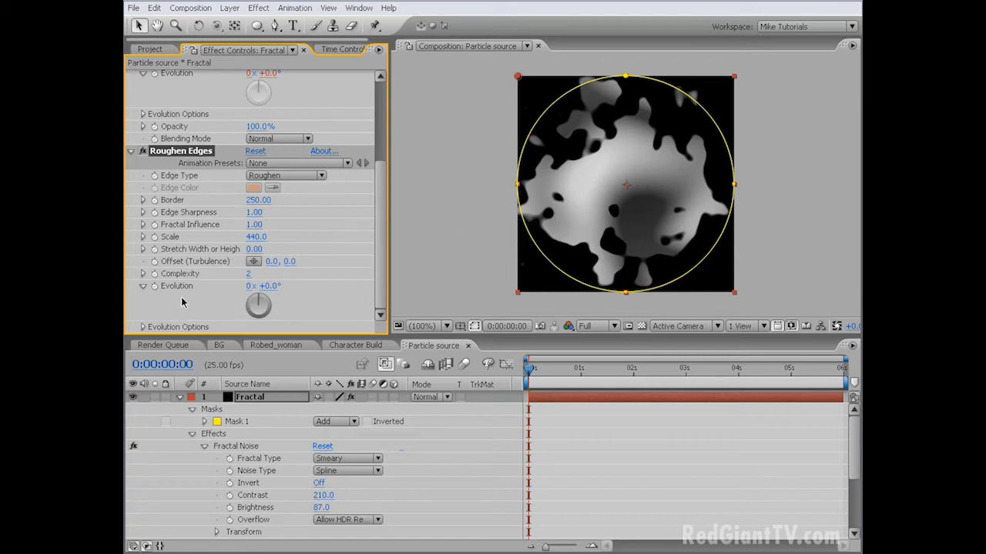
Step: Animate the Roughen Edges Evolution with the expression time*270 and scrub through the first second to preview it
left_click(154, 286, "alt")
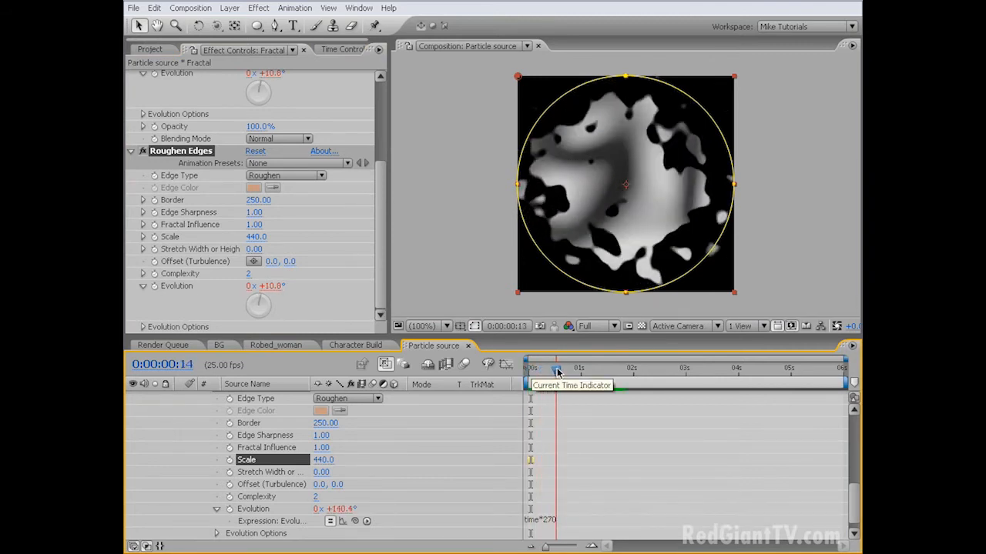
left_click_drag(569, 372, 578, 373)
left_click_drag(587, 372, 554, 372)
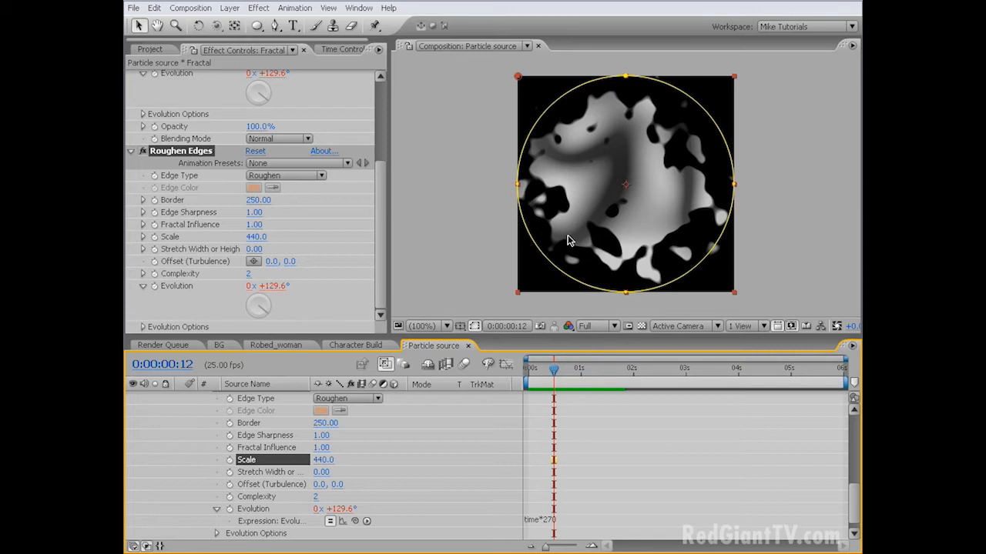
Step: Apply Luma Key to the Fractal layer, set its Threshold to 52 and soften the keyed edges with Edge Feather
left_click(258, 8)
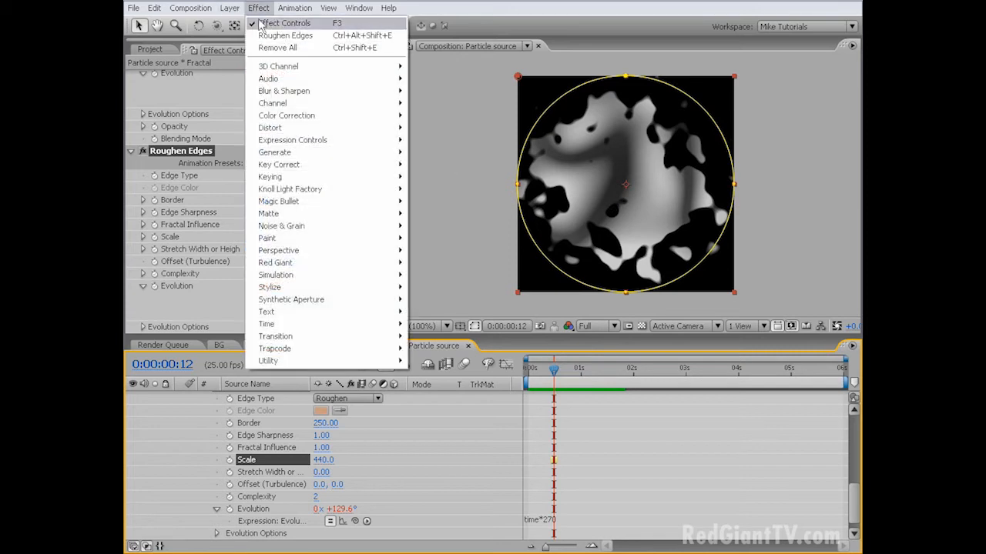
mouse_move(319, 176)
left_click(434, 287)
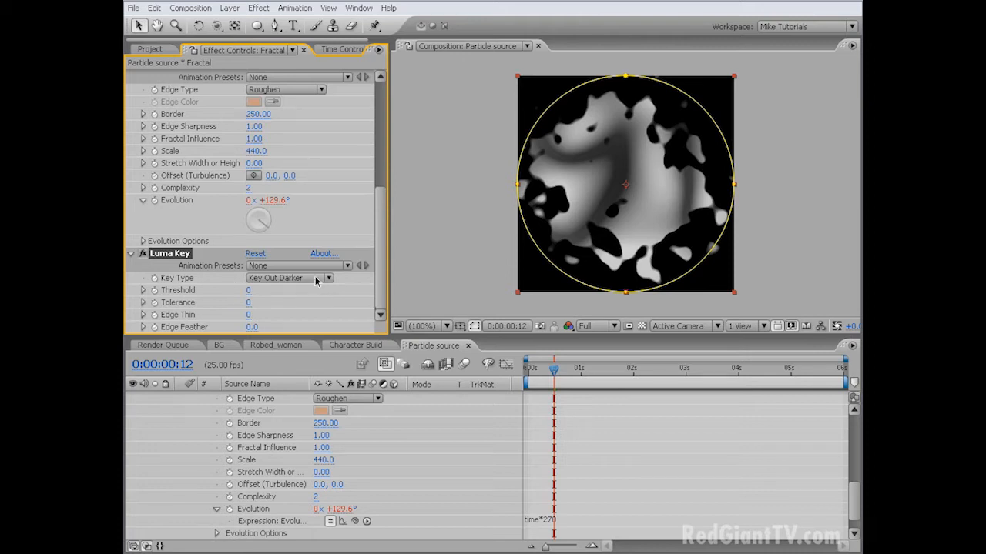
left_click_drag(249, 292, 276, 289)
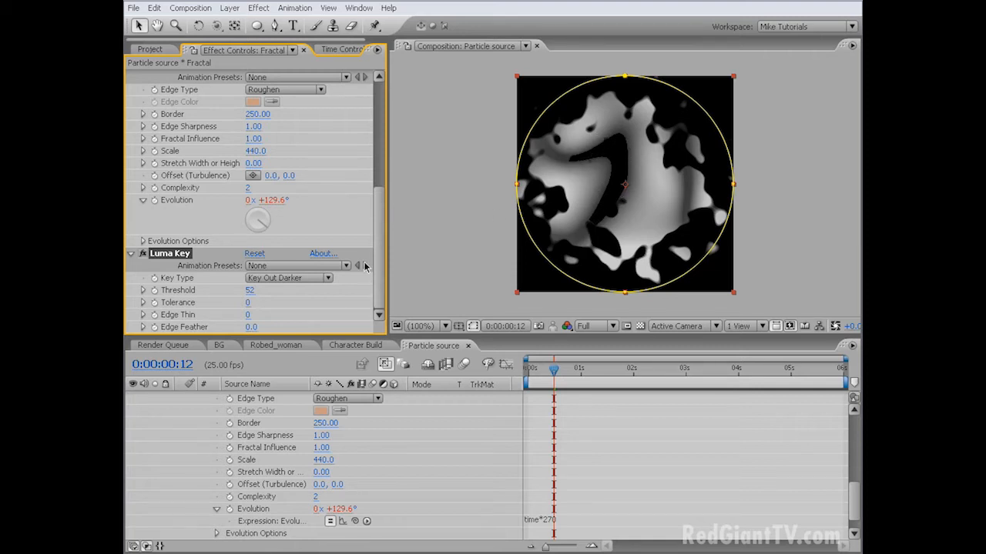
left_click(251, 326)
left_click(180, 397)
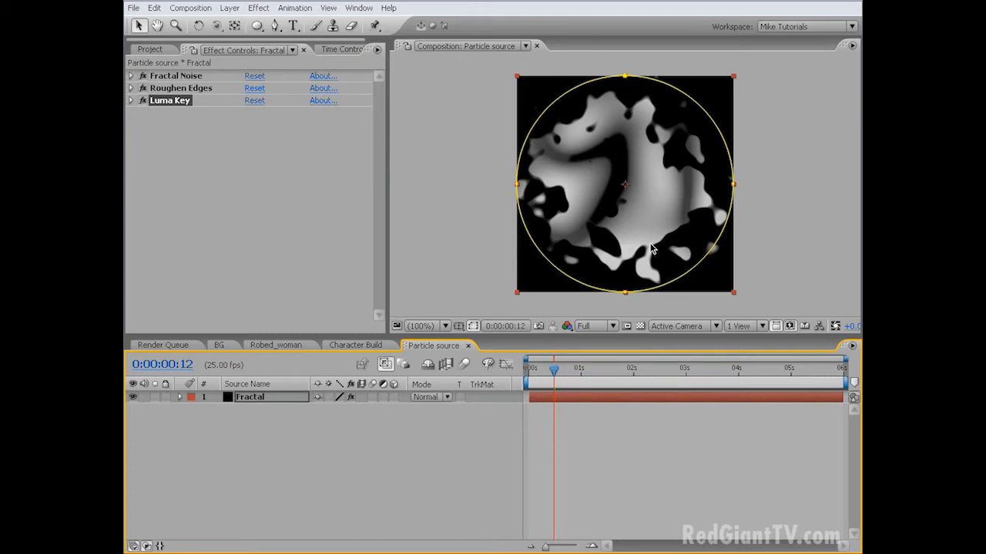
Step: Animate the Fractal layer's Rotation with the expression time*360 and return to the first frame
left_click(251, 398)
key("r")
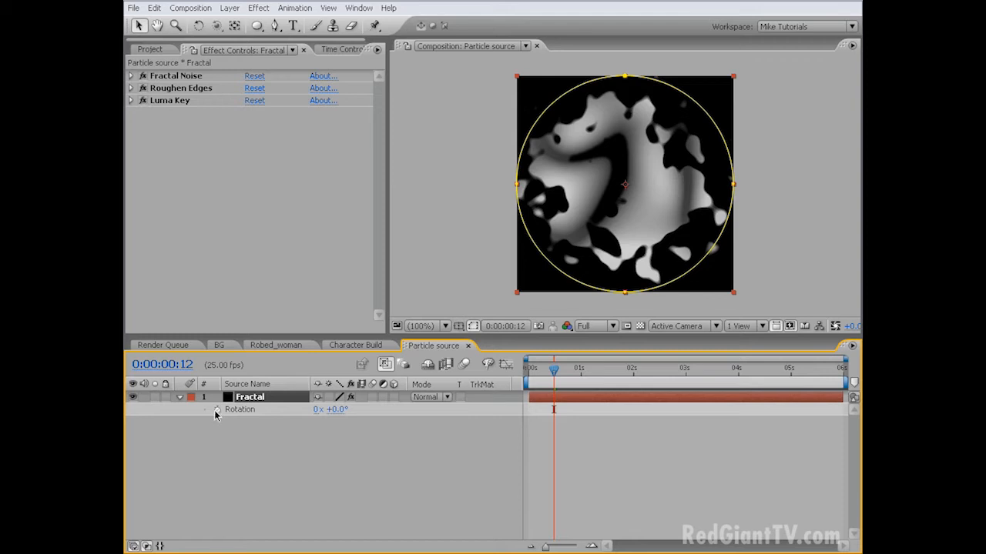
left_click(216, 410, "alt")
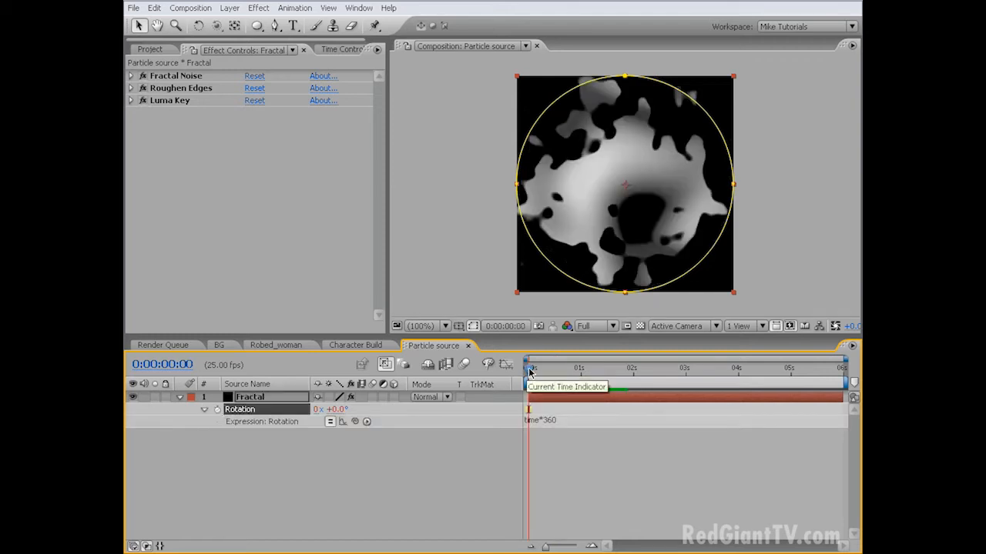
mouse_move(529, 370)
left_mouse_down()
mouse_move(574, 374)
mouse_move(529, 371)
left_mouse_up()
Step: Add the Particle source composition to Character Build as the layer above Robed_woman
left_click(344, 347)
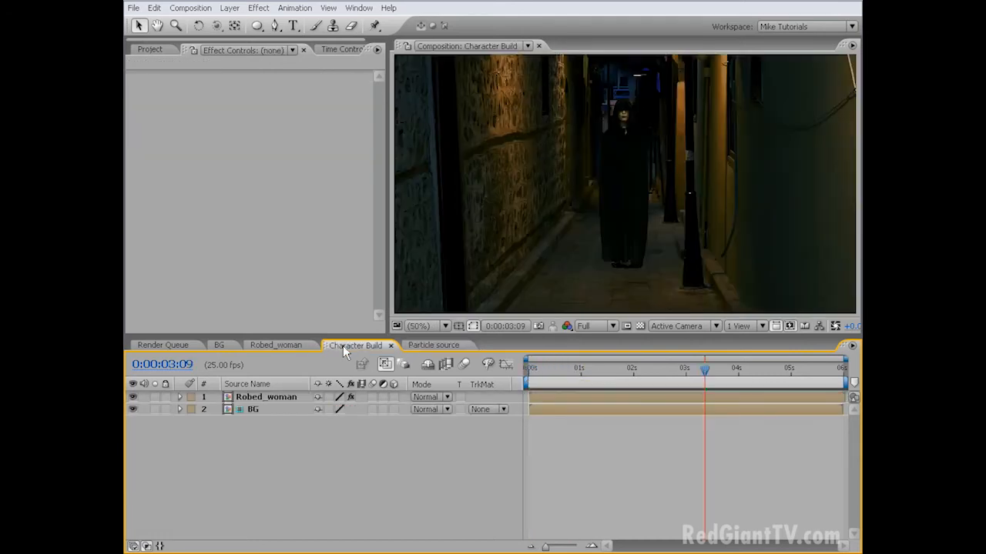
left_click(150, 49)
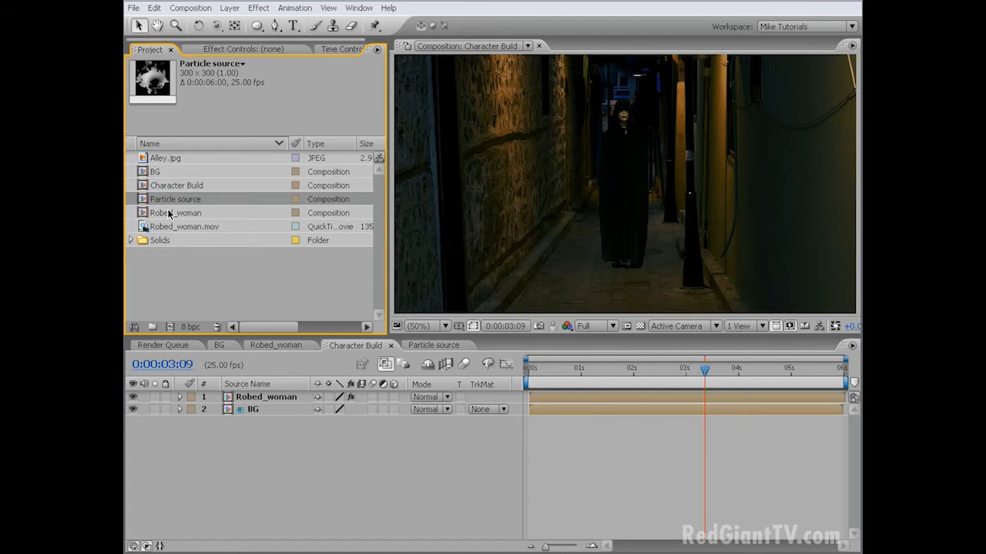
left_click_drag(164, 203, 177, 394)
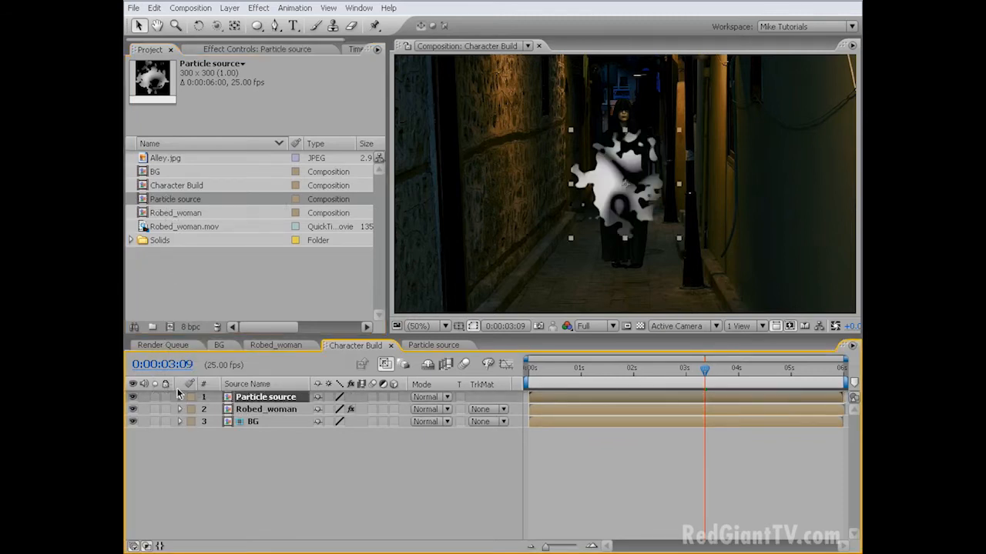
Step: Make the Particle source layer 3D and rotate it about its X axis until it lies flat, edge-on to the camera
left_click(395, 398)
key("w")
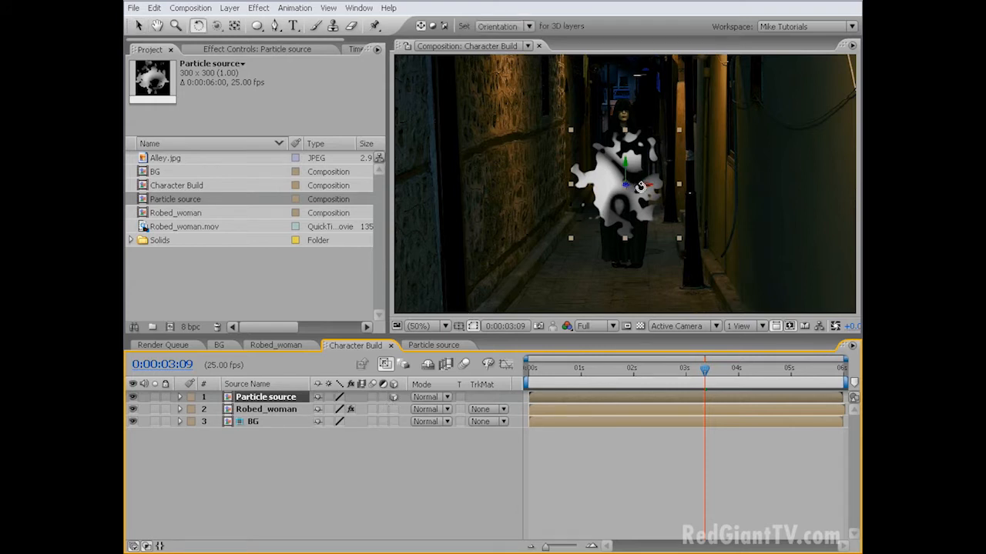
left_click_drag(640, 187, 640, 161)
key("v")
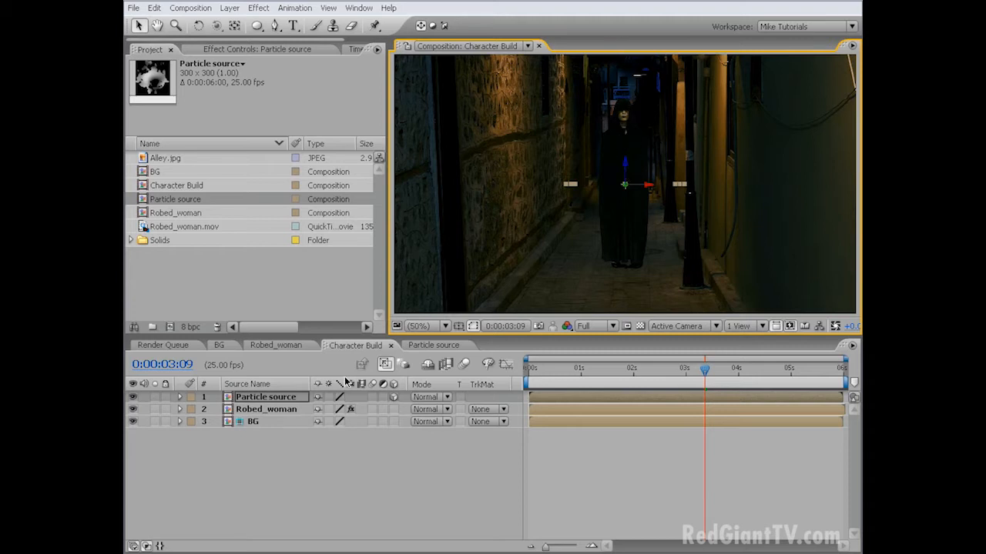
Step: Keyframe the Particle source layer's Position at 0:00:00:00 and move it above the frame, to a Y value of about -178
left_click(262, 397)
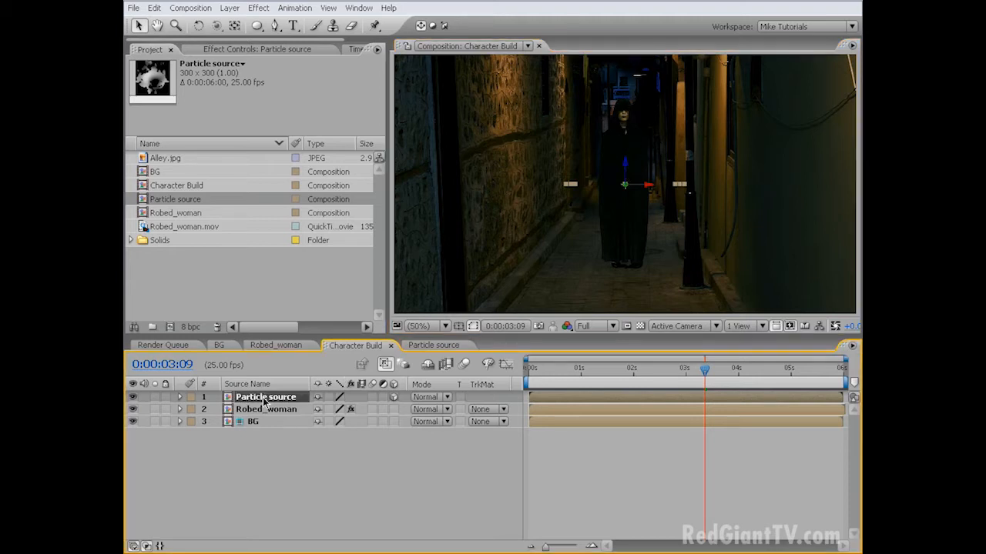
key("p")
left_click(443, 327)
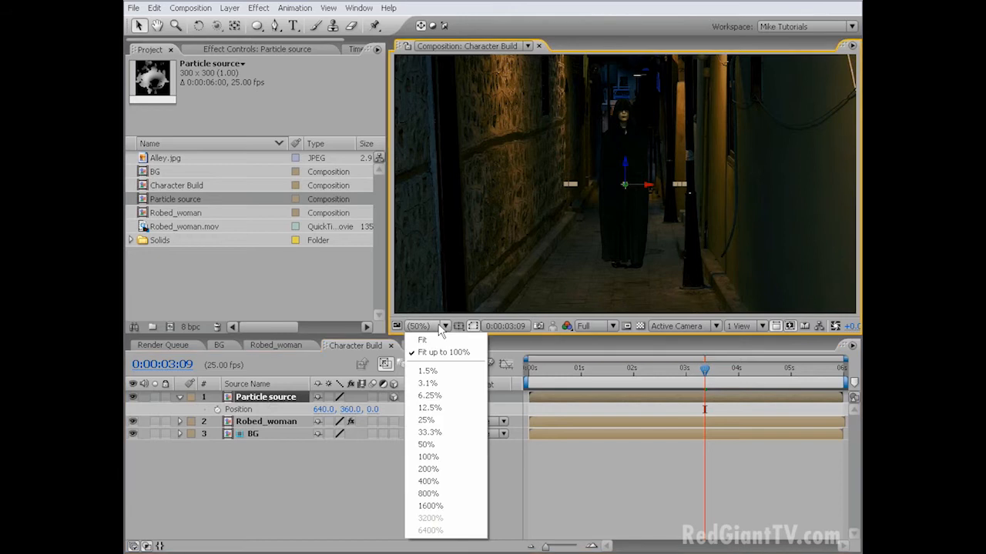
left_click(441, 327)
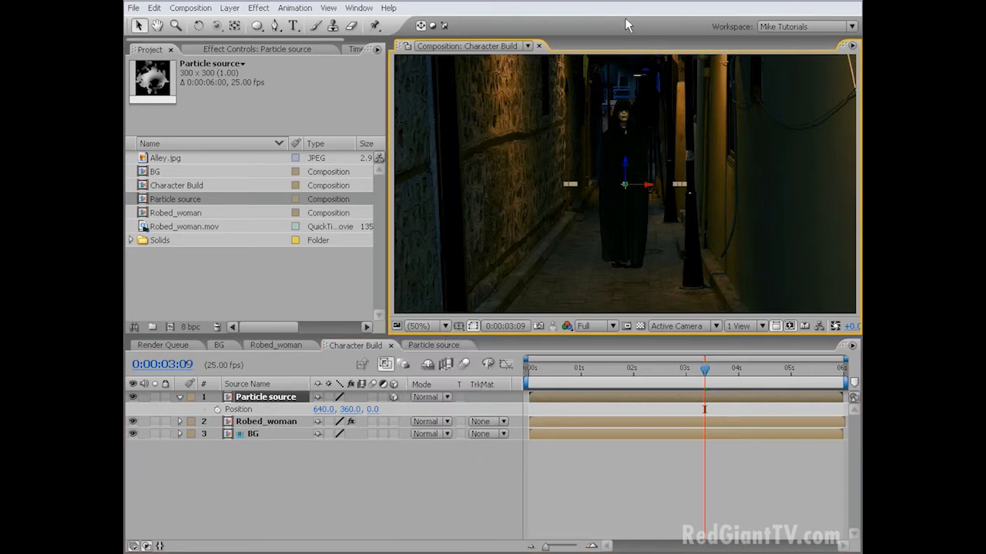
left_click(439, 327)
left_click(430, 425)
left_click(527, 369)
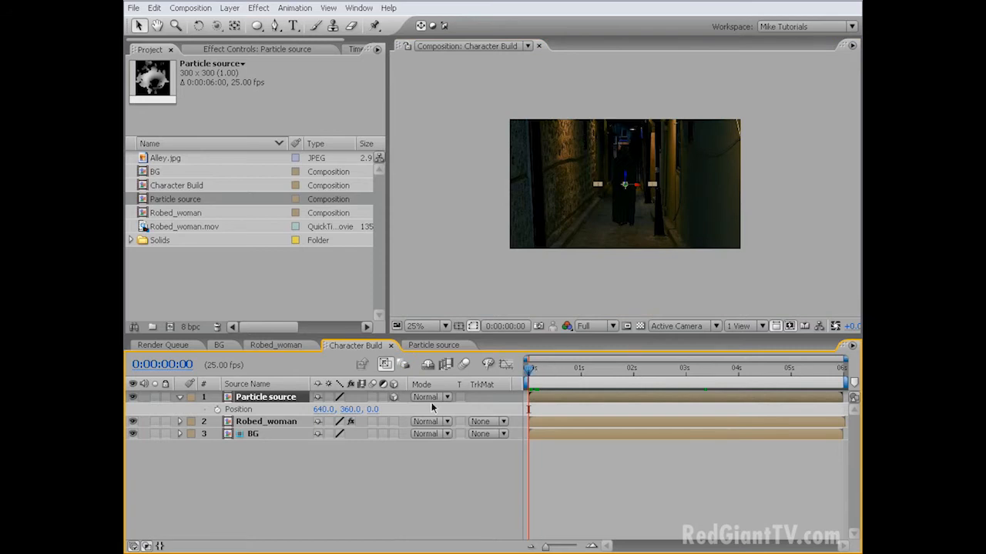
left_click(216, 410)
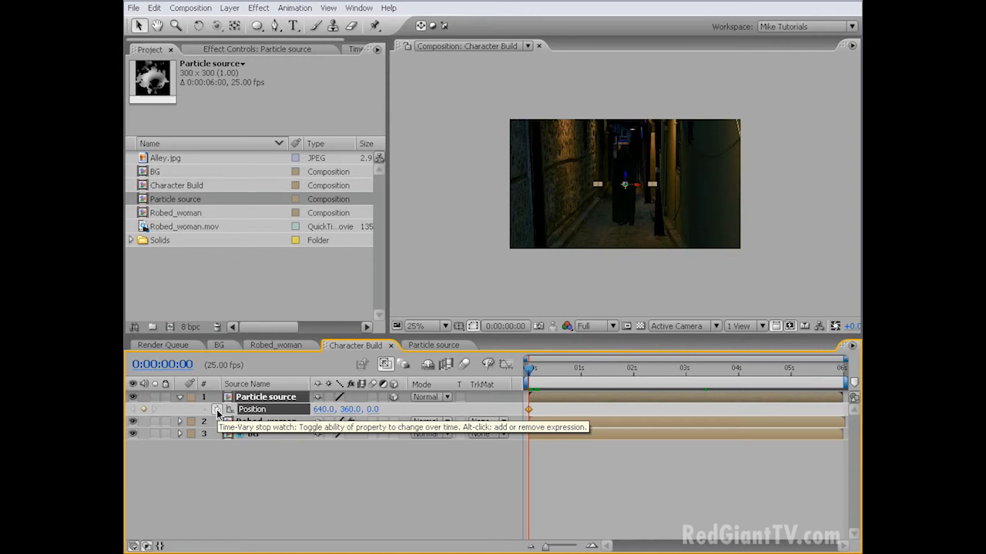
left_click_drag(351, 416, 282, 416)
left_click_drag(624, 168, 626, 85)
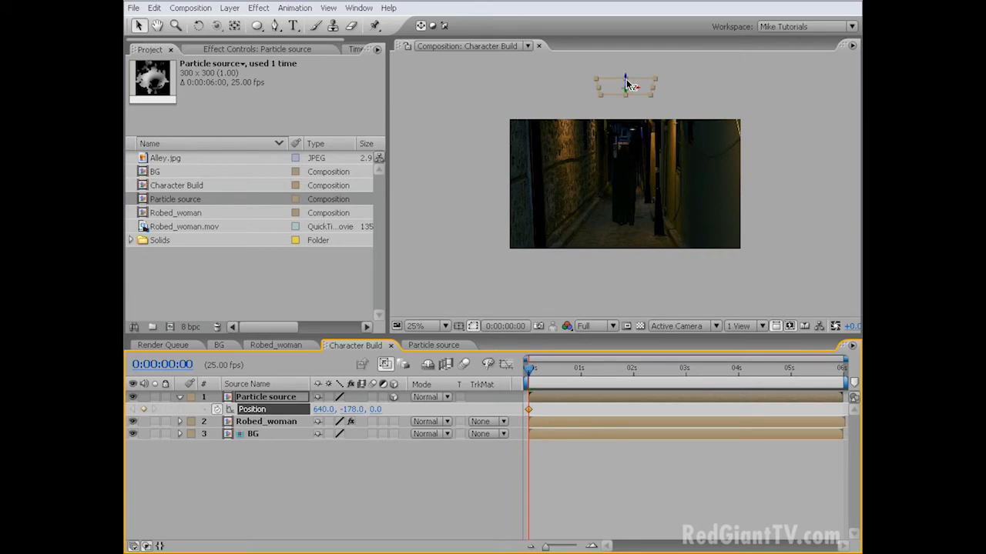
Step: Keyframe the Particle source layer's Y Position at 570 at 0:00:00:11, at the woman's feet, and fit the composition view
left_click_drag(530, 373, 551, 373)
left_click(351, 409)
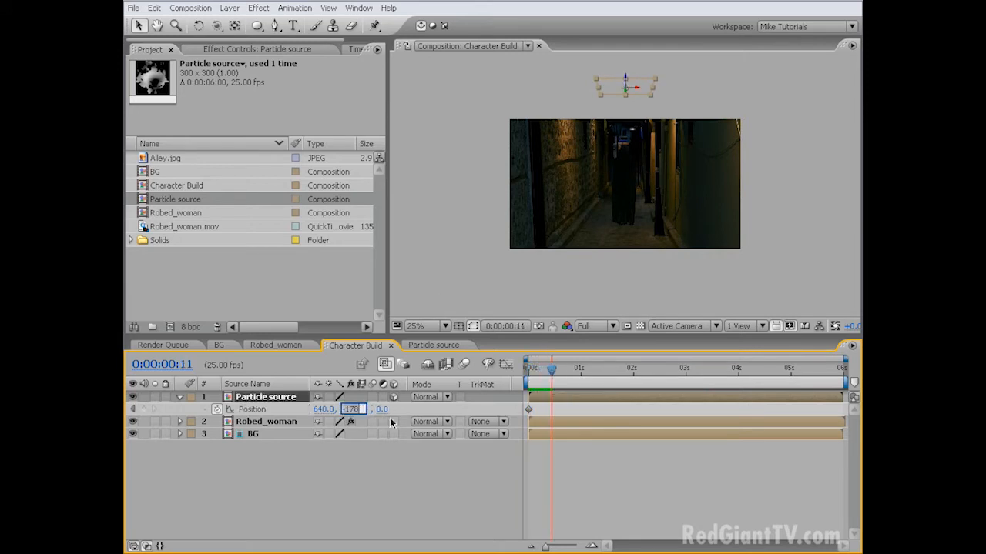
type("570")
key("Return")
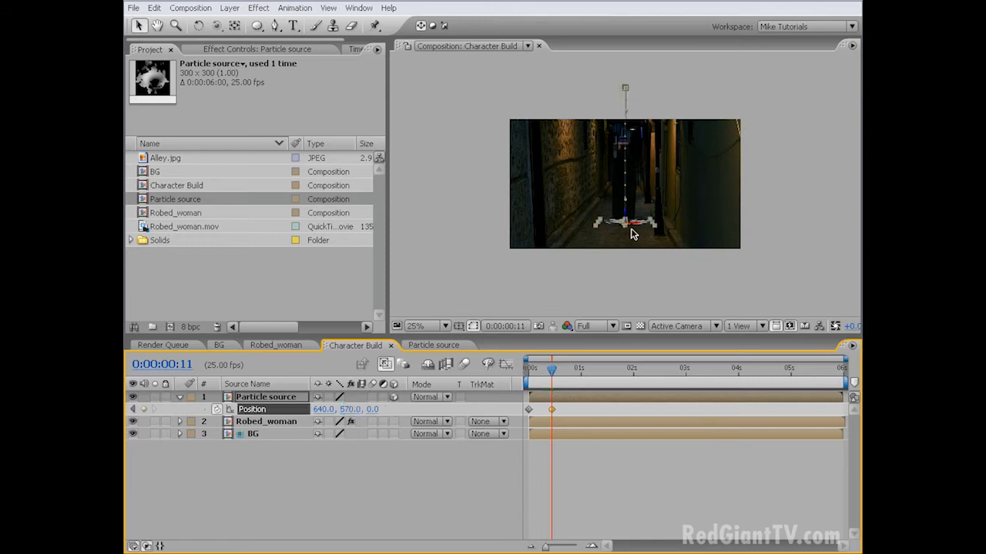
left_click(268, 462)
key("shift+slash")
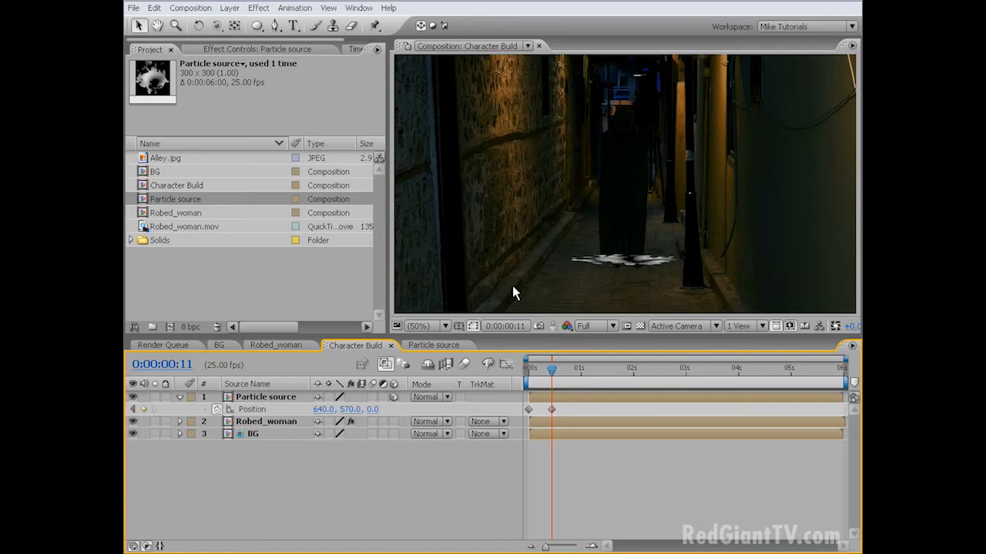
Step: Keyframe the Particle source layer's Scale at 20% at 0:00:00:00, and move the current time to 0:00:00:12
left_click(258, 399)
key("s")
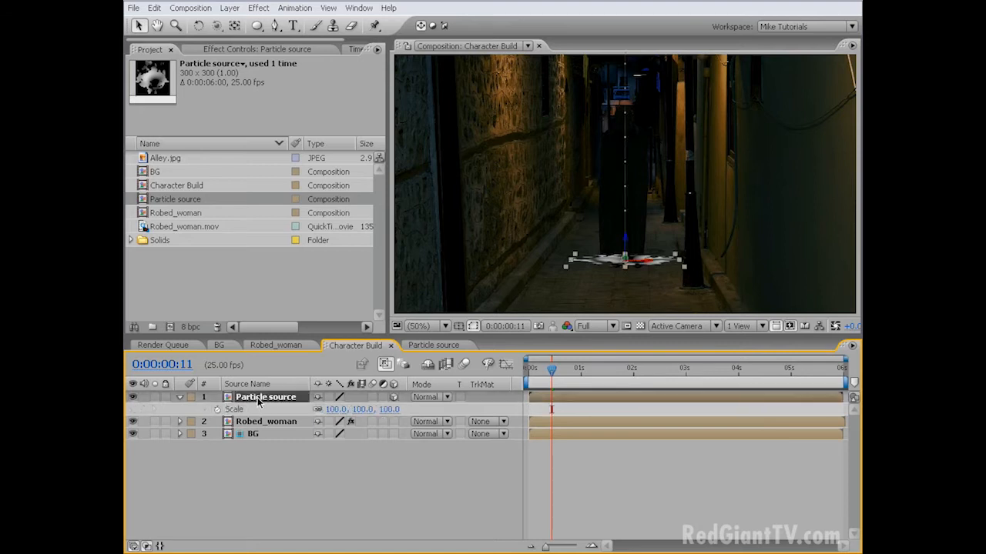
left_click(525, 372)
left_click(524, 372)
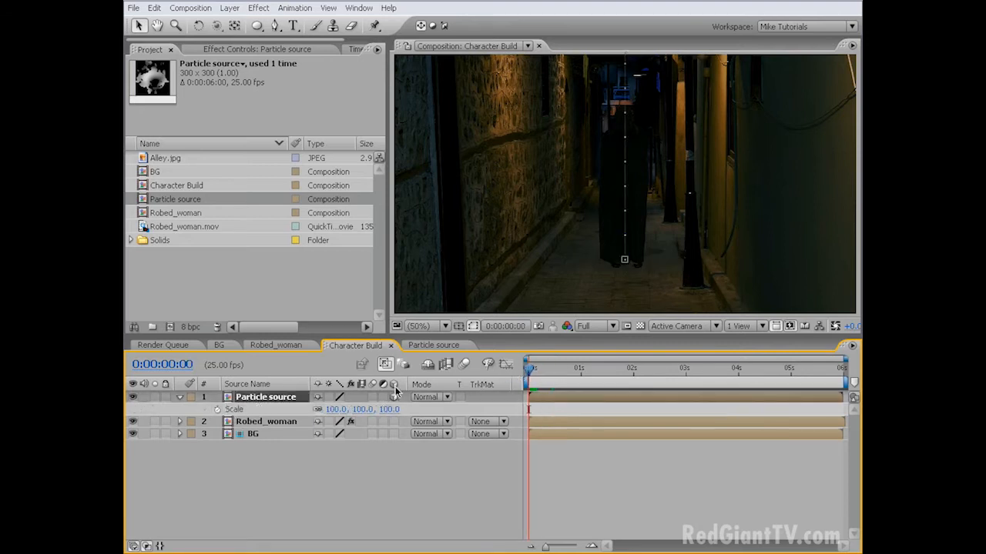
left_click(216, 410)
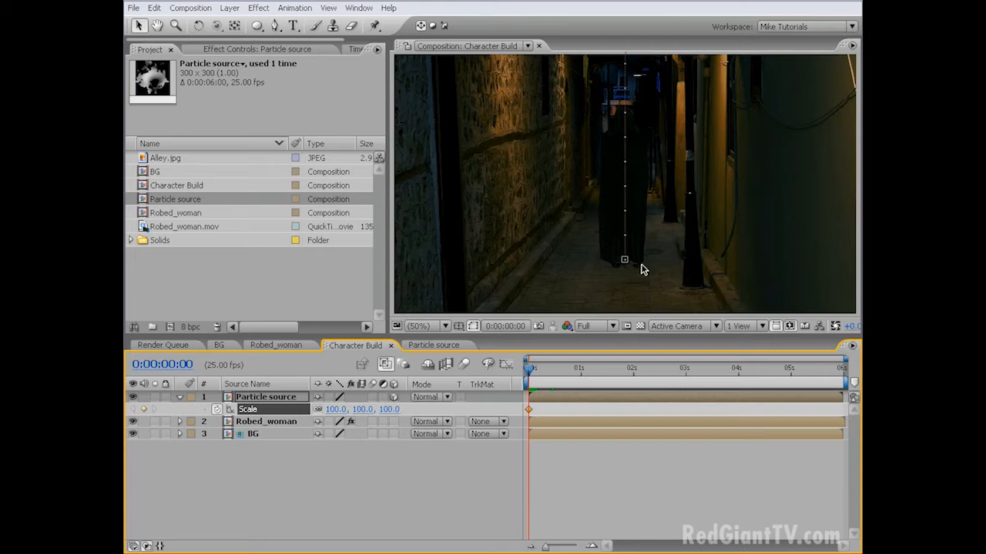
left_click(336, 409)
type("20")
key("Return")
left_click(553, 369)
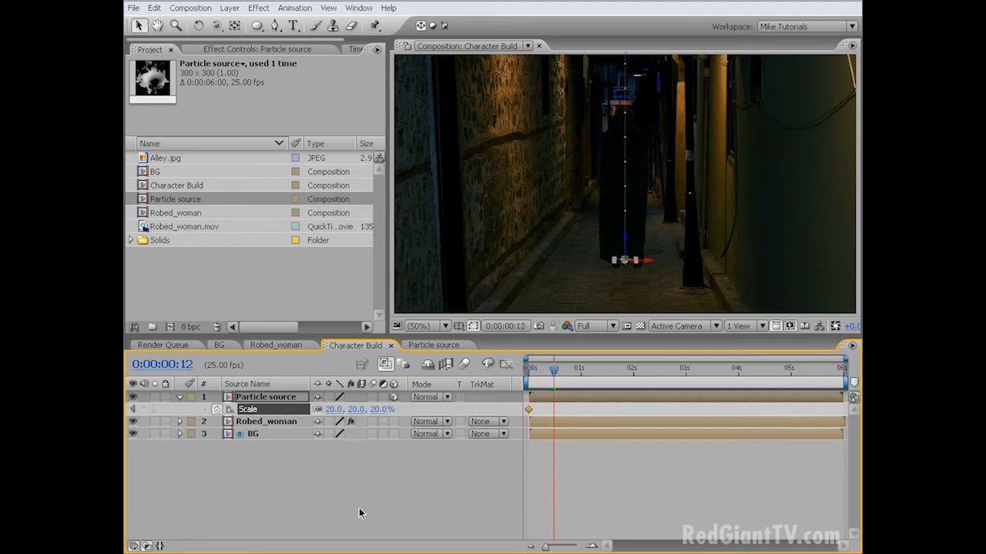
Step: Keyframe the Particle source layer's Scale at 65% at 0:00:00:12 and at 105% at 0:00:01:00
left_click(332, 410)
type("65")
key("Return")
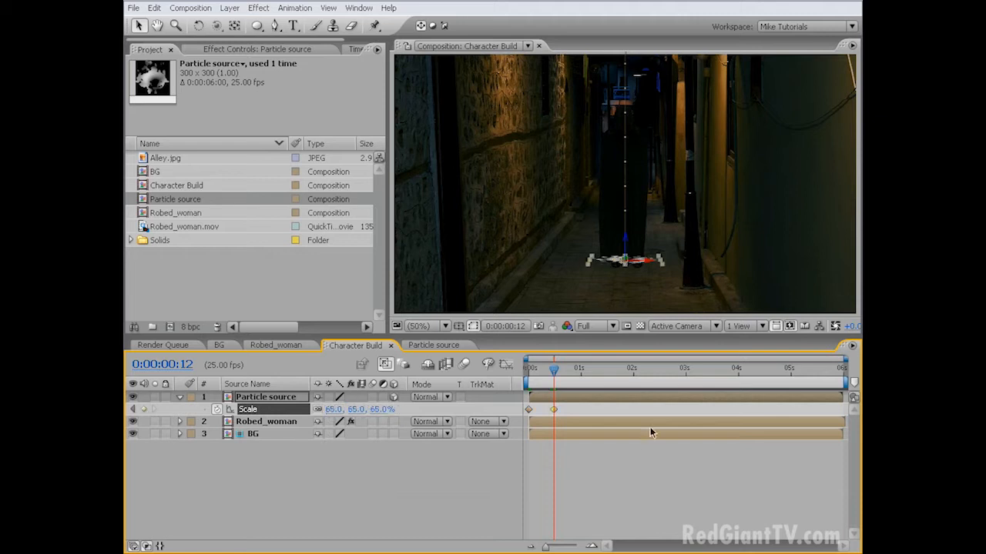
left_click(581, 377)
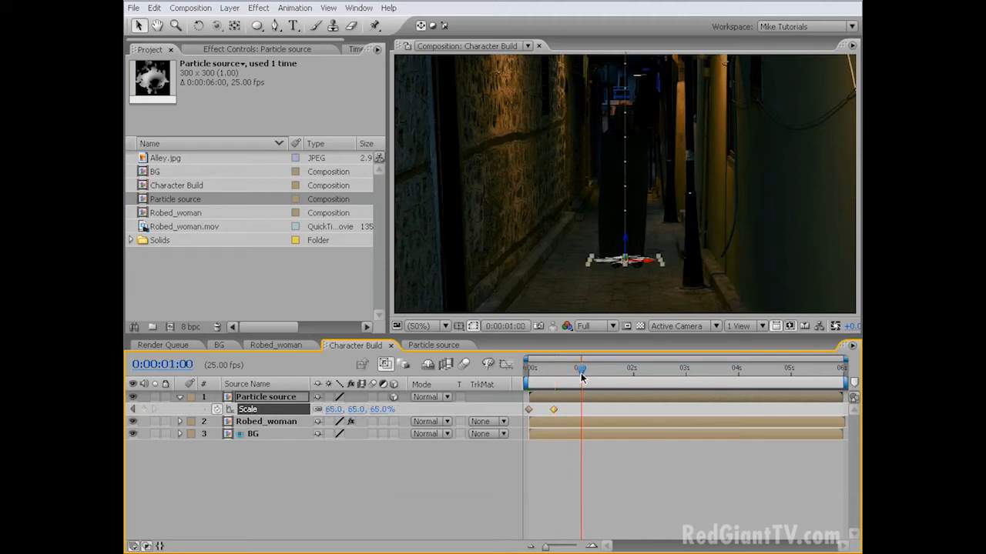
left_click(379, 411)
type("105")
key("Return")
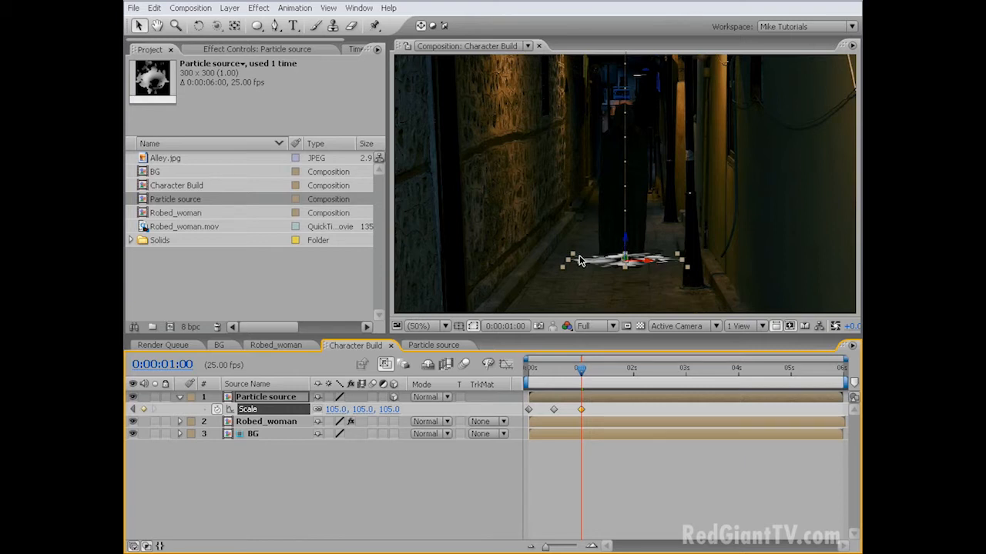
left_click(389, 475)
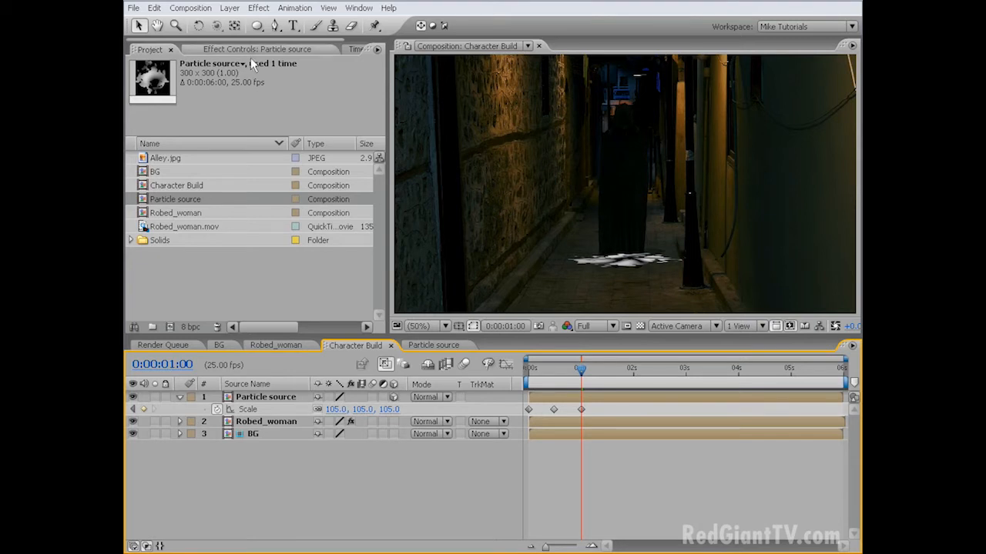
Step: Add a pale yellow point light named Left Light with 100% intensity, casting shadows with 90% darkness and 30 pixels diffusion
left_click(229, 8)
mouse_move(238, 22)
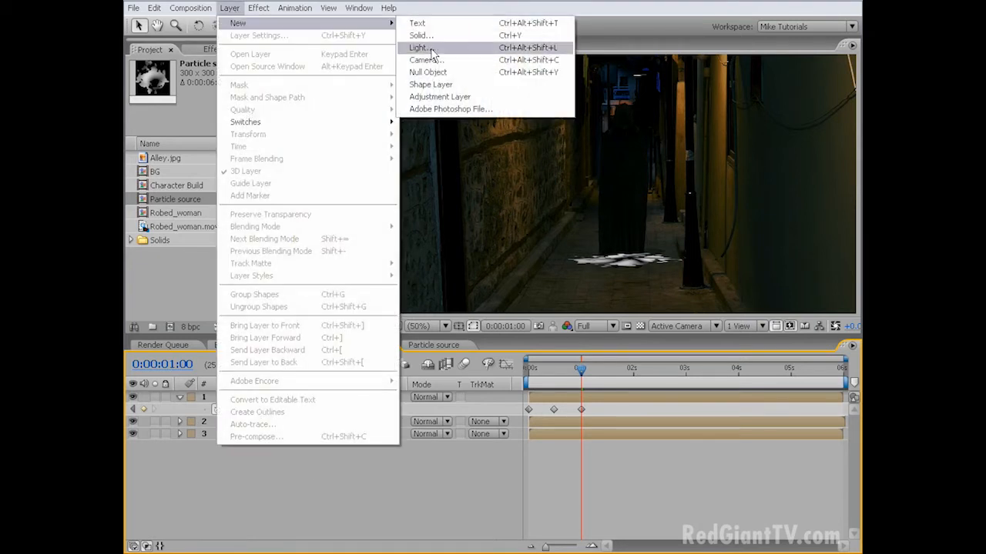
left_click(431, 49)
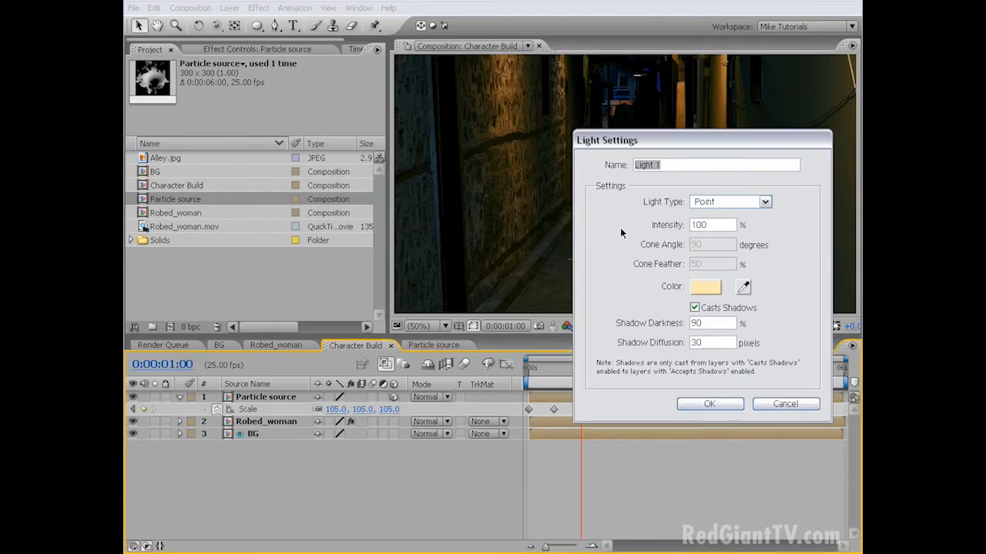
type("Left Light")
key("Tab")
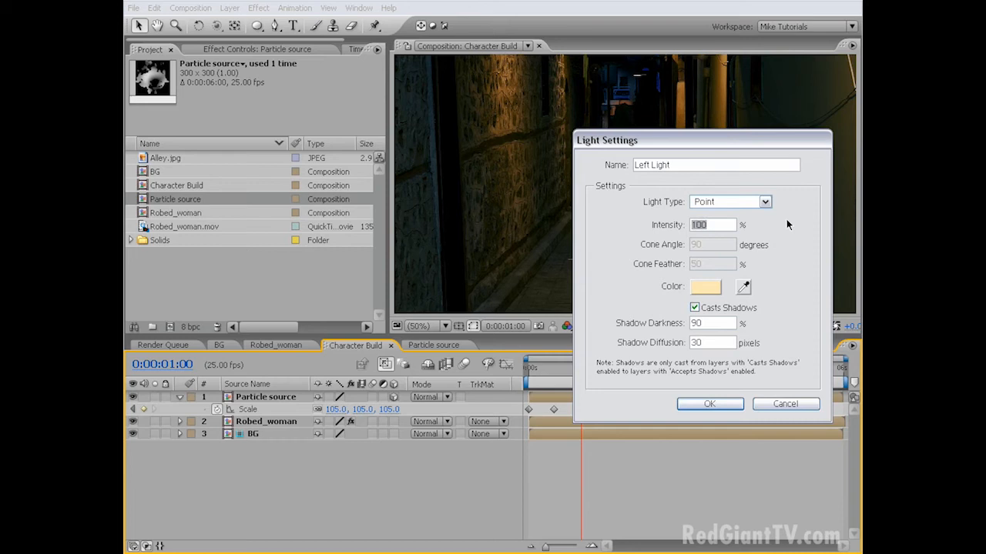
left_click(706, 287)
left_click(641, 372)
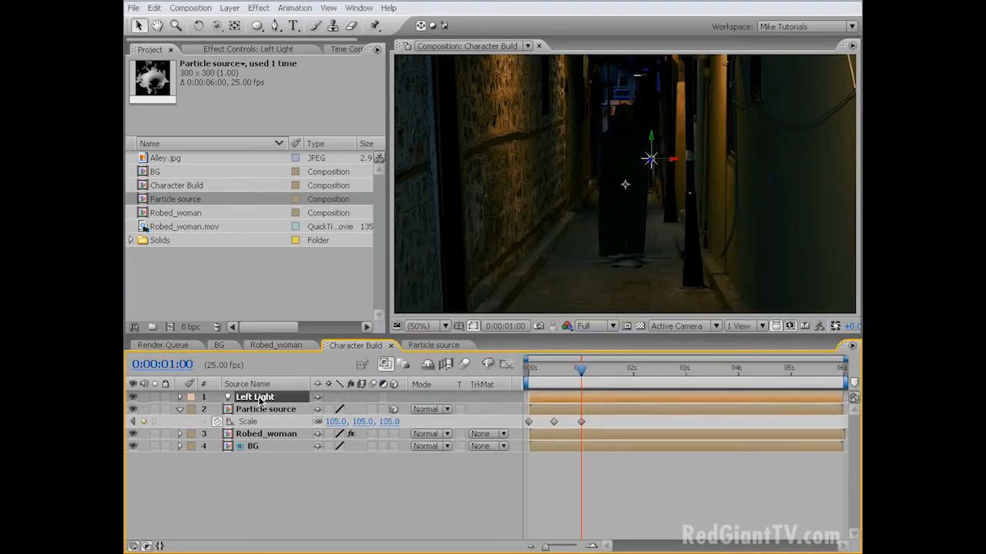
Step: Set the Left Light's Position to X 486 and Y 194, beside the wall left of the woman
key("p")
left_click(331, 409)
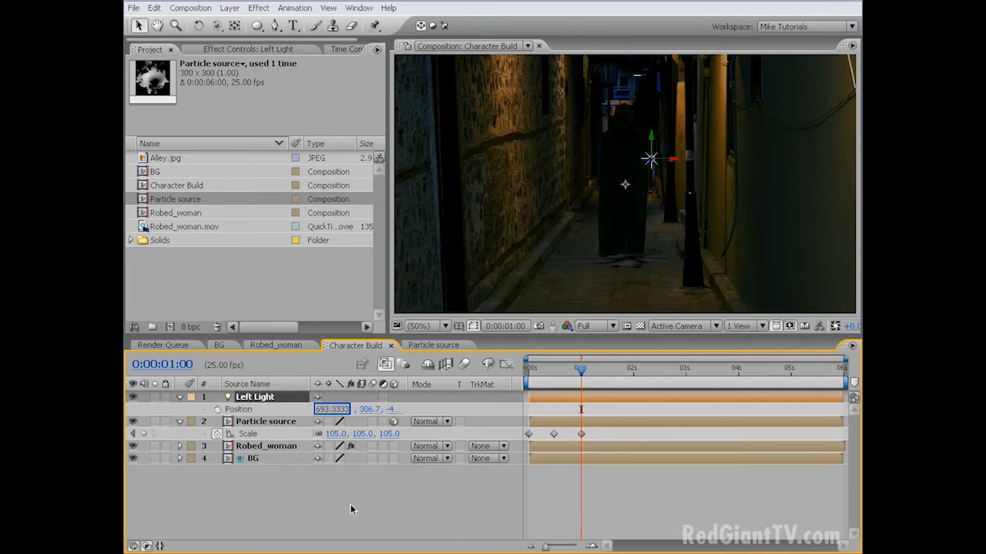
type("486")
key("Tab")
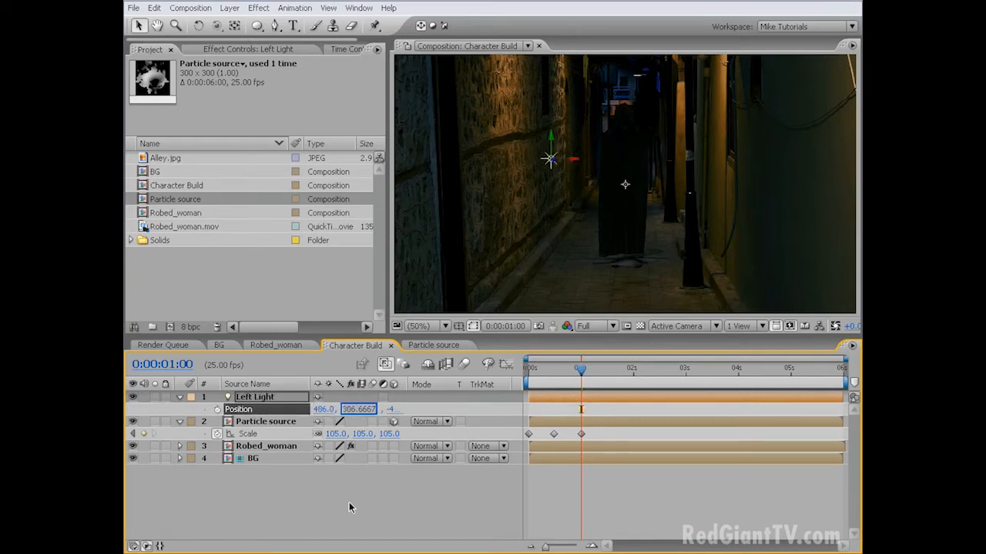
type("194")
key("Return")
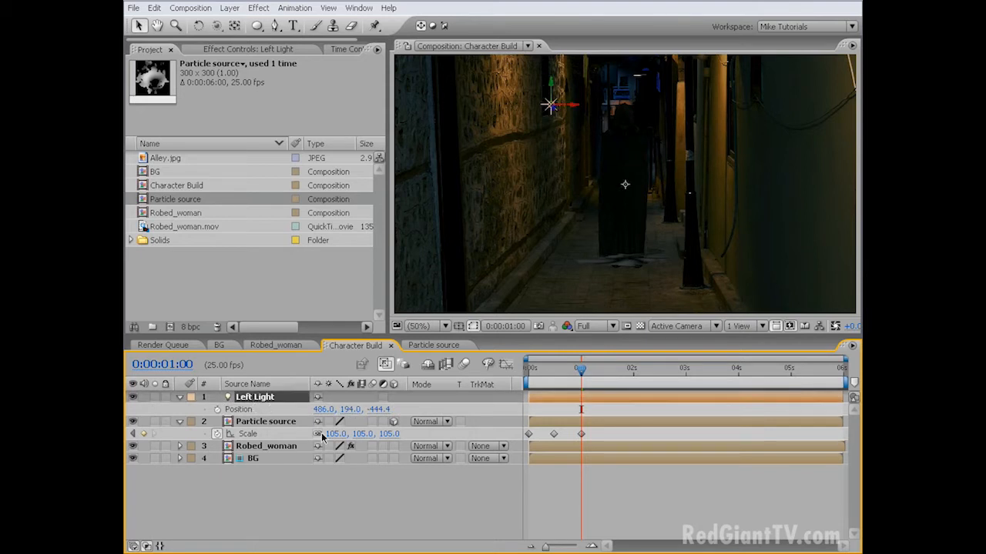
Step: Duplicate the Left Light as Right Light and move it horizontally to the other side of the woman, near the lamp post
key("ctrl+d")
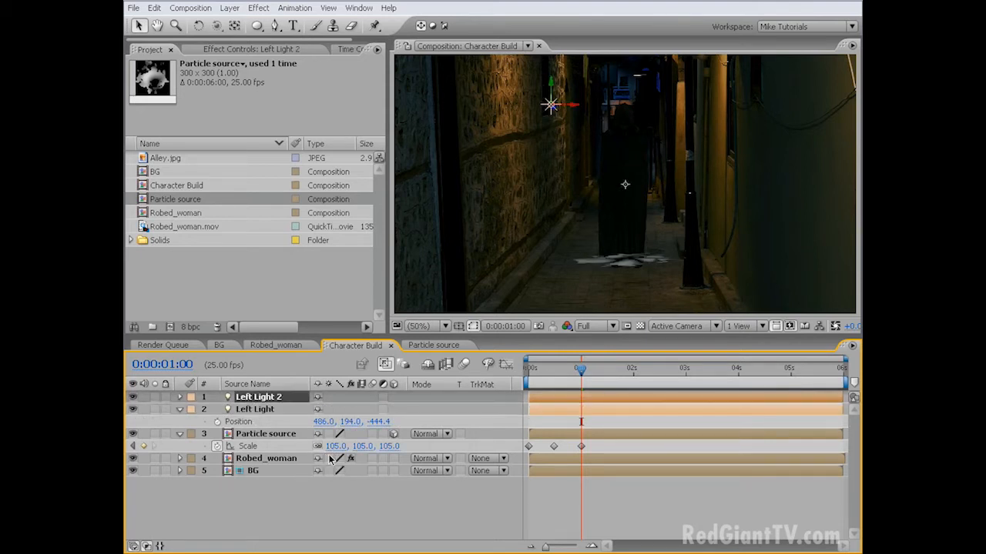
key("Return")
type("Right Light")
key("Return")
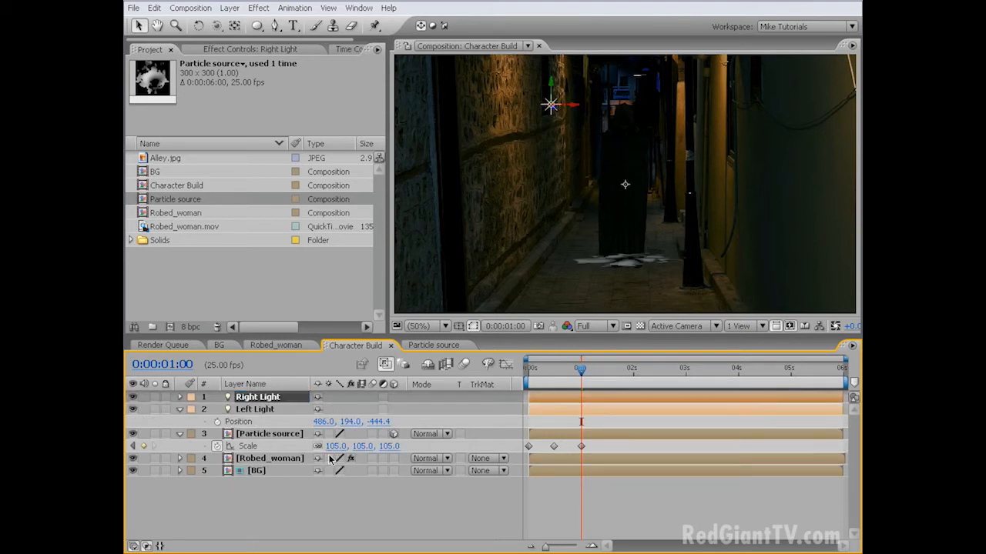
key("p")
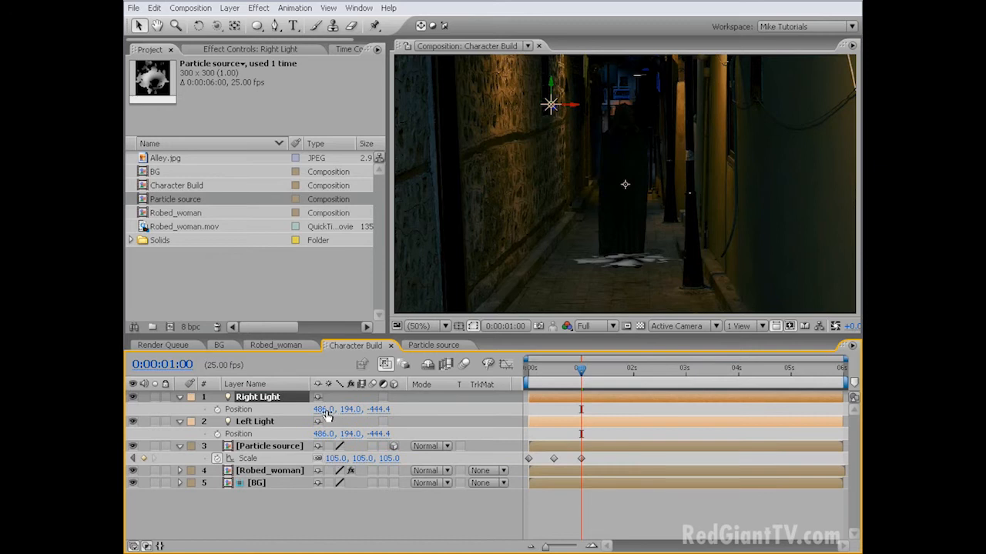
left_click(328, 414)
key("BackSpace")
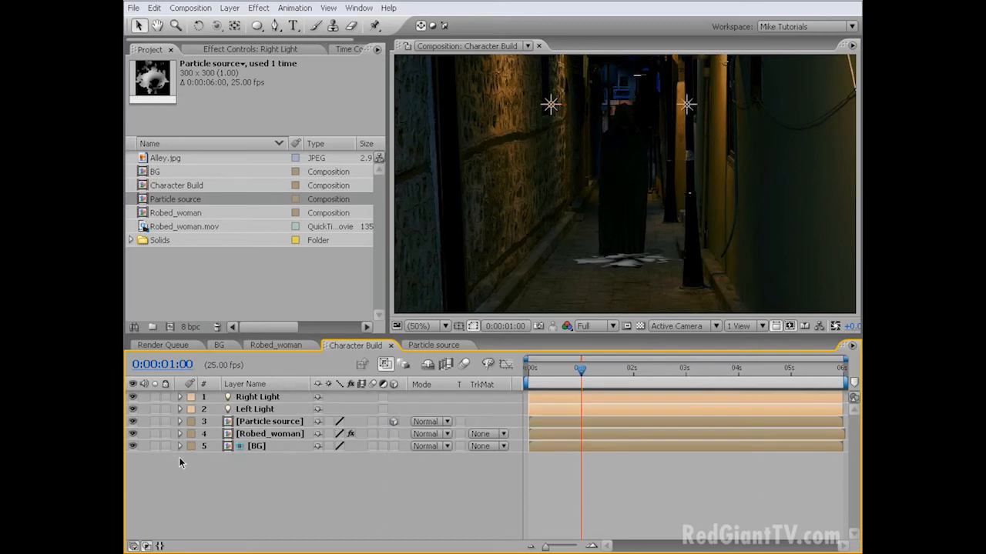
Step: Return to 0:00:00:00 and create a black 1280 x 720 solid named Smoke
left_click_drag(539, 374, 521, 374)
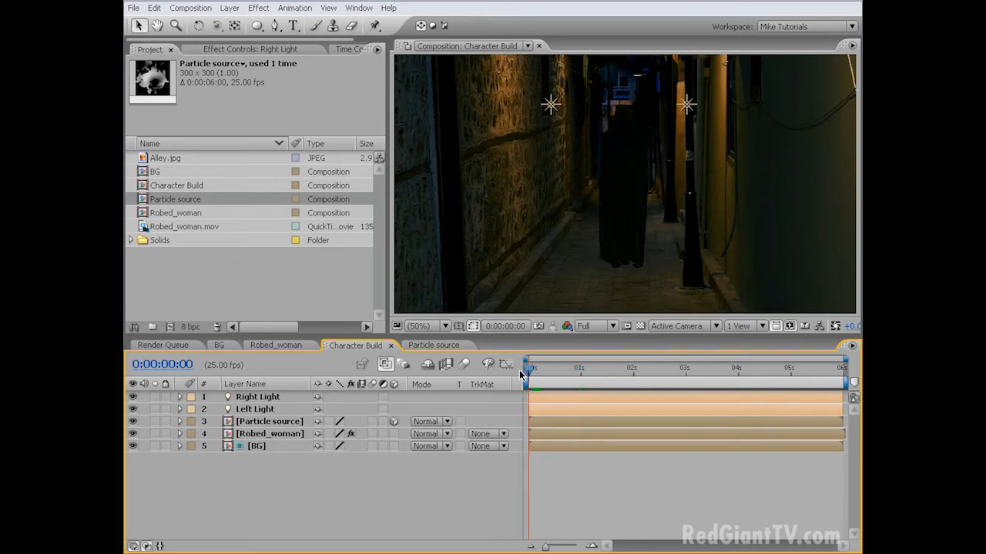
left_click(230, 8)
mouse_move(254, 24)
left_click(453, 36)
key("BackSpace")
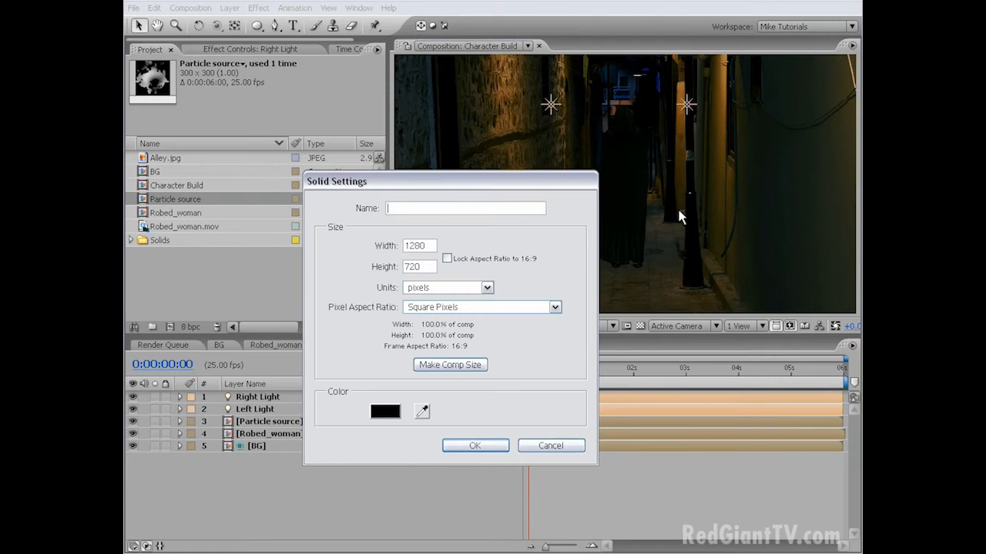
type("Smoke")
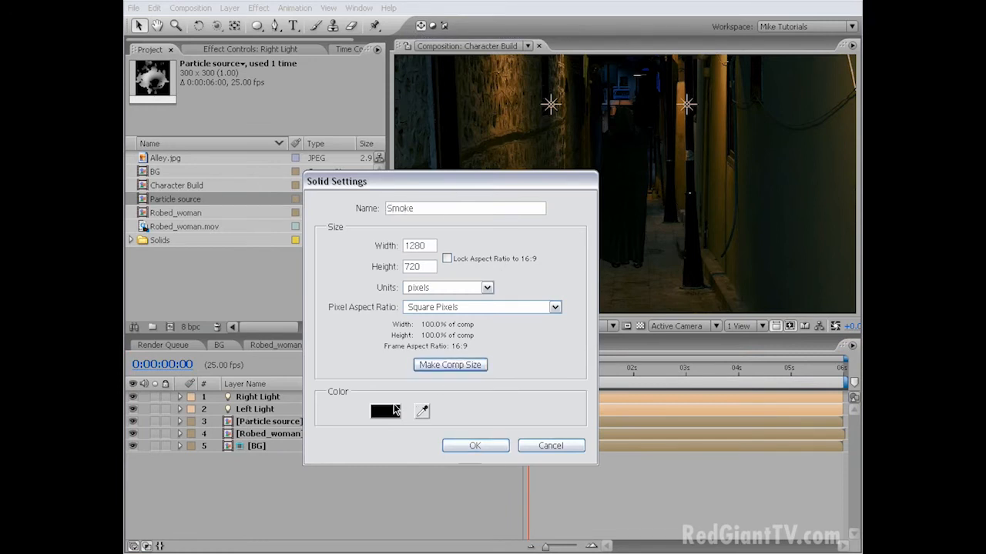
left_click(473, 445)
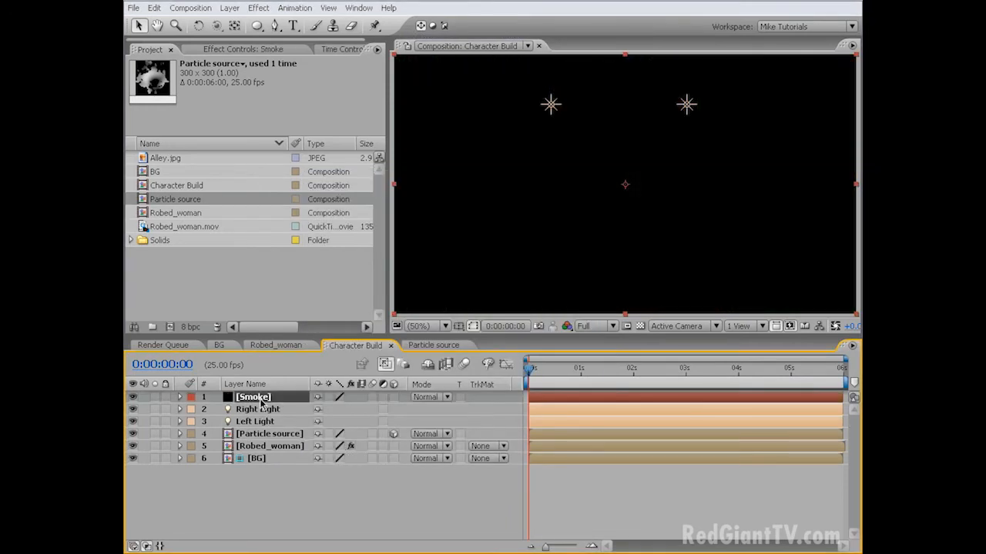
Step: Apply the Trapcode Particular effect to the Smoke solid and set its Emitter Type to Layer
left_click(259, 8)
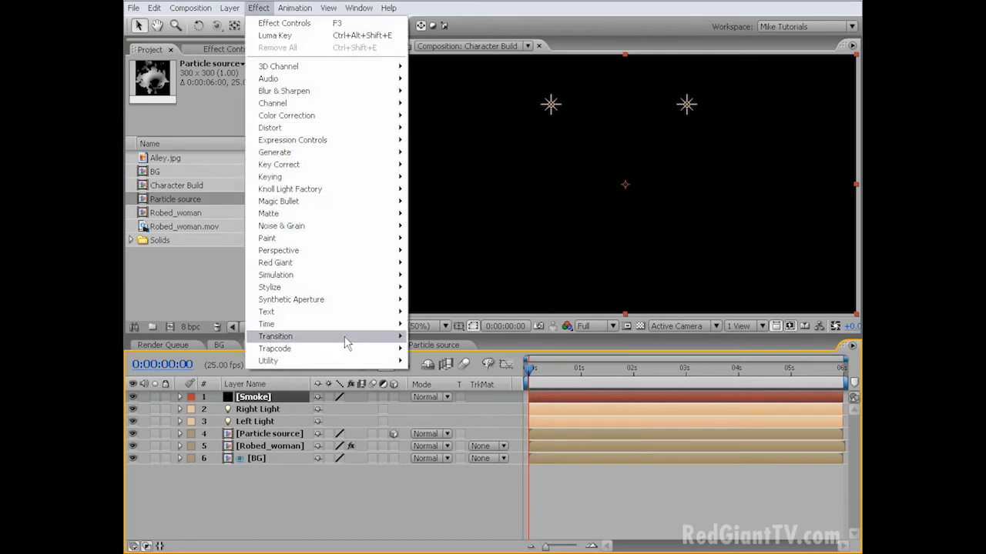
mouse_move(368, 356)
left_click(434, 410)
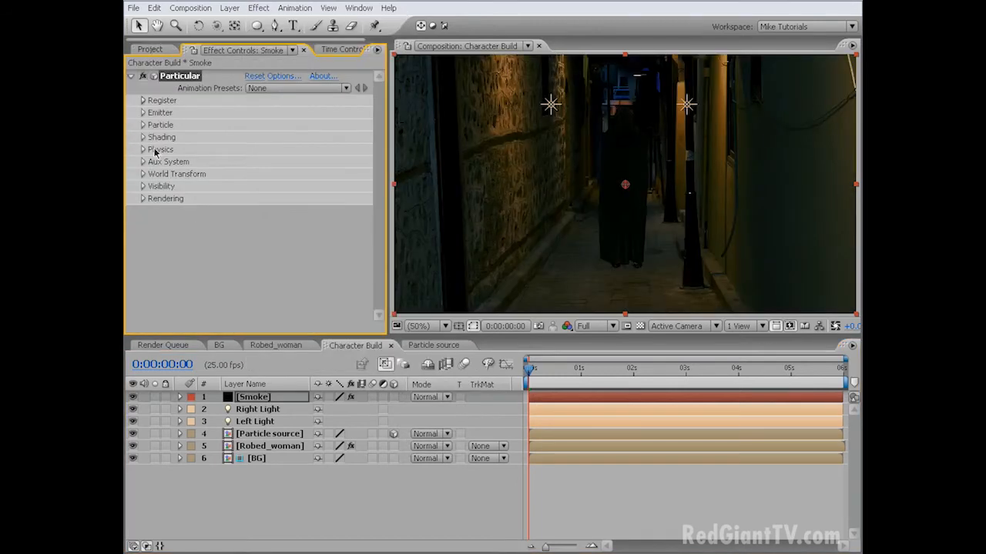
left_click(143, 113)
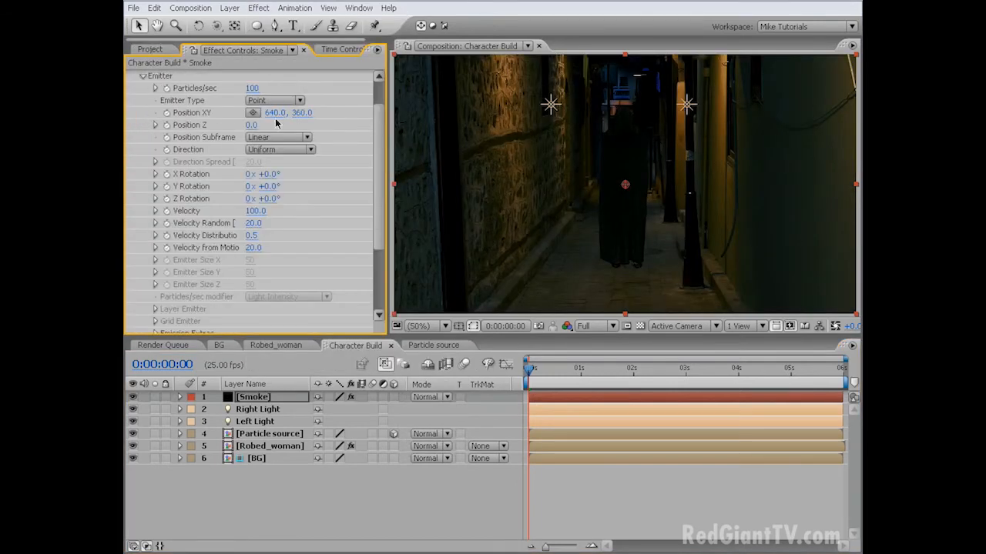
left_click(289, 101)
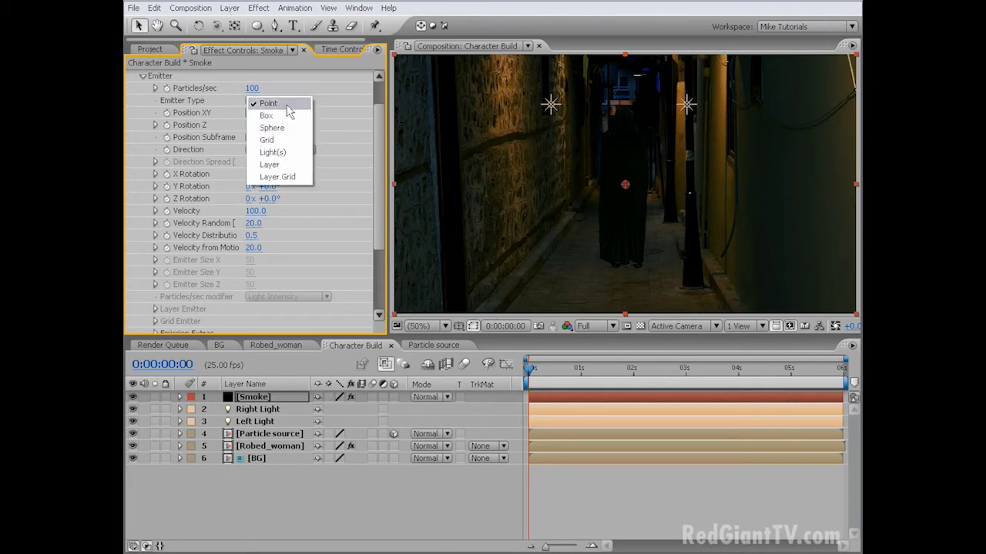
left_click(291, 165)
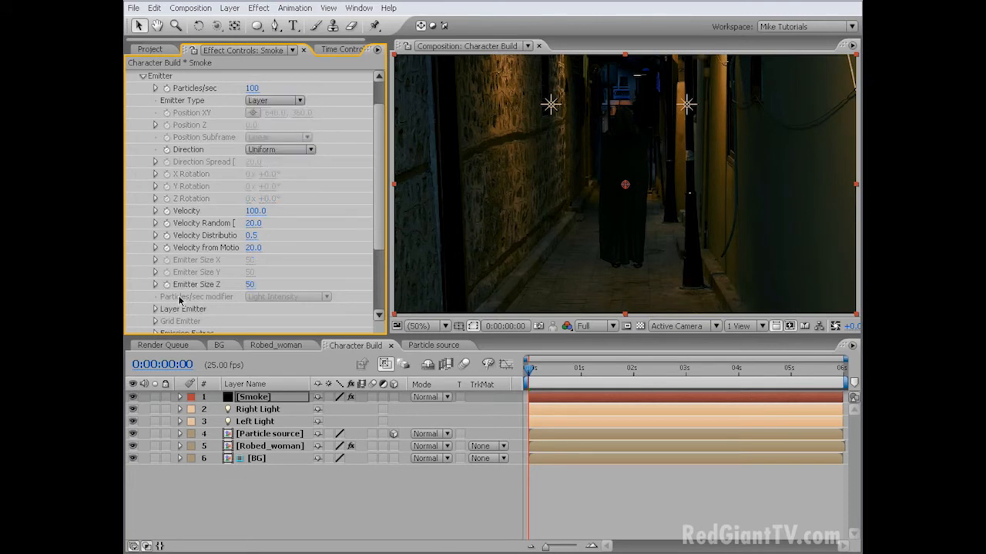
Step: Set Particular's Layer Emitter to the Particle source layer, with Layer Sampling at Particle Birth Time and Layer RGB Usage at None
left_click(155, 308)
scroll(193, 308, "down", 1)
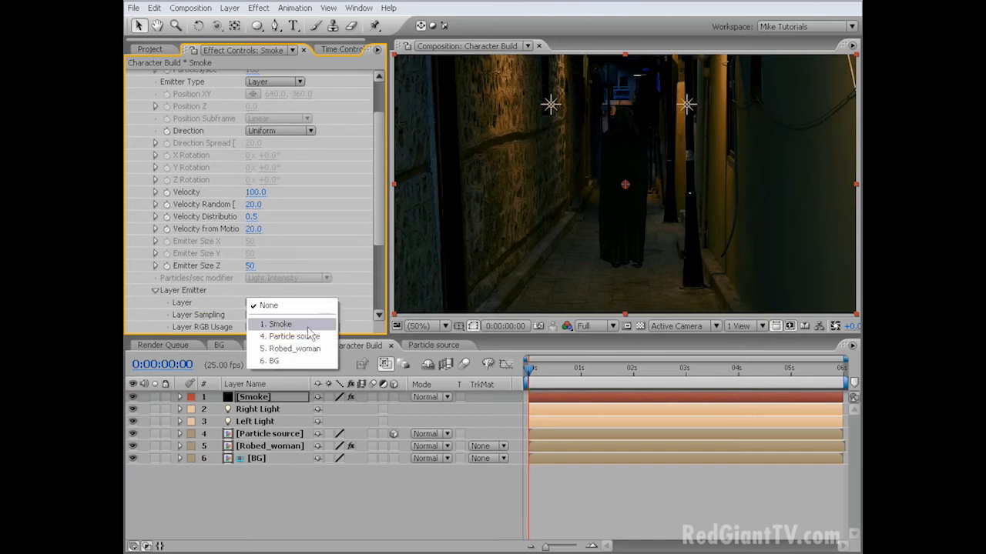
left_click(308, 337)
scroll(322, 312, "down", 3)
left_click(303, 244)
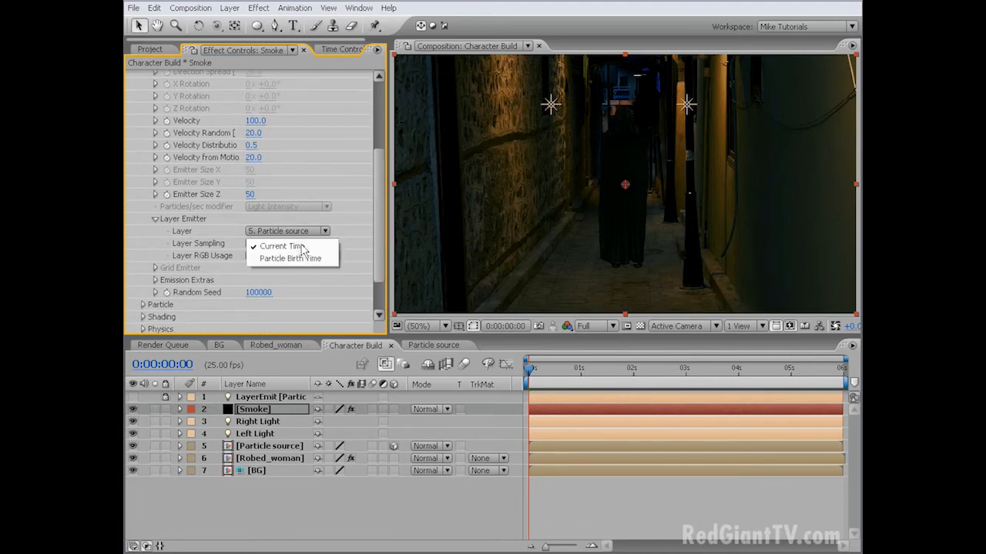
left_click(302, 259)
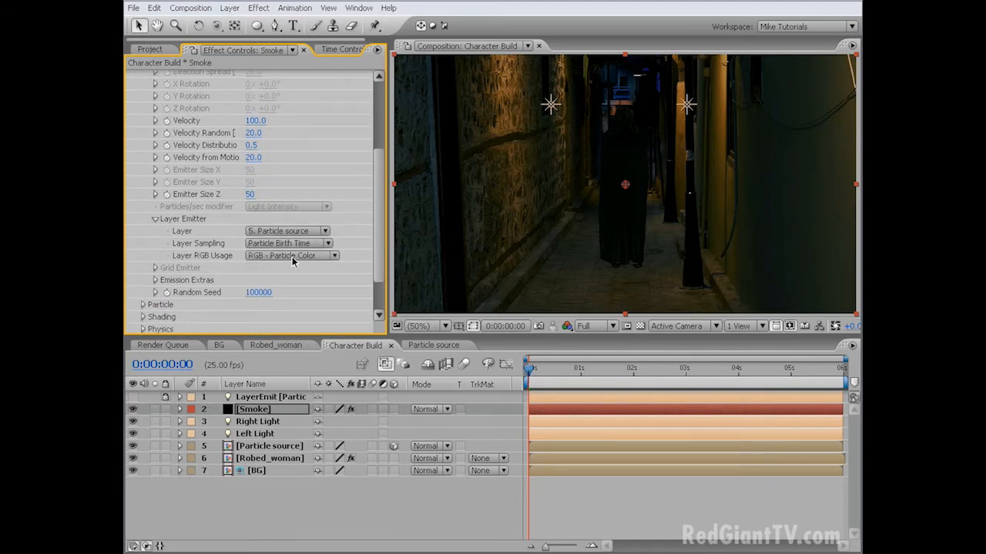
left_click(299, 257)
left_click(300, 266)
Step: Set the emitter's Velocity and Velocity Random to 0, Velocity from Motion to 50 and Emitter Size Z to 20
scroll(300, 265, "up", 4)
left_click(256, 216)
type("0")
key("Return")
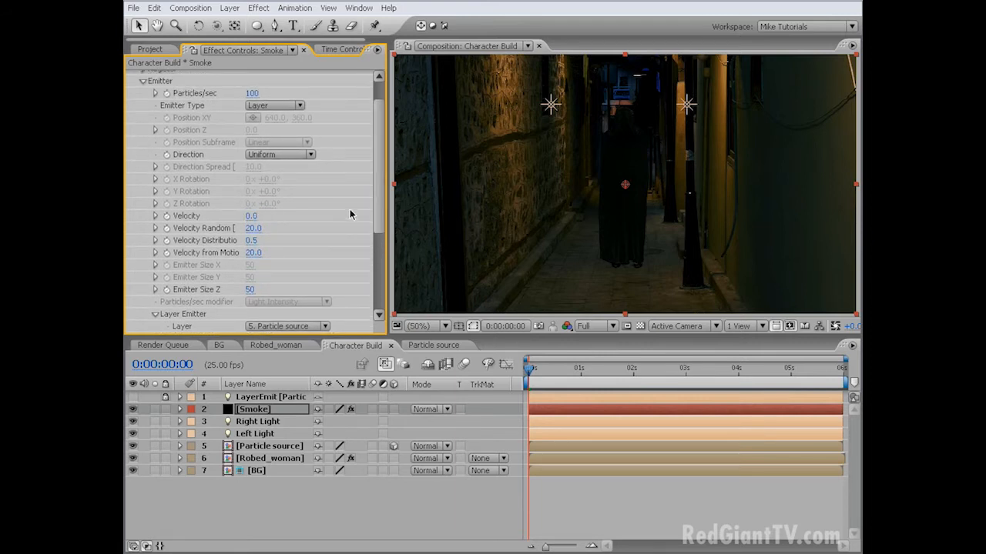
left_click(253, 228)
key("Return")
left_click(252, 252)
type("50")
left_click(250, 290)
type("20")
key("Return")
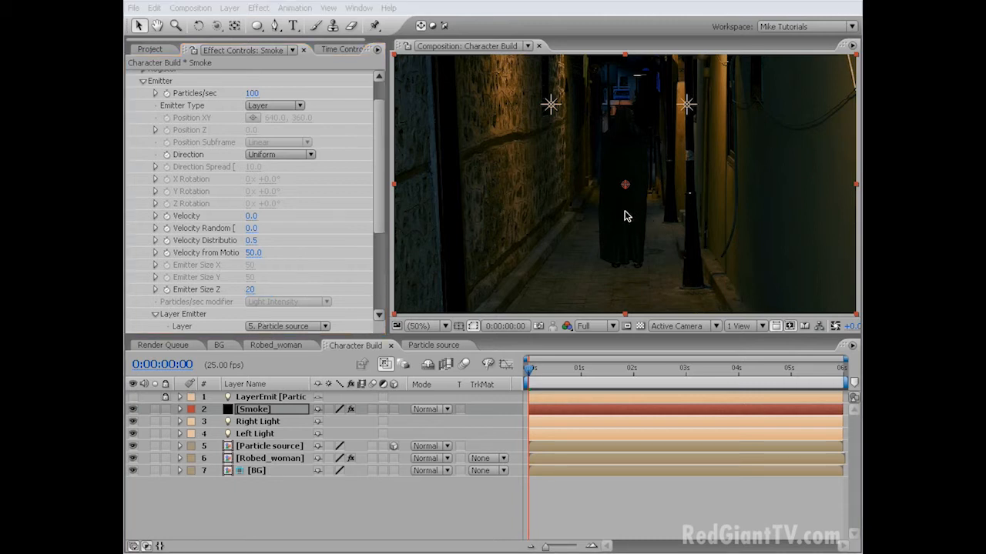
Step: Keyframe Particular's particle Life at 3.0 seconds at 0:00:00:20 and reveal the Smoke layer's keyframes
scroll(231, 266, "down", 5)
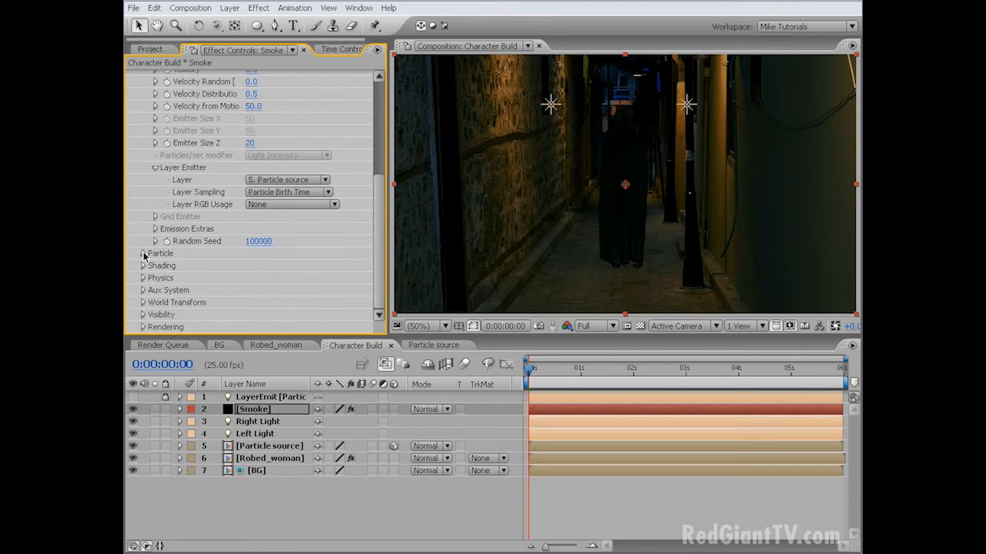
left_click(143, 254)
scroll(143, 256, "down", 6)
left_click_drag(384, 212, 378, 202)
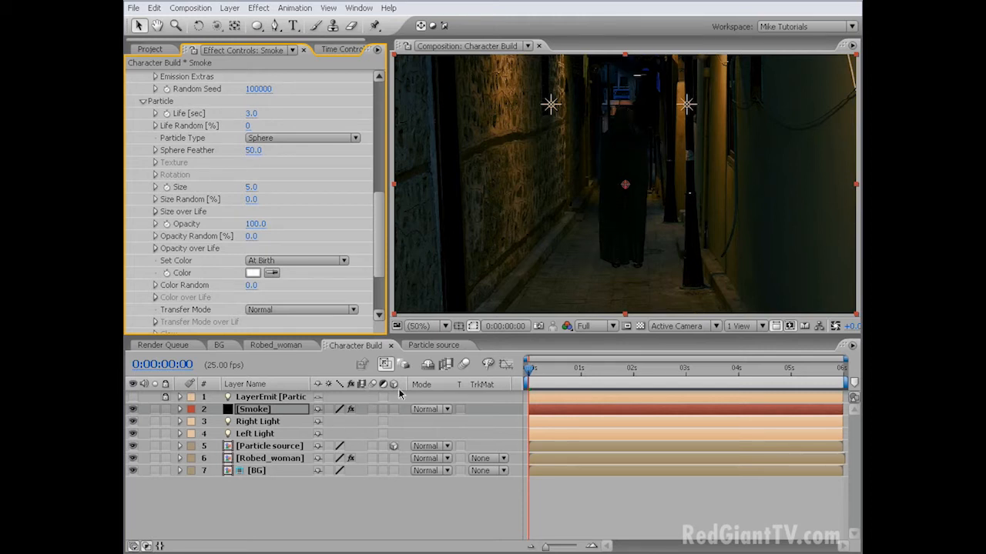
left_click_drag(551, 369, 570, 370)
left_click(166, 113)
key("u")
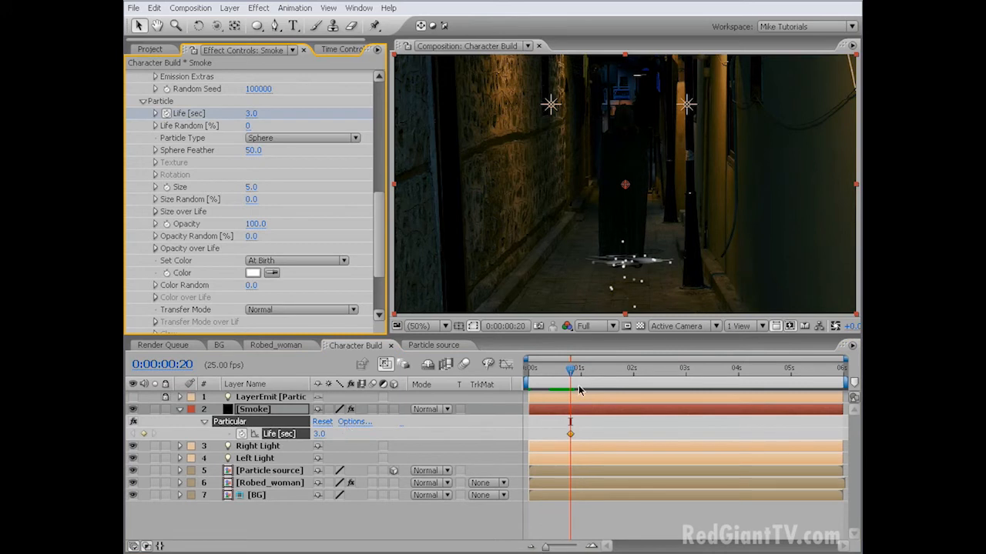
Step: Keyframe the particle Life at 0.1 seconds at 0:00:01:02
left_click_drag(579, 372, 585, 373)
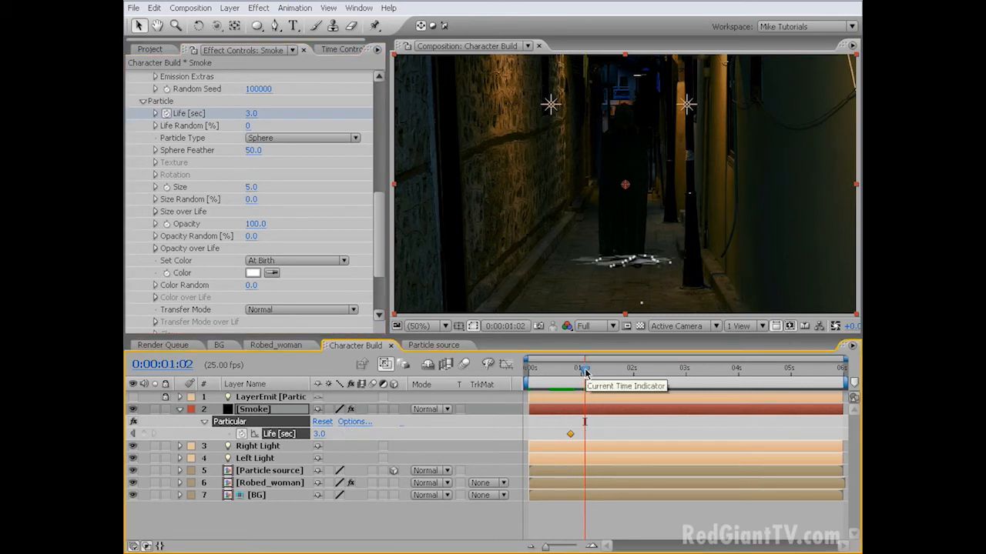
left_click(252, 114)
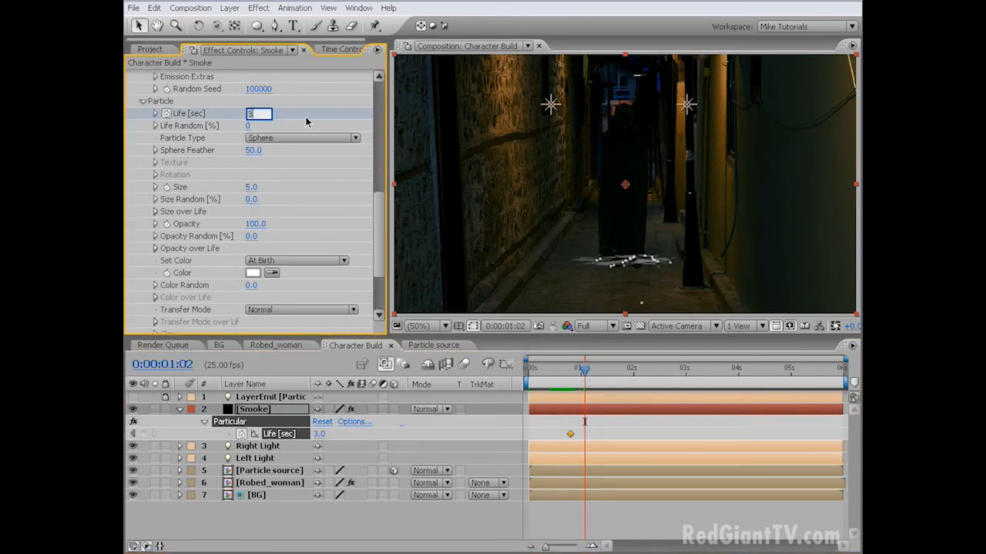
key("Return")
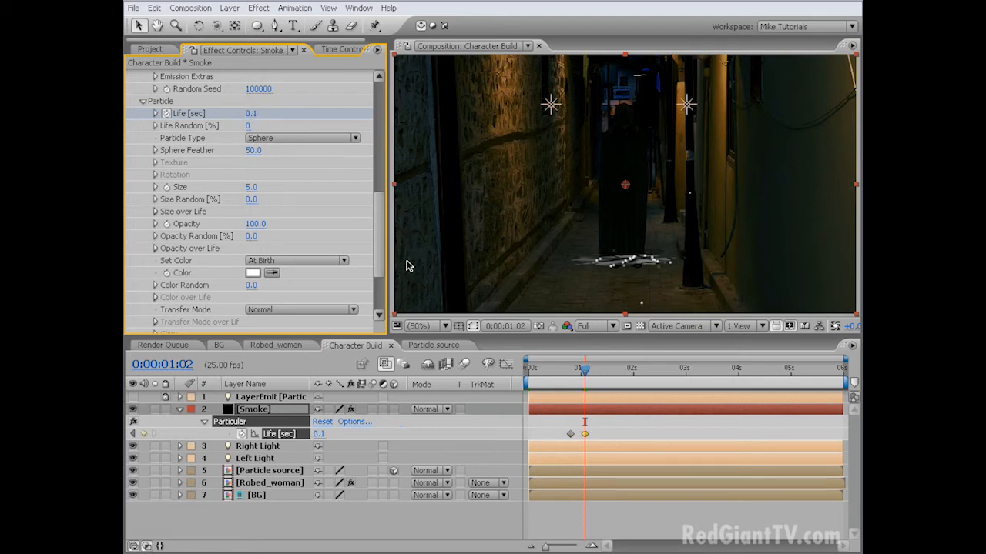
Step: Set Particular's particle Size to 3
left_click(252, 188)
type("5")
type("3")
key("Return")
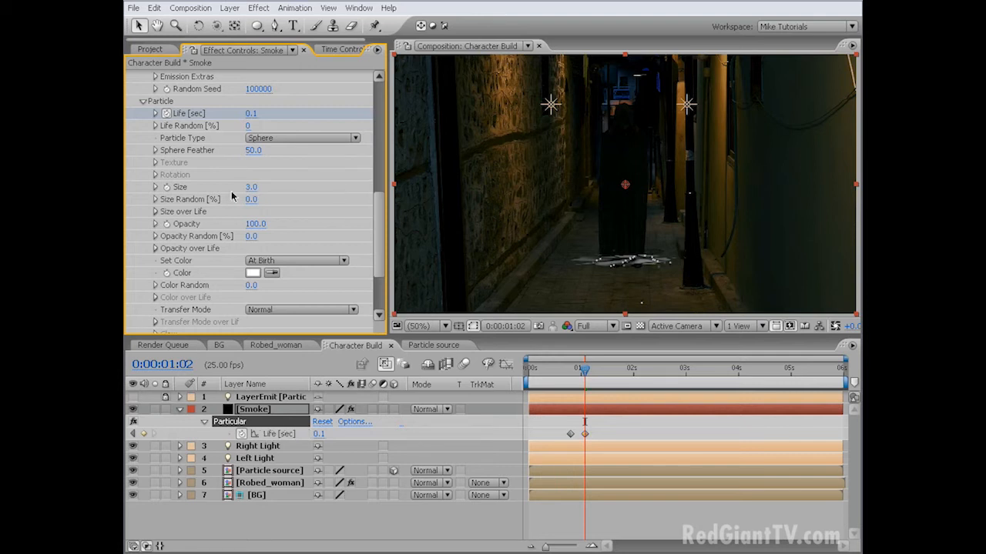
Step: Draw the Size over Life curve so particles stay full size past mid-life and curve down towards death
left_click(154, 211)
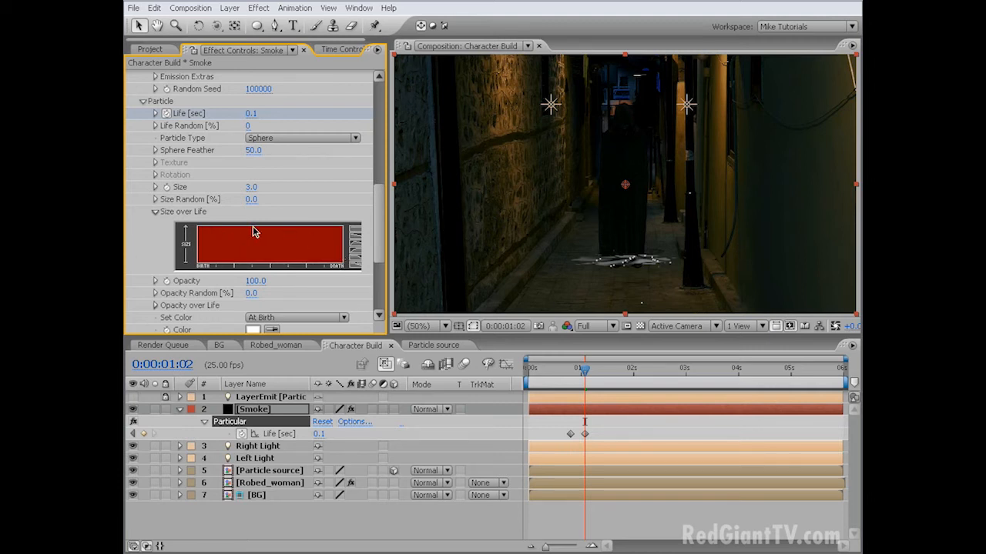
mouse_move(344, 258)
left_mouse_down()
mouse_move(338, 237)
mouse_move(281, 226)
left_mouse_up()
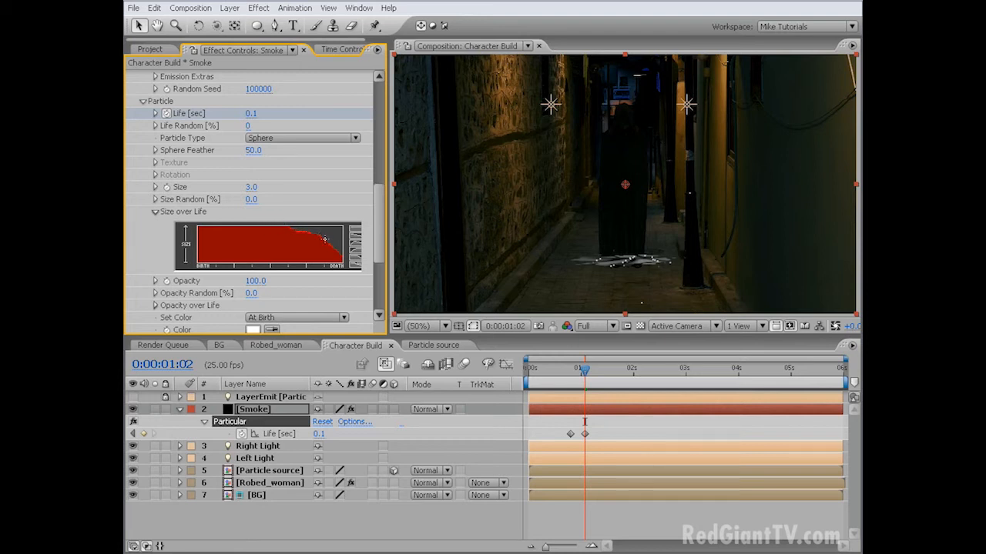
left_click_drag(342, 254, 311, 234)
Step: Draw the Opacity over Life curve so opacity holds through the first half and falls to zero at death
scroll(374, 237, "down", 5)
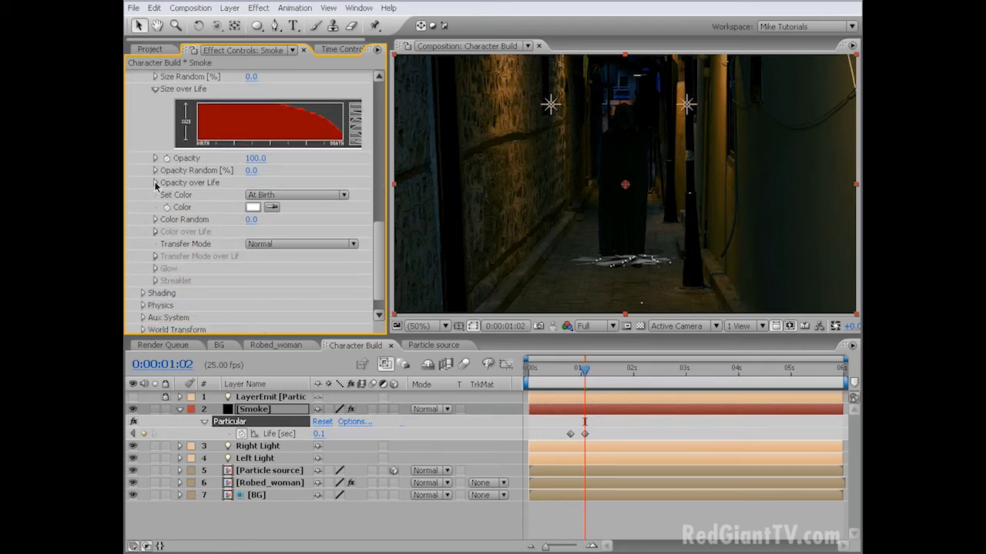
left_click(155, 185)
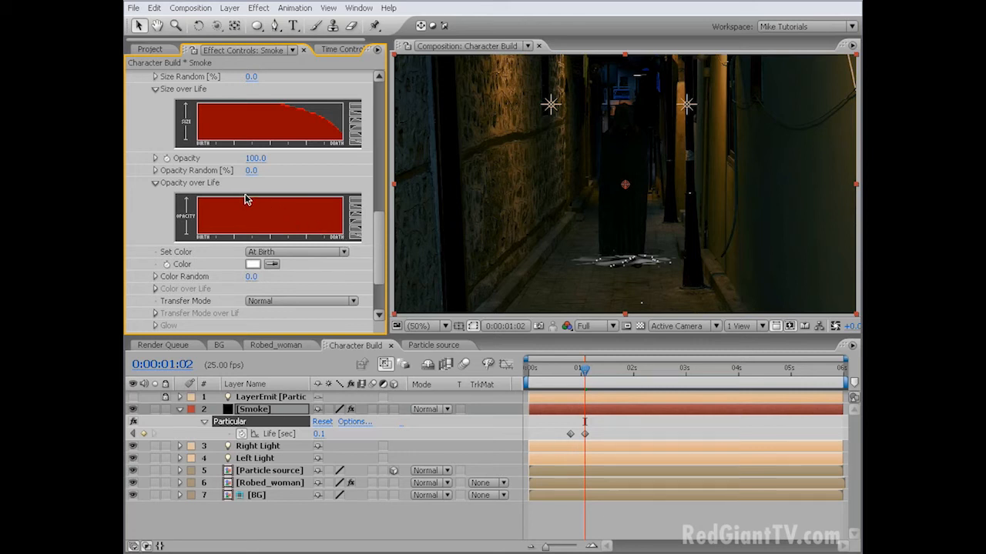
mouse_move(246, 199)
left_mouse_down()
mouse_move(344, 236)
mouse_move(249, 197)
left_mouse_up()
Step: Set the particle Color to dark grey with RGB values 51, 48, 48
left_click_drag(378, 218, 378, 229)
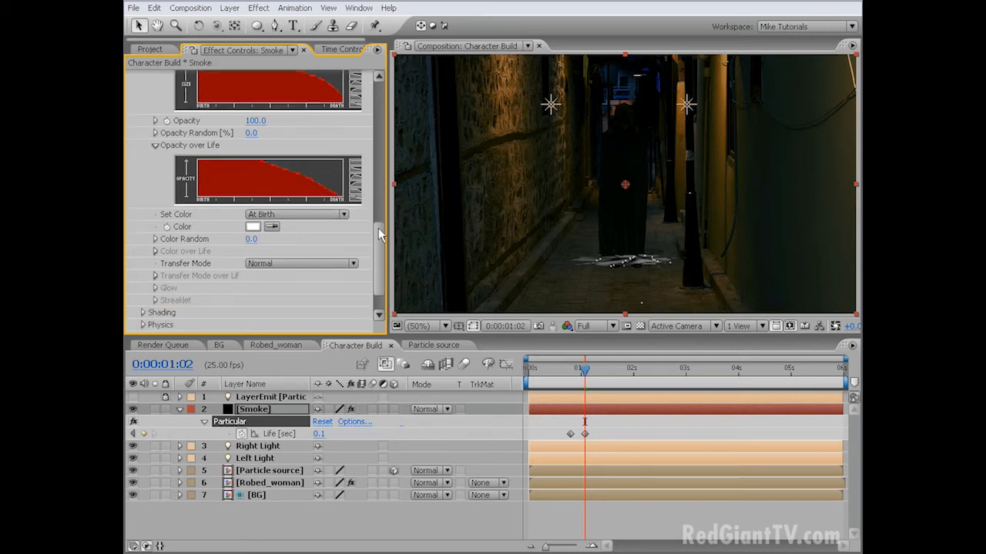
left_click(253, 226)
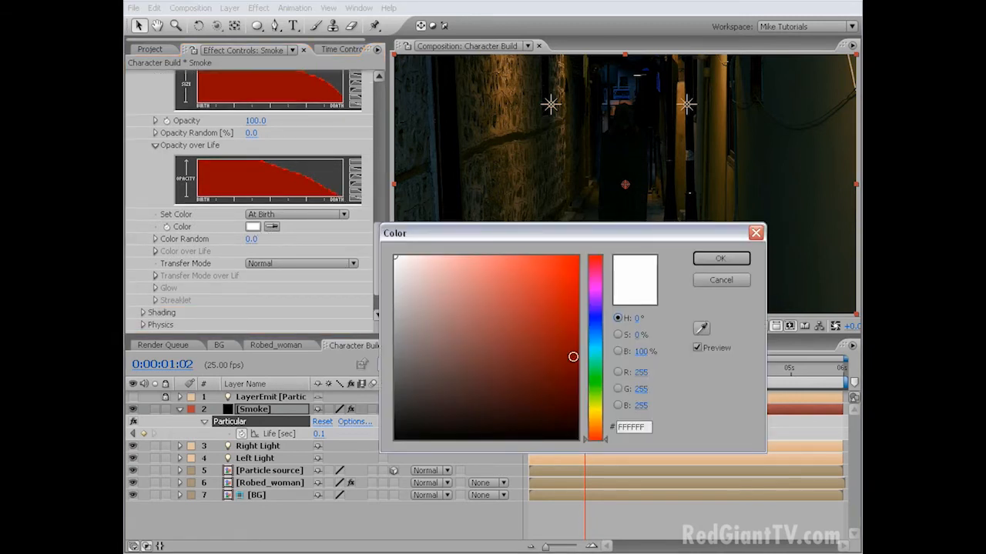
left_click(642, 373)
type("51")
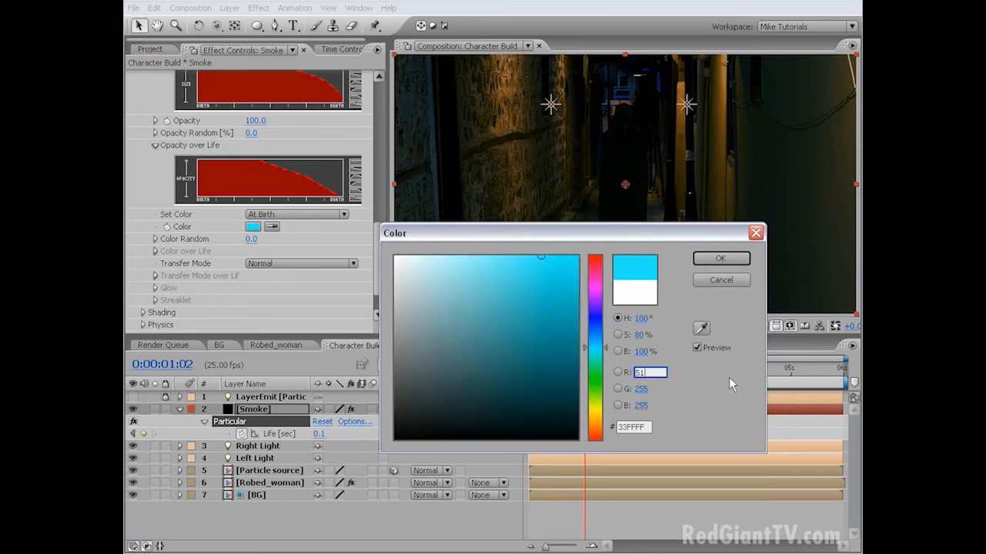
key("Tab")
type("48")
key("Tab")
type("48")
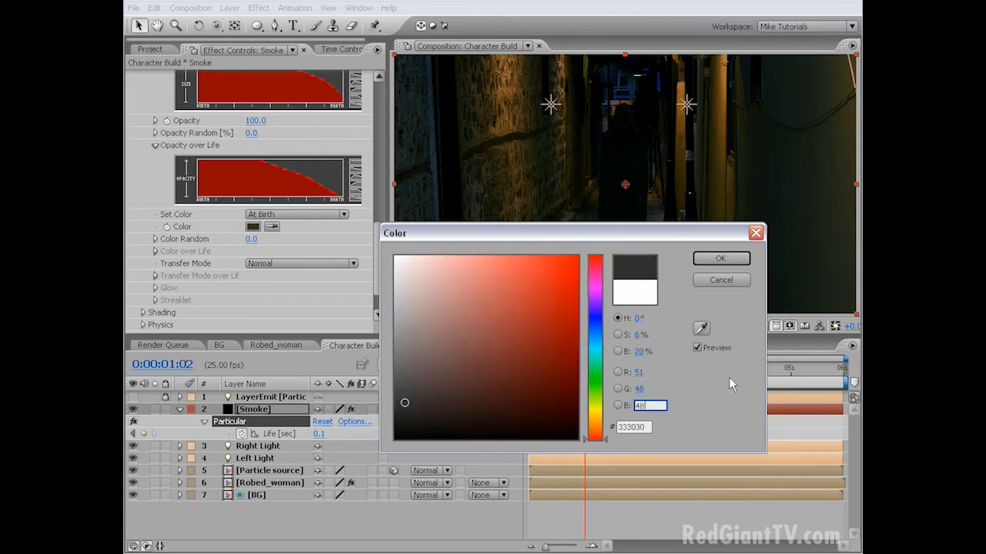
key("Return")
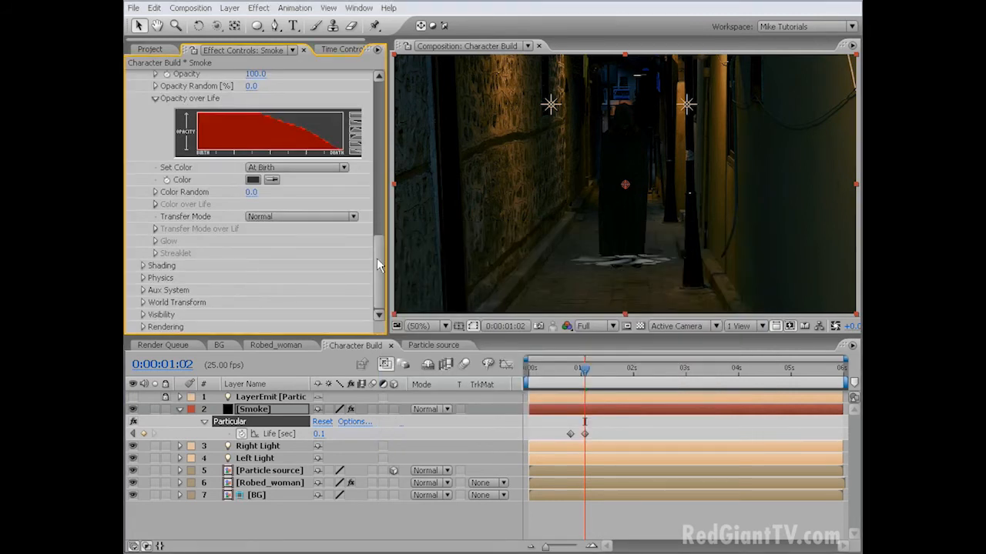
Step: Turn on Shading for the Particular smoke so it responds to the scene lights
left_click(144, 266)
left_click(263, 193)
left_click(266, 208)
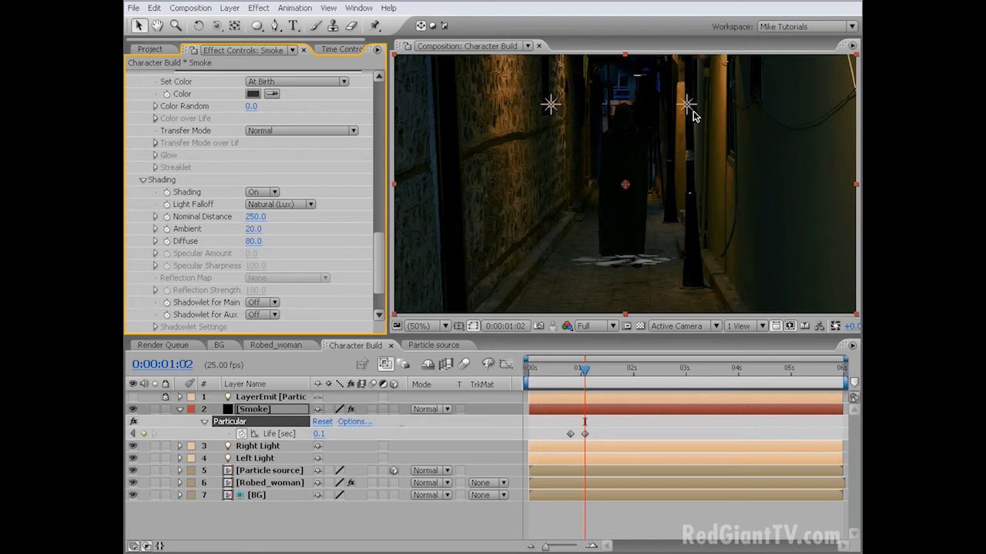
Step: Set the Shading Nominal Distance to 275, Ambient to 0 and Diffuse to 90
left_click_drag(381, 249, 381, 264)
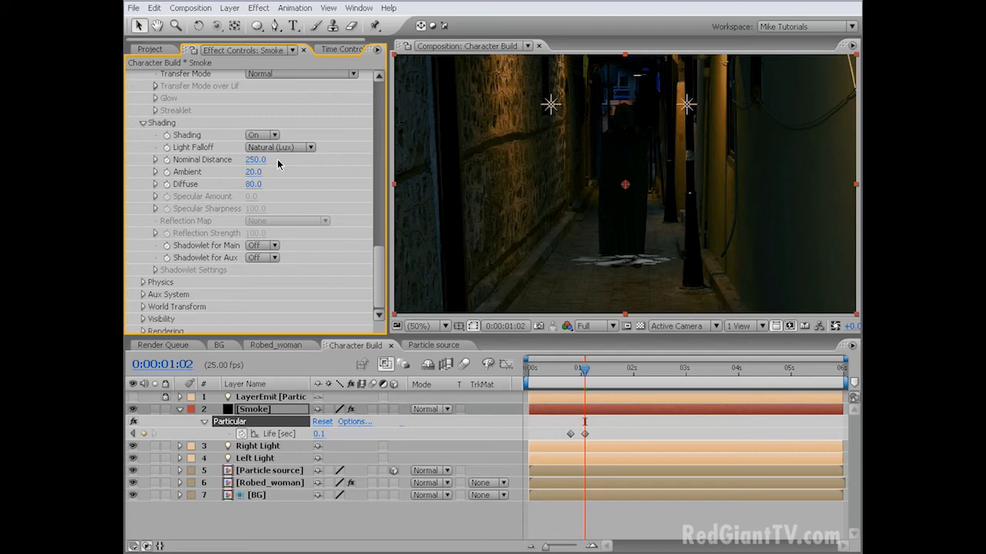
left_click(258, 161)
type("275")
left_click(311, 161)
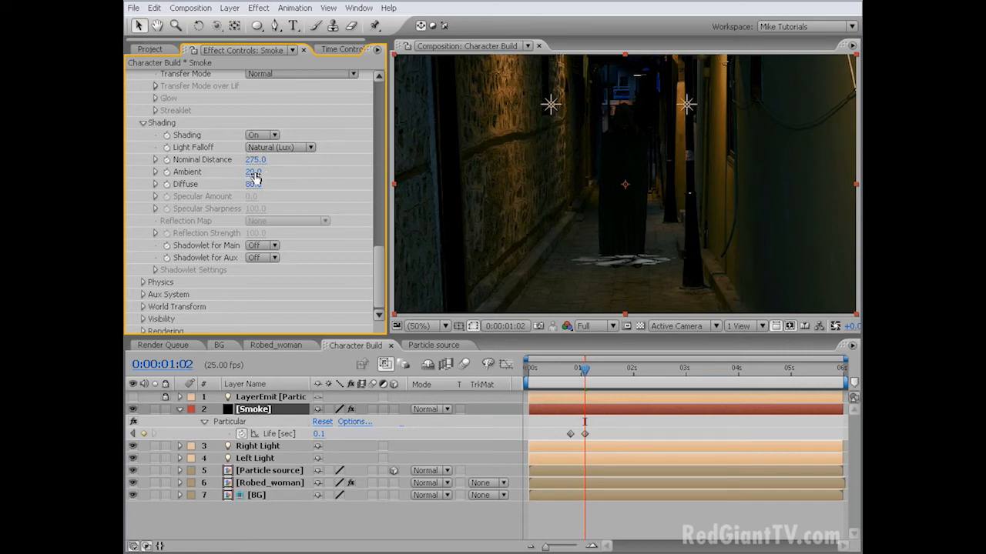
left_click(253, 173)
key("Return")
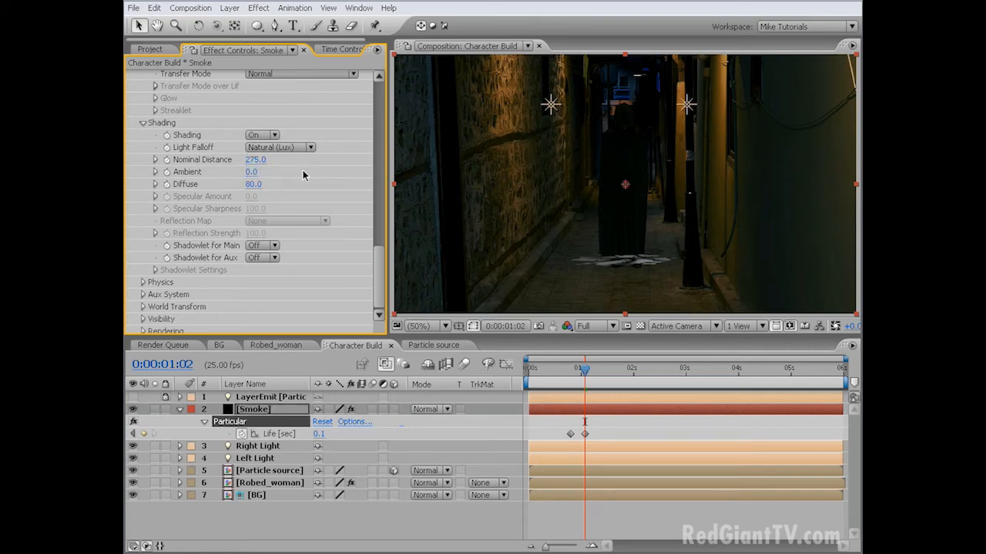
left_click(253, 186)
type("90")
key("Return")
Step: Turn on Shadowlet for Main and Shadowlet for Aux in the Shading settings
left_click(268, 251)
left_click(265, 260)
left_click(270, 258)
left_click(265, 273)
Step: Set the Physics Gravity to -500 with the Air physics model
scroll(384, 266, "down", 1)
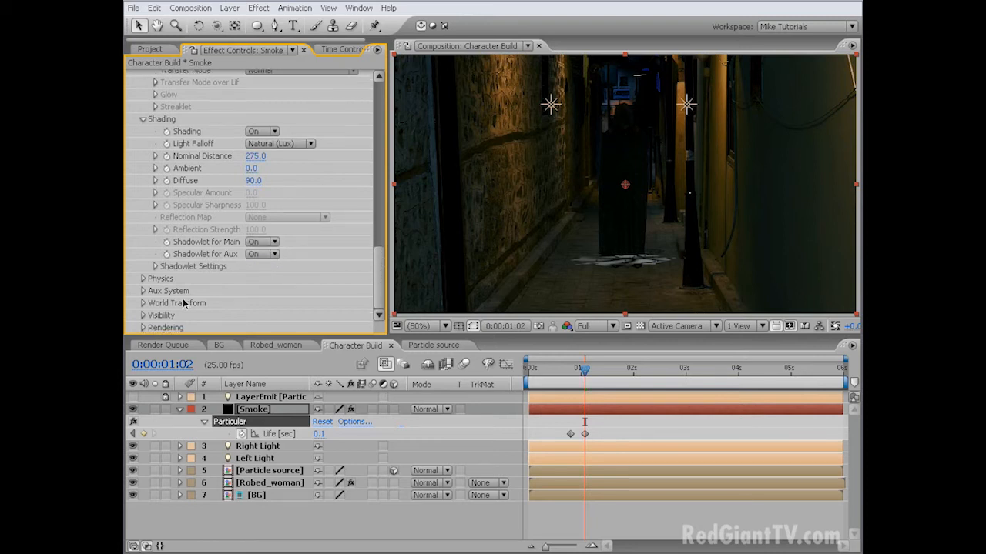
left_click(142, 278)
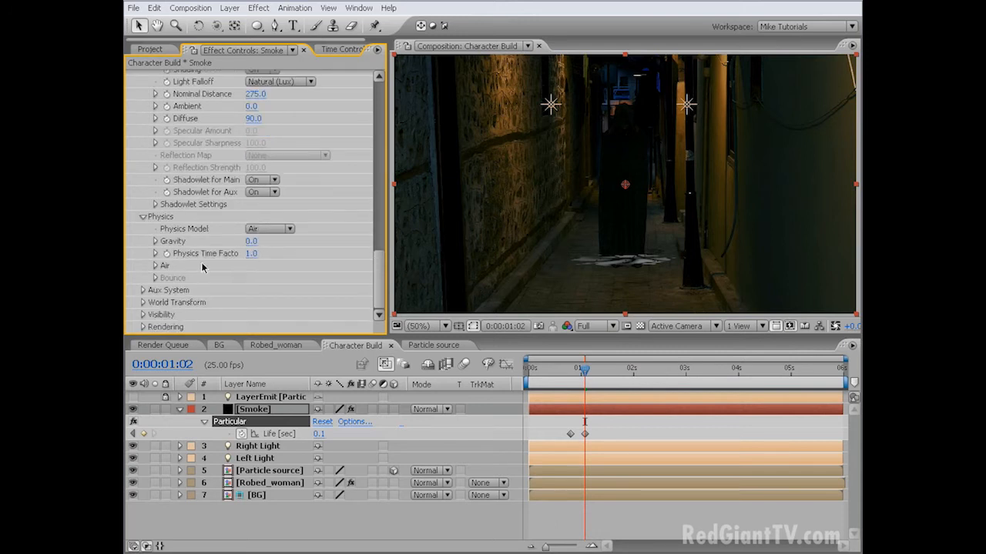
left_click(251, 242)
type("-500")
key("Return")
Step: Set the Air physics Spin Amplitude to 10, Fade-in Spin to 0 seconds and Wind Y to -200
left_click(156, 266)
scroll(156, 266, "down", 2)
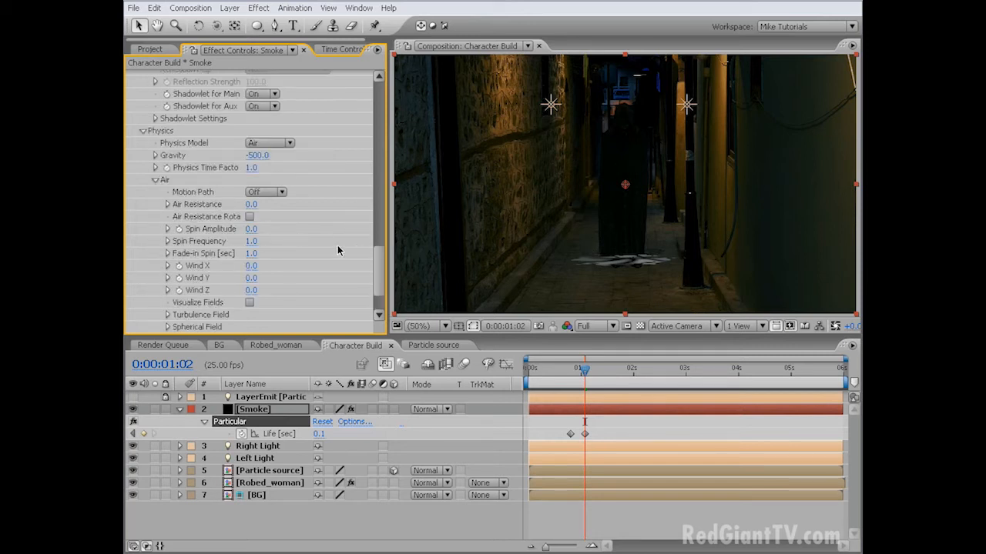
scroll(383, 263, "down", 2)
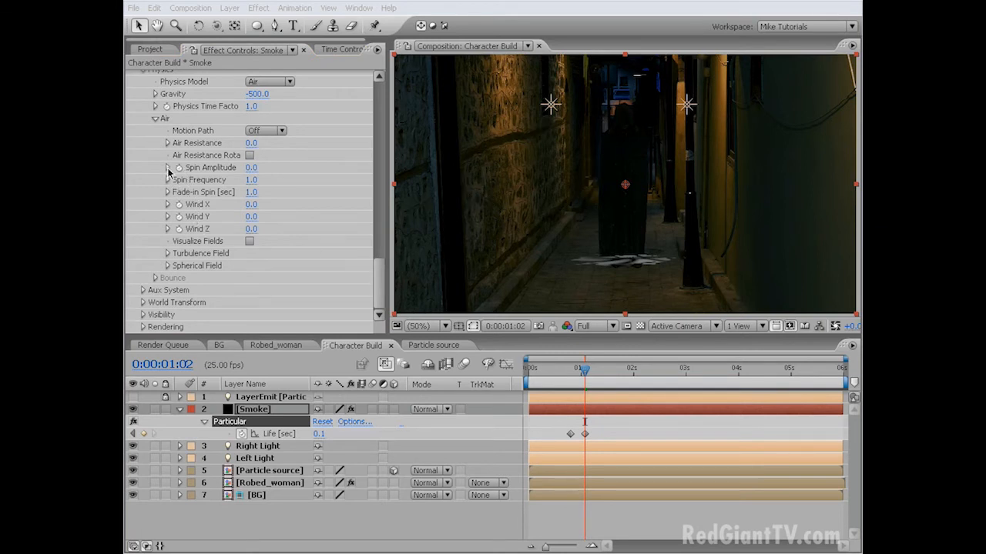
left_click(251, 168)
type("10")
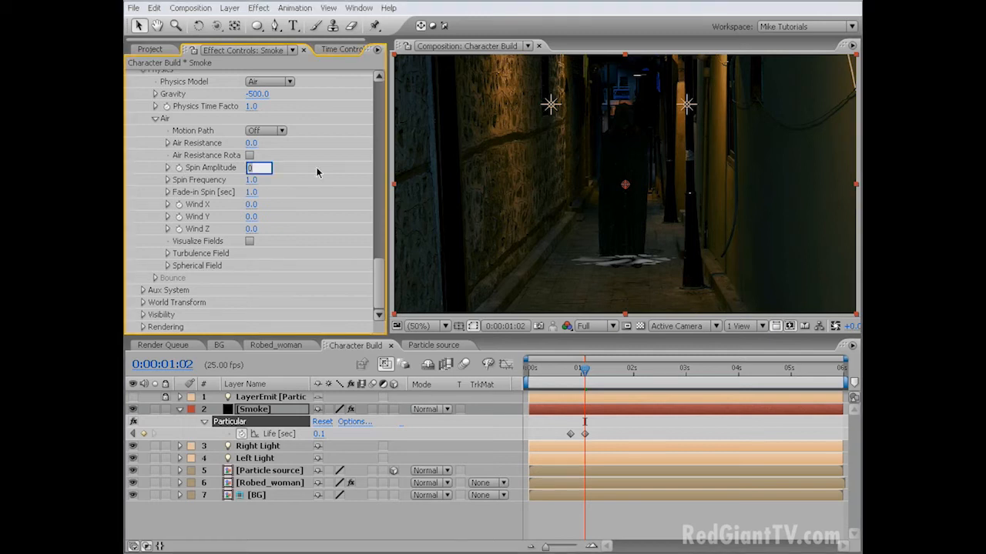
key("Return")
left_click(254, 193)
type("0")
key("Return")
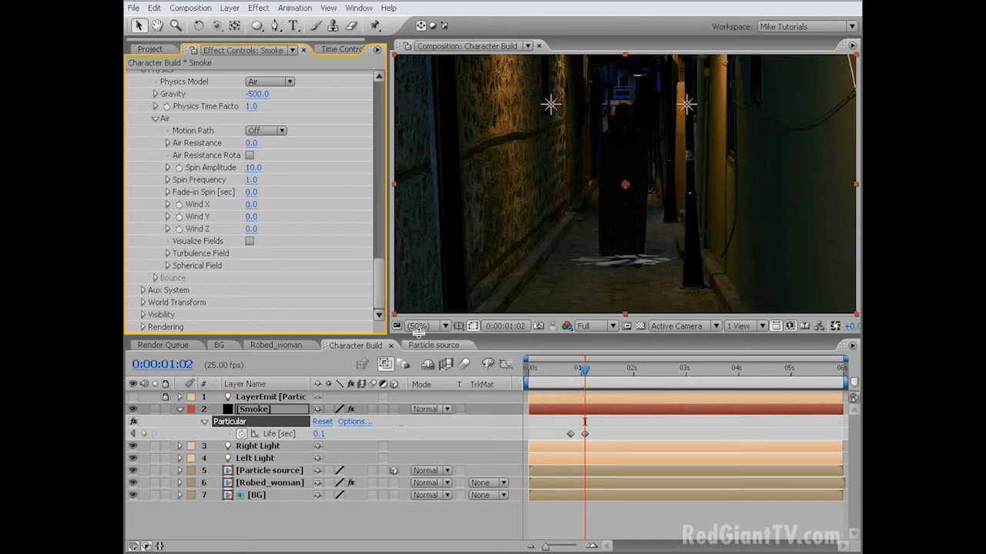
left_click(250, 218)
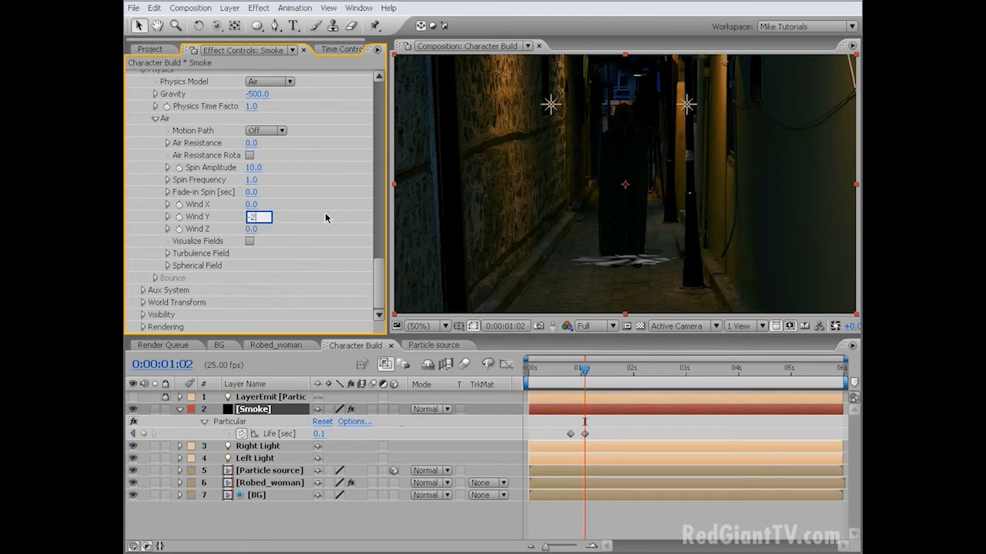
key("Return")
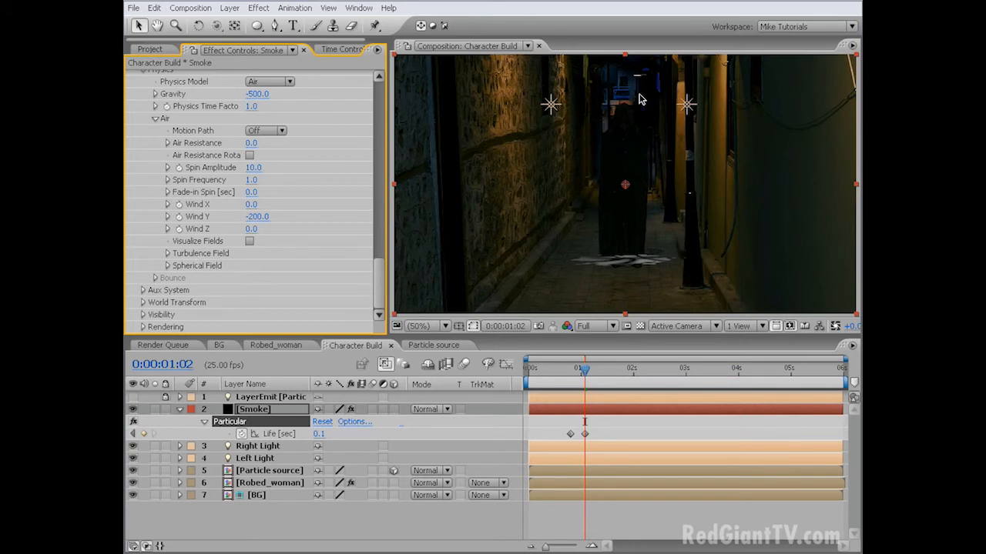
Step: Set the Turbulence Field's Affect Position to 50
left_click(169, 255)
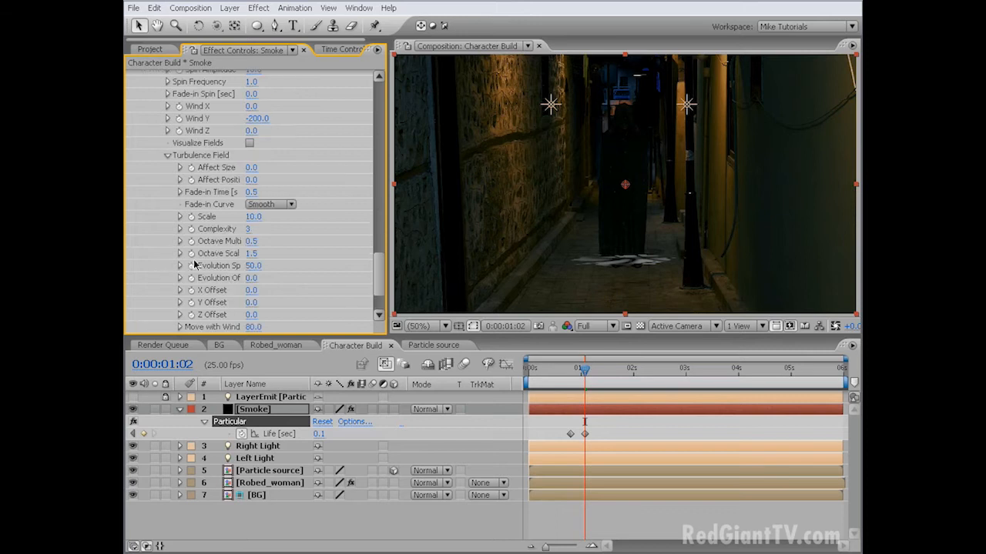
left_click(252, 180)
type("50")
key("Return")
Step: Enable Visualize Fields and set the Spherical Field's Strength to 100
scroll(202, 274, "down", 3)
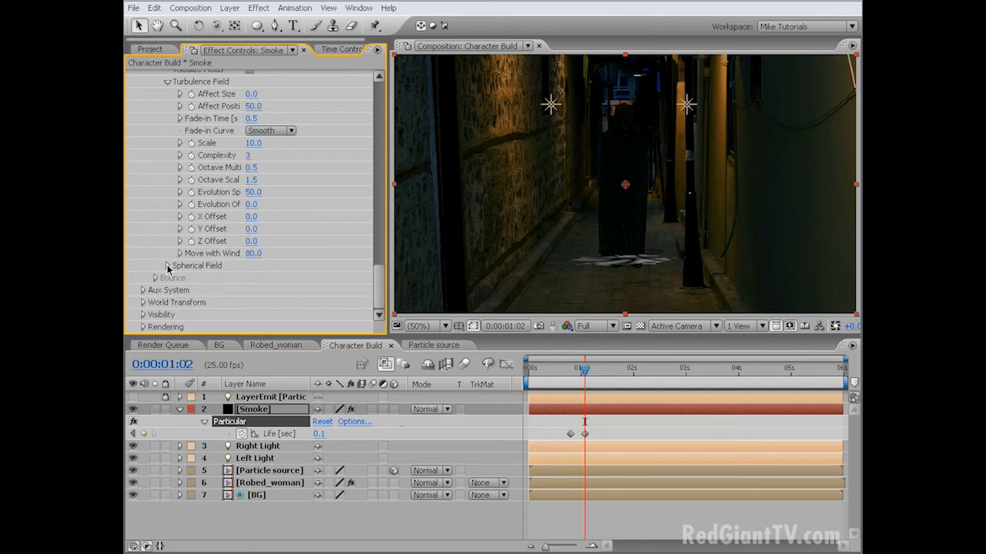
left_click(168, 268)
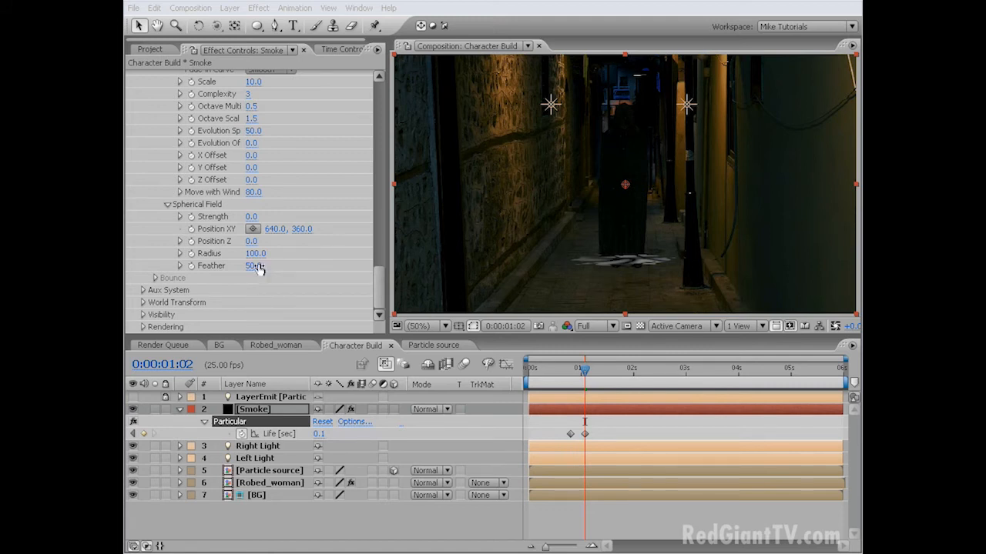
scroll(379, 289, "up", 1)
scroll(378, 277, "up", 3)
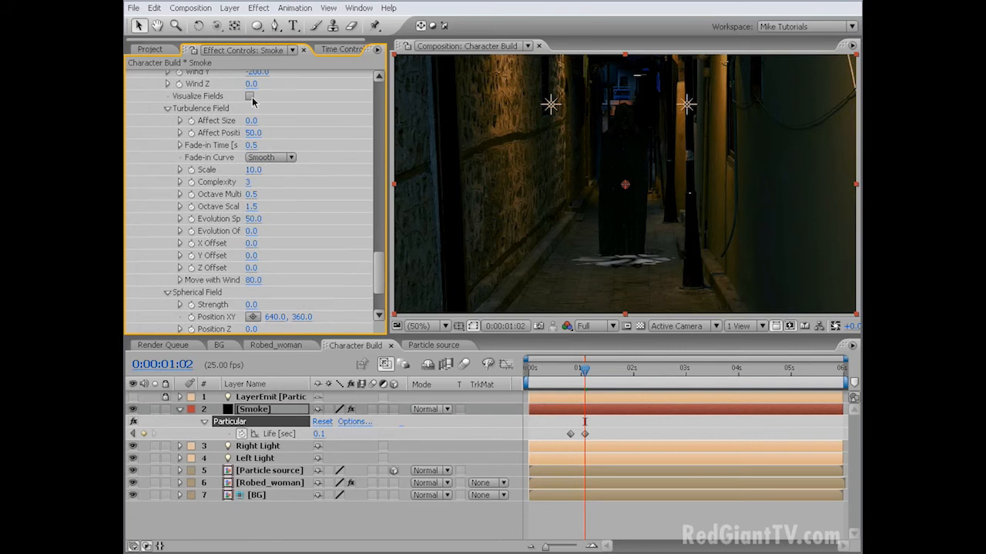
left_click(249, 97)
scroll(375, 274, "down", 4)
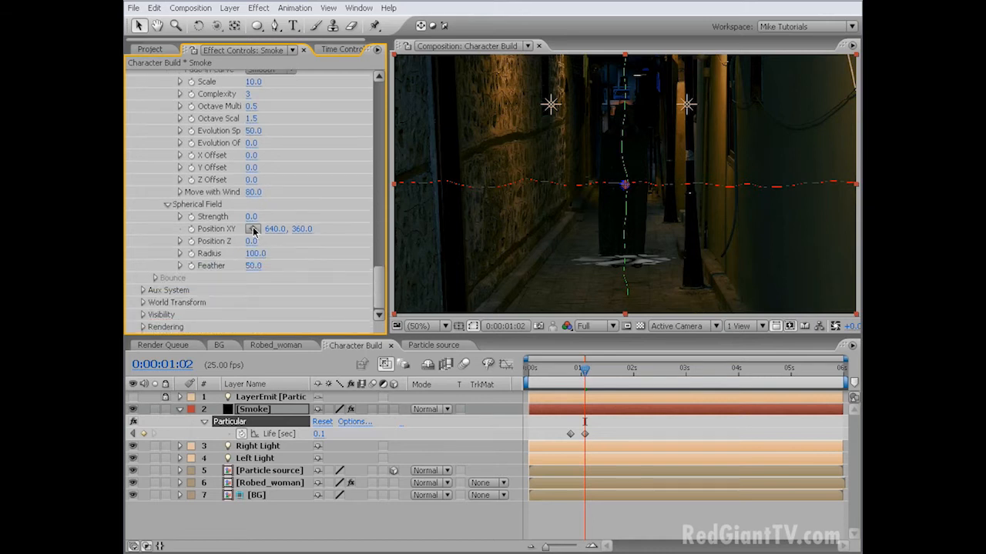
left_click_drag(251, 218, 386, 216)
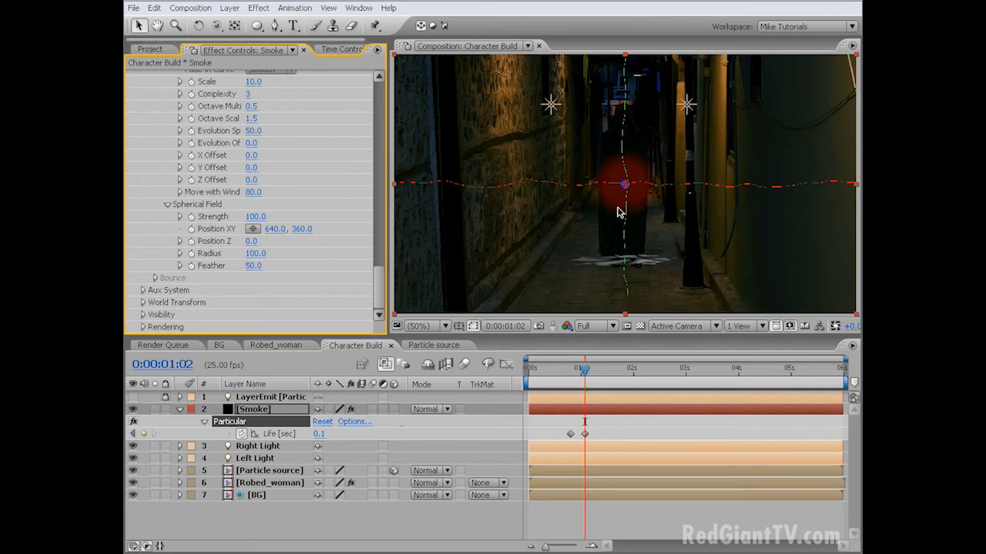
Step: Set the Spherical Field's Radius to 2000, its vertical Position to 2550 and its Feather to 0
left_click(256, 253)
left_click(271, 247)
left_click(253, 253)
type("2000")
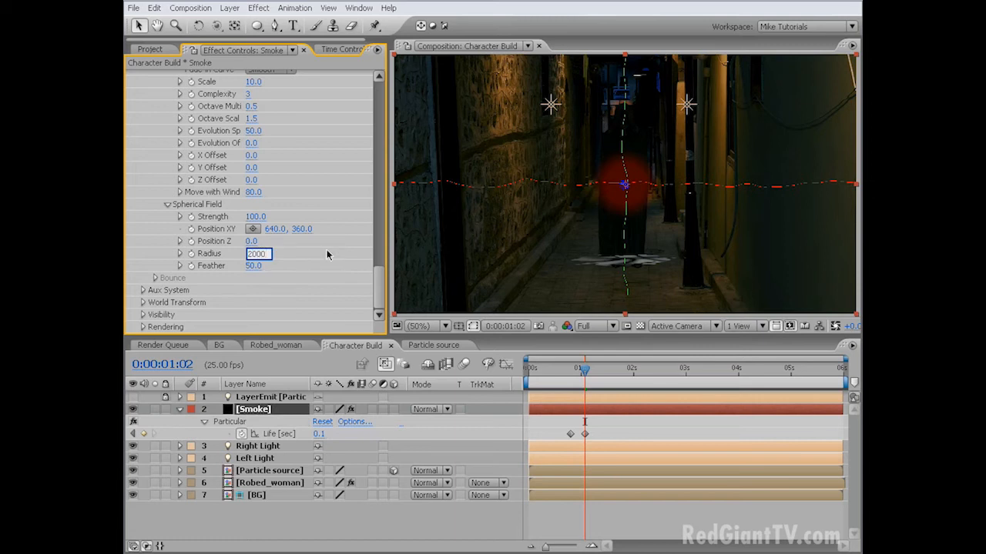
key("Return")
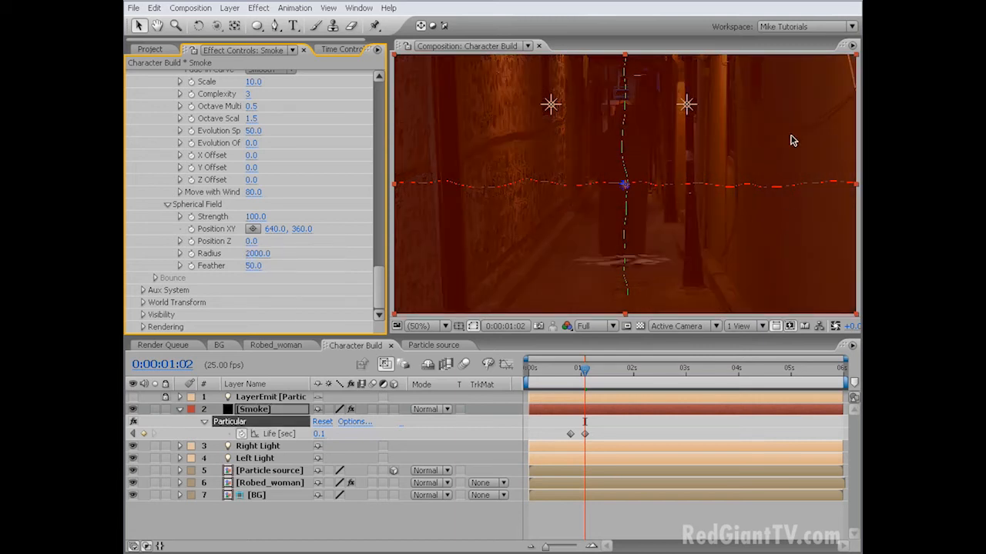
left_click(300, 230)
type("2550")
key("Return")
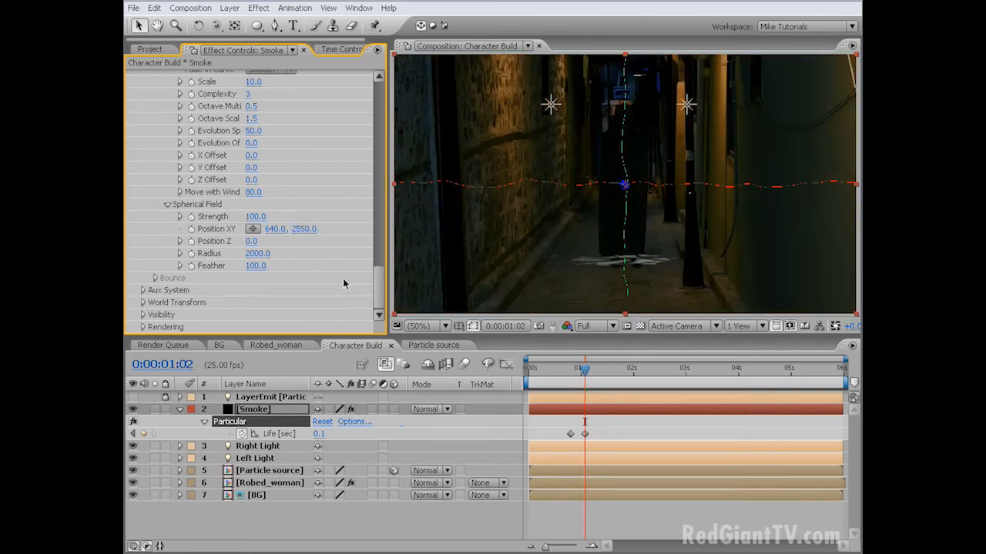
left_click_drag(259, 270, 199, 267)
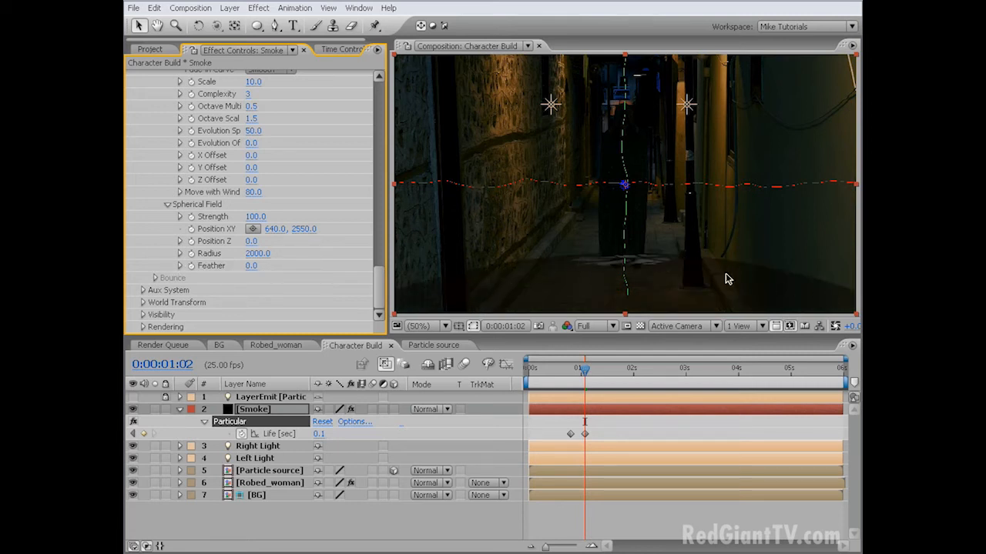
Step: Turn off Visualize Fields for the smoke's air physics
mouse_move(379, 289)
left_mouse_down()
mouse_move(378, 255)
mouse_move(378, 271)
left_mouse_up()
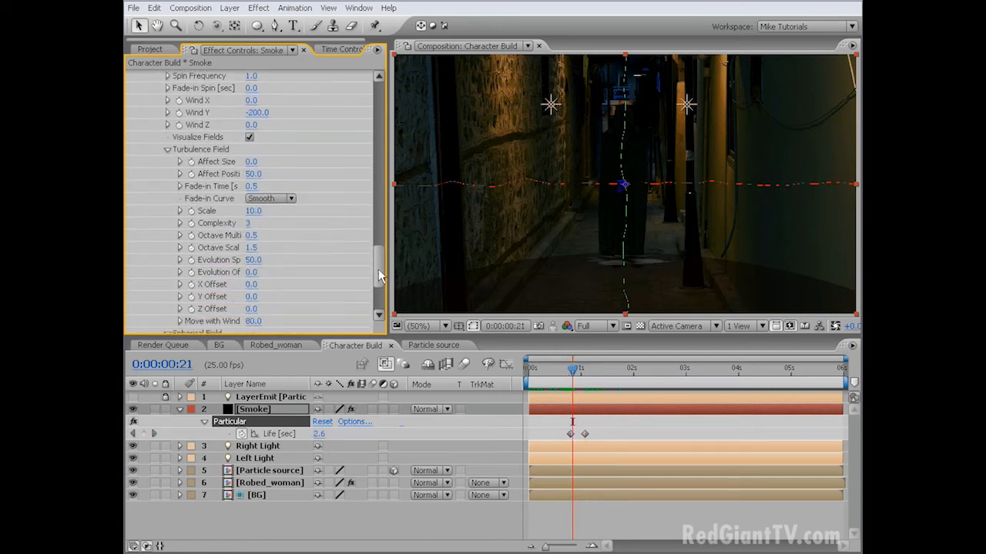
left_click(248, 124)
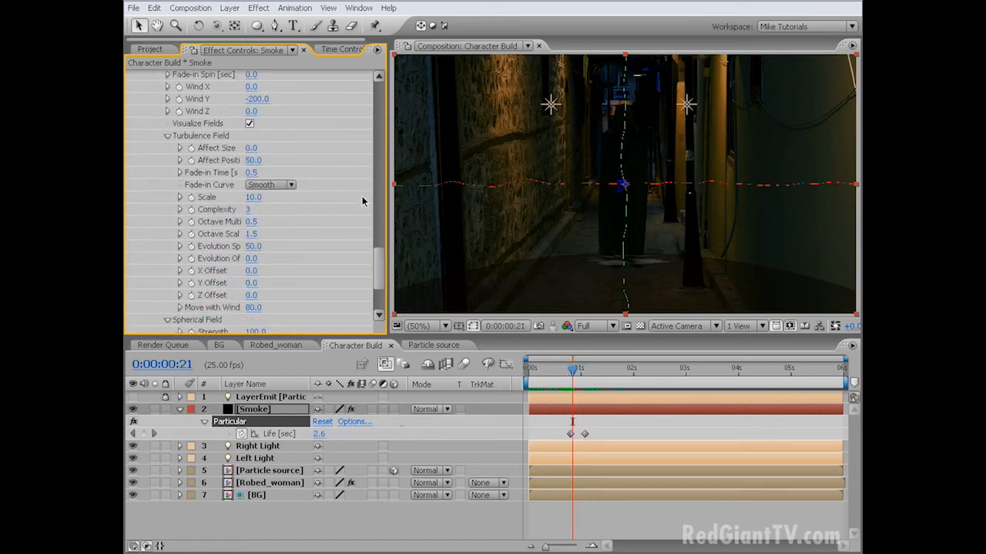
scroll(380, 269, "down", 3)
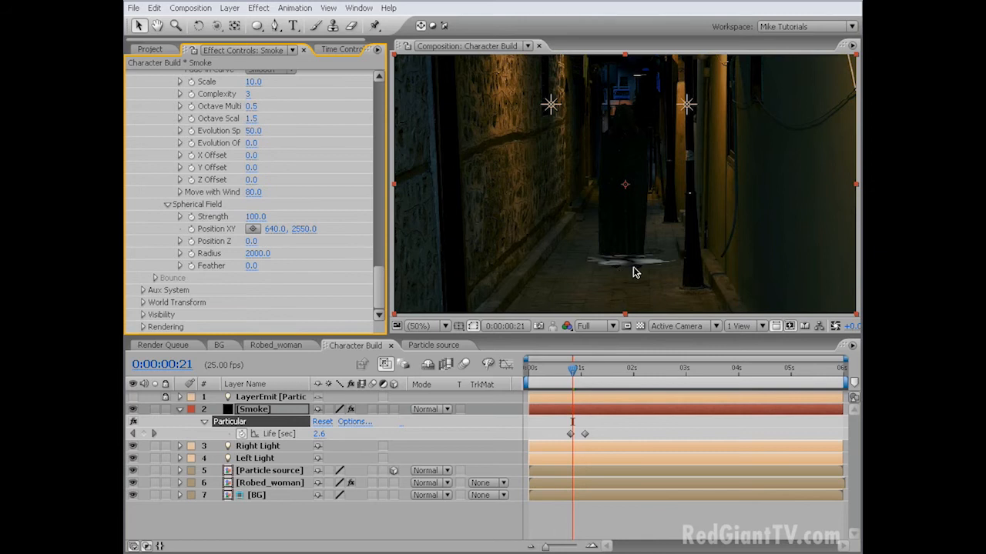
Step: Hide the Particle source layer and set the smoke's Aux System to emit continuously
left_click(132, 471)
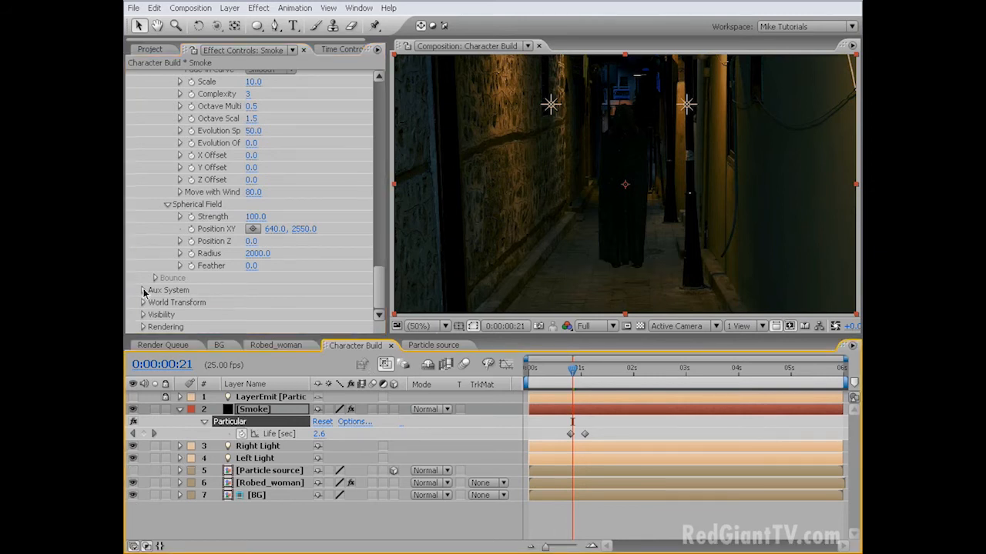
left_click(144, 291)
scroll(376, 285, "up", 3)
left_click(299, 209)
left_click(287, 235)
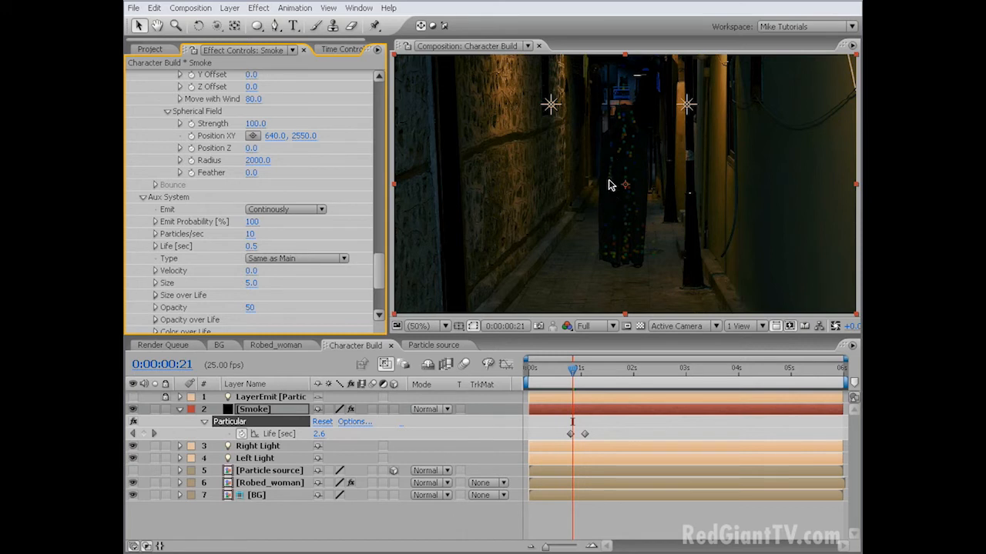
Step: Set the Aux System's Particles/sec to 40 and its Life to 0.1 seconds
left_click(250, 236)
type("40")
left_click(252, 247)
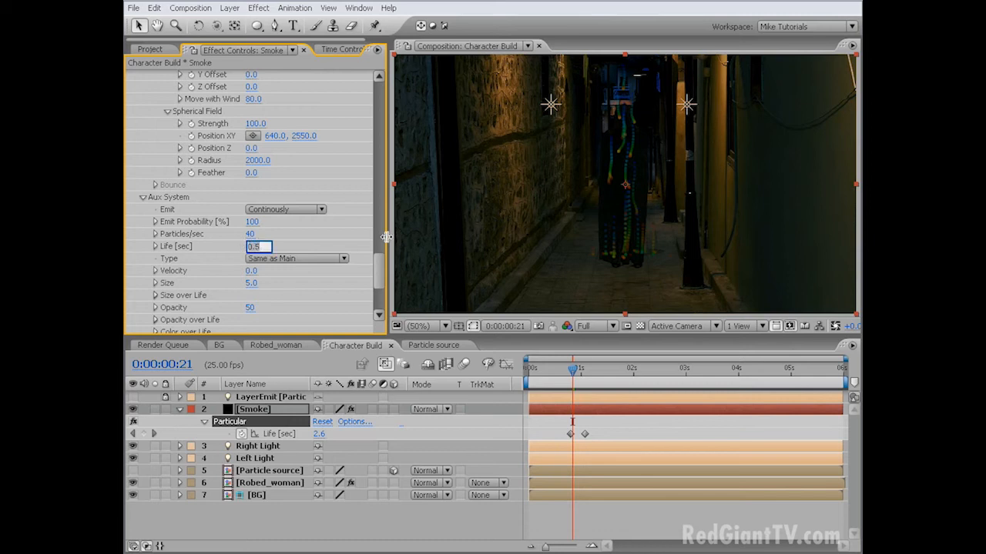
type(".1")
key("Return")
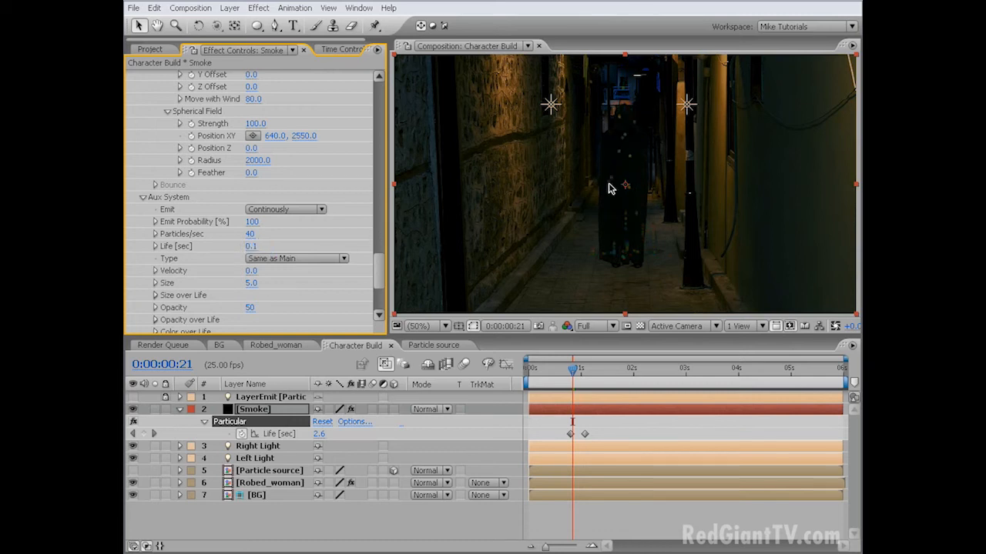
Step: Set the auxiliary particles' Size to 2.5 and Opacity to 100
scroll(324, 246, "down", 4)
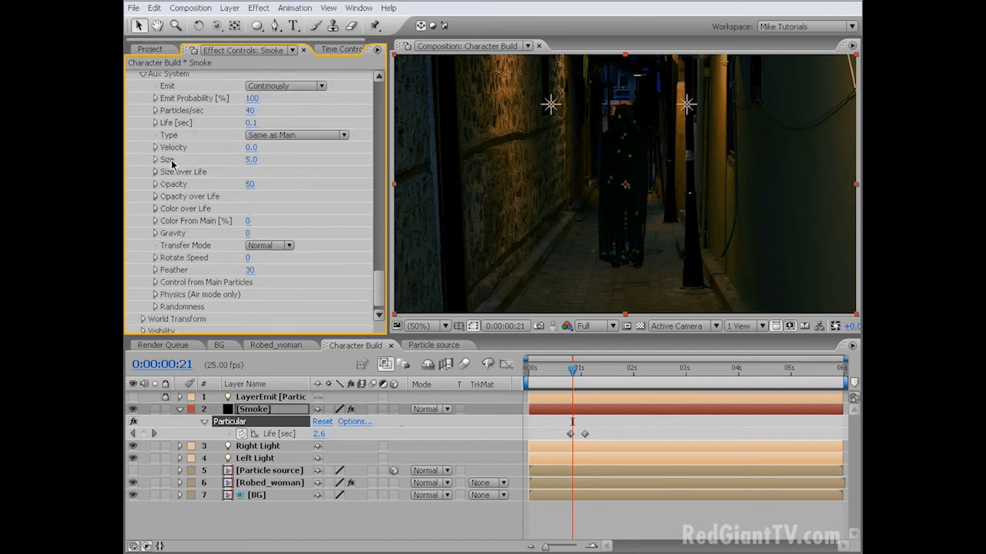
left_click(251, 161)
key("Return")
left_click_drag(249, 185, 302, 185)
Step: Shape the auxiliary particles' Opacity over Life to fade out toward death, pasting in the copied curve
left_click(156, 197)
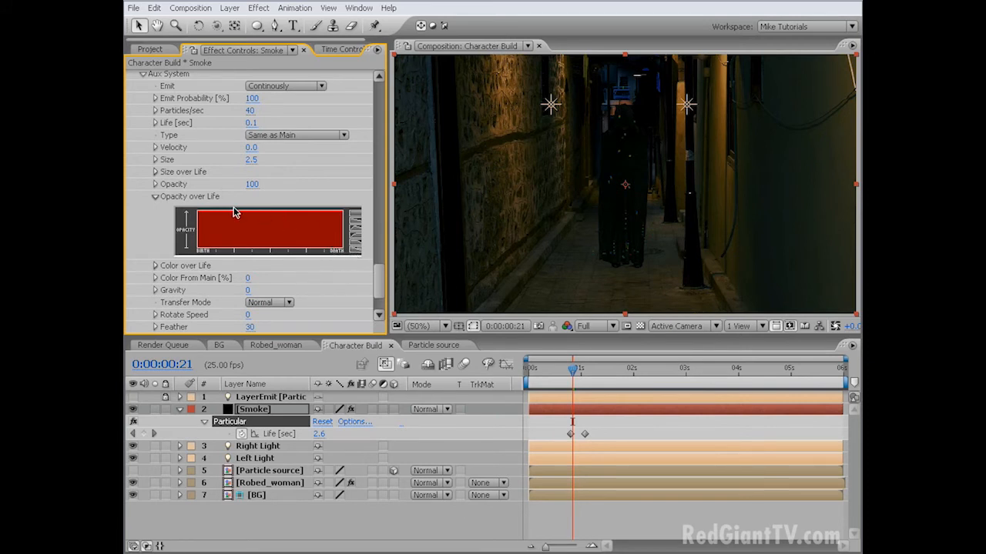
left_click_drag(343, 255, 239, 206)
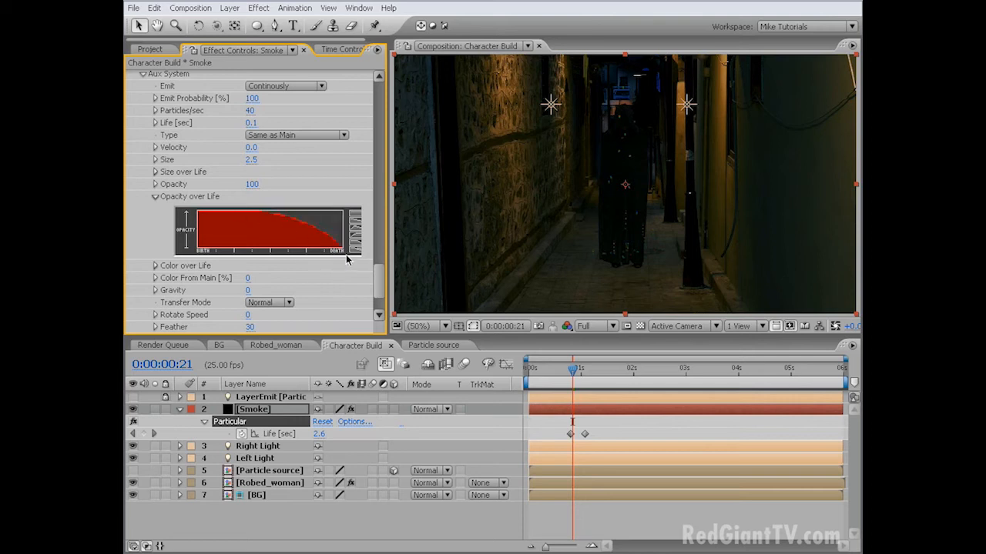
mouse_move(379, 281)
left_mouse_down()
mouse_move(381, 168)
mouse_move(375, 179)
mouse_move(420, 191)
left_mouse_up()
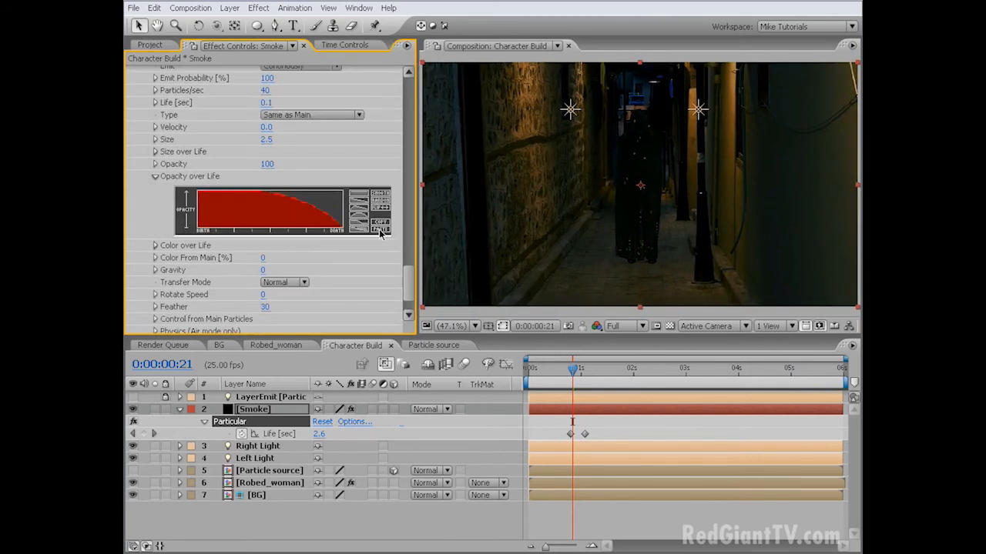
left_click(380, 235)
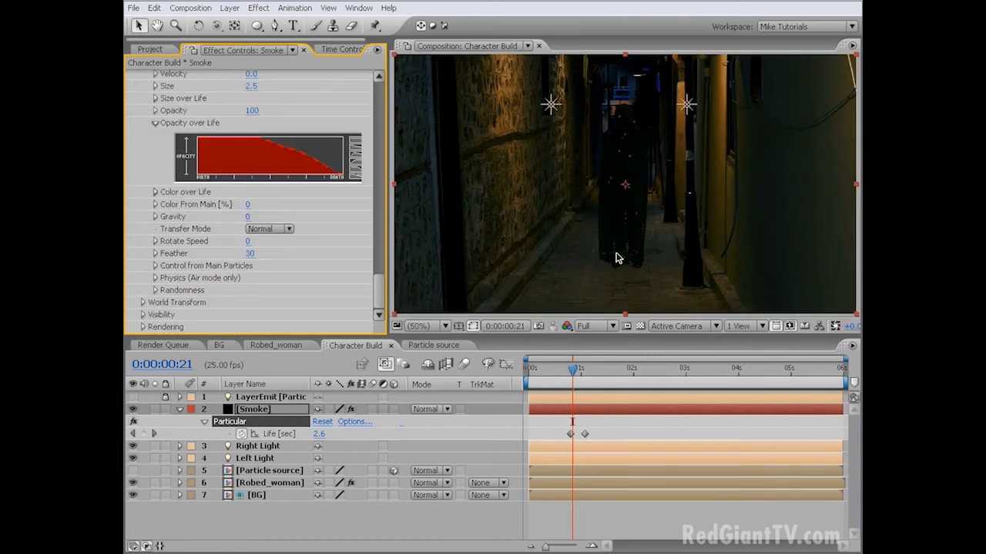
Step: Set the auxiliary particles' Color From Main to 100% and their Gravity to -100
left_click(155, 193)
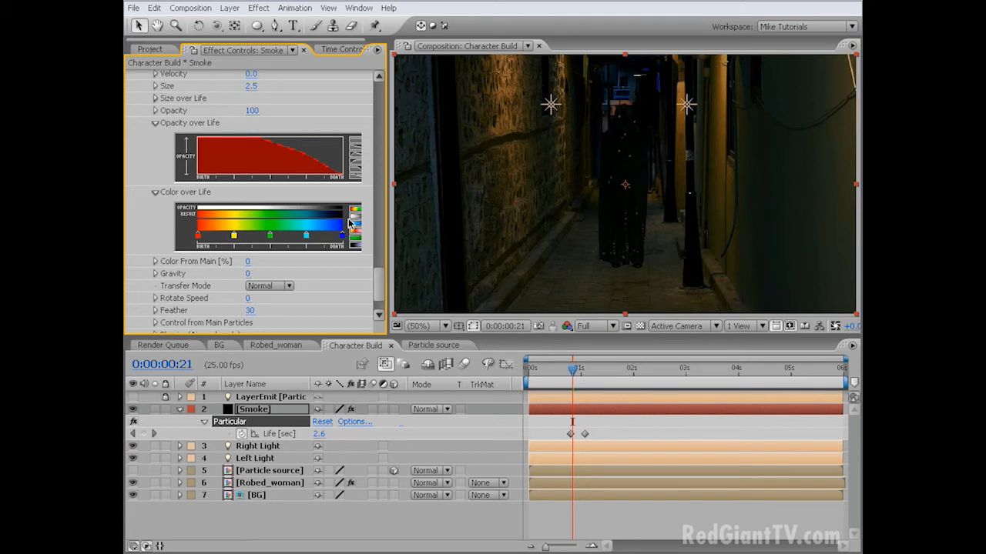
left_click(155, 192)
left_click_drag(247, 208, 338, 204)
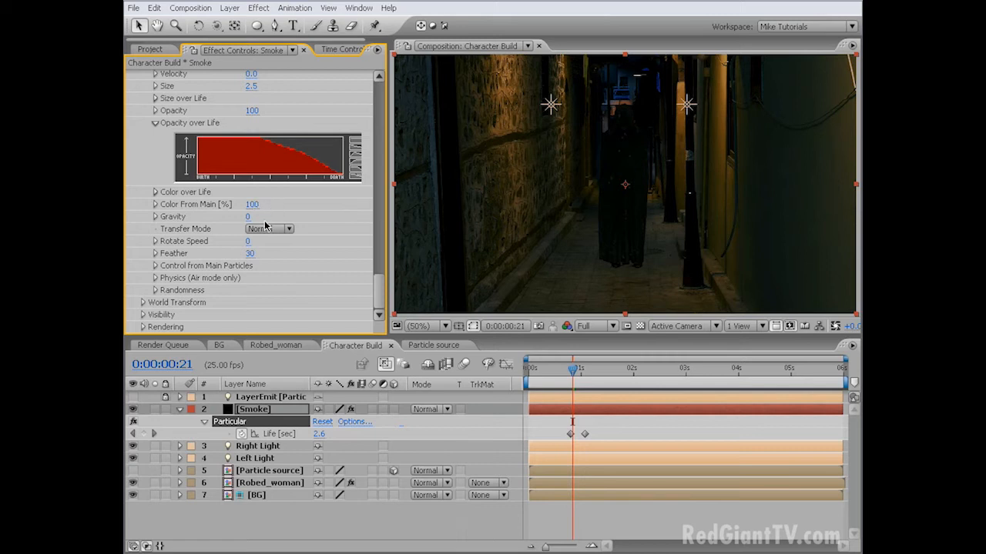
left_click(248, 218)
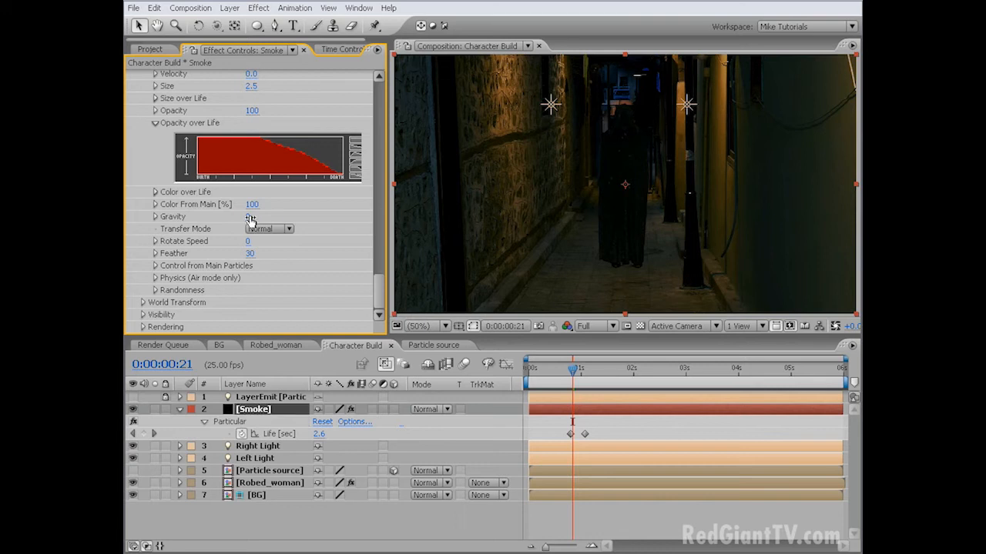
type("-100")
left_click(337, 225)
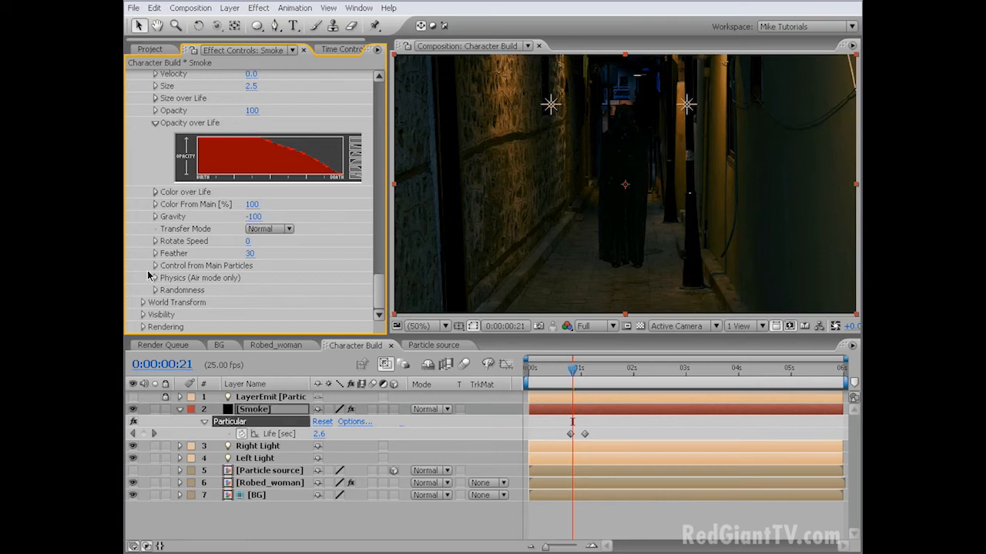
Step: Set Inherit Velocity to 50 in the Aux System's Control from Main Particles settings
left_click(156, 266)
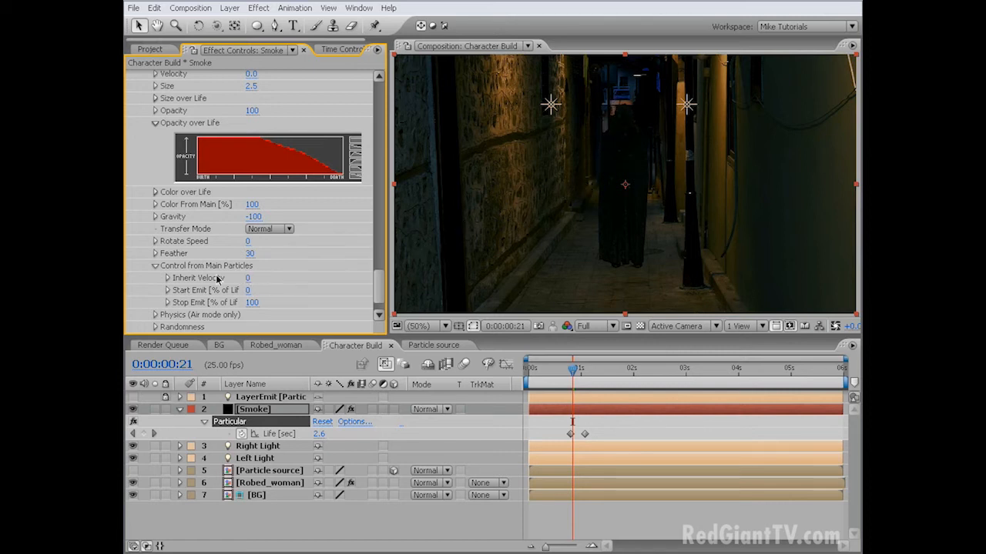
left_click(248, 279)
type("50")
key("Return")
Step: Set Wind Affect to 50% in the Aux System's air-mode physics
scroll(366, 289, "down", 2)
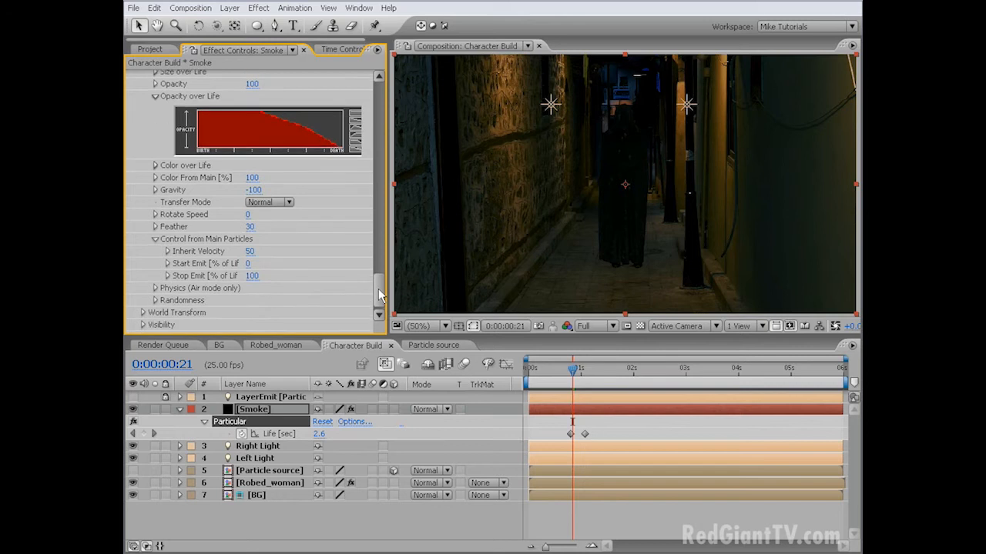
left_click(157, 278)
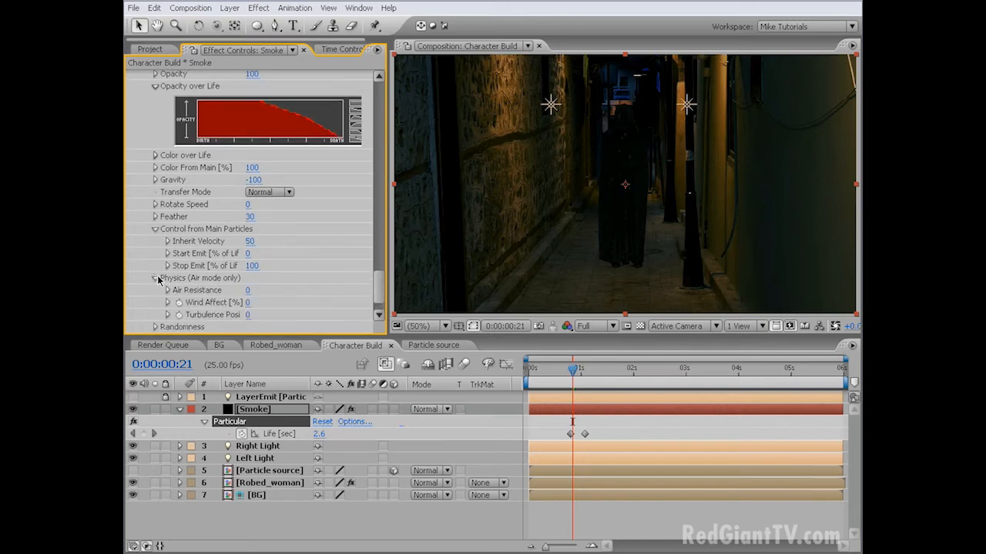
scroll(378, 308, "down", 3)
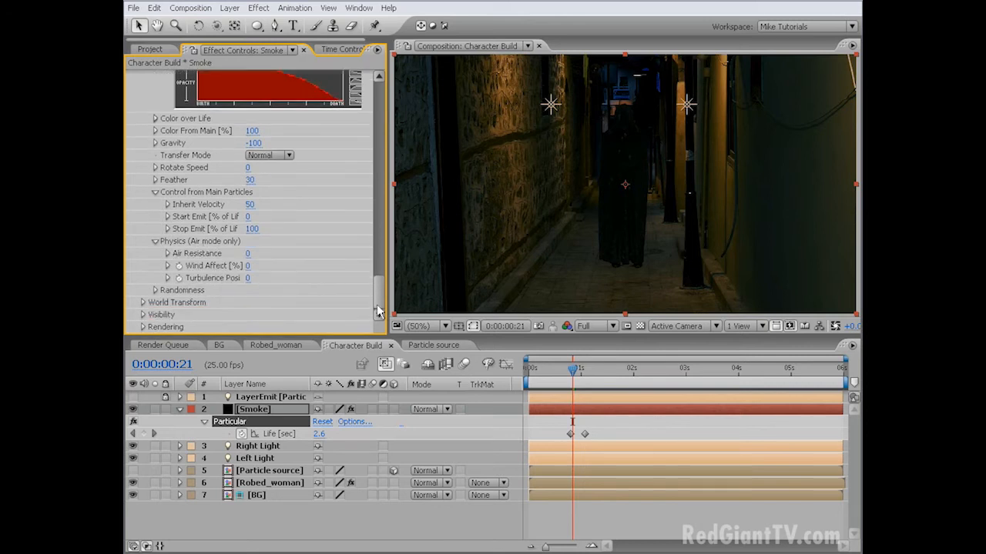
left_click(248, 266)
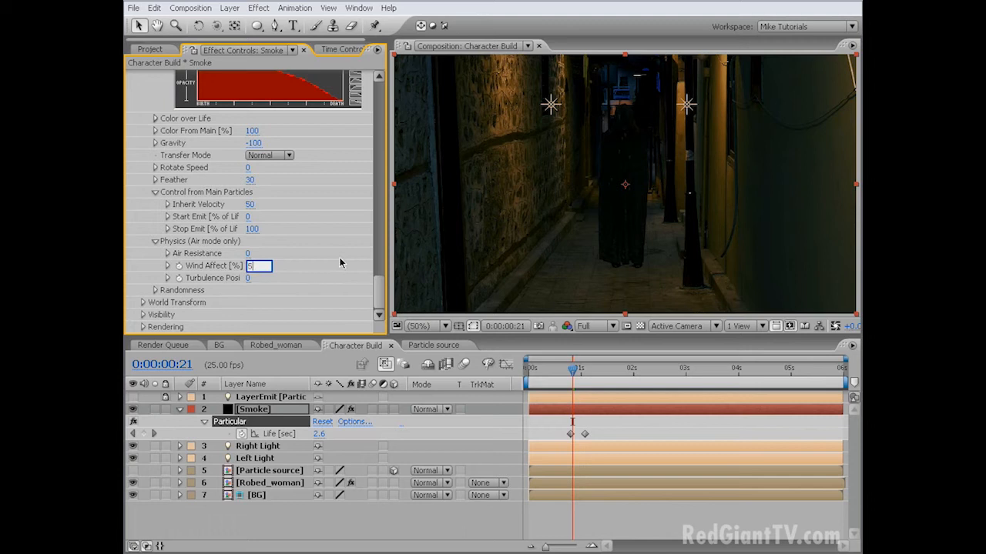
key("Return")
Step: Drive the World Transform's Y Rotation with the expression time*360
left_click(144, 303)
scroll(385, 298, "down", 2)
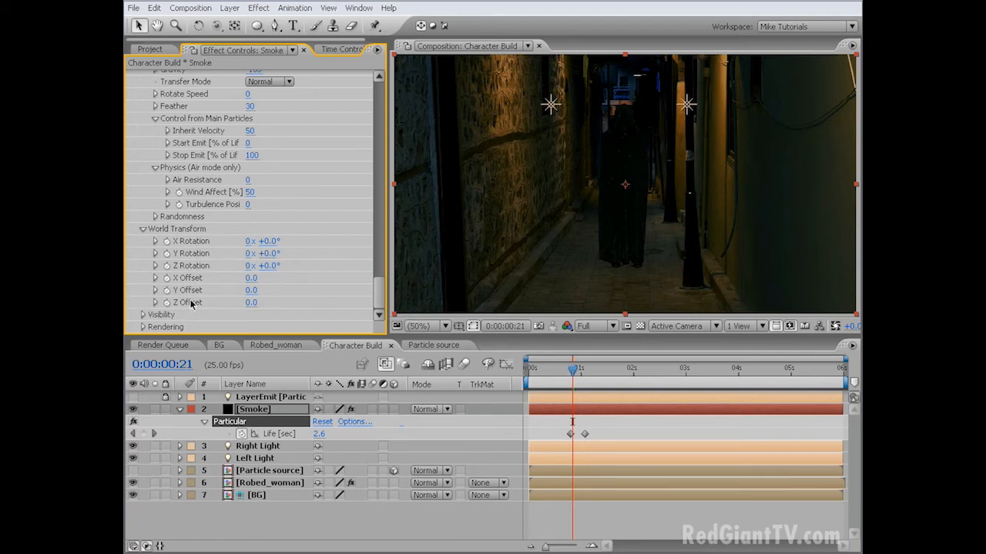
left_click(167, 254, "alt")
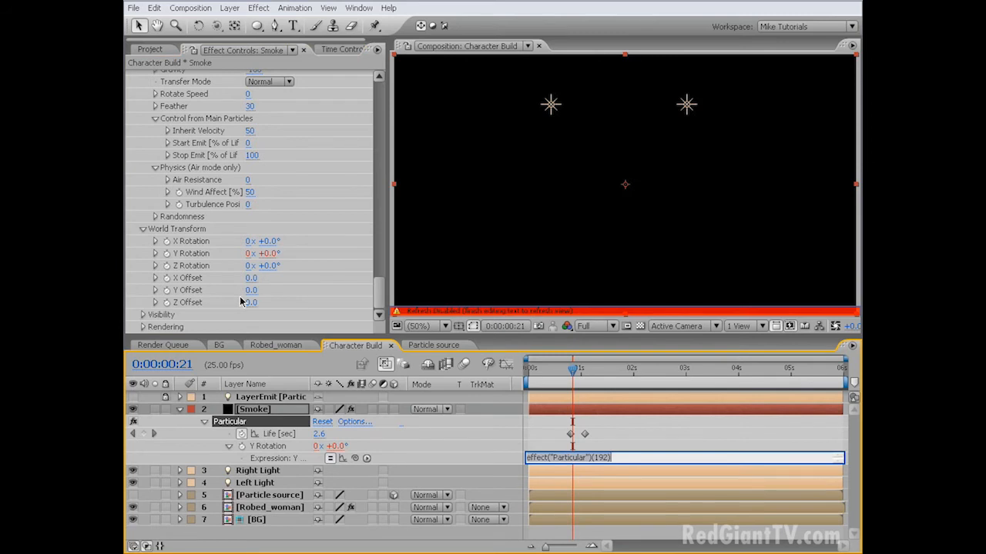
type("time*360")
key("KP_Enter")
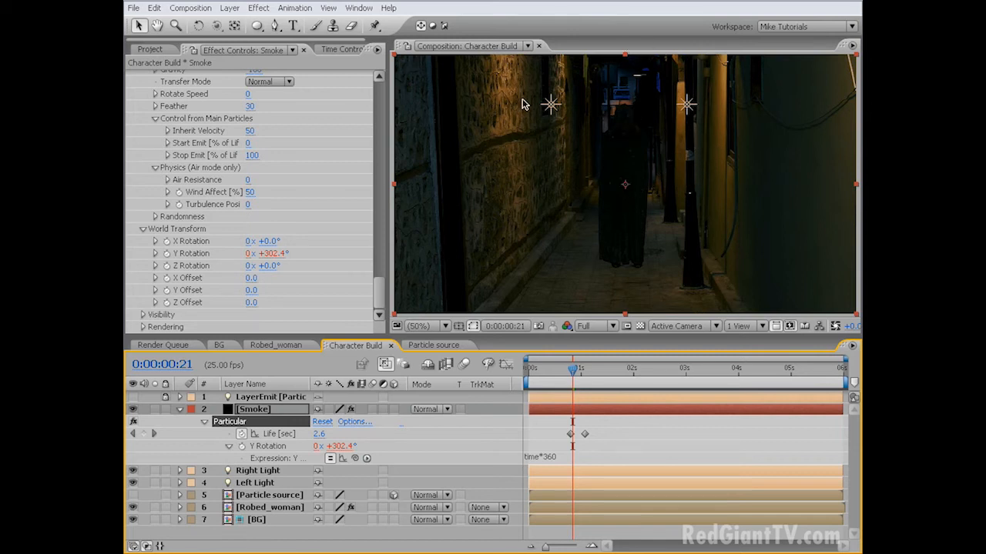
Step: Turn on Motion Blur in the smoke's Rendering settings and set its Shutter Angle to 540
left_click(143, 327)
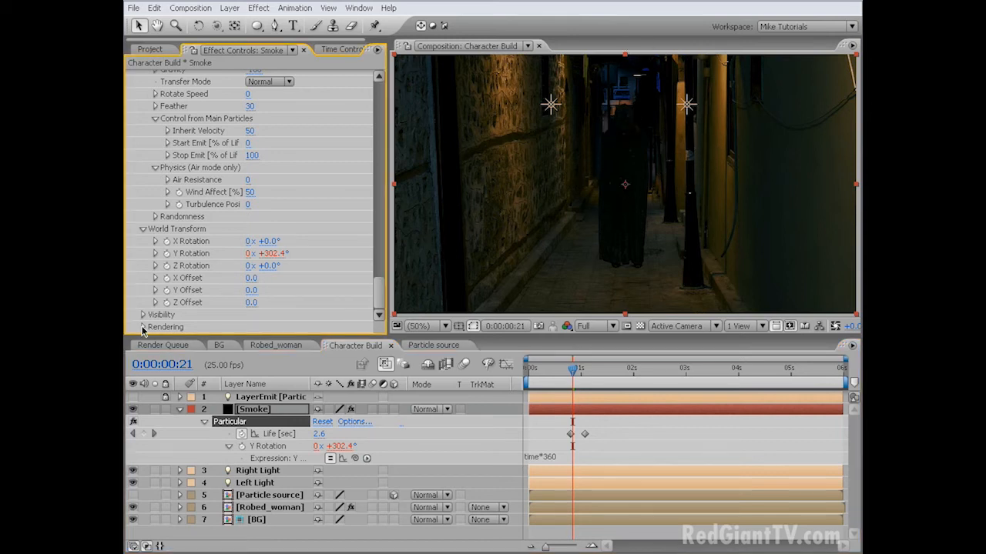
scroll(183, 322, "down", 3)
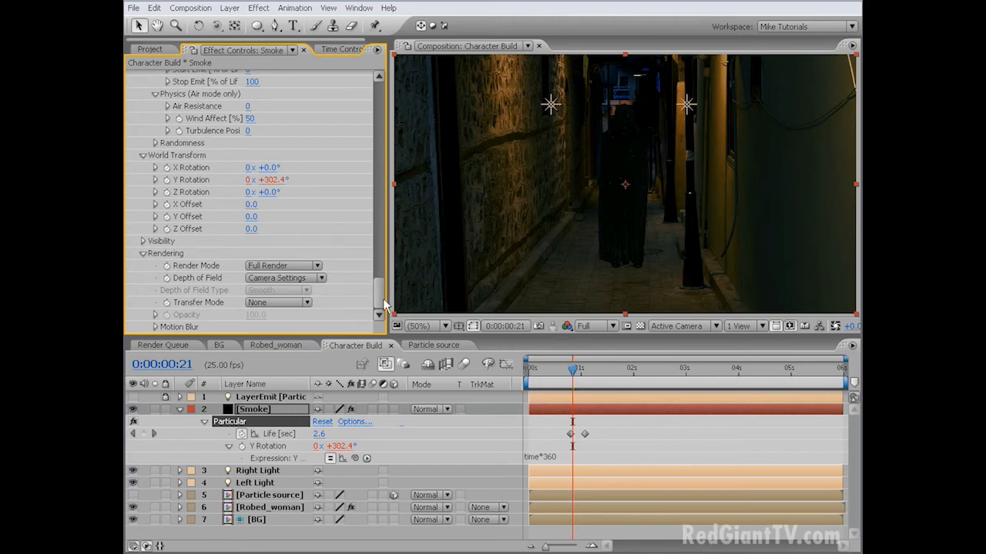
left_click(156, 327)
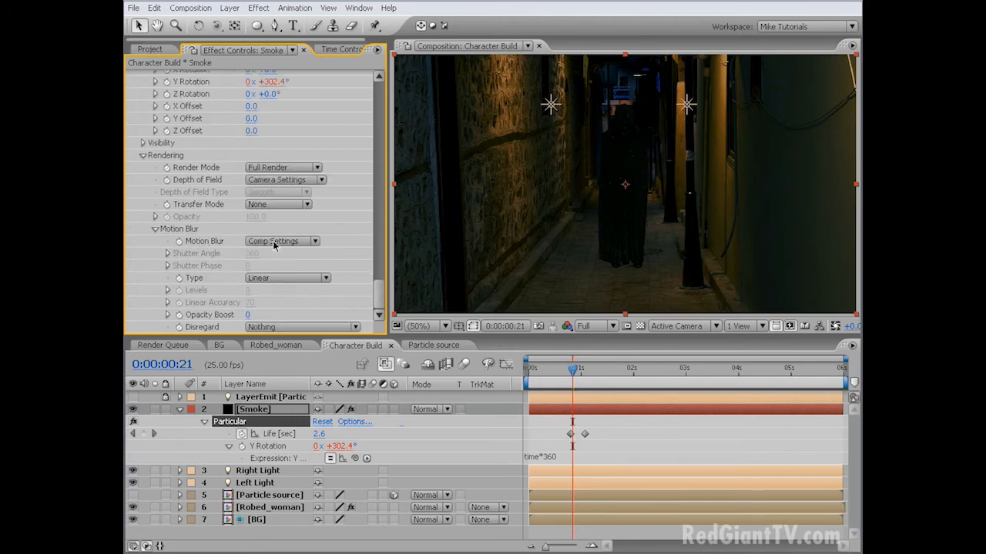
left_click(286, 244)
left_click(275, 253)
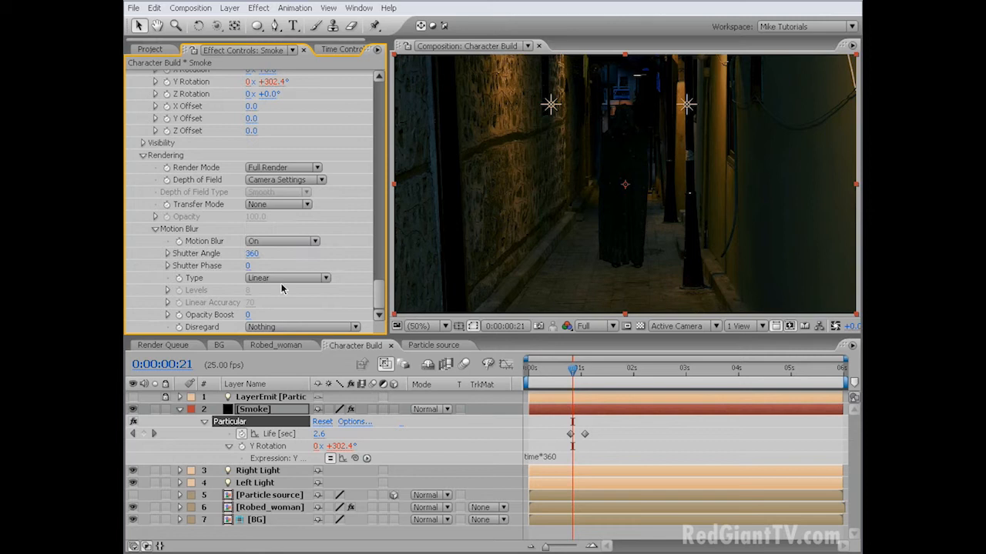
left_click(252, 254)
type("540")
key("Return")
Step: Start keyframing the emitter's Particles/sec at 0:00:01:09 with a value of 30000
left_click_drag(381, 300, 374, 90)
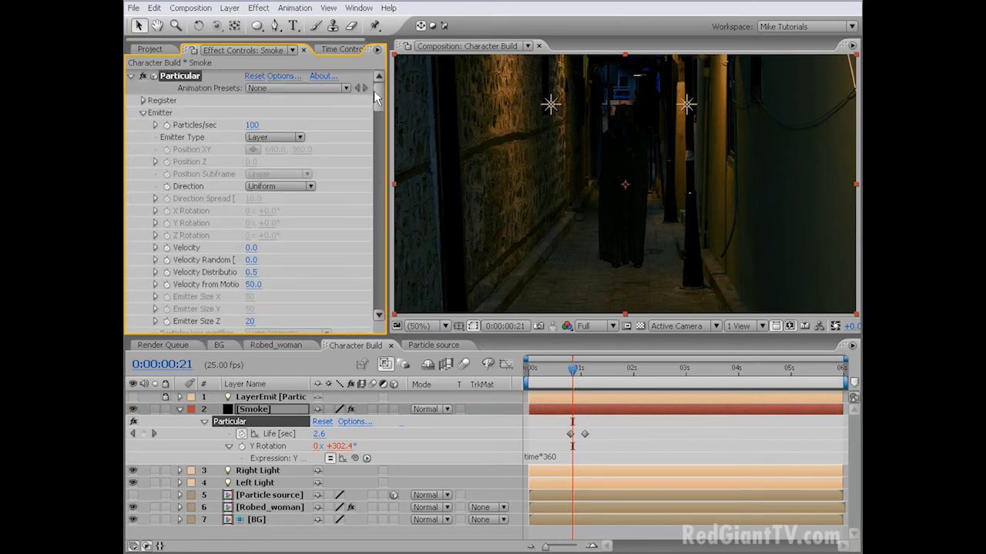
left_click_drag(573, 370, 600, 372)
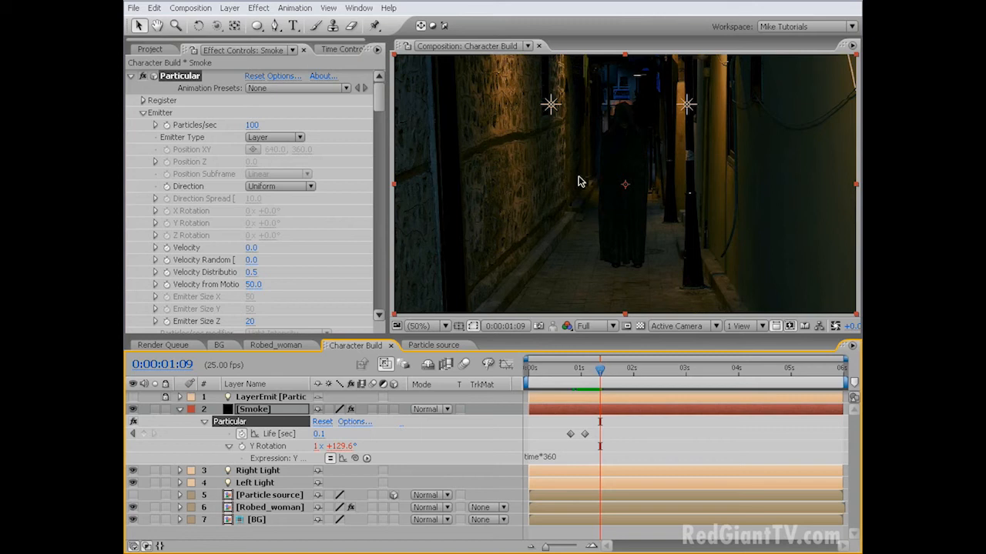
left_click(167, 127)
left_click(252, 125)
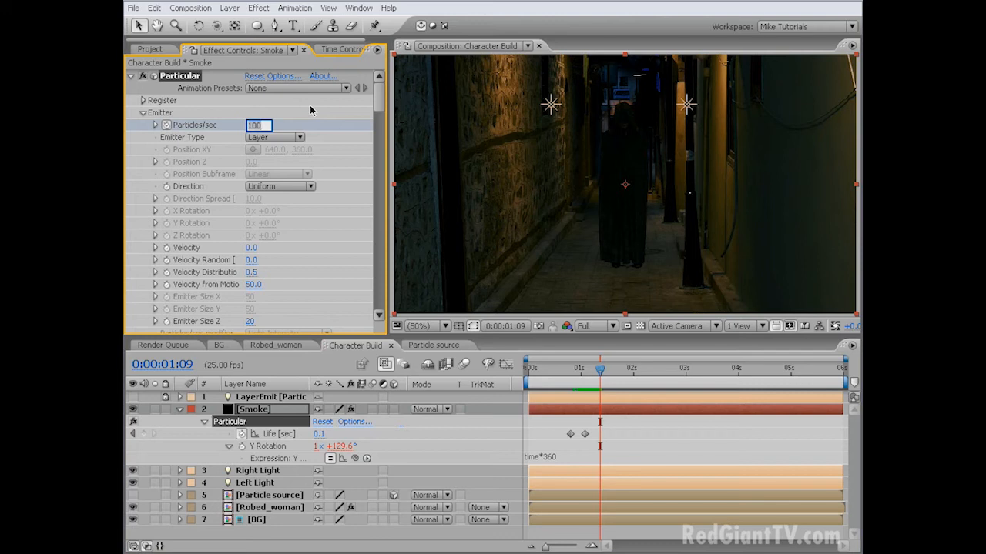
type("30000")
key("Return")
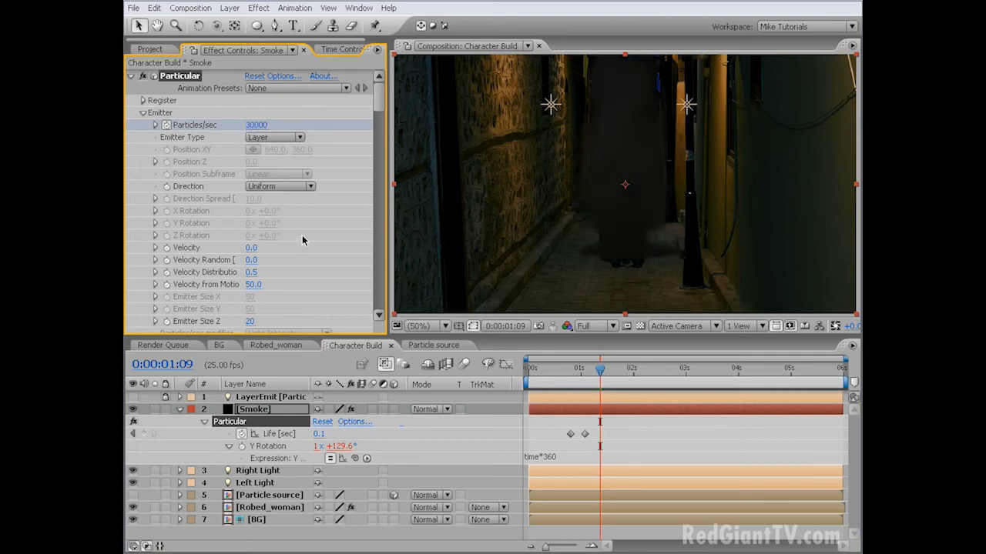
Step: Keyframe the emitter's Particles/sec to 0 one frame on, at 0:00:01:10
key("Page_Down")
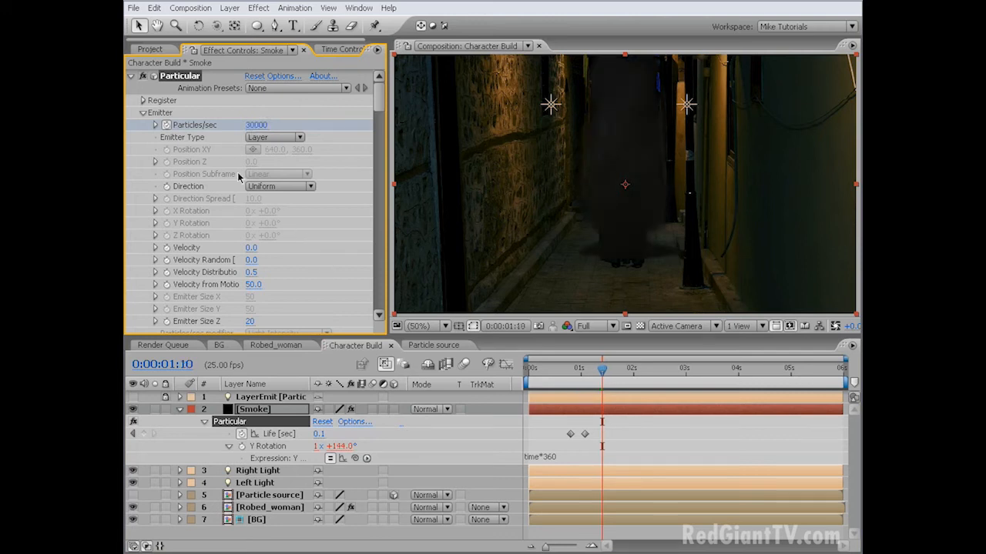
left_click(255, 127)
type("0")
key("Return")
Step: Rename the Smoke layer's Particular effect to Drop Particles
key("Return")
type("Drop Particles")
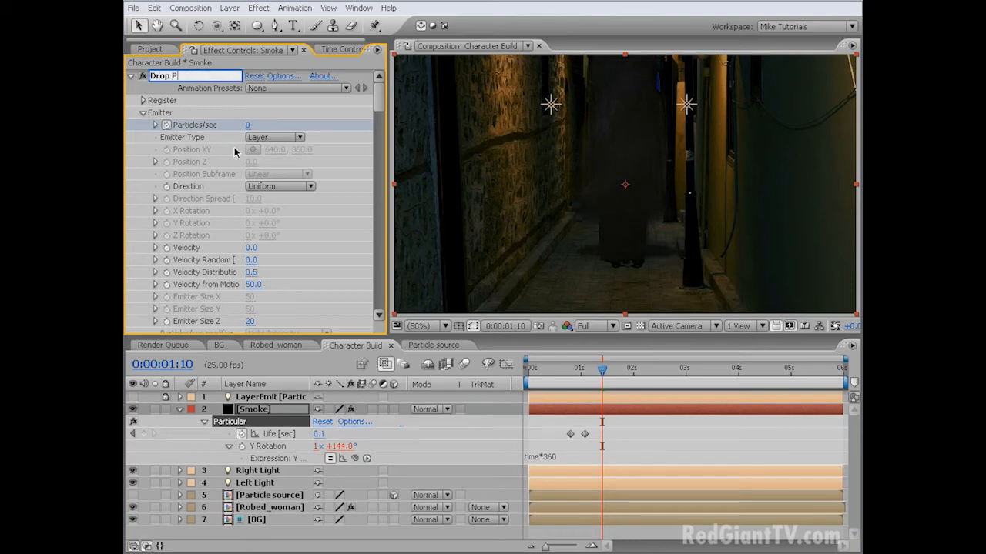
key("Return")
Step: Add a second Trapcode Particular effect to the Smoke layer and open its Rendering settings
left_click(181, 411)
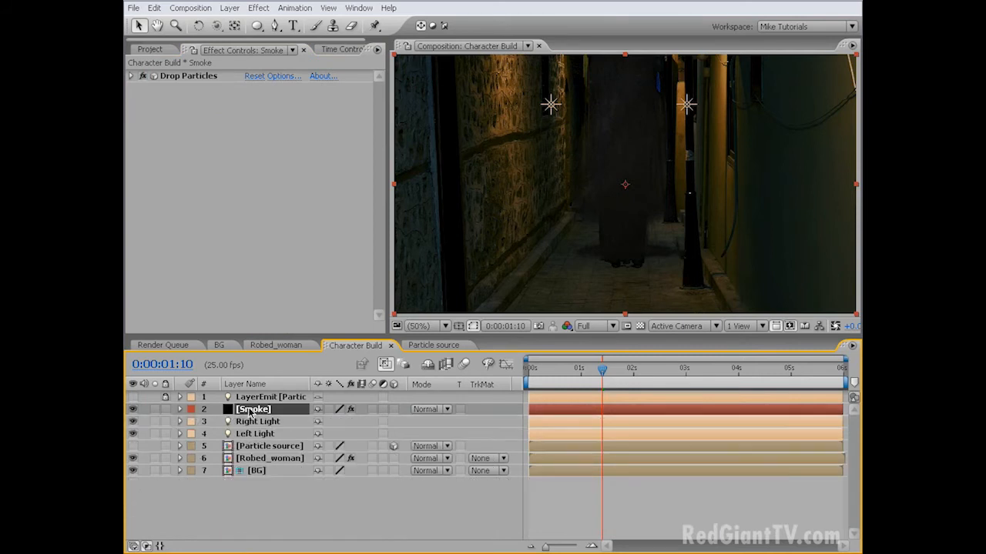
left_click(258, 8)
mouse_move(293, 349)
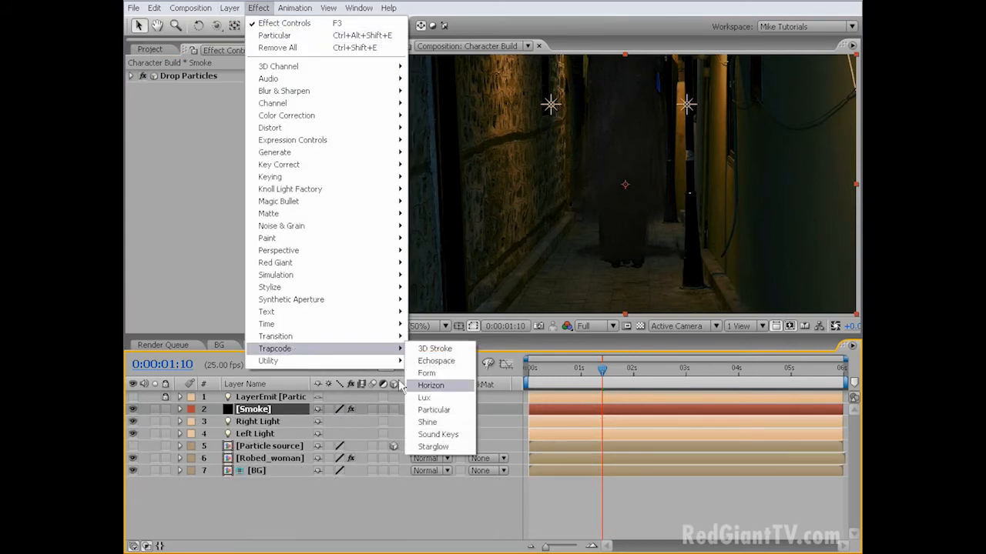
left_click(453, 412)
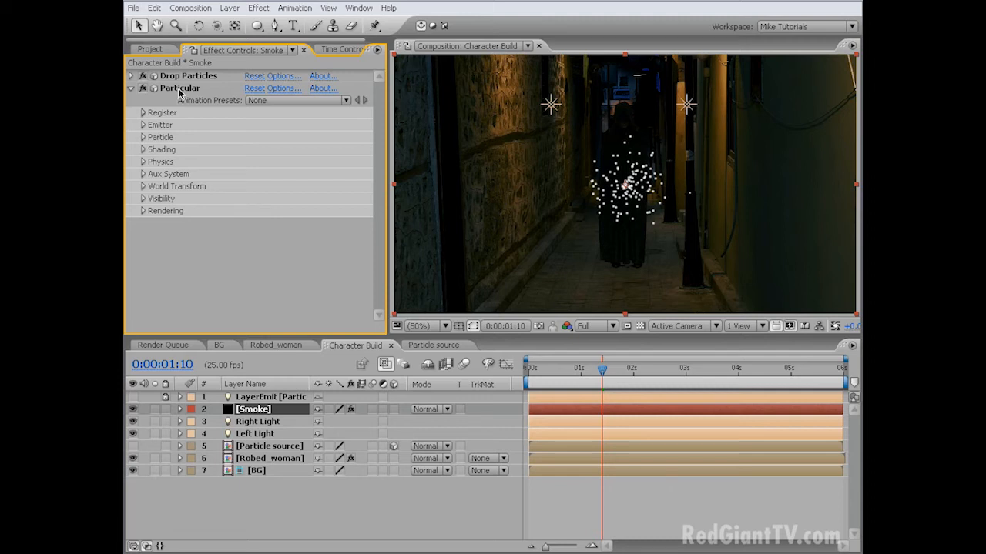
left_click(143, 211)
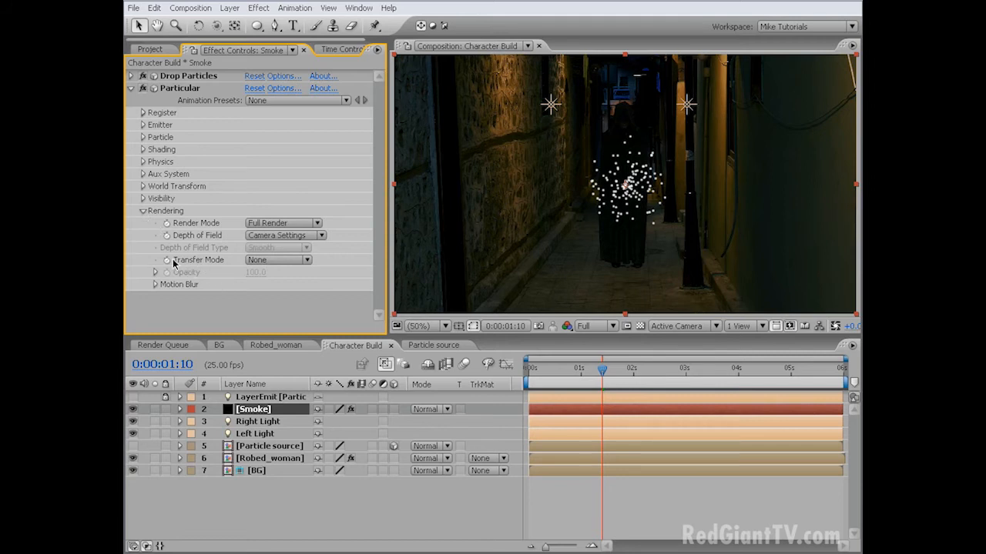
Step: Set the second Particular effect's Transfer Mode to Normal, and solo the Smoke layer over the transparency grid
left_click(307, 261)
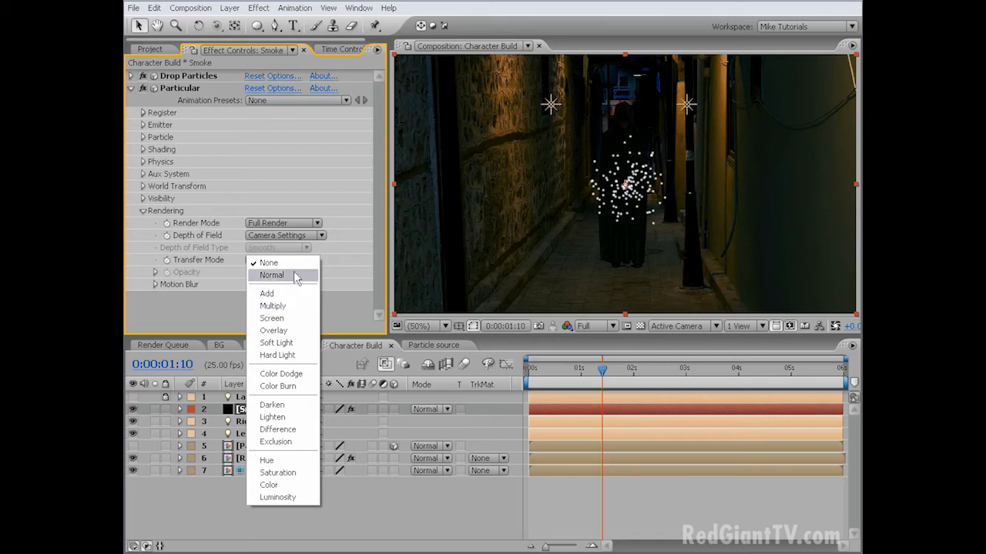
left_click(293, 275)
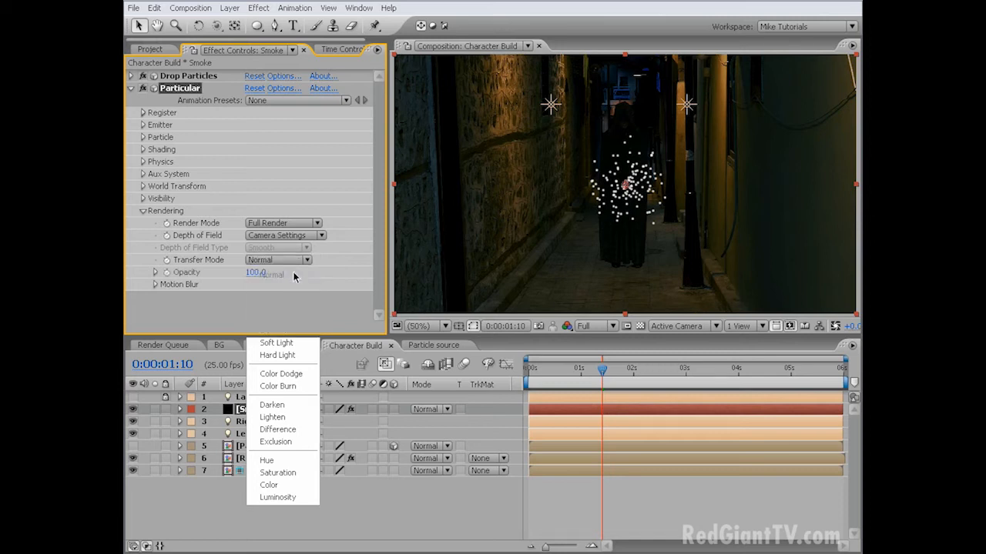
left_click(155, 410)
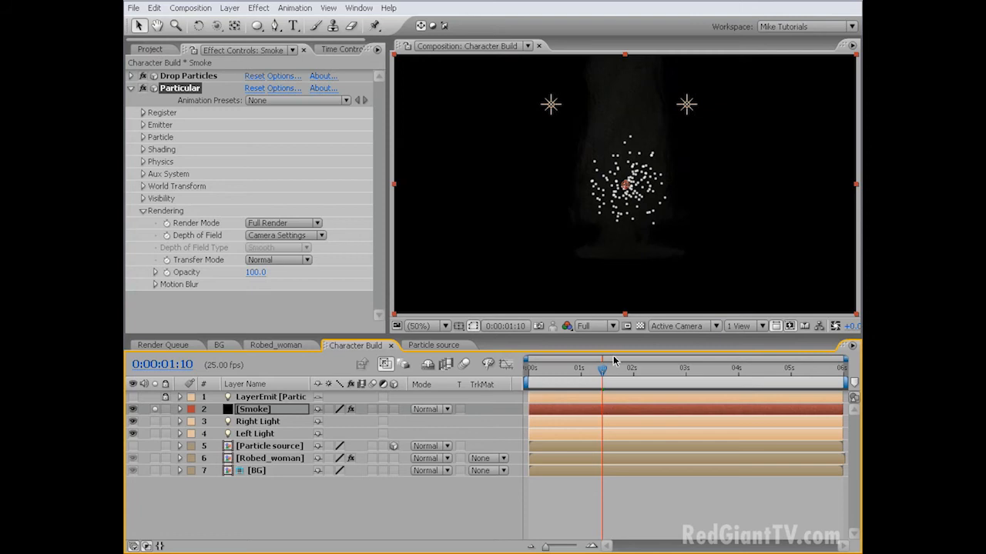
left_click(639, 326)
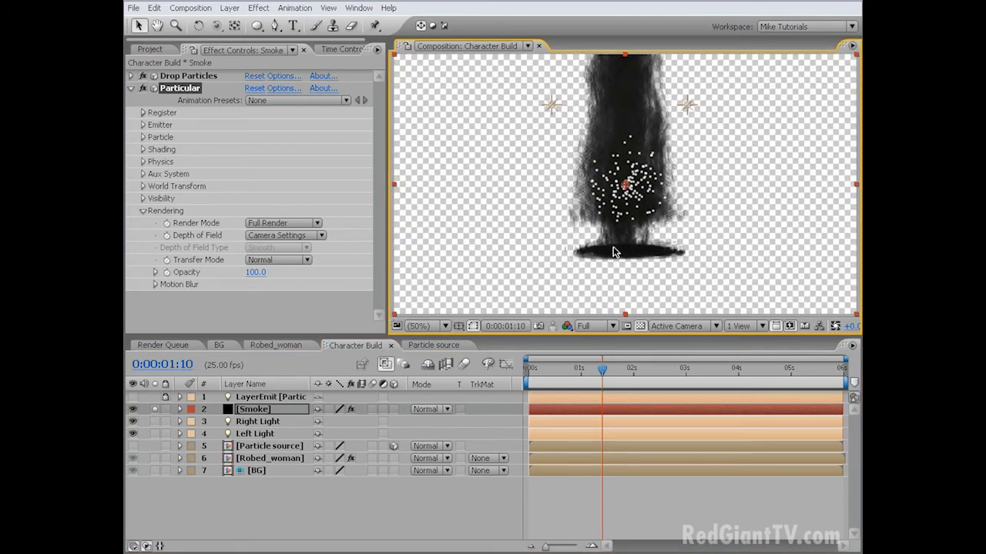
Step: Disable Drop Particles and start keyframing the second Particular's Particles/sec at 0:00:01:02 with a value of 0
left_click(142, 126)
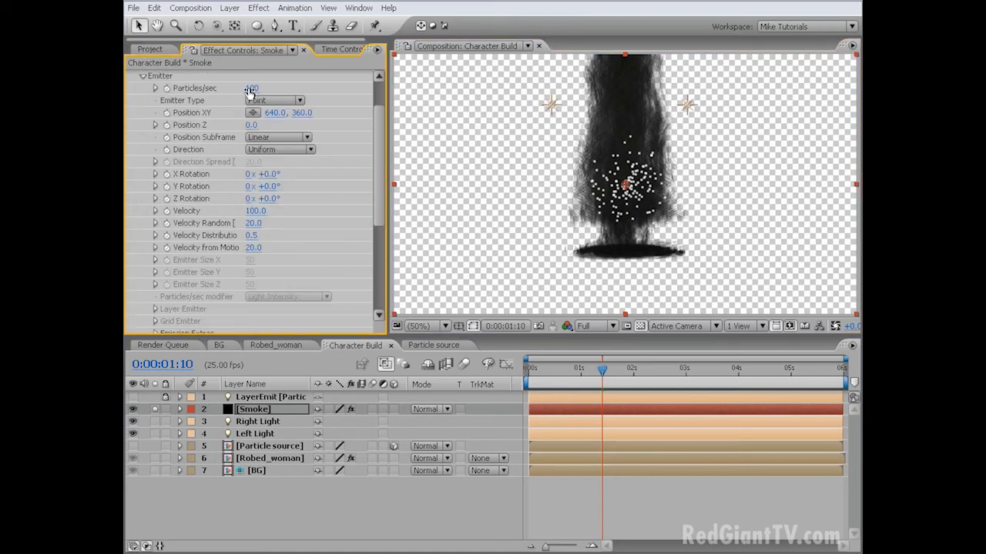
left_click_drag(603, 373, 584, 372)
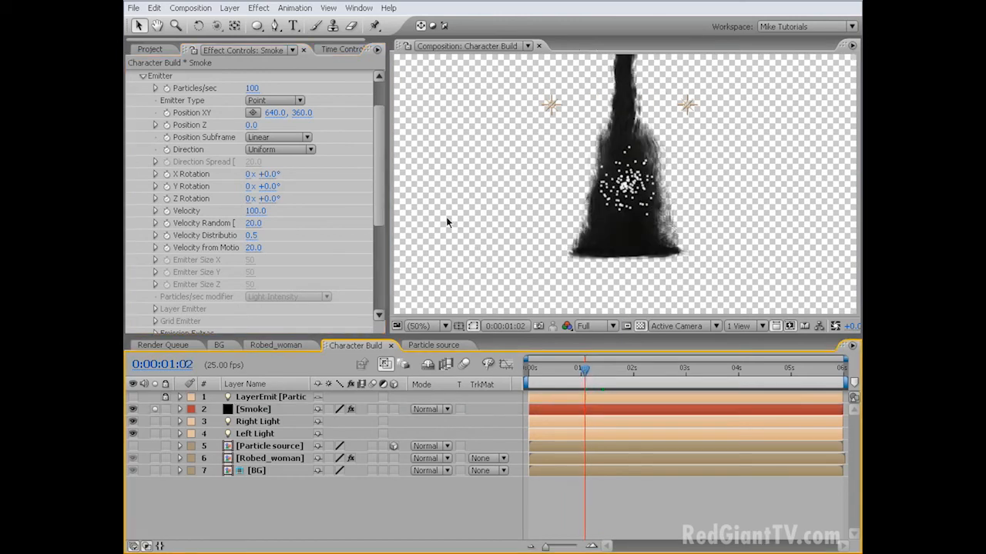
left_click_drag(378, 206, 378, 163)
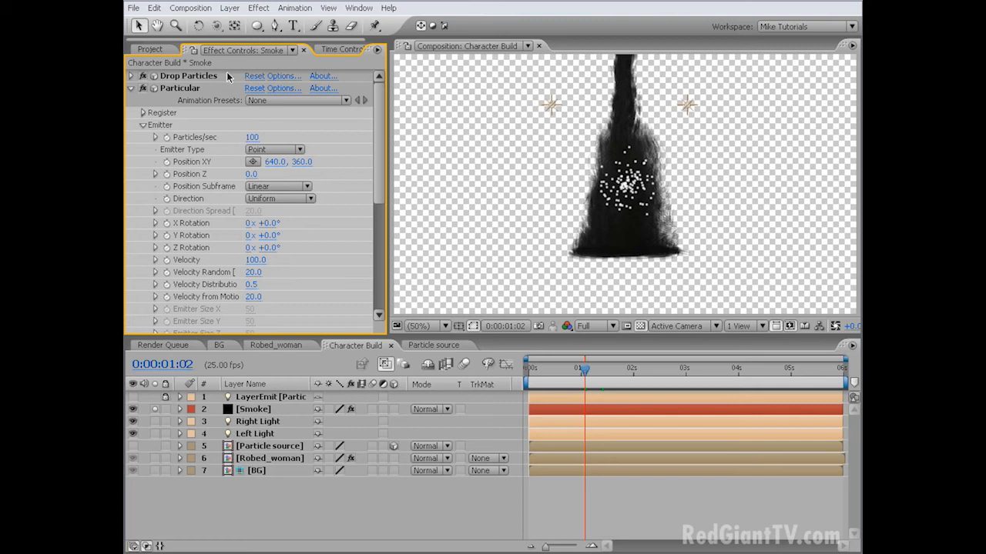
left_click(143, 76)
left_click(166, 139)
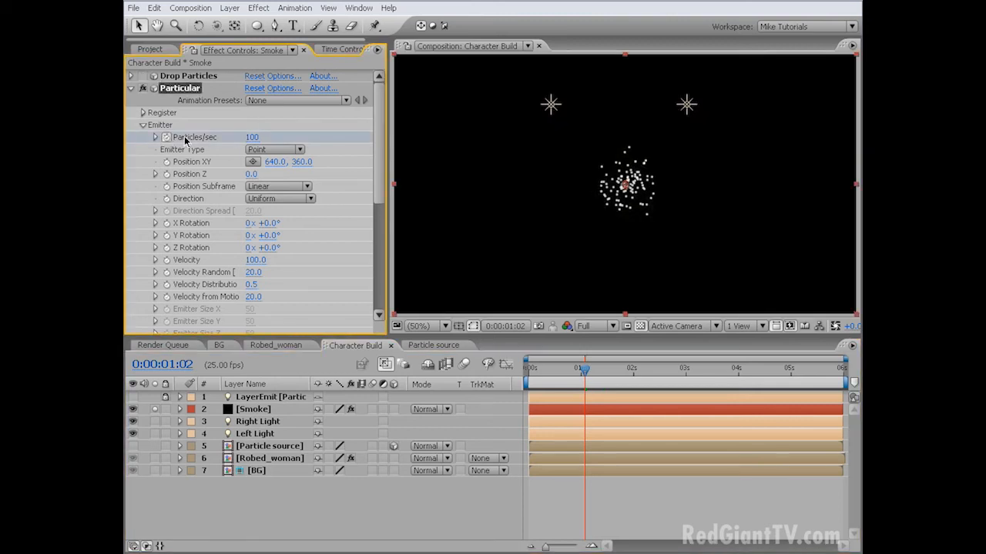
left_click(251, 137)
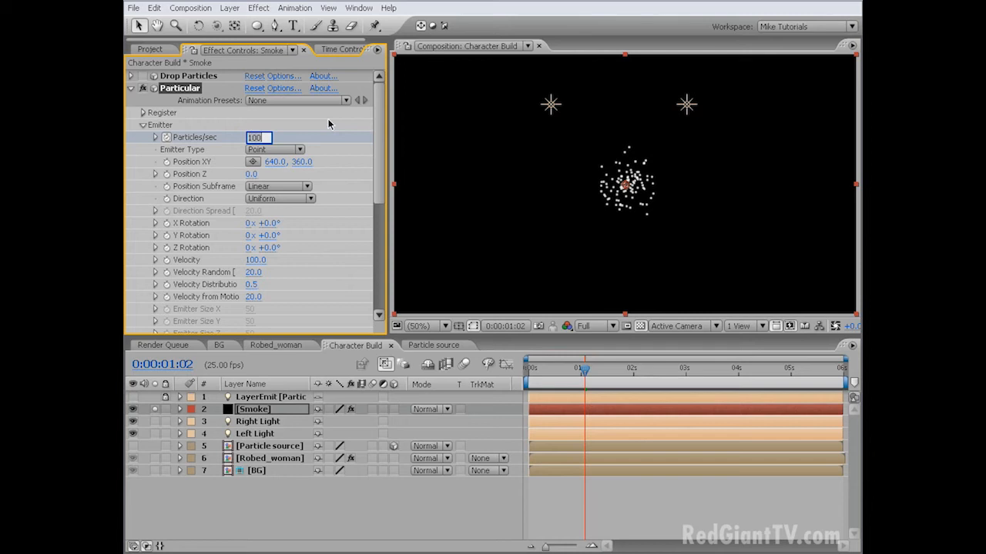
type("0")
key("Return")
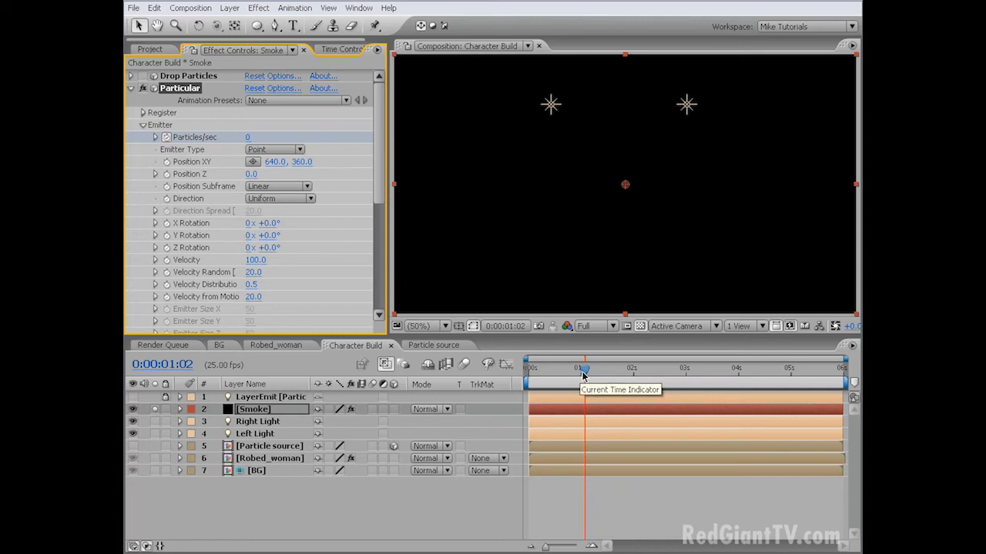
Step: Keyframe the second Particular's Particles/sec to 120000 at 0:00:01:03
left_click_drag(583, 375, 586, 375)
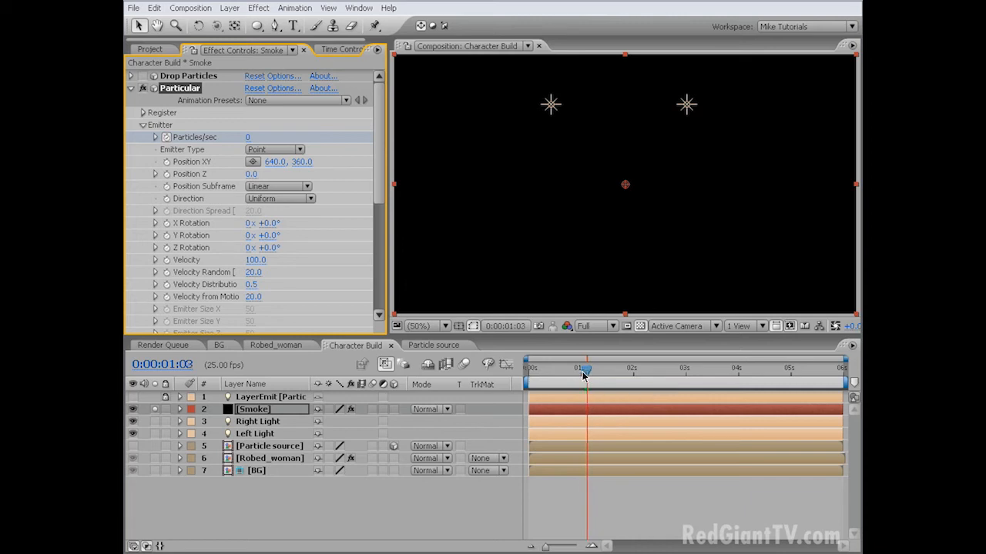
left_click(247, 138)
type("120000")
key("Return")
Step: Keyframe the second Particular's Particles/sec back to 0 at 0:00:02:10
left_click(646, 375)
left_click_drag(645, 375, 652, 375)
left_click(258, 137)
type("0")
key("Return")
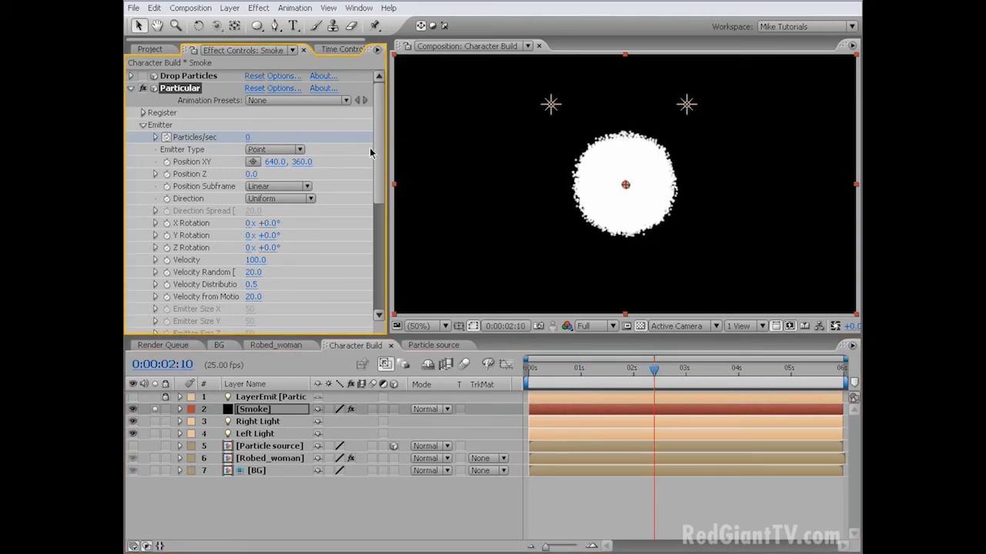
Step: Change the Emitter Type to Layer and assign the Particle source layer as the layer emitter
scroll(379, 151, "down", 3)
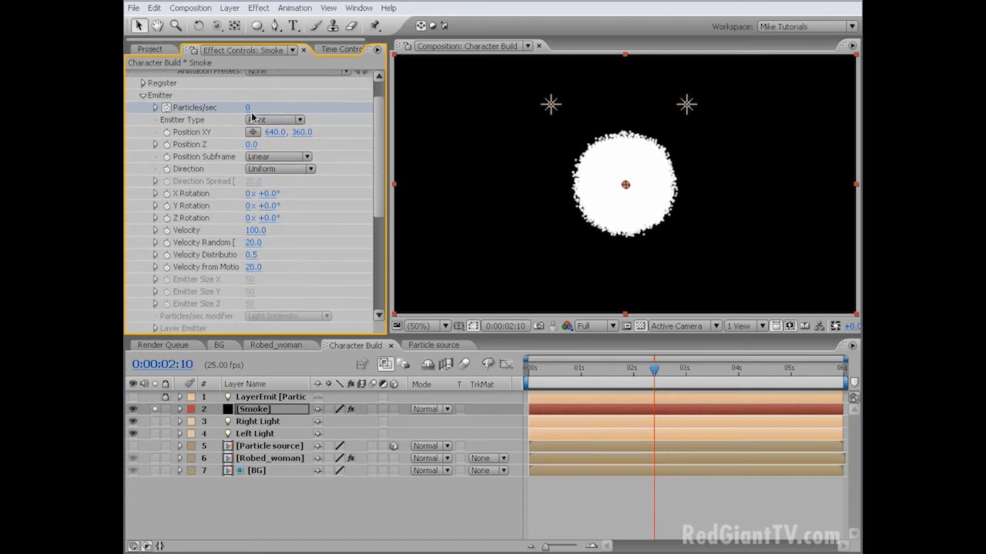
left_click(273, 123)
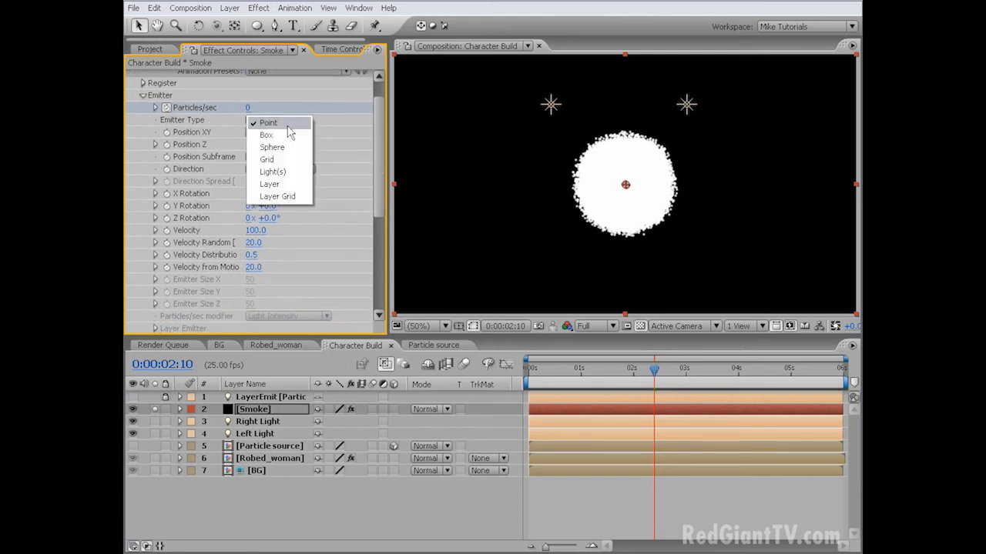
left_click(285, 185)
scroll(383, 193, "down", 5)
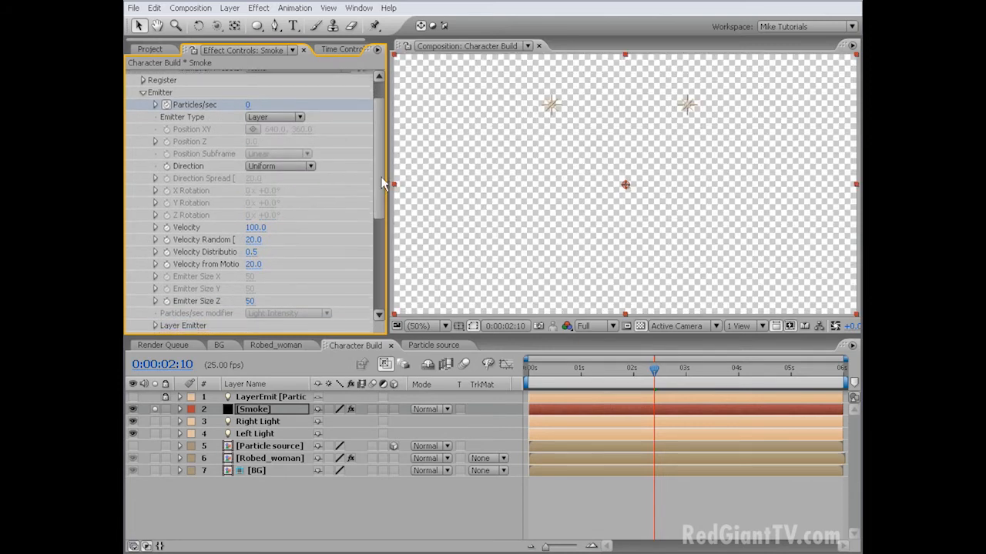
scroll(382, 206, "down", 1)
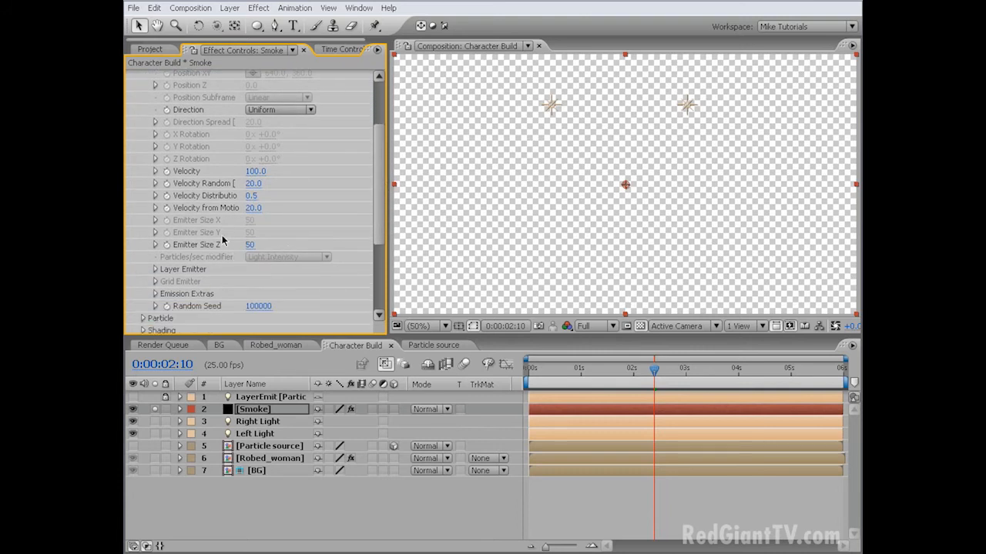
left_click(155, 270)
left_click(293, 282)
left_click(297, 297)
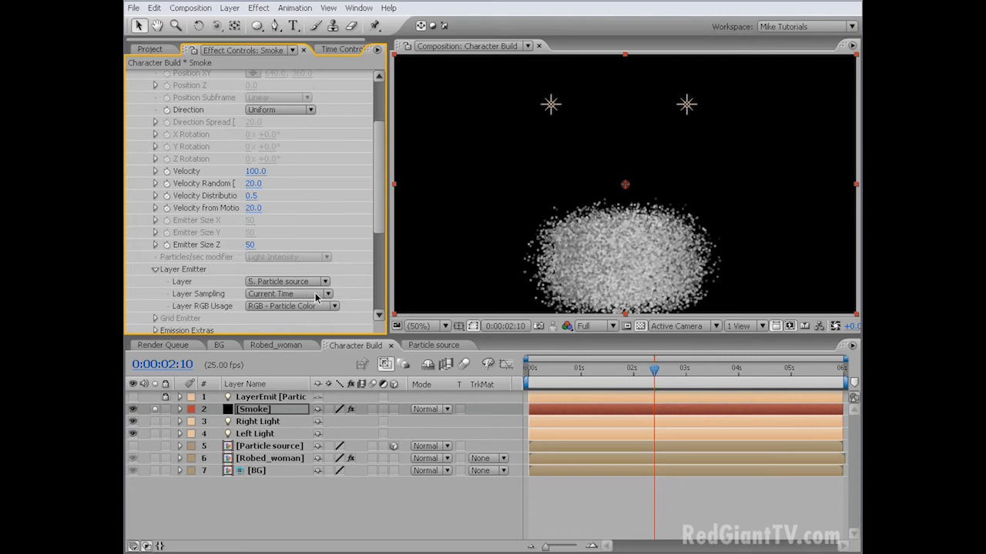
Step: Set the layer emitter's Layer Sampling to Particle Birth Time and its Layer RGB Usage to None
left_click(314, 294)
left_click(311, 309)
left_click(309, 307)
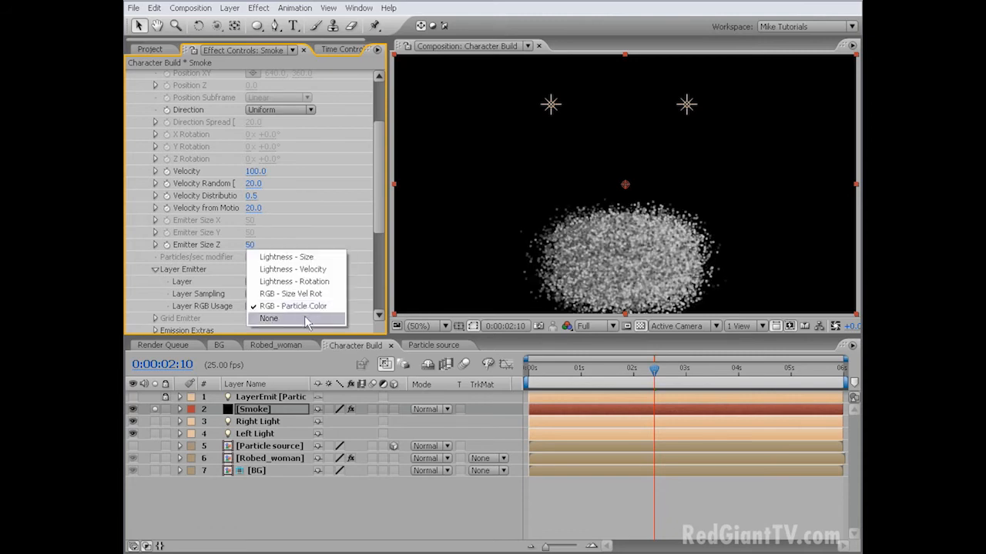
left_click(307, 318)
Step: Set the emitter's Direction to Disc with a Direction Spread of 0
left_click(304, 178)
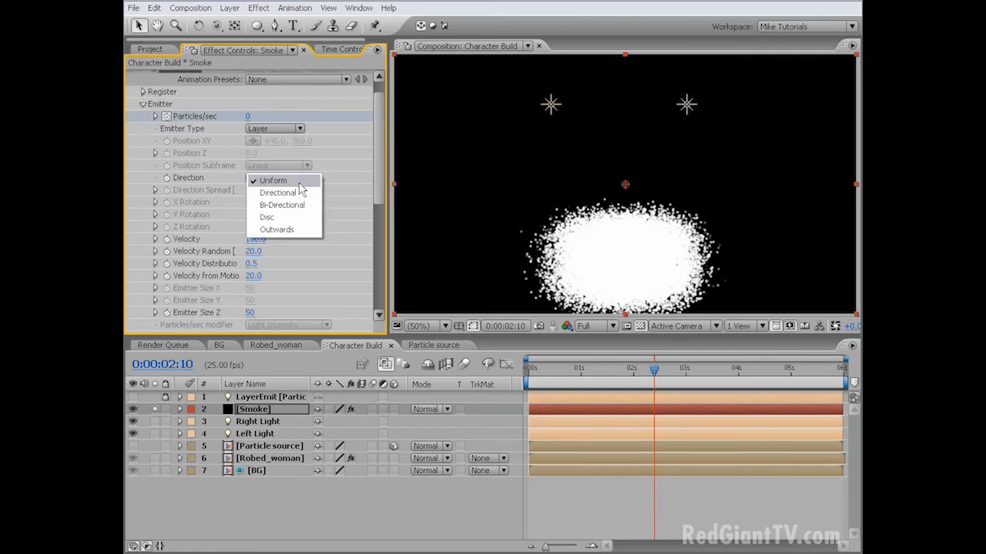
left_click(299, 214)
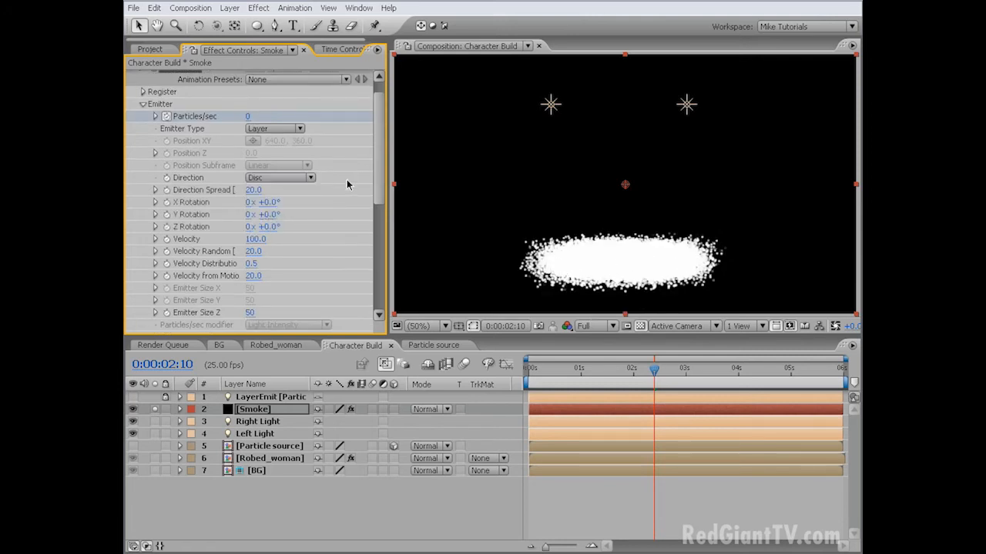
scroll(363, 177, "down", 2)
left_click_drag(254, 163, 206, 166)
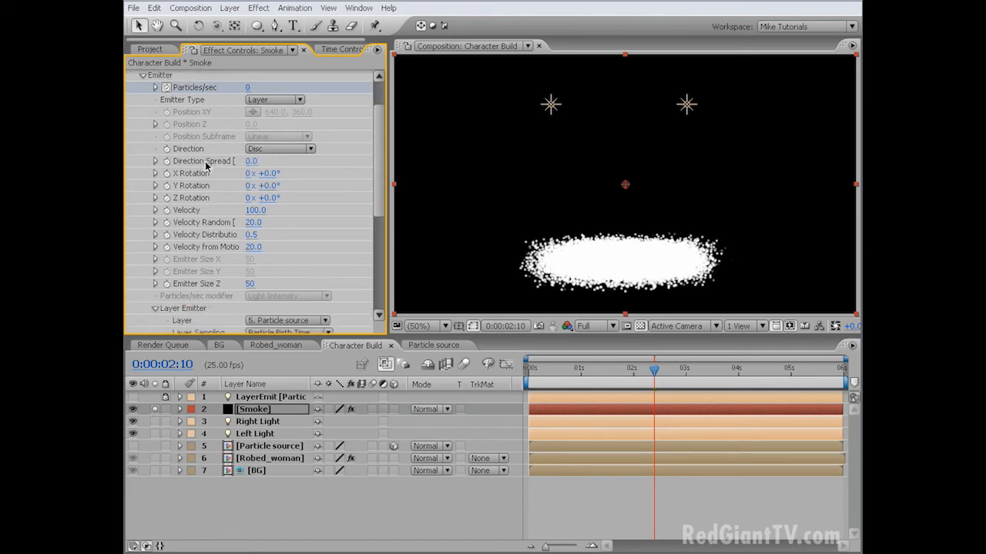
Step: Set the emitter's Velocity to 20, Velocity Random and Velocity from Motion to 0, and Emitter Size Z to 1
left_click(256, 215)
type("20")
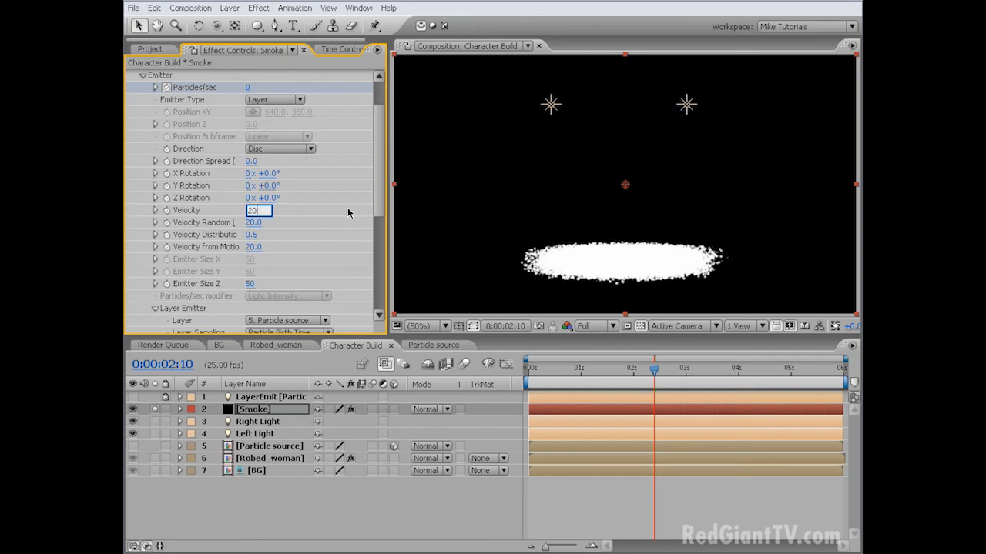
key("Return")
left_click_drag(252, 225, 177, 230)
left_click_drag(253, 248, 246, 283)
left_click(251, 284)
type("1")
key("Return")
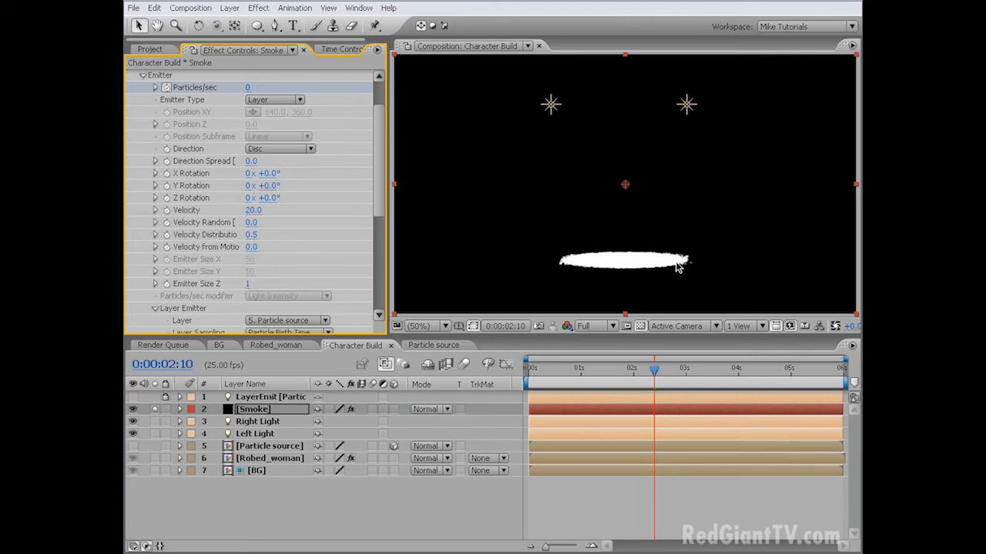
Step: Set the second Particular's particle Life to 0.8 seconds and particle Size to 3
scroll(143, 185, "down", 5)
left_click(144, 181)
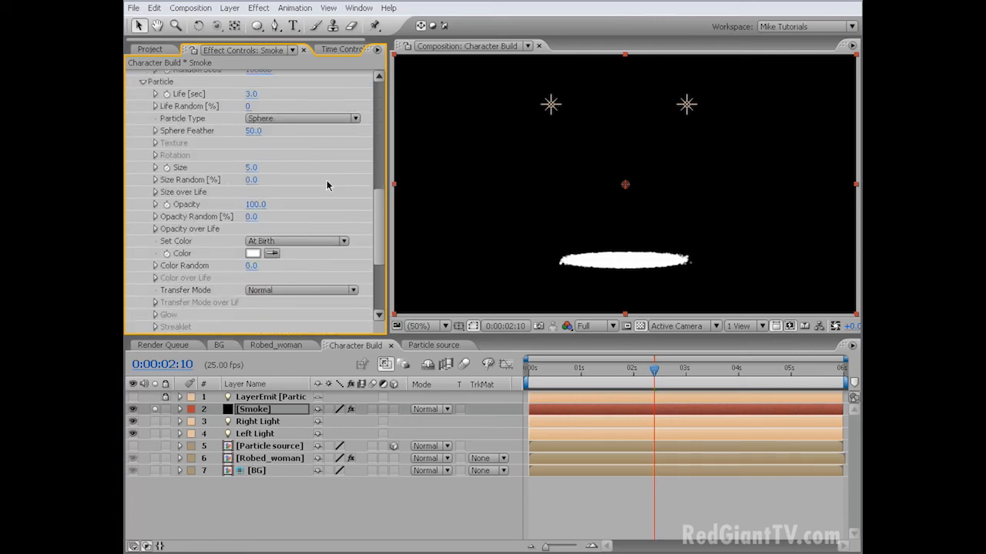
left_click(251, 94)
type(".8")
key("Return")
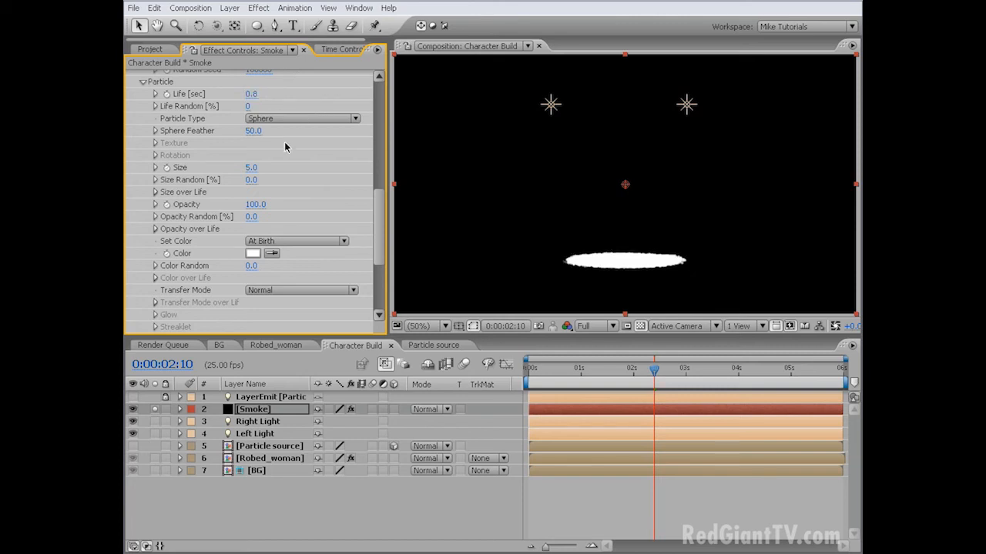
left_click(251, 167)
type("3")
key("Return")
Step: Change the particle color from white to dark grey, entering 50 for the red value
scroll(379, 219, "down", 2)
scroll(378, 219, "down", 3)
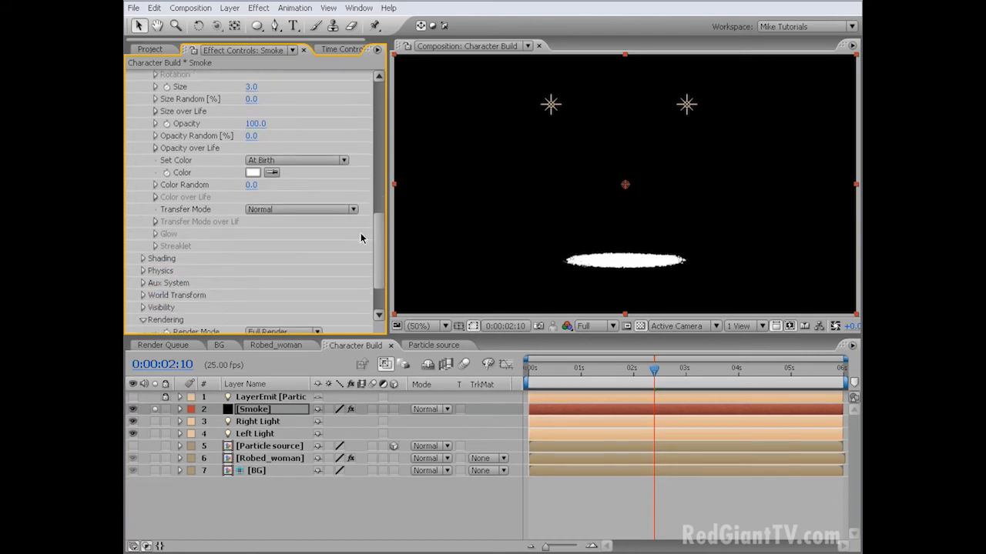
left_click(252, 172)
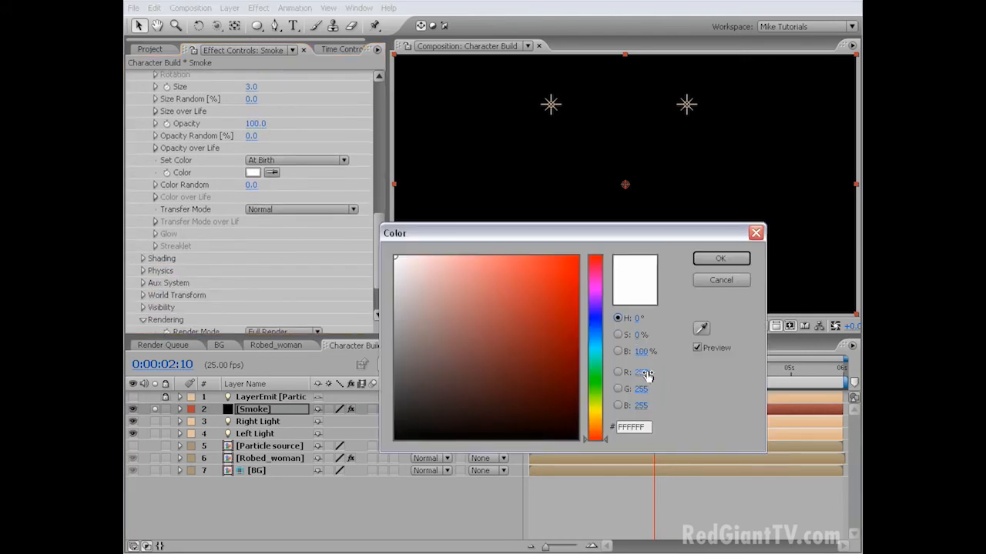
left_click_drag(646, 373, 644, 373)
left_click(644, 373)
type("50")
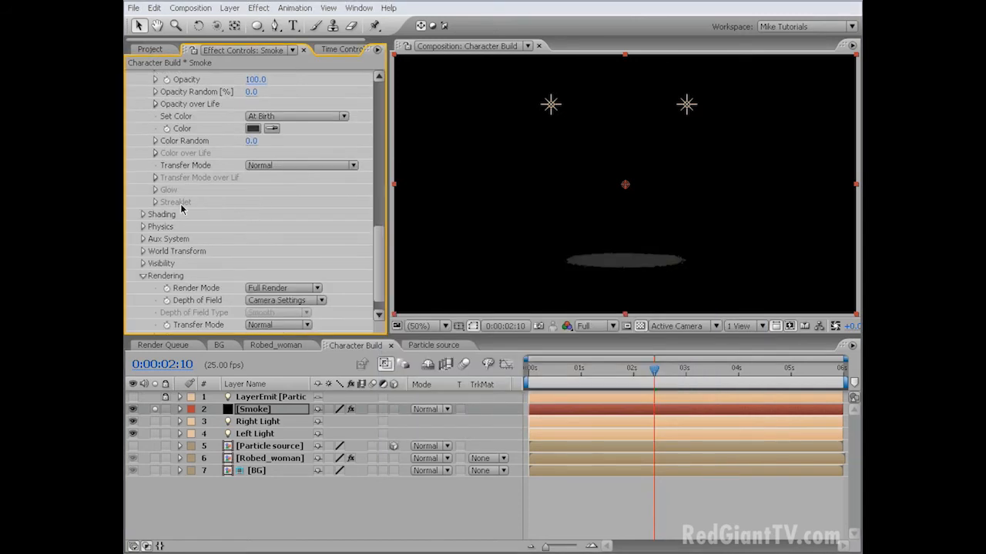
Step: Turn on Shading for the second Particular effect and set its Nominal Distance to 275
left_click(142, 214)
left_click(273, 193)
left_click(258, 204)
left_click(255, 217)
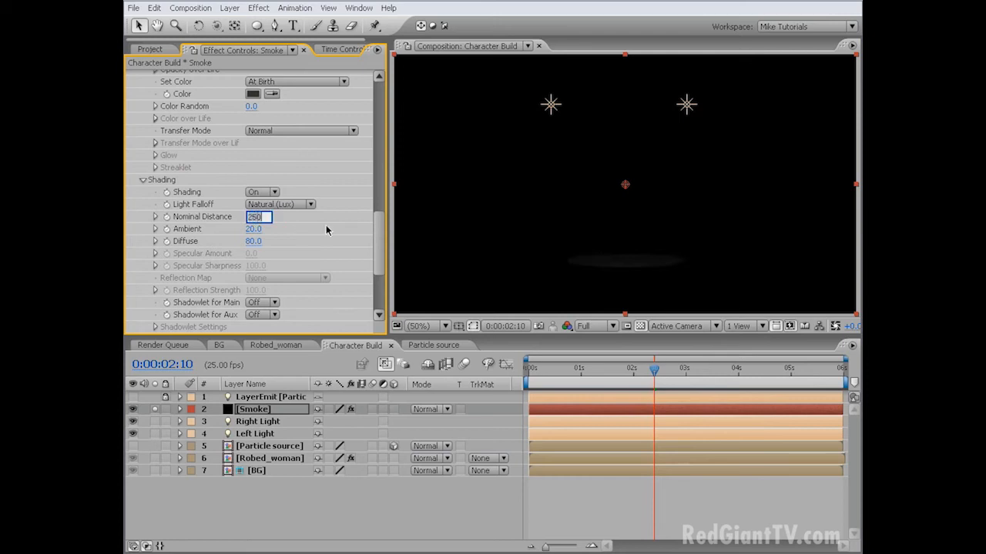
type("275")
key("Return")
Step: Set the shading's Ambient to 0 and Diffuse to 90
left_click(257, 229)
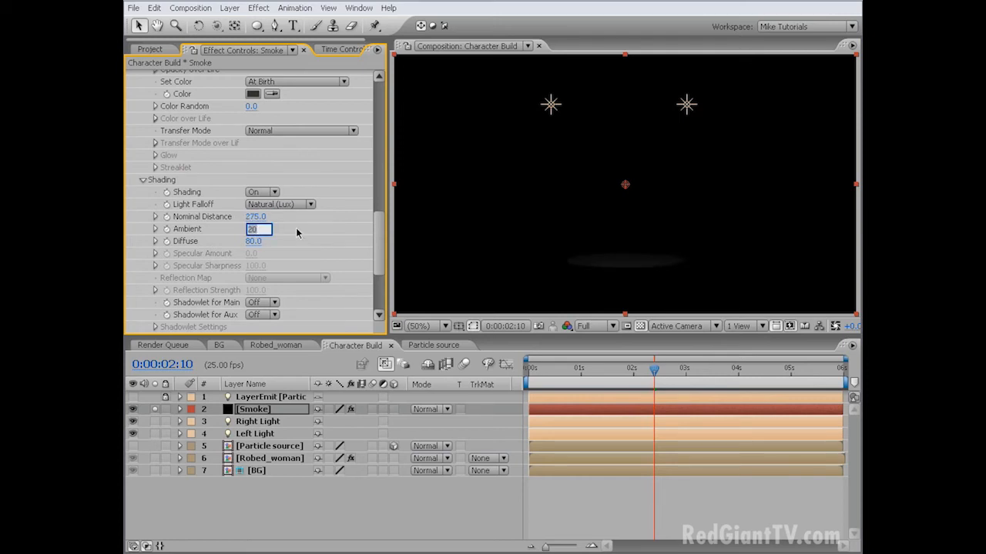
type("0")
key("Return")
left_click(254, 241)
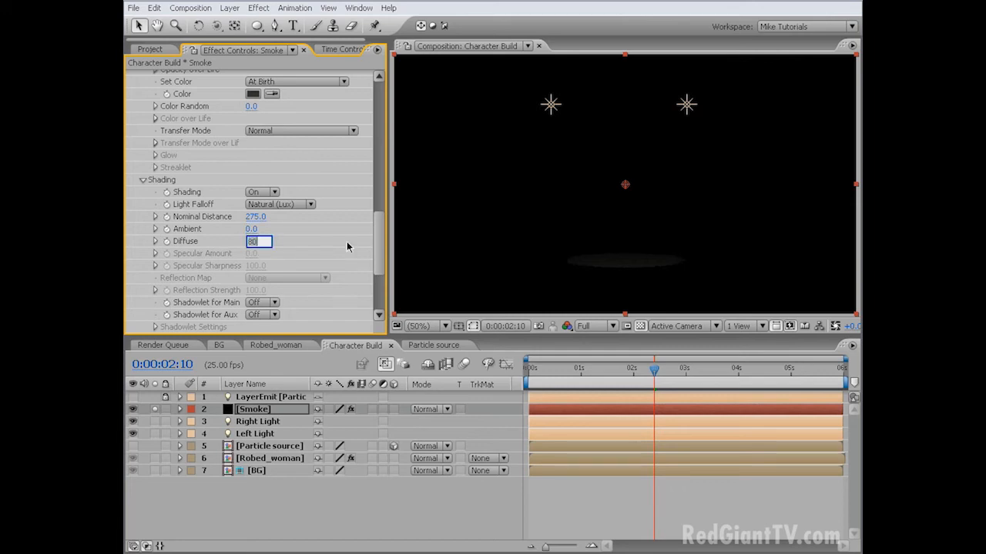
type("90")
key("Return")
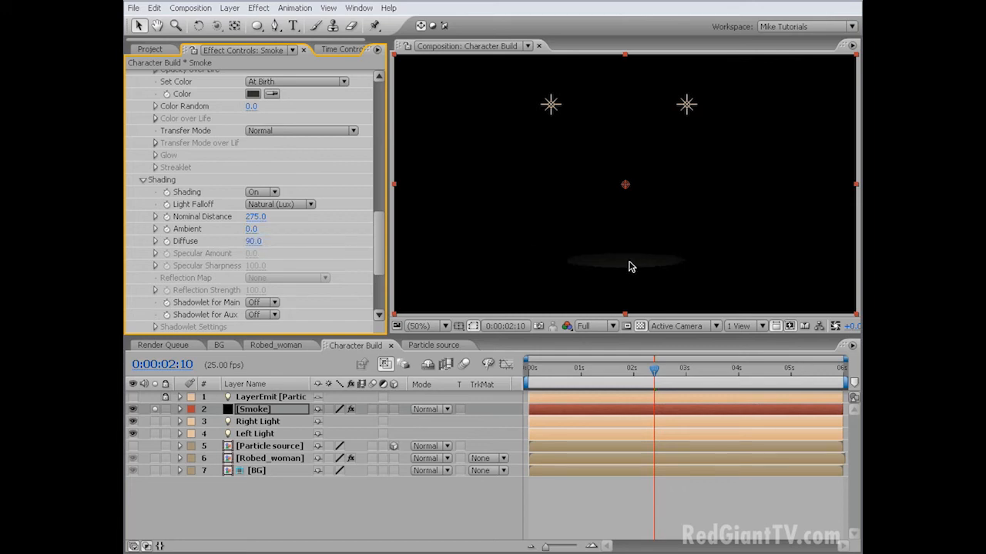
Step: Turn on Shadowlets for both the main and the auxiliary particles
scroll(376, 242, "down", 3)
left_click(263, 184)
left_click(265, 195)
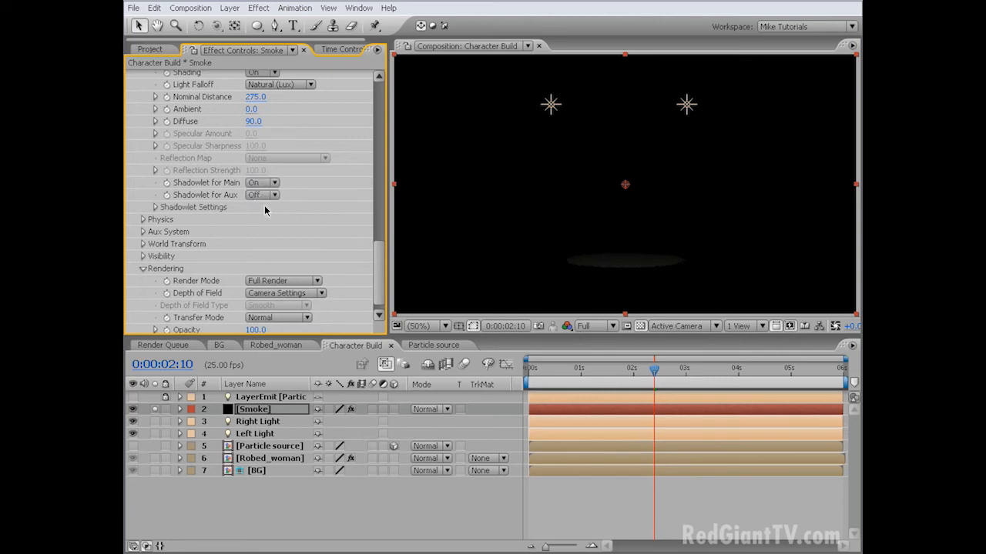
left_click(265, 198)
left_click(264, 208)
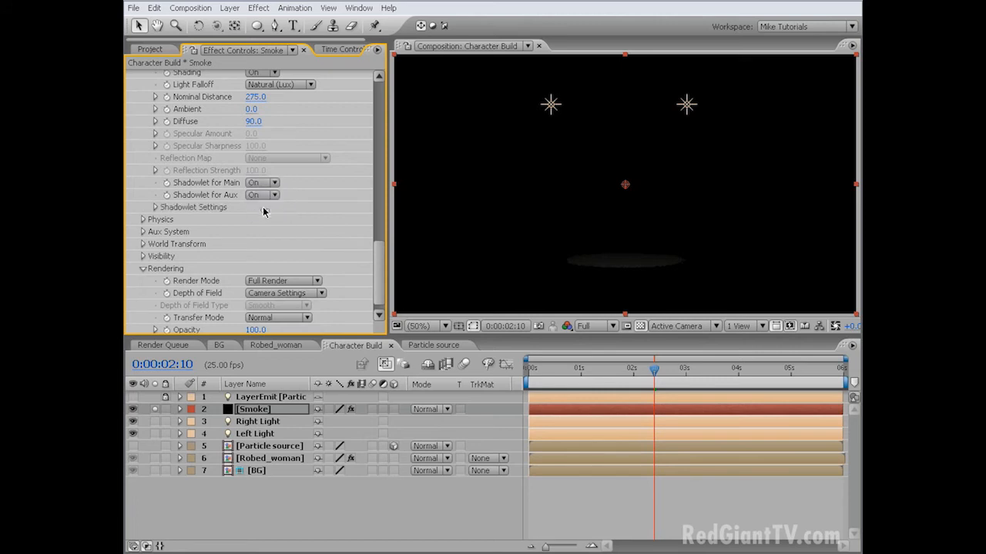
Step: Set the Gravity in the second Particular effect's Physics settings to -100
left_click(143, 220)
left_click(251, 244)
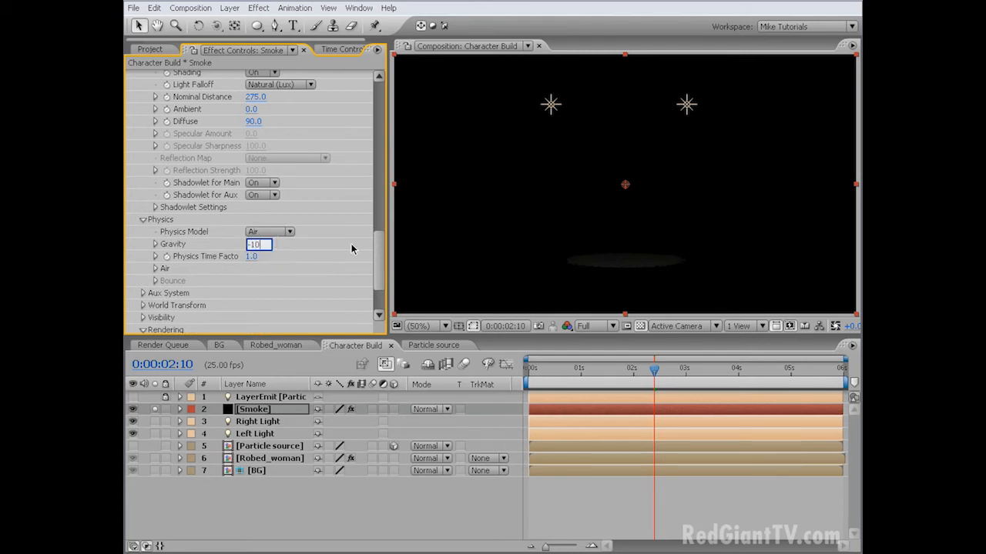
type("-100")
key("Return")
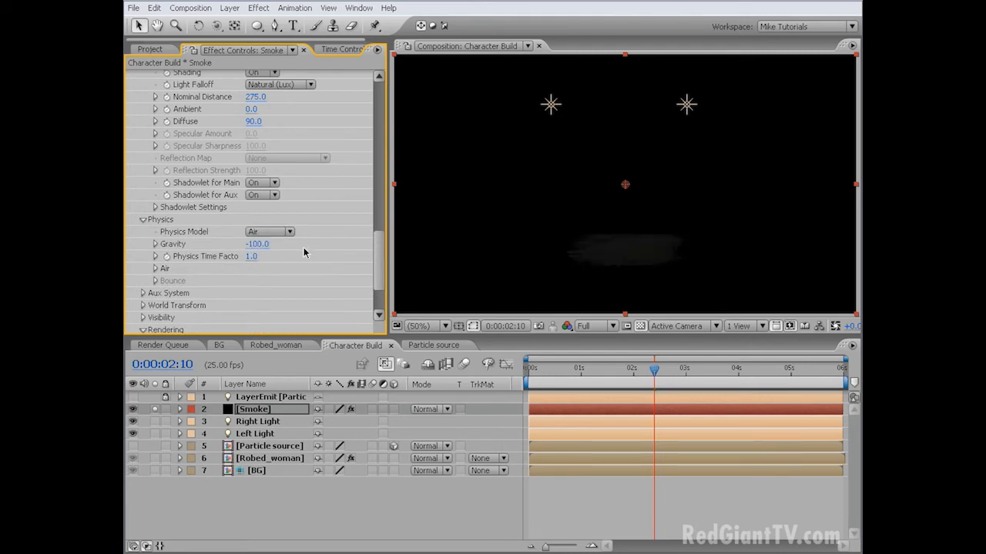
Step: Set Wind Y in the Air physics settings to -700
left_click(156, 269)
scroll(307, 244, "down", 3)
left_click(251, 278)
type("-700")
key("Return")
Step: Set the Turbulence Field's Affect Position to 115
scroll(358, 244, "down", 3)
left_click(167, 230)
scroll(171, 231, "down", 3)
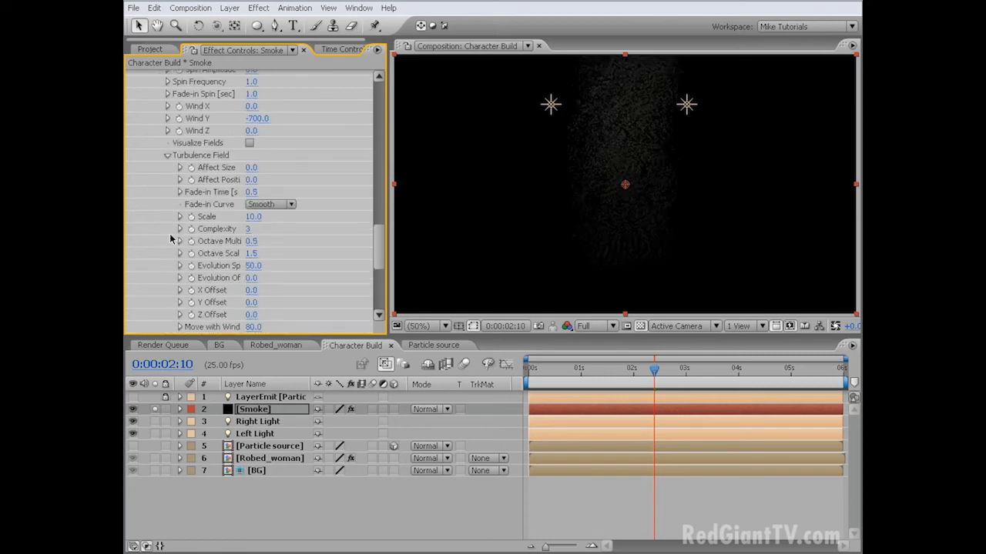
scroll(381, 252, "up", 2)
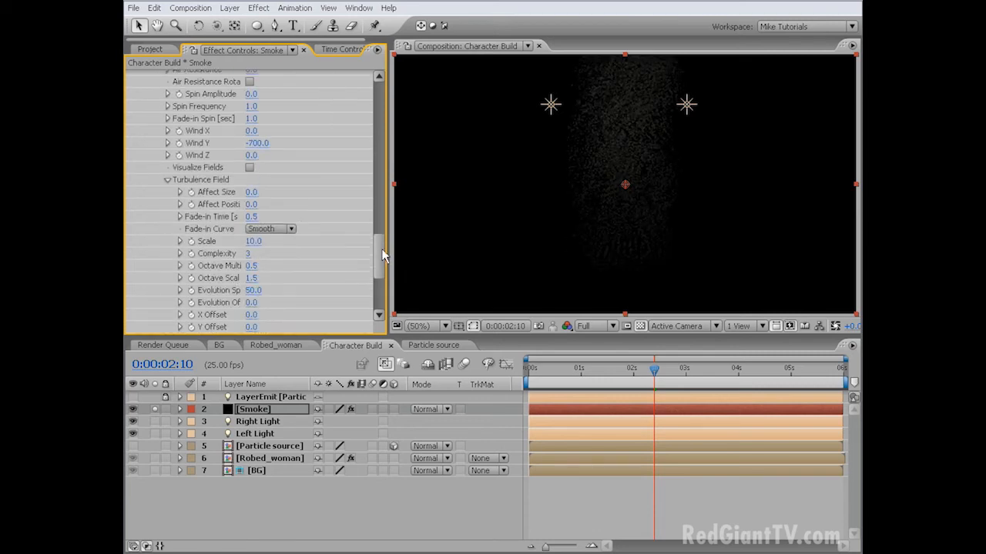
left_click(251, 204)
type("115")
key("Return")
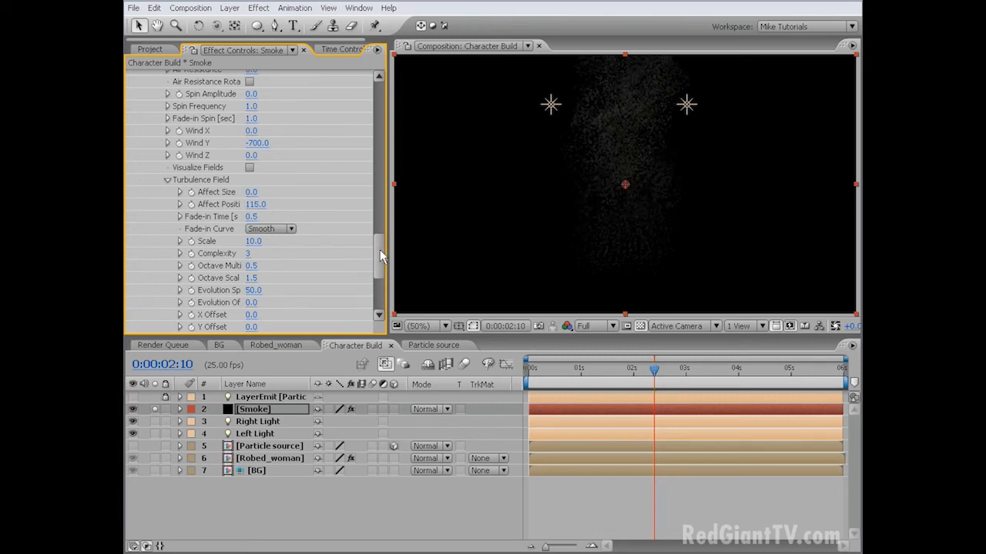
Step: Set the Turbulence Field's Fade-in Time to 0.1 seconds
scroll(380, 249, "down", 3)
left_click(253, 185)
type(".1")
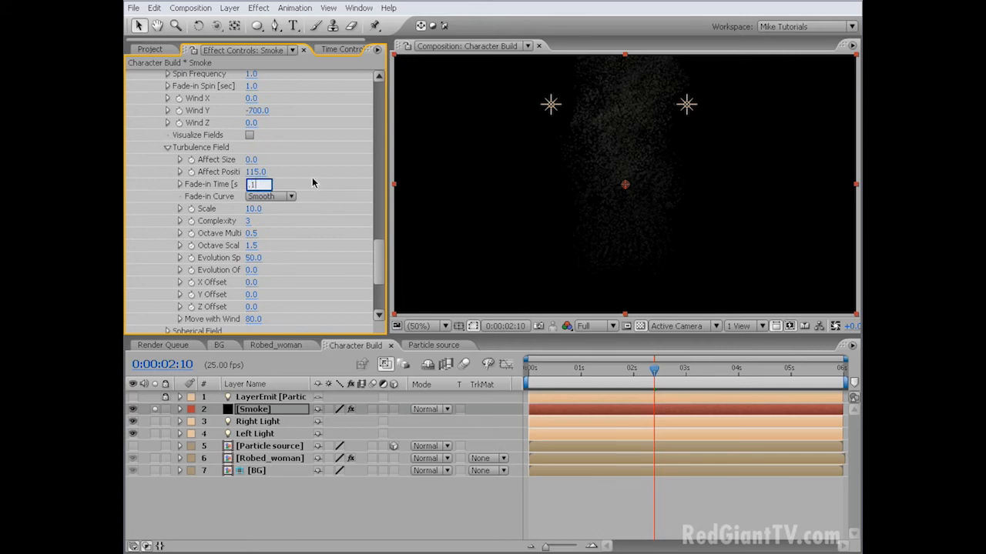
key("Return")
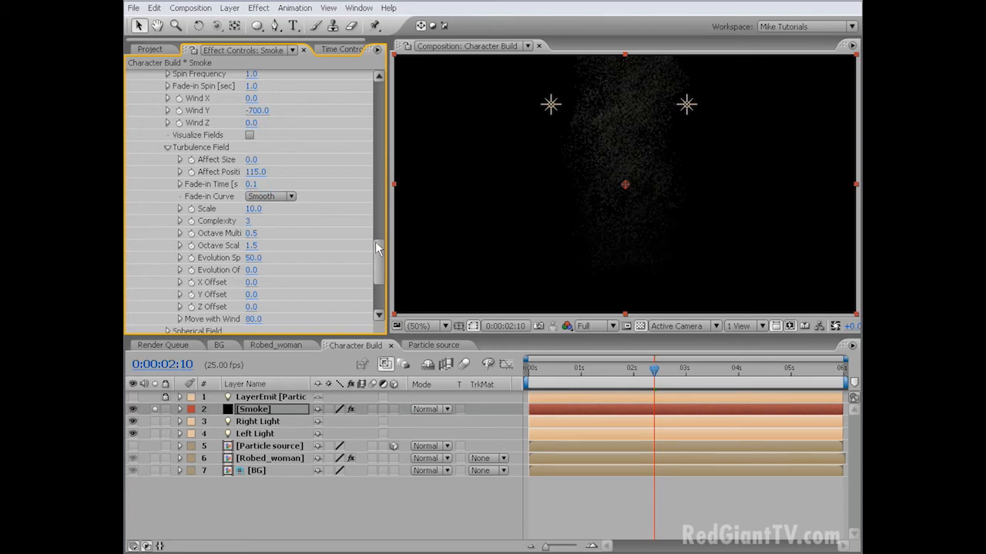
Step: Add the expression time*360 to the second Particular effect's World Transform Y Rotation
scroll(378, 250, "down", 5)
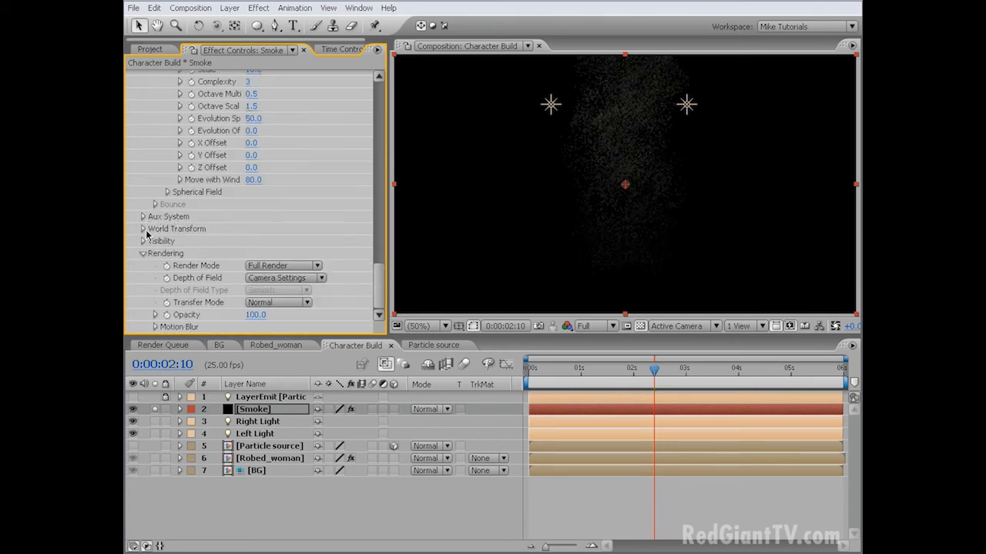
left_click(142, 229)
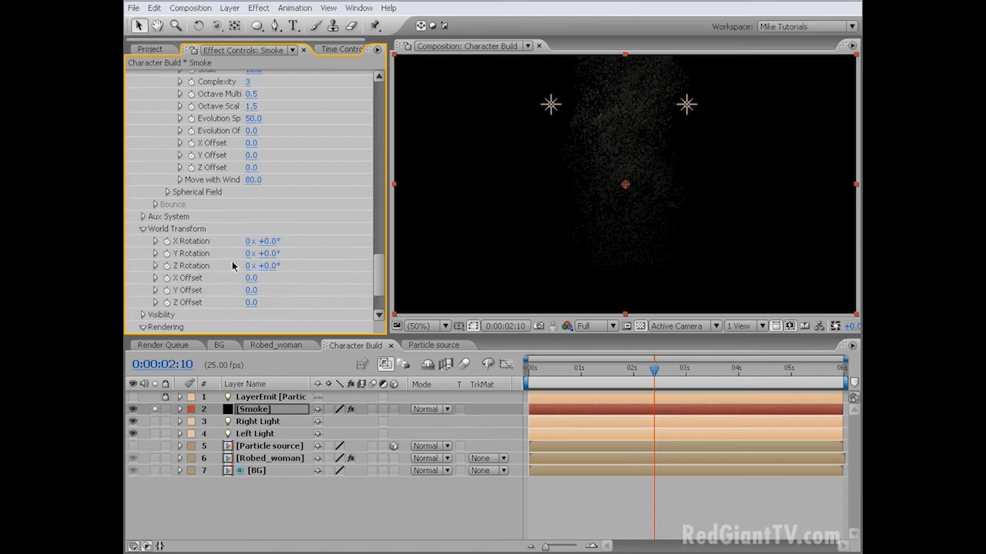
left_click(167, 253, "alt")
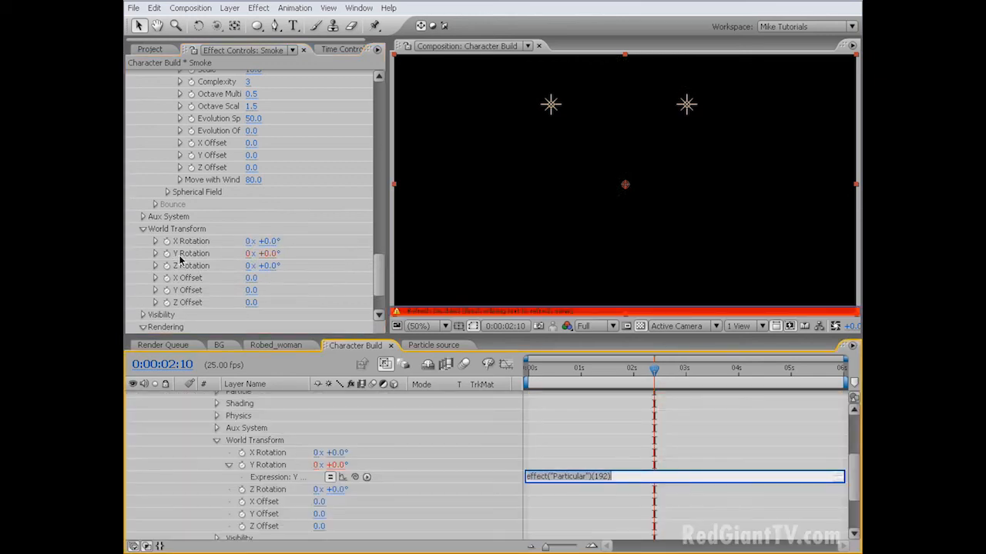
type("time*360")
Step: Turn on Motion Blur in the second Particular effect's Rendering settings with a Shutter Angle of 540, and collapse the effect
left_click_drag(378, 280, 375, 293)
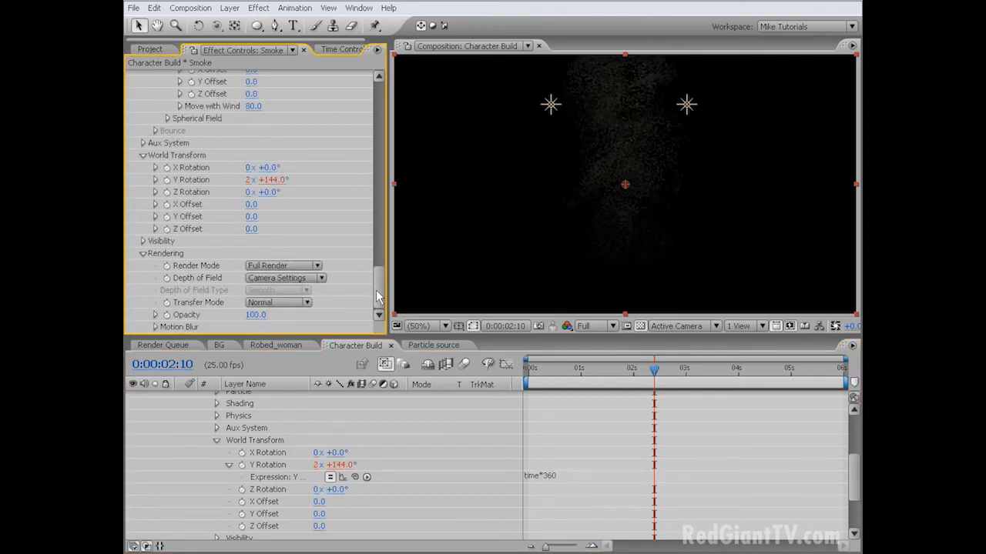
left_click(156, 327)
scroll(291, 255, "down", 3)
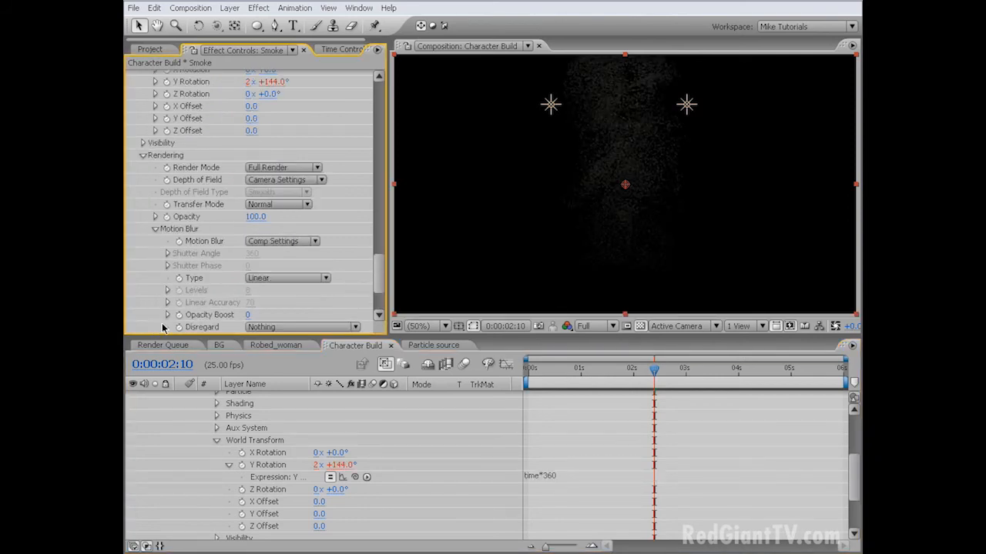
left_click(288, 244)
left_click(279, 254)
left_click(256, 253)
type("5")
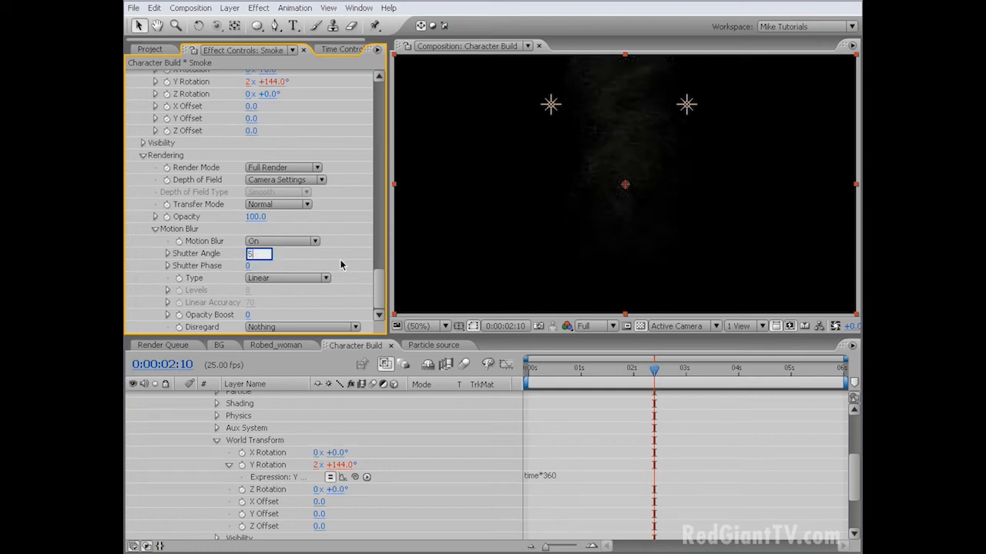
type("40")
key("Return")
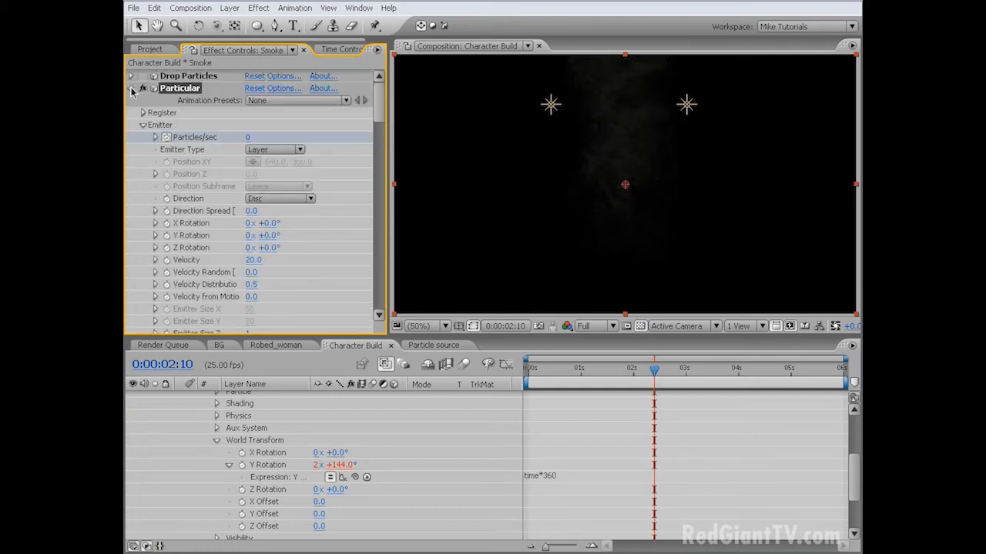
left_click(131, 88)
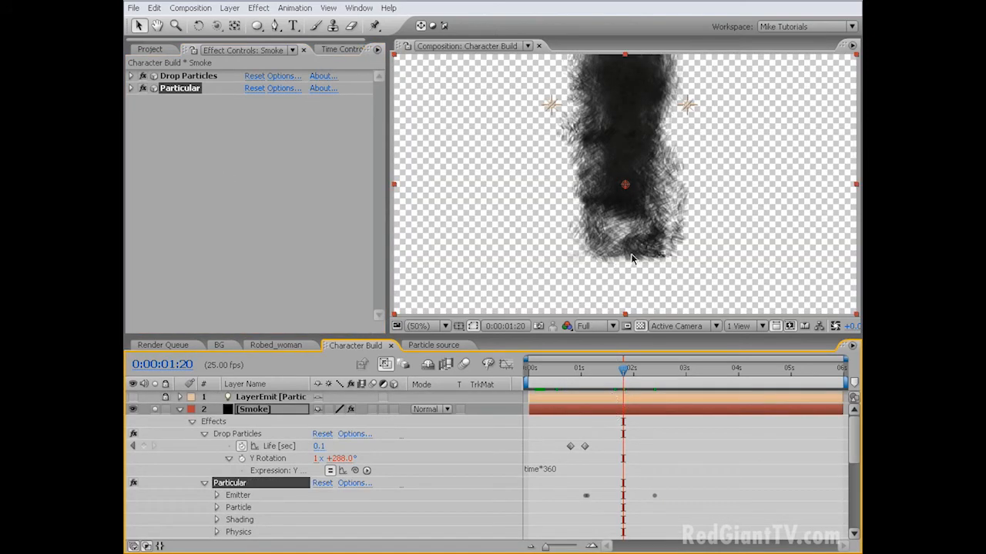
Step: Go to 0:00:01:00, change the Drop Particles Y Rotation expression to time*180, and collapse the Smoke layer
left_click(582, 372)
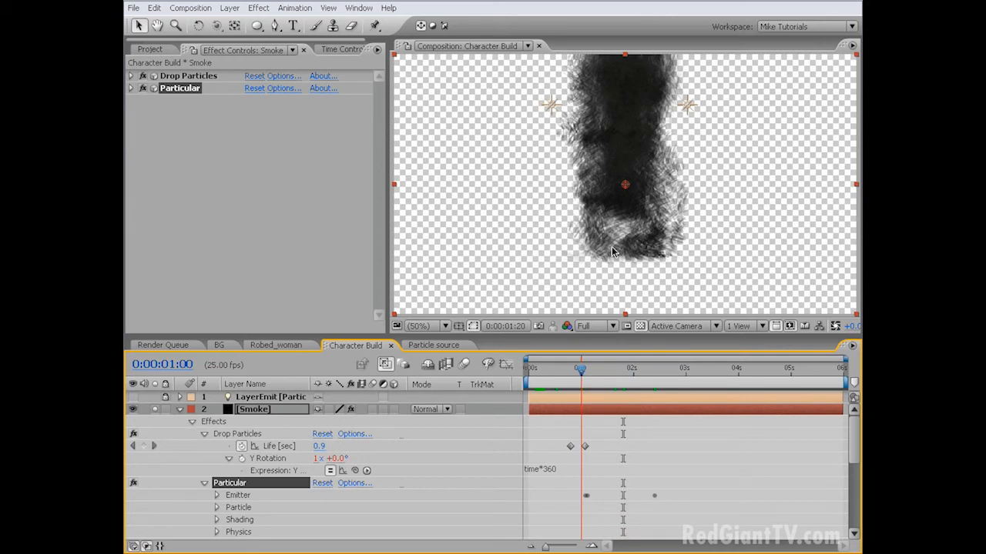
left_click(551, 472)
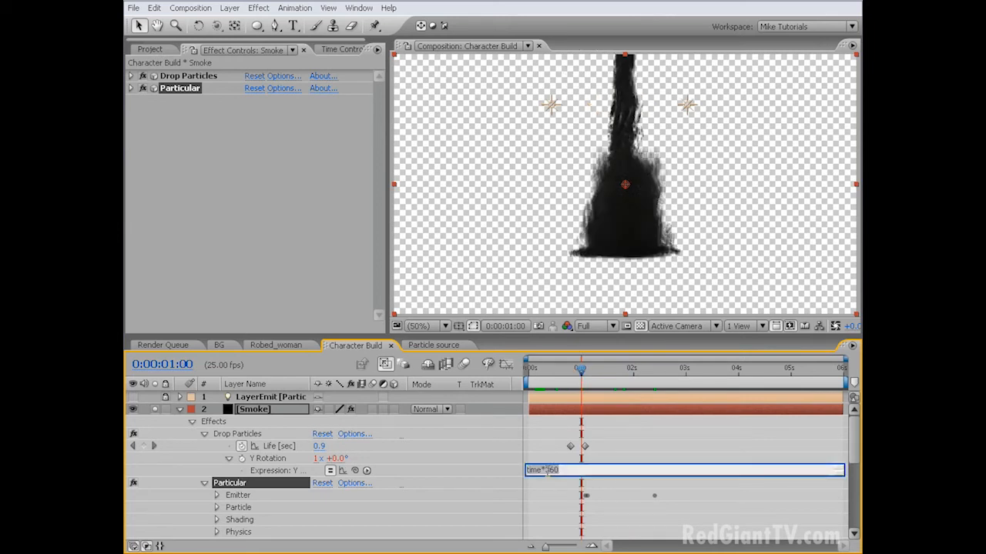
left_click_drag(546, 474, 567, 469)
type("18")
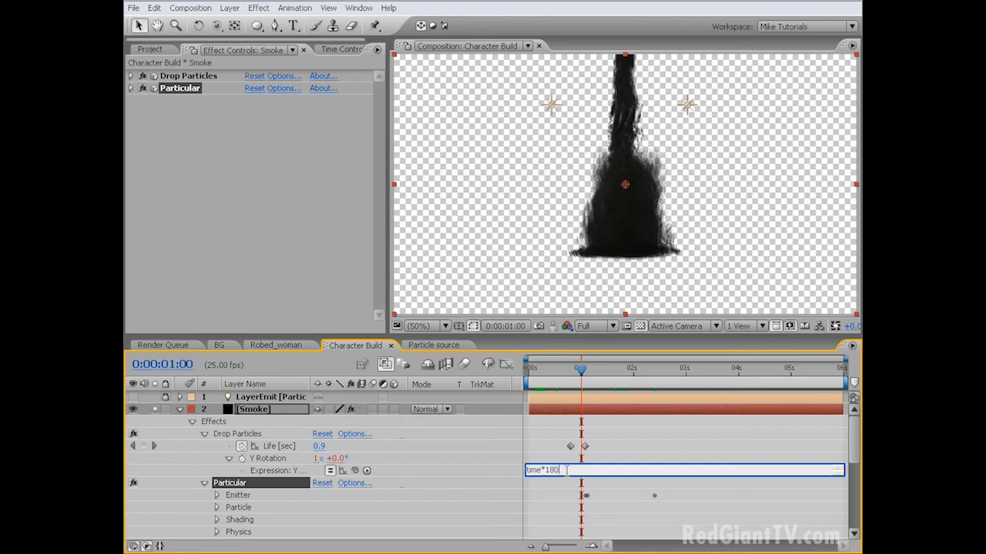
left_click(567, 475)
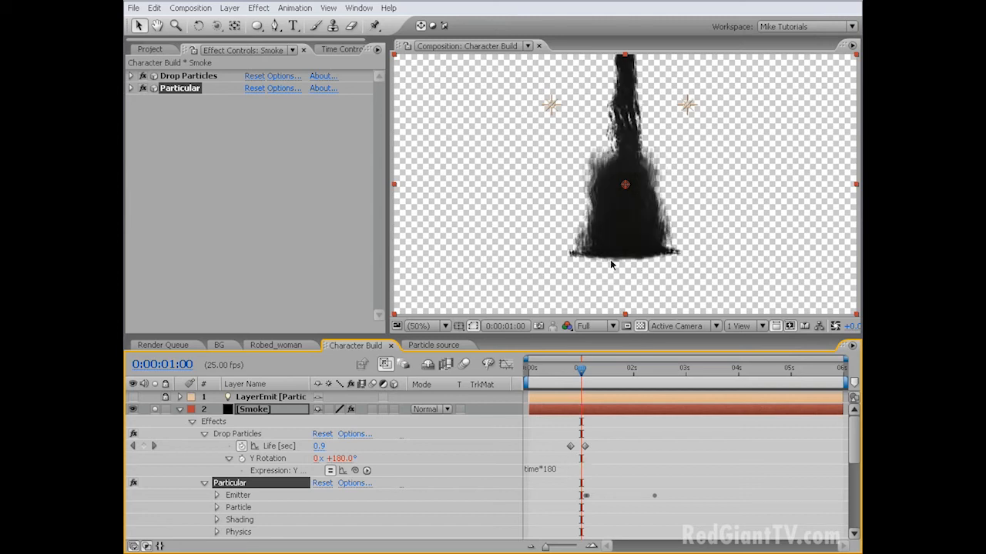
left_click(180, 411)
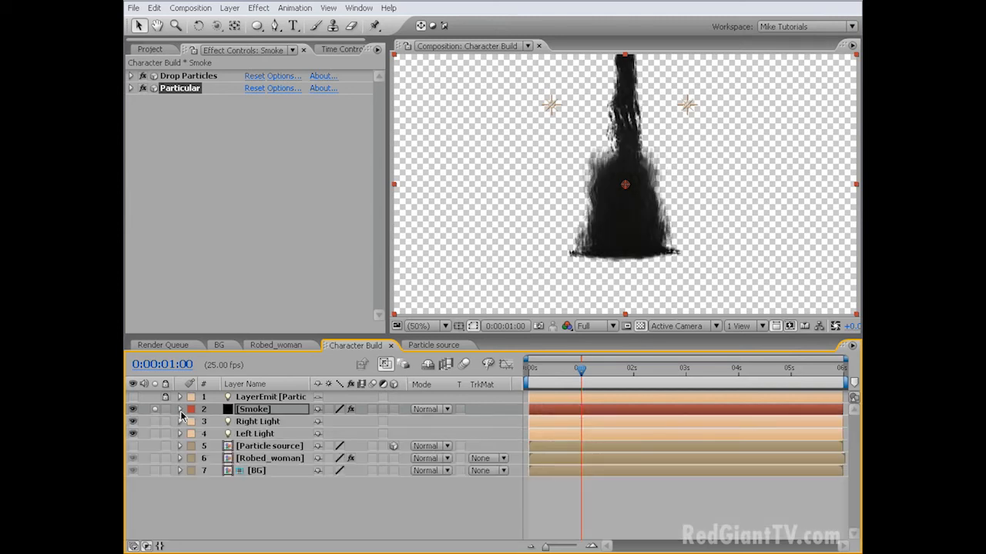
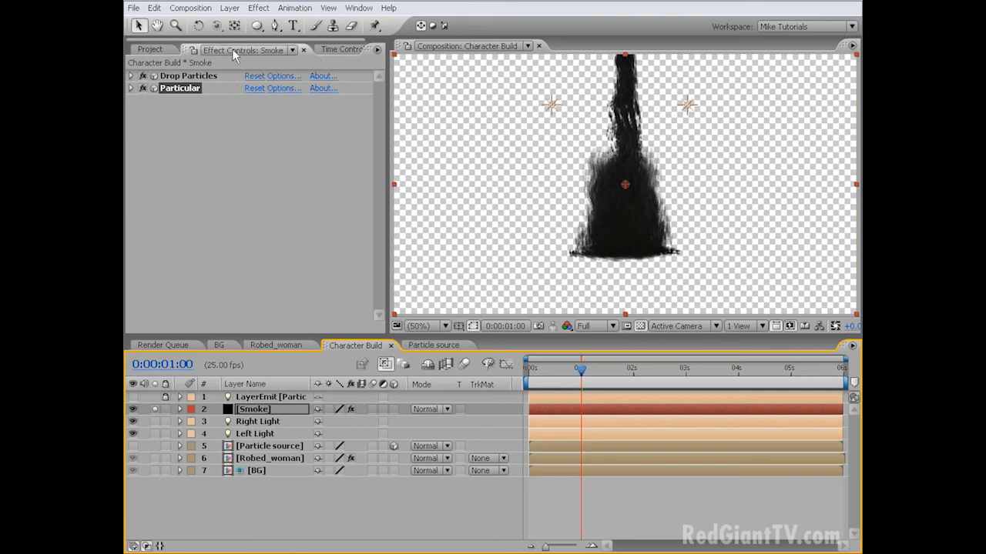
Step: Apply a Directional Blur to the Smoke layer with a Blur Length of 10
left_click(258, 9)
mouse_move(374, 92)
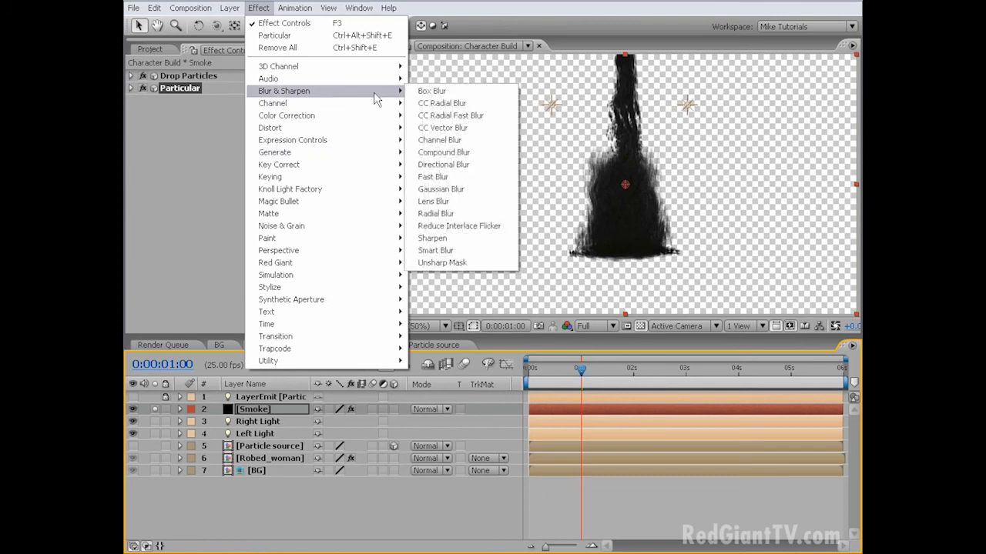
left_click(457, 173)
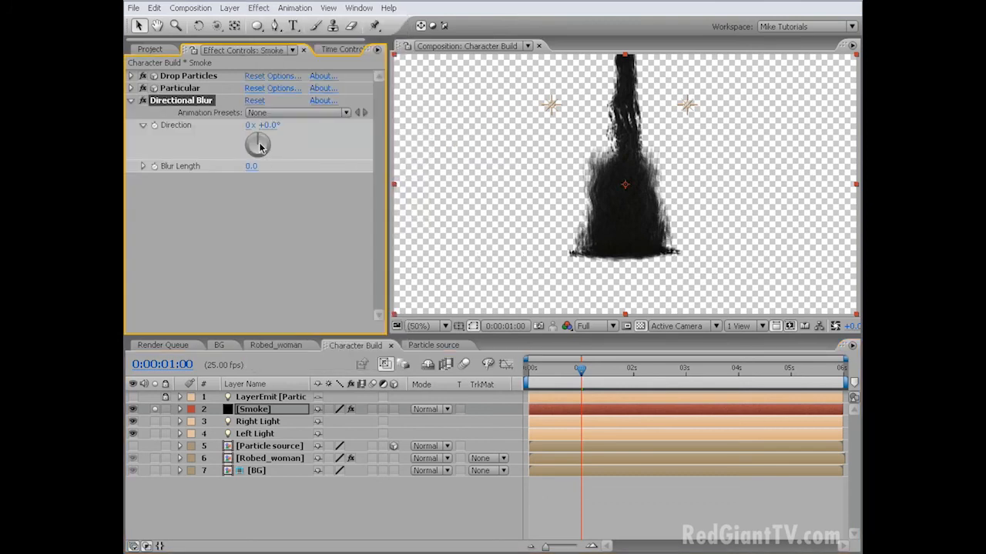
left_click(251, 167)
type("10")
key("Return")
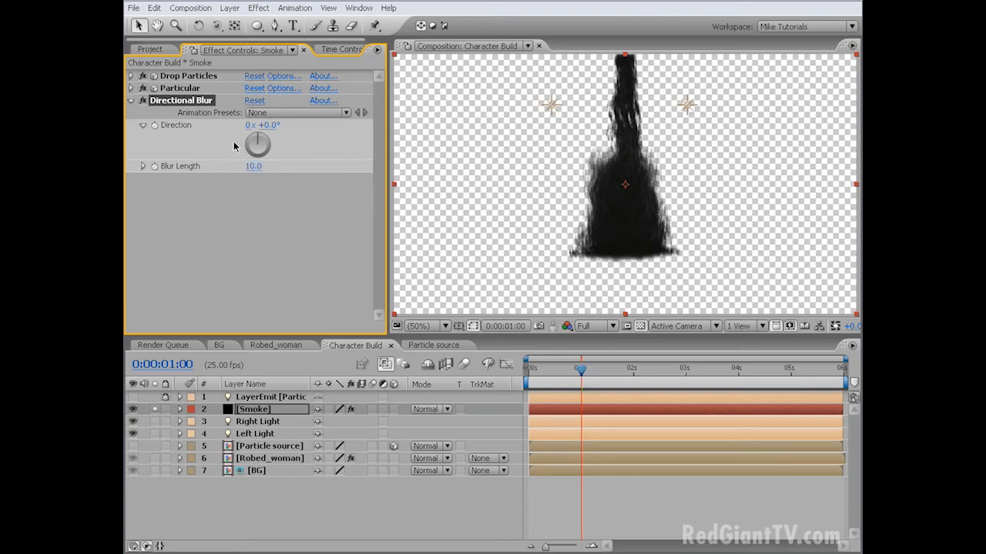
left_click(131, 100)
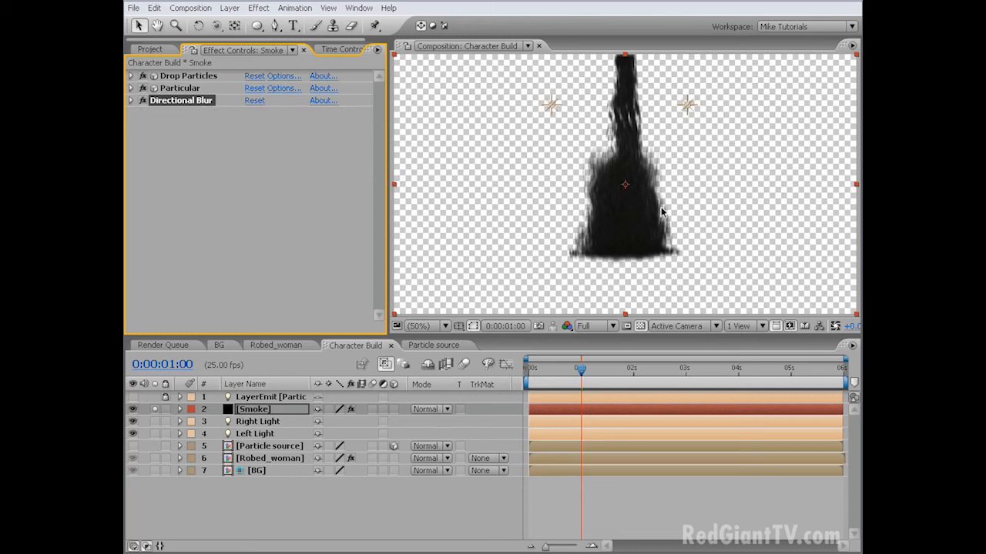
Step: Apply CC Vector Blur to the Smoke layer with an Amount of 200 and a Ridge Smoothness of 10
left_click(259, 9)
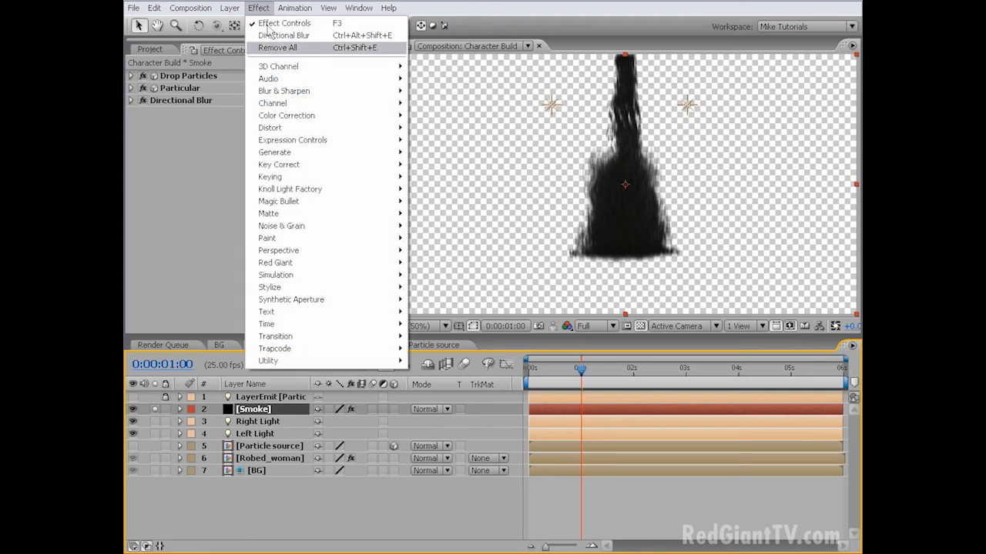
mouse_move(338, 92)
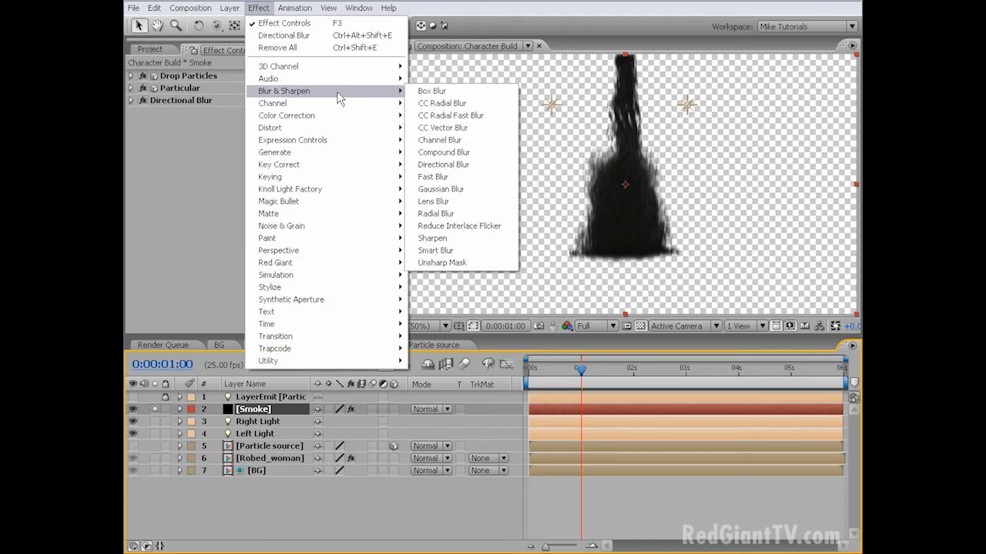
left_click(462, 128)
left_click(253, 150)
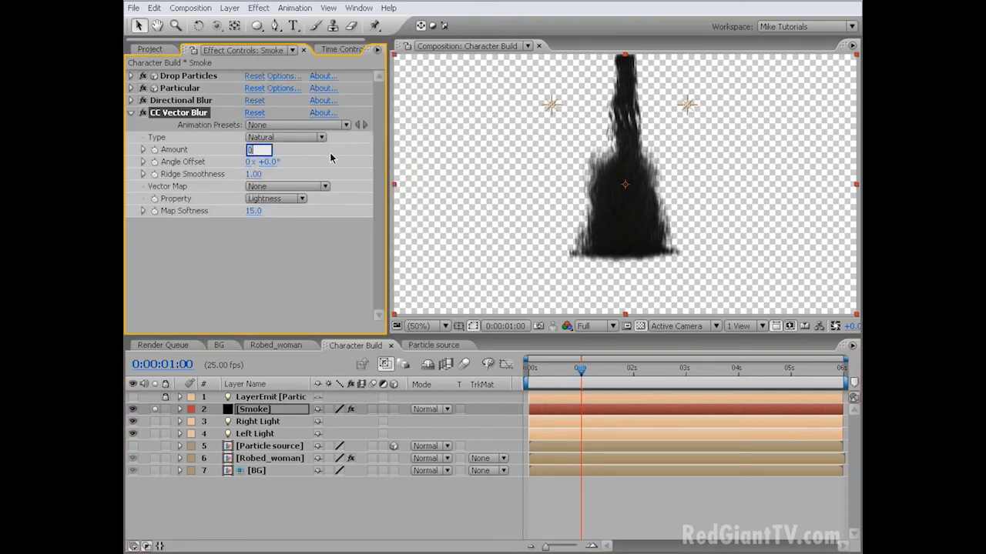
type("200")
key("Return")
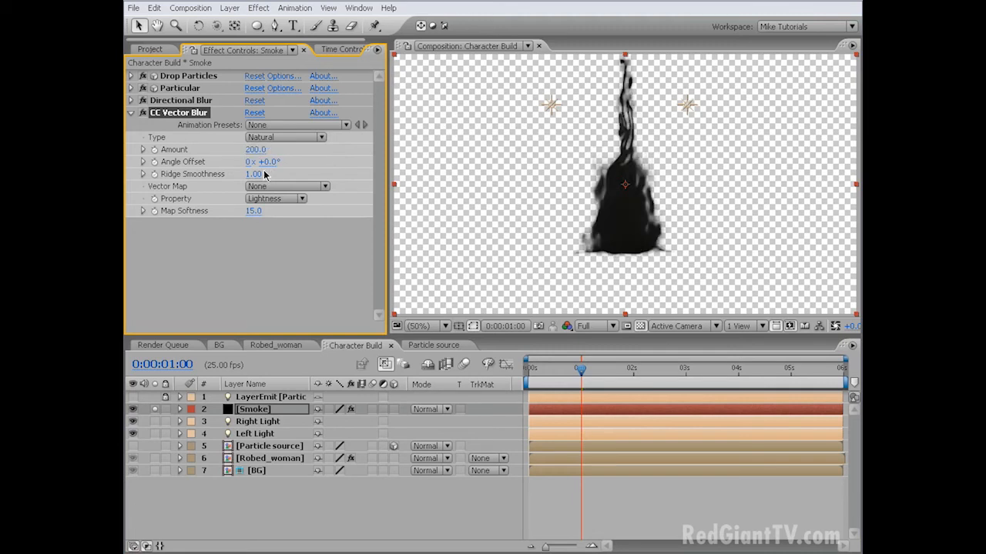
left_click(253, 175)
type("10")
key("Return")
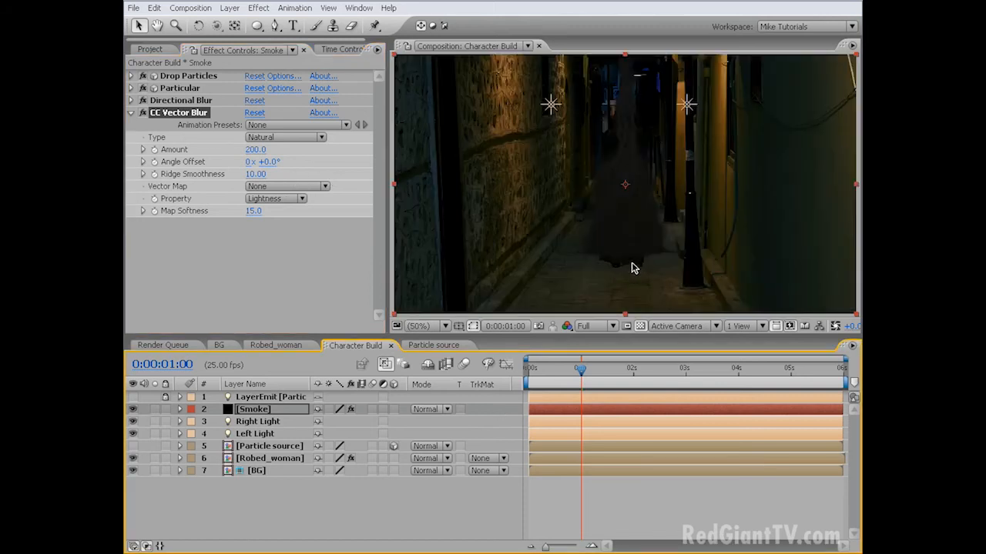
Step: Move the Robed_woman layer up so its Position is 640, 322
left_click(261, 460)
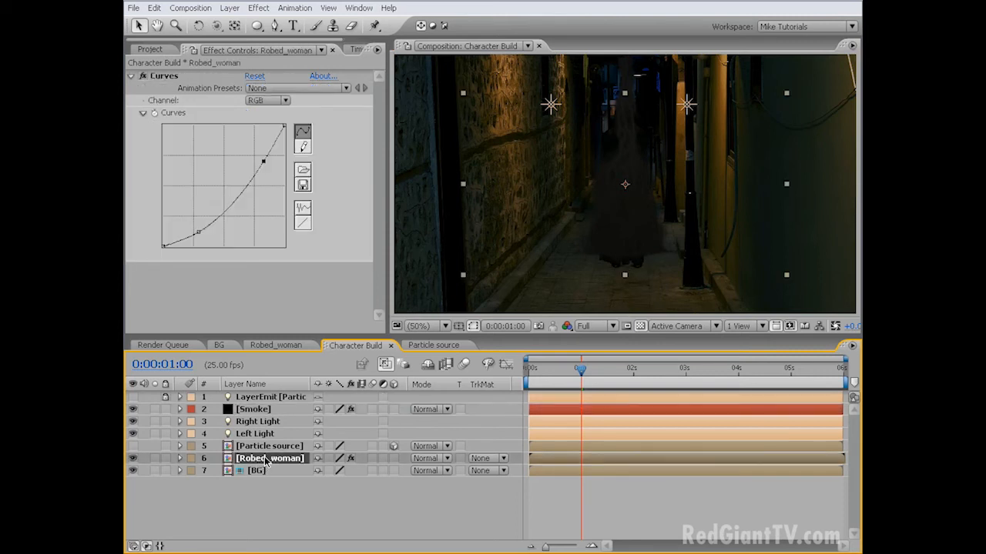
key("p")
left_click_drag(348, 471, 323, 471)
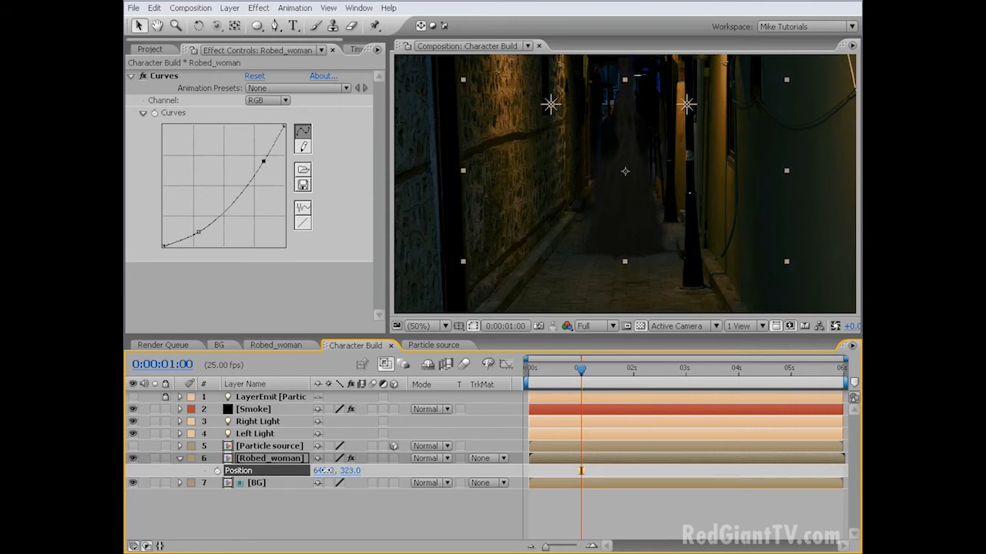
left_click(344, 517)
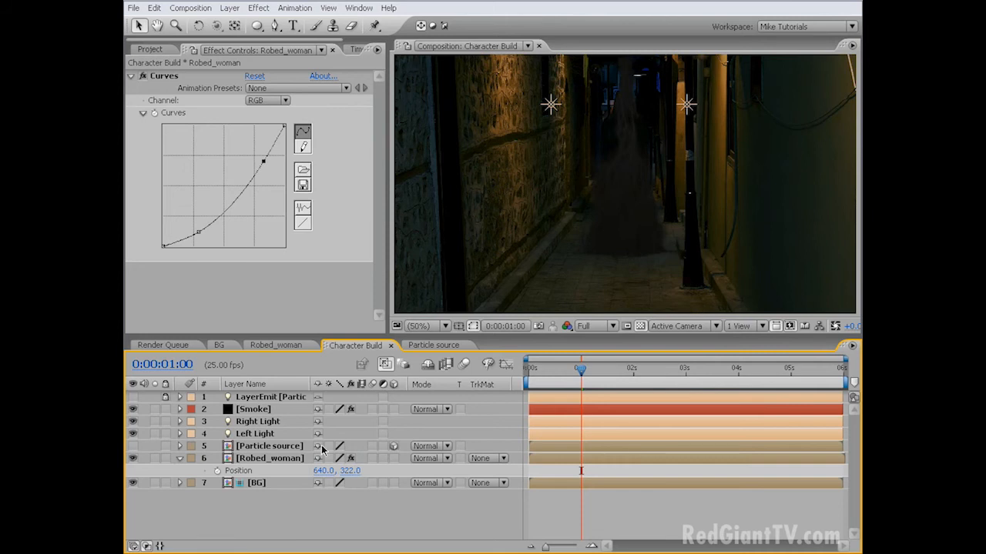
Step: Apply a Linear Wipe effect to the Robed_woman layer and set its Wipe Angle to 180°
left_click(269, 458)
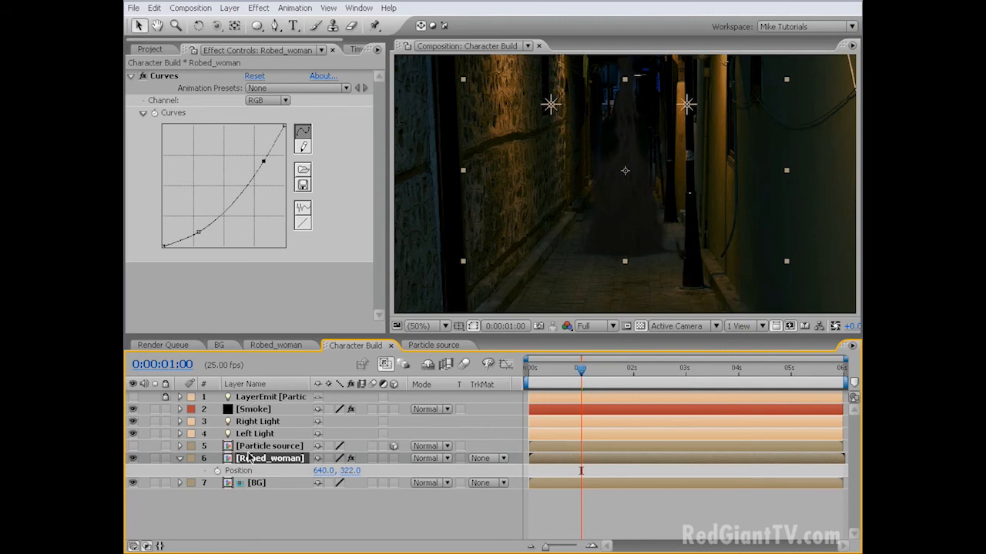
left_click(258, 8)
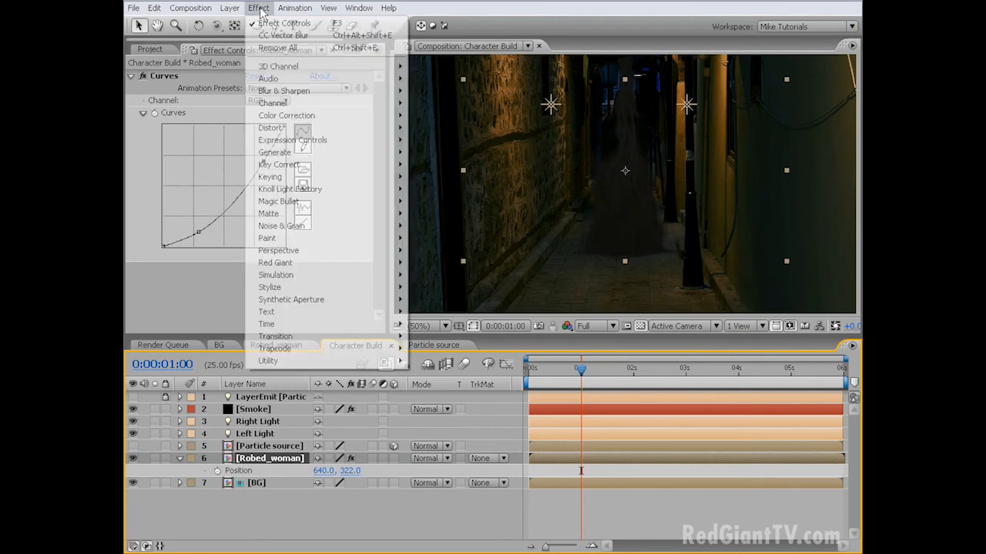
mouse_move(335, 342)
left_click(438, 484)
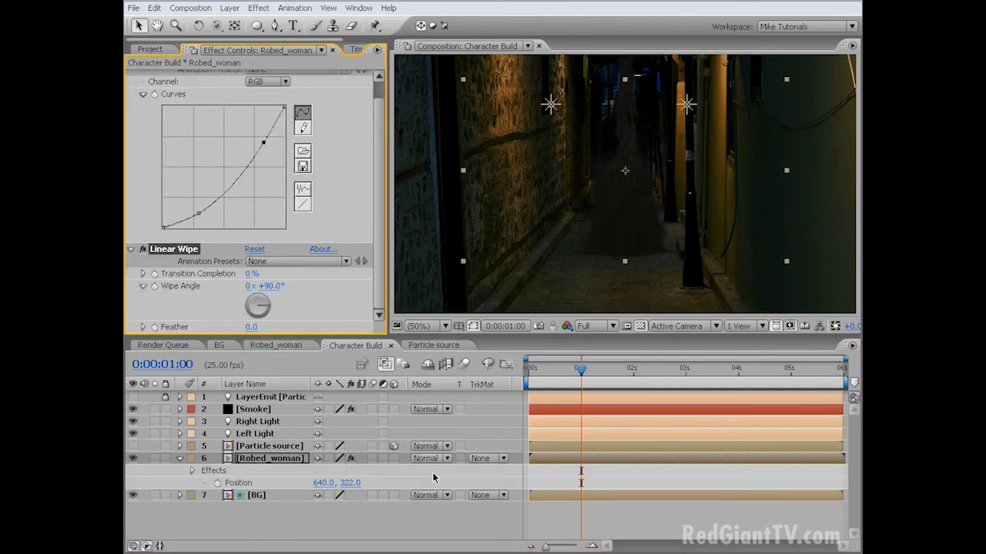
left_click(271, 287)
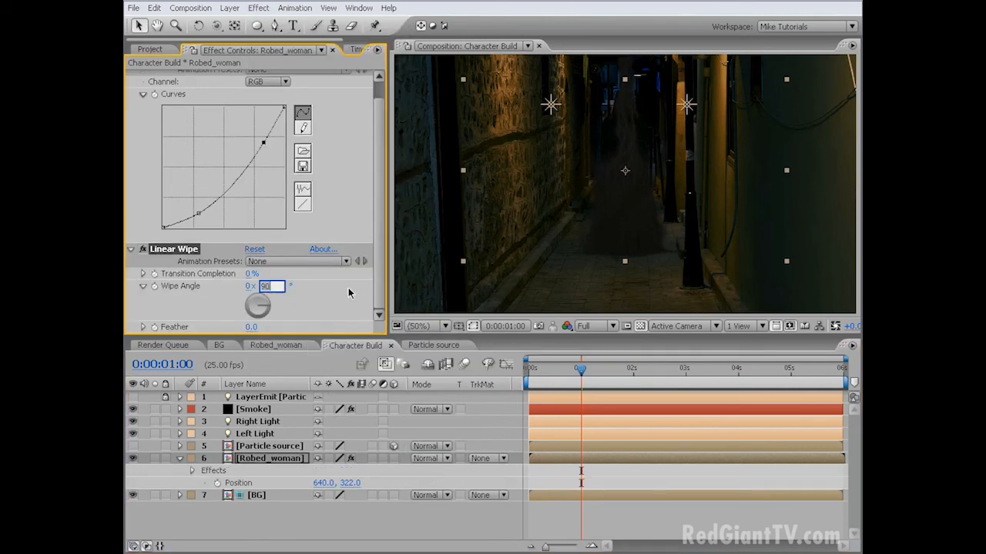
type("180")
key("Return")
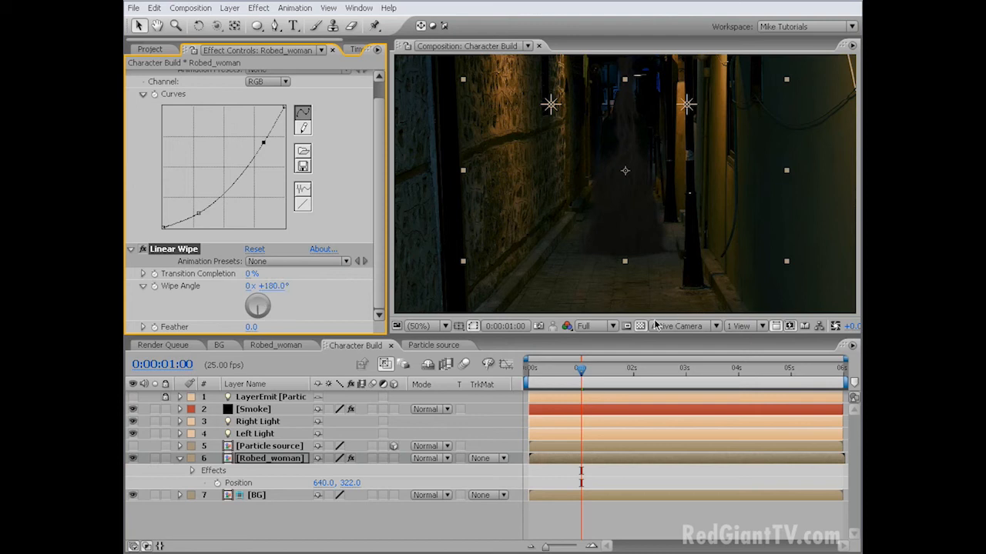
Step: Keyframe the Linear Wipe's Transition Completion from 100% at 0:00:01:12 to 0% at 0:00:02:06
left_click_drag(580, 371, 606, 374)
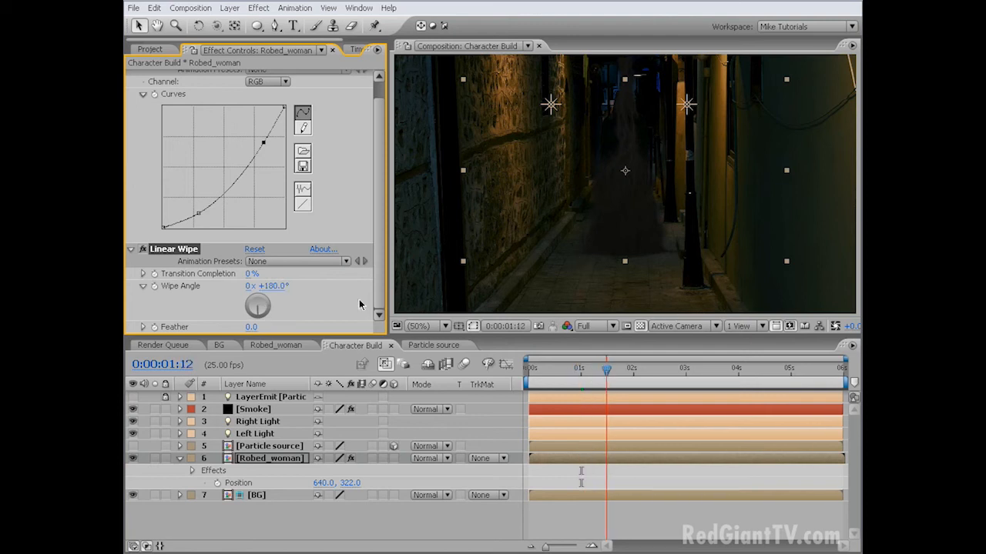
left_click(156, 274)
left_click_drag(288, 274, 452, 280)
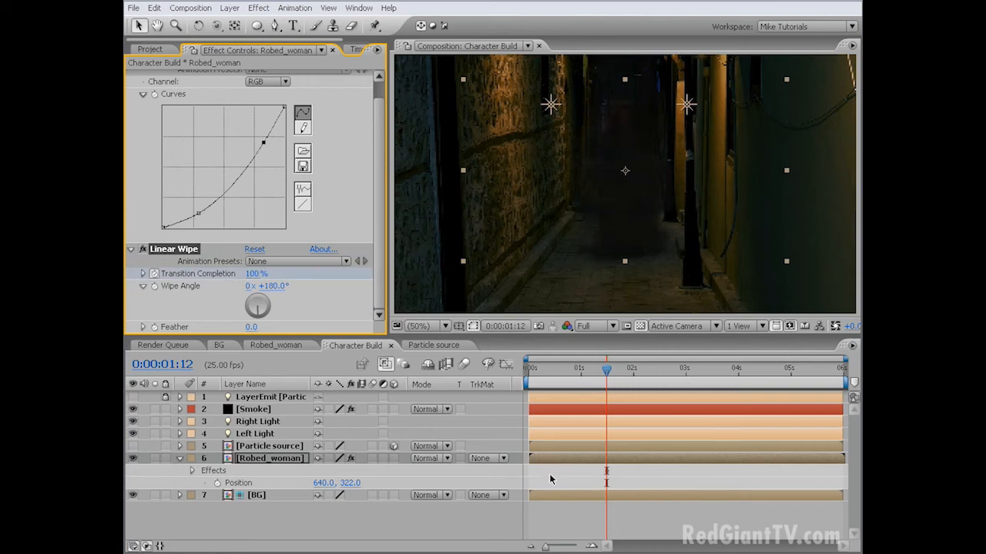
left_click(646, 388)
left_click(257, 274)
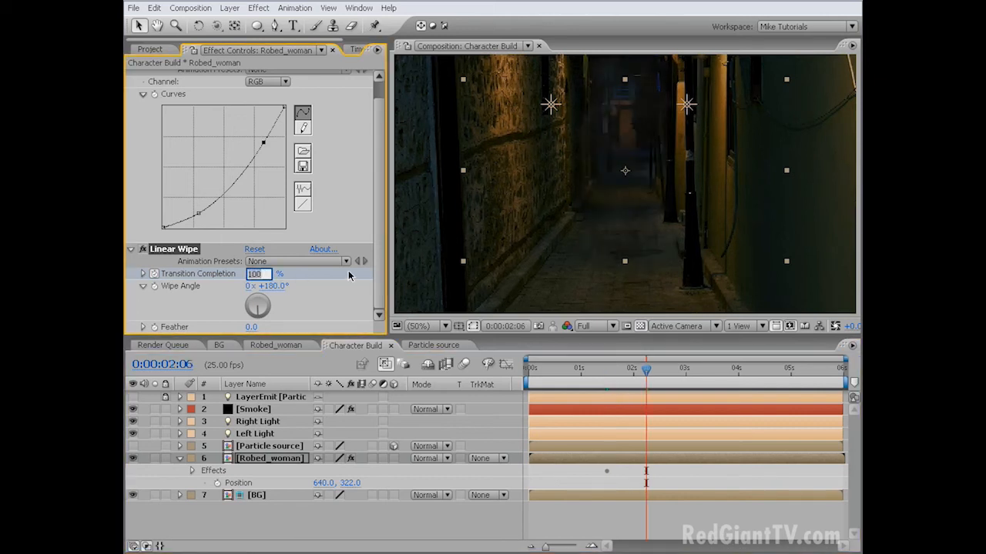
key("Return")
Step: Set the Linear Wipe's Feather to 60, scrub through the reveal to 0:00:02:13, and collapse the Robed_woman layer
left_click(626, 370)
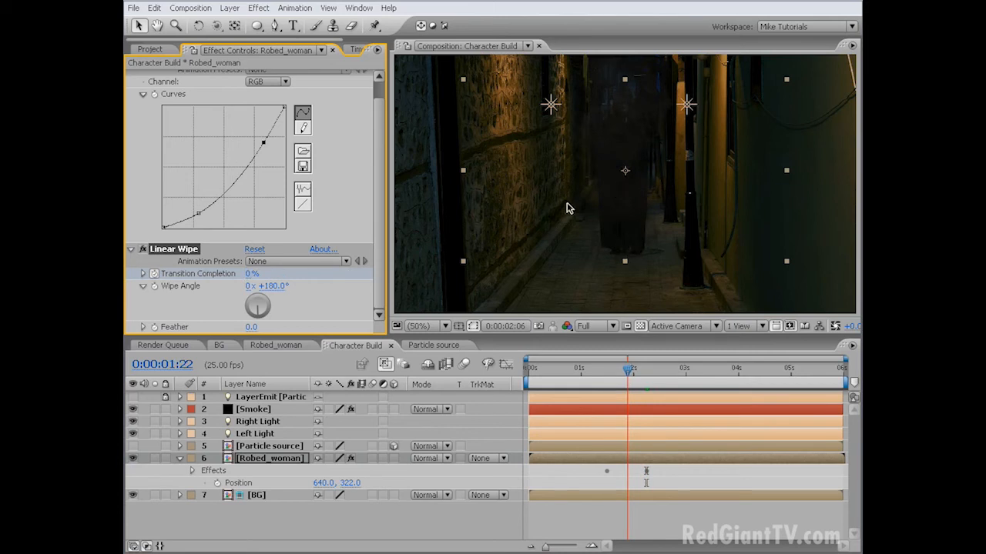
left_click(251, 327)
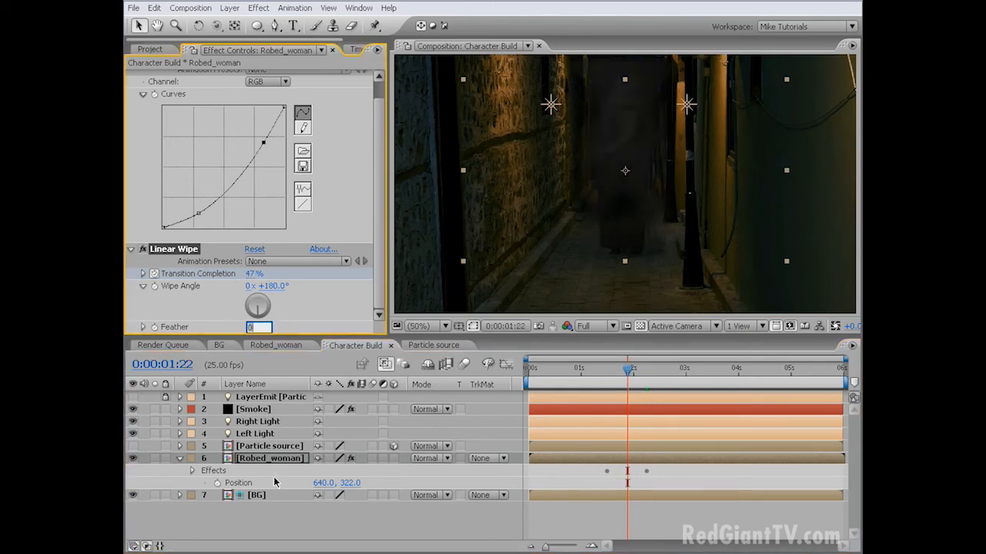
key("Return")
left_click_drag(608, 372, 660, 372)
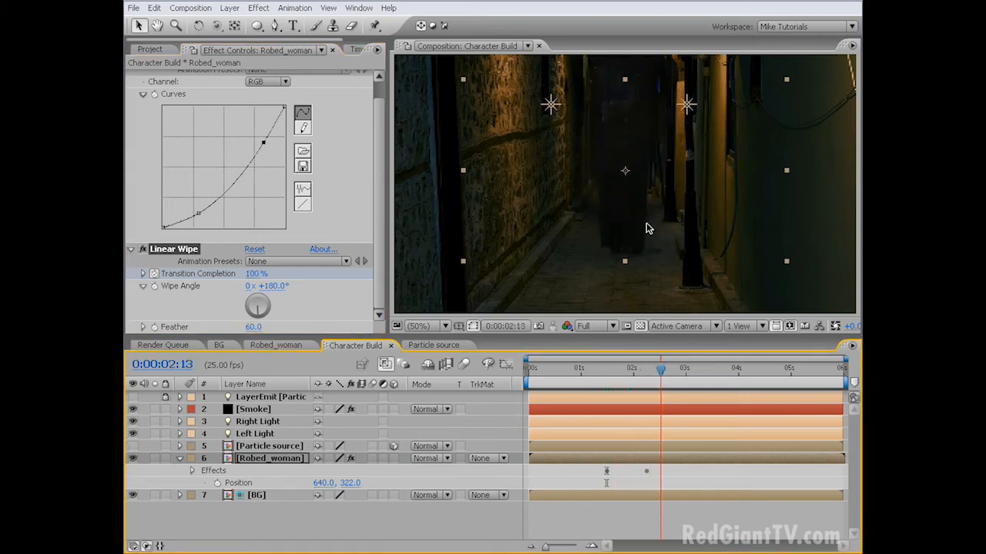
left_click(180, 459)
Step: Create a new composition named MidComp using the HDV/HDTV 720 25 preset
key("ctrl+0")
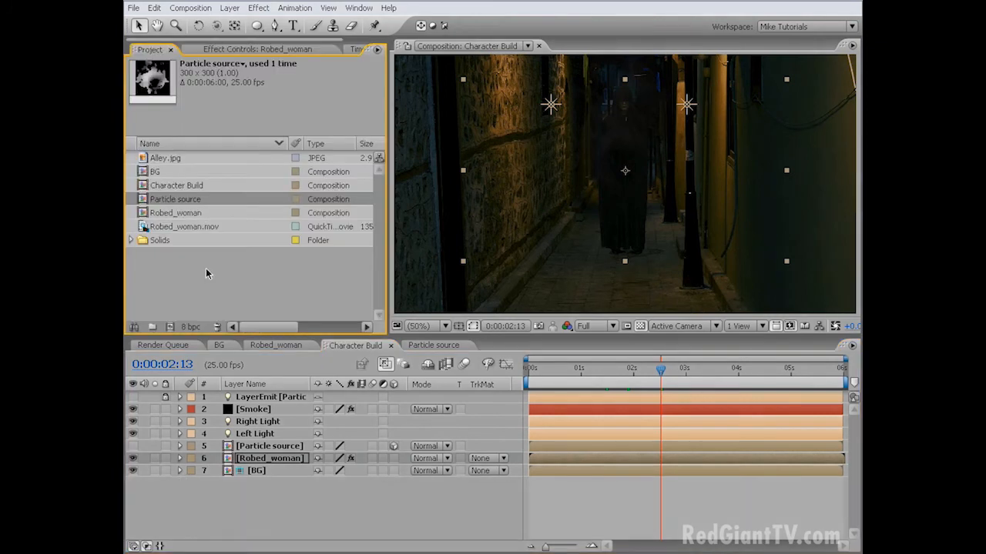
left_click(190, 8)
left_click(197, 24)
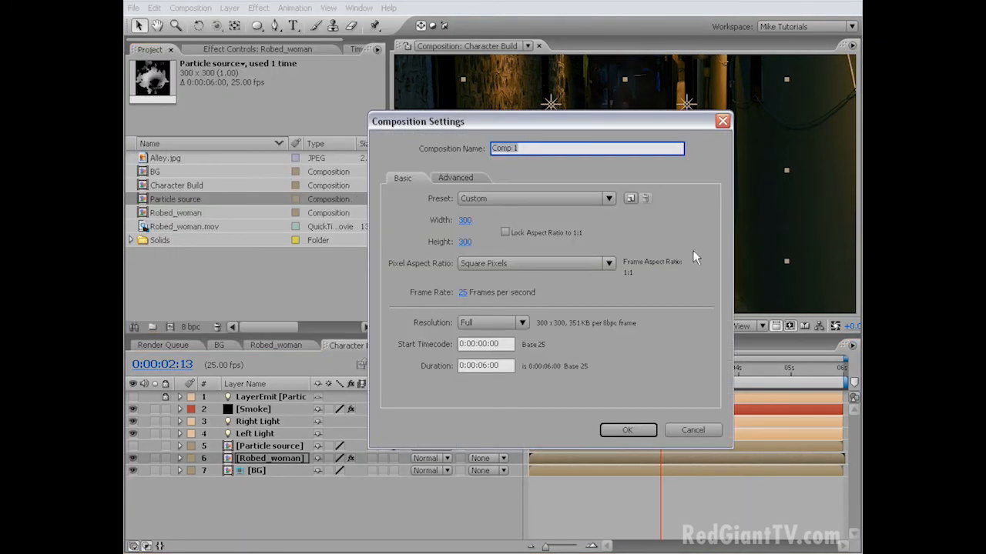
left_click(543, 203)
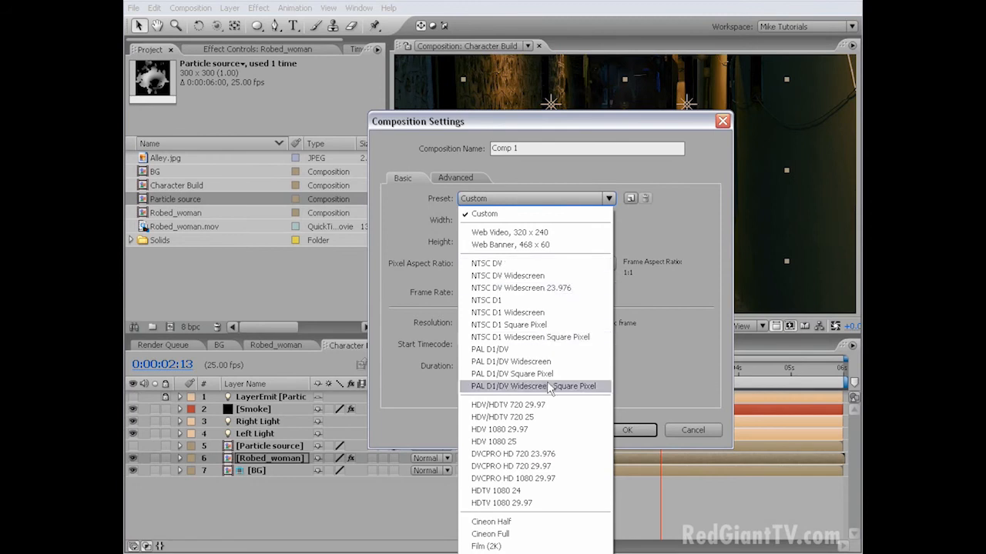
left_click(539, 419)
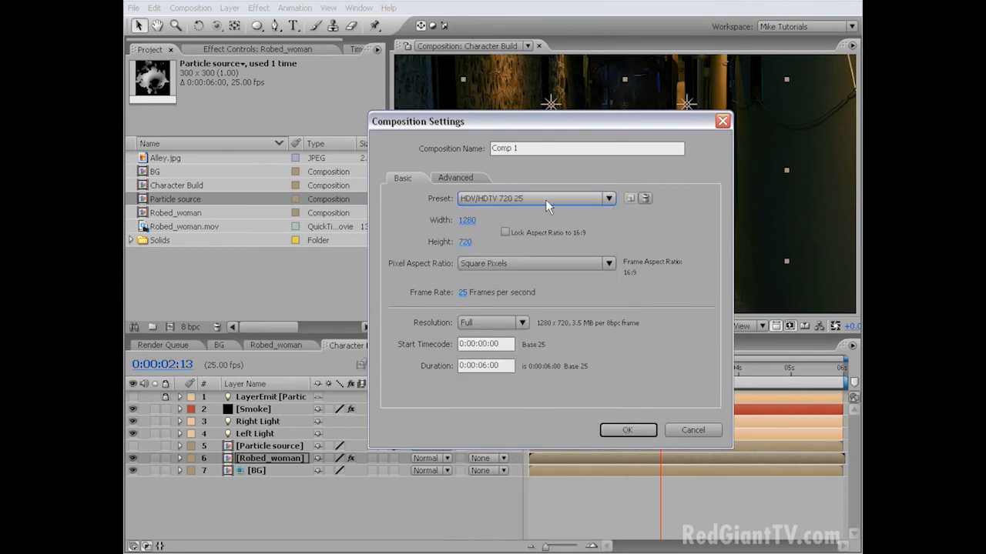
double_click(536, 147)
type("MidComp")
key("Return")
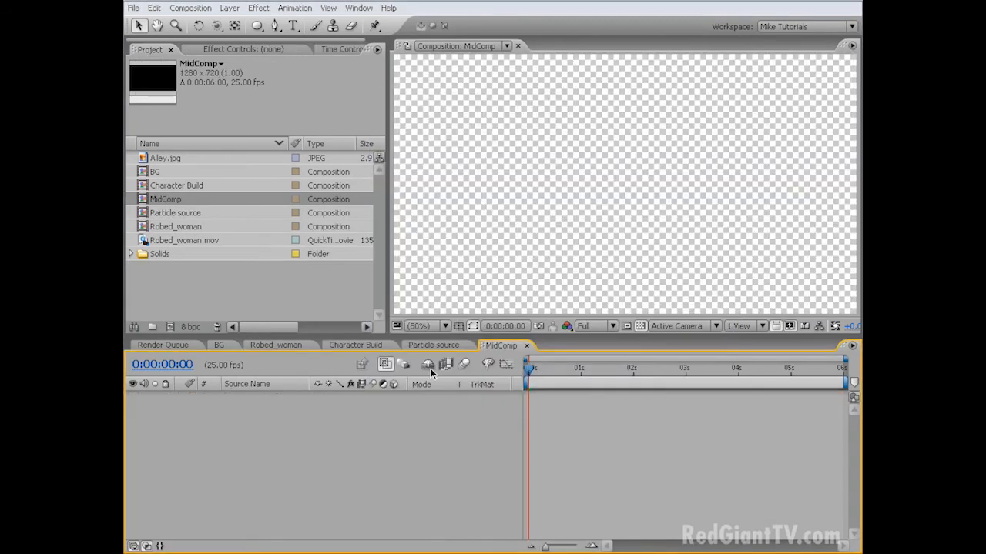
Step: Add the Character Build and BG compositions to MidComp with BG underneath, and go to 0:00:01:10
left_click(160, 184)
left_click_drag(164, 184, 176, 428)
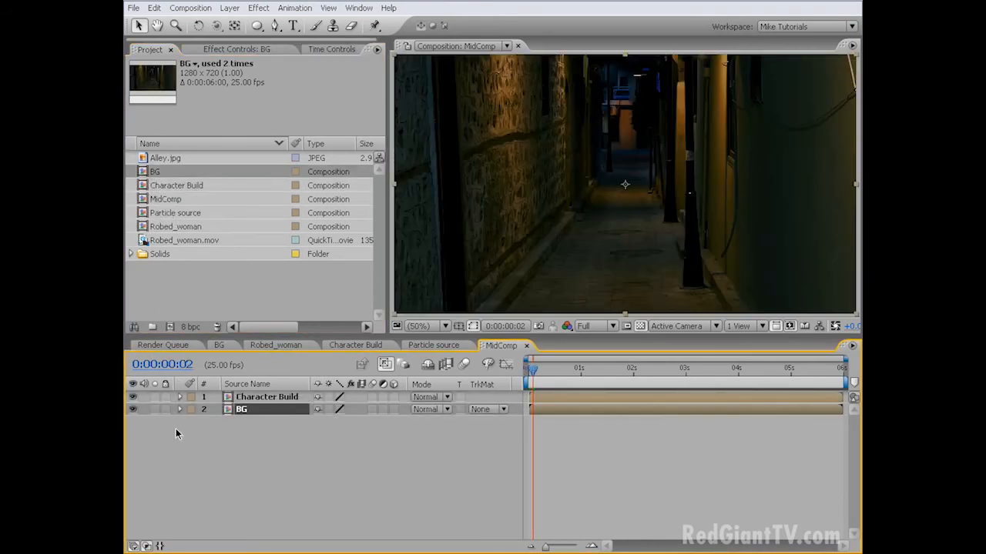
left_click(133, 410)
left_click_drag(566, 369, 602, 369)
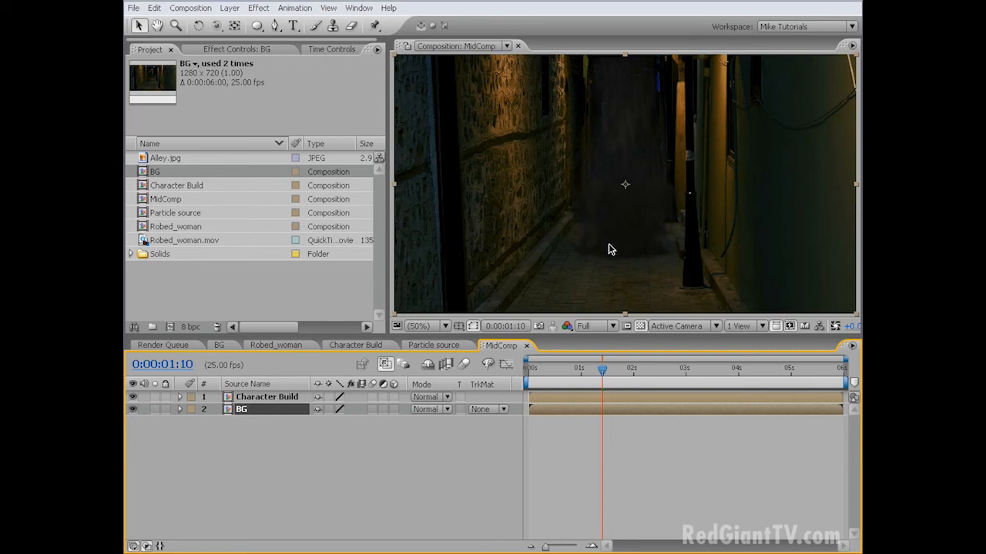
Step: Apply the RG Shadow effect to the Character Build layer
left_click(265, 397)
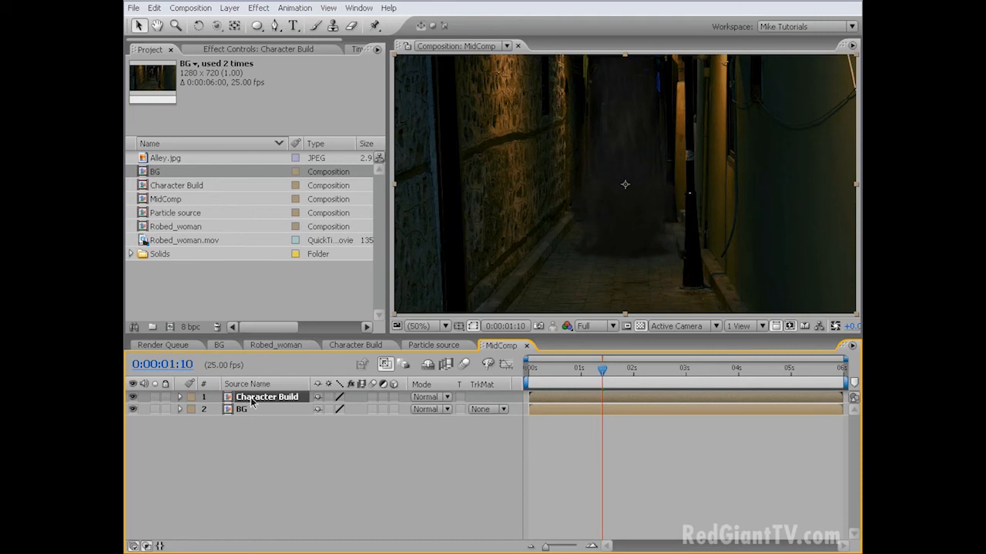
left_click(258, 8)
mouse_move(329, 291)
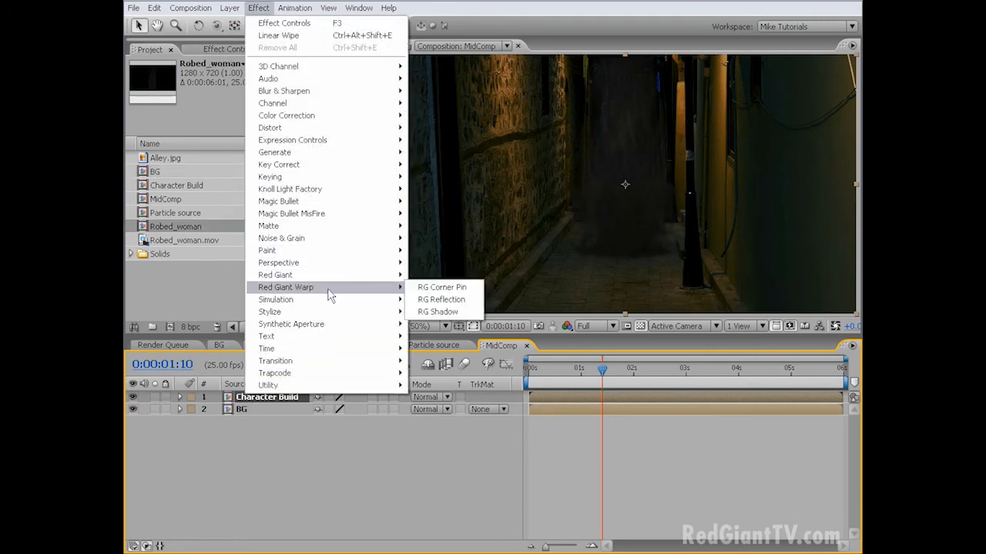
left_click(440, 312)
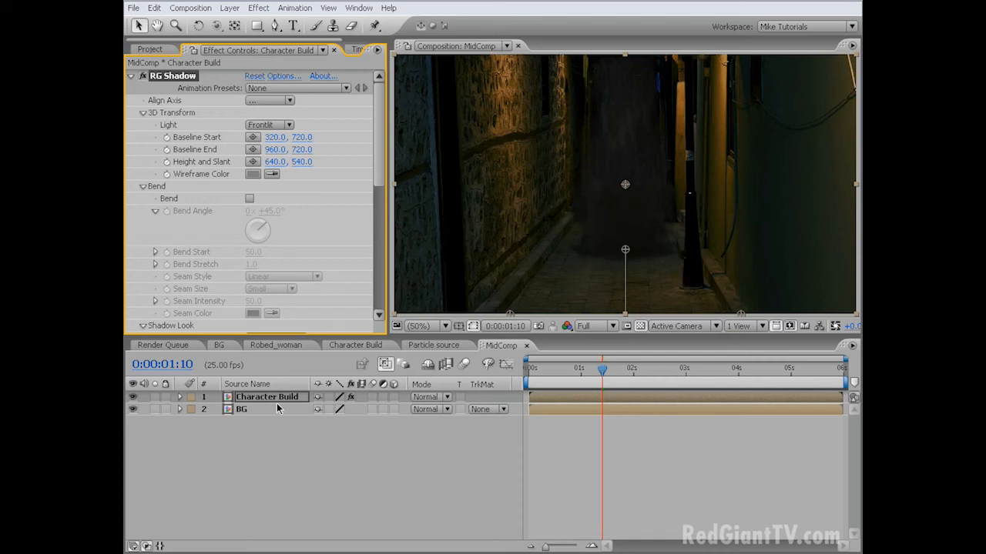
Step: Place the shadow baseline under the smoke from about 492, 588 to 786, 584, with Height and Slant near 614, 520
left_click(513, 316)
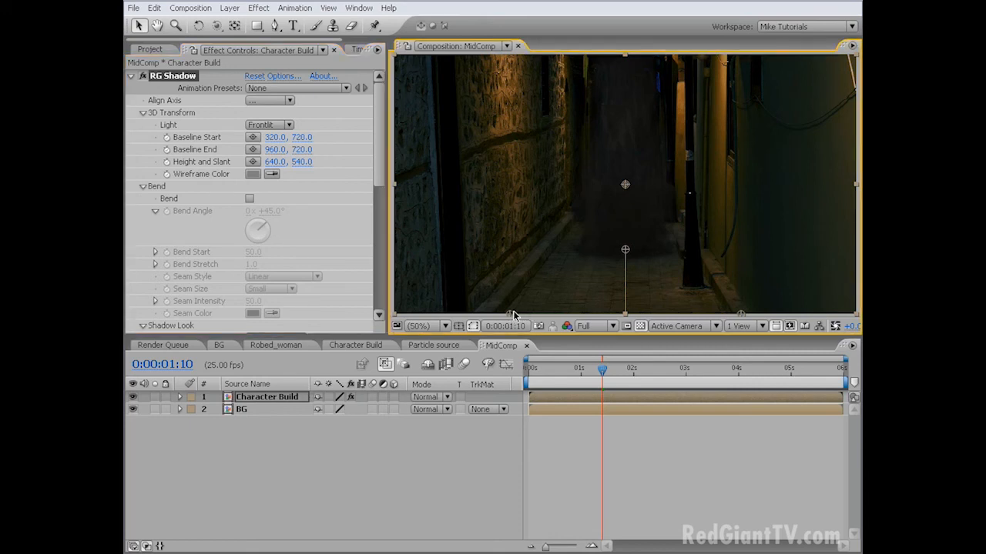
left_click_drag(510, 315, 571, 266)
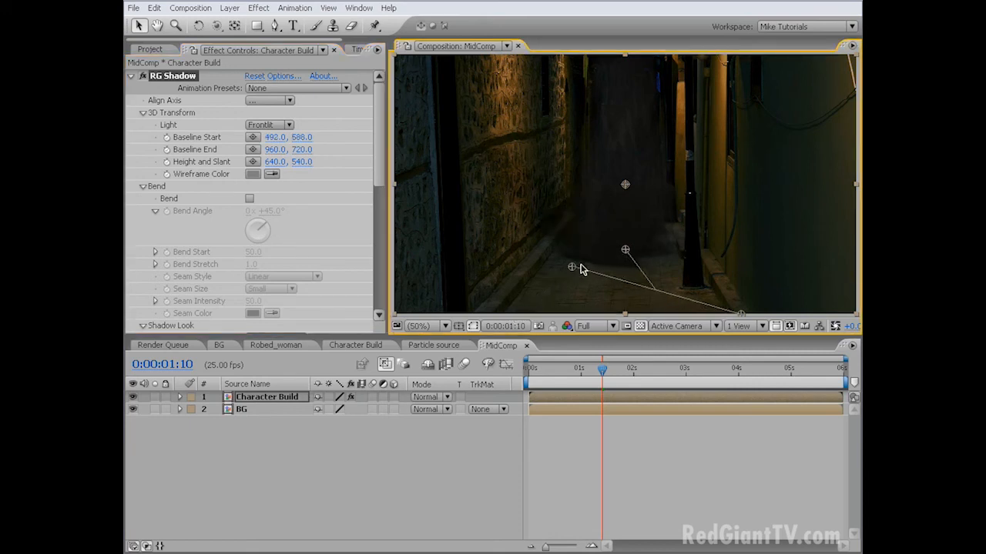
left_click_drag(741, 314, 677, 267)
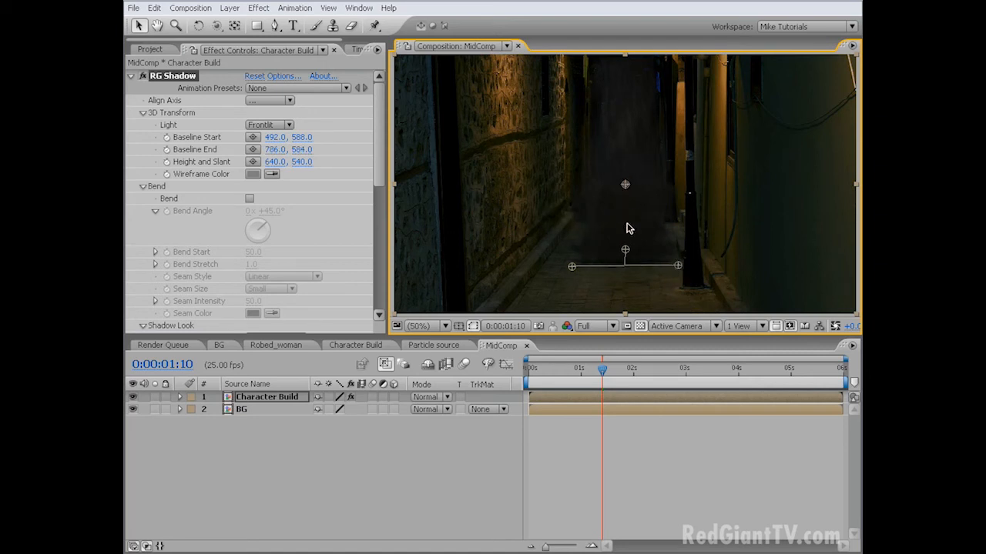
mouse_move(619, 241)
left_mouse_down()
mouse_move(598, 238)
mouse_move(621, 228)
mouse_move(616, 243)
left_mouse_up()
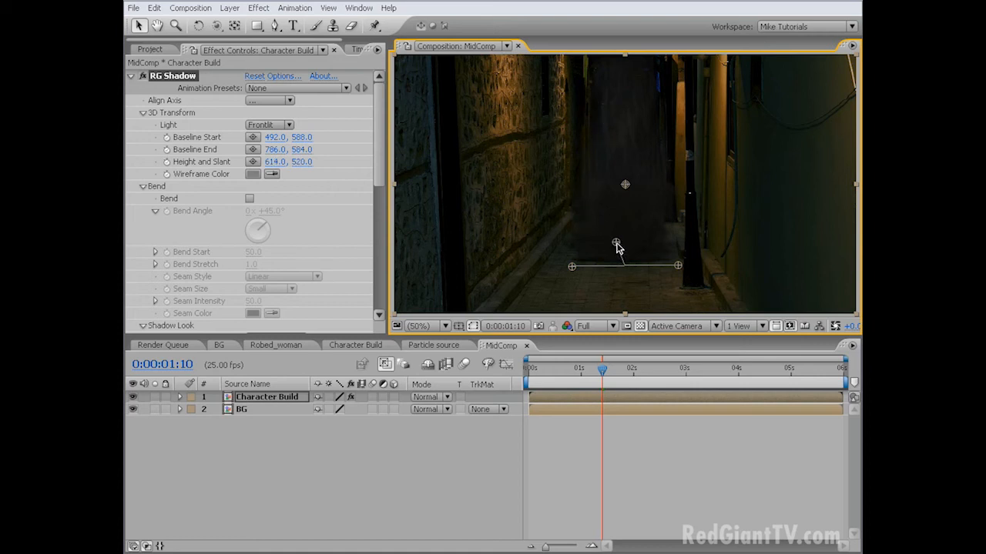
left_click_drag(616, 241, 617, 240)
left_click_drag(571, 268, 570, 265)
Step: Set the RG Shadow Softness to 30
left_click_drag(378, 143, 365, 232)
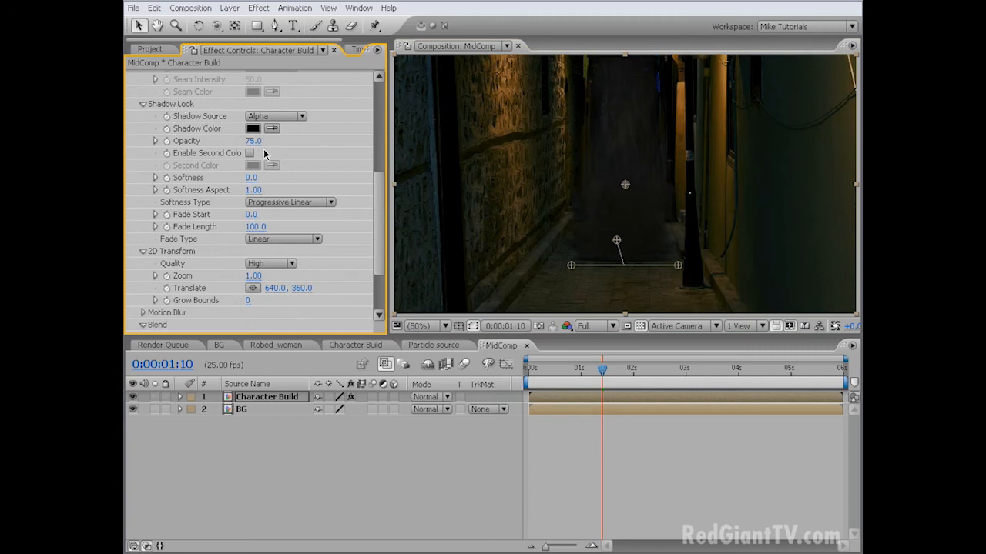
left_click(251, 178)
key("Return")
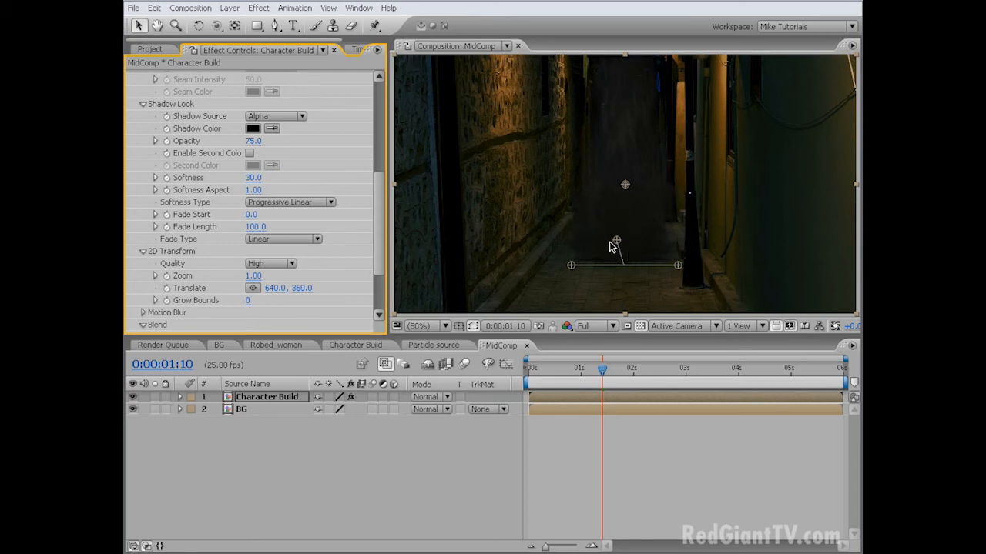
Step: With the preview exposure raised and the shadow slanted toward the right wall, set Fade Start to 60 and Fade Length to 15
left_click(851, 328)
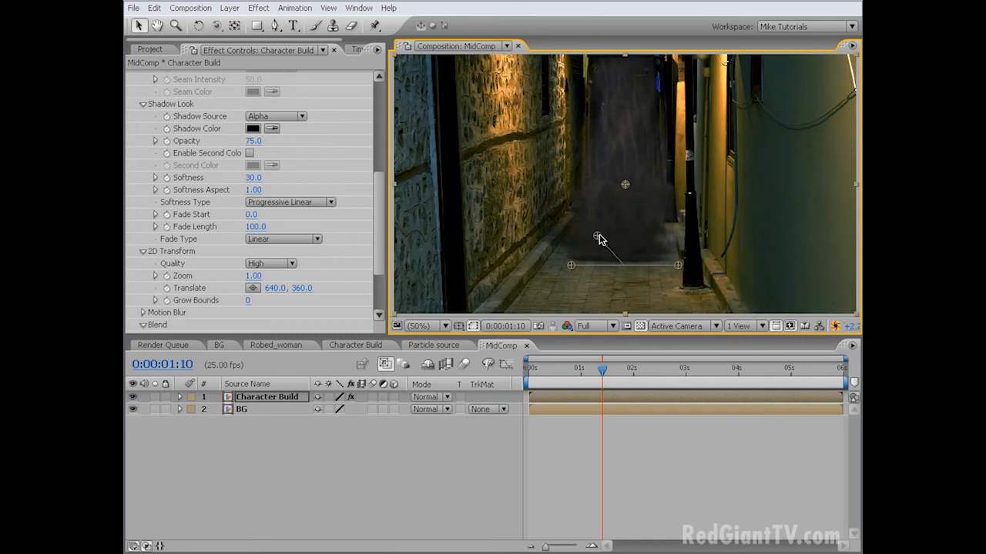
left_click_drag(614, 236, 668, 235)
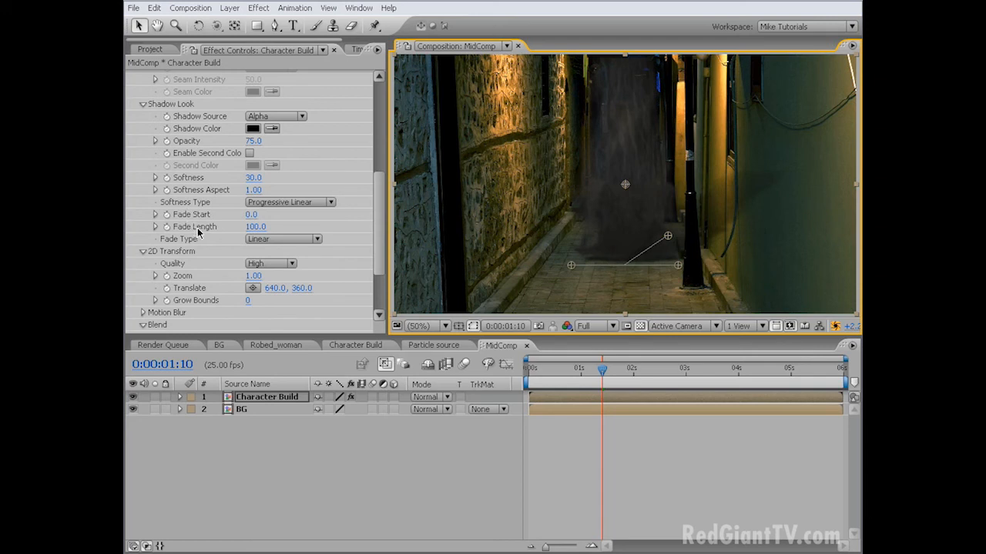
left_click(257, 228)
left_click(253, 214)
type("60")
key("Return")
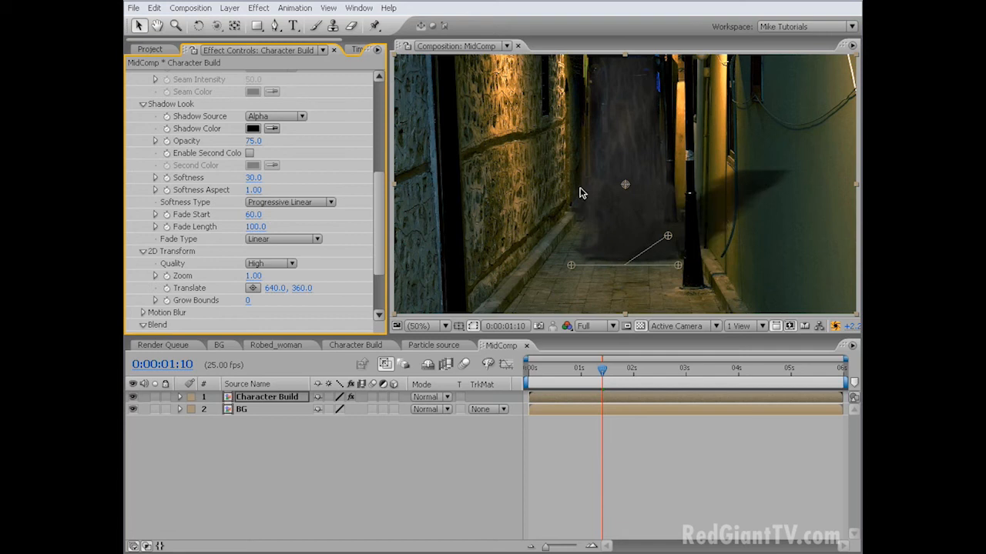
left_click_drag(256, 227, 196, 227)
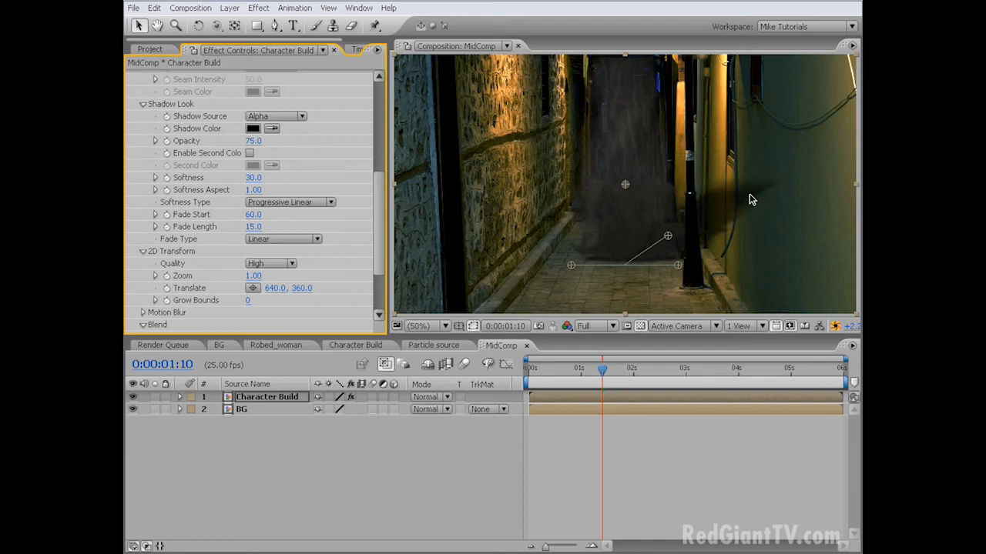
Step: Slant the shadow back to just left of the baseline's centre and reset the preview exposure
left_click_drag(670, 235, 612, 236)
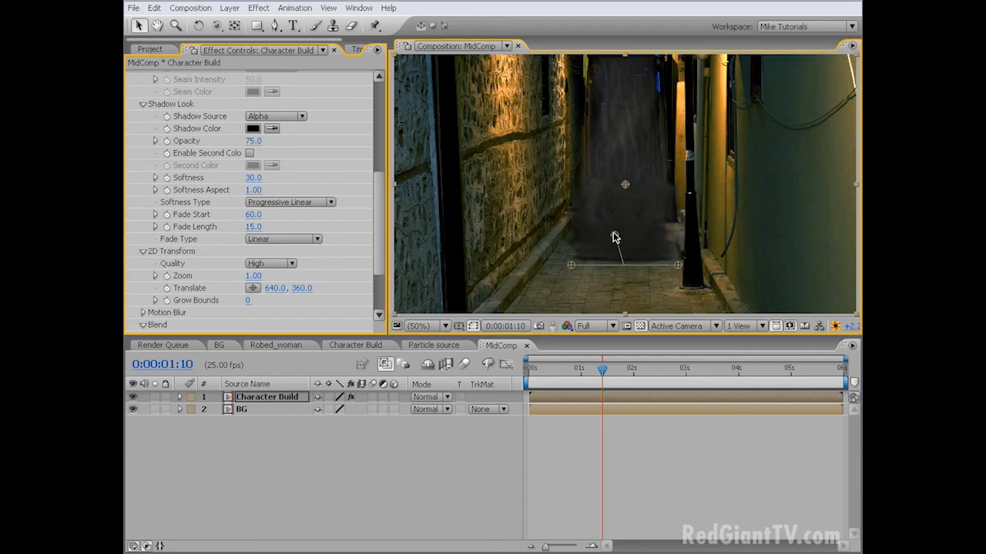
left_click(836, 327)
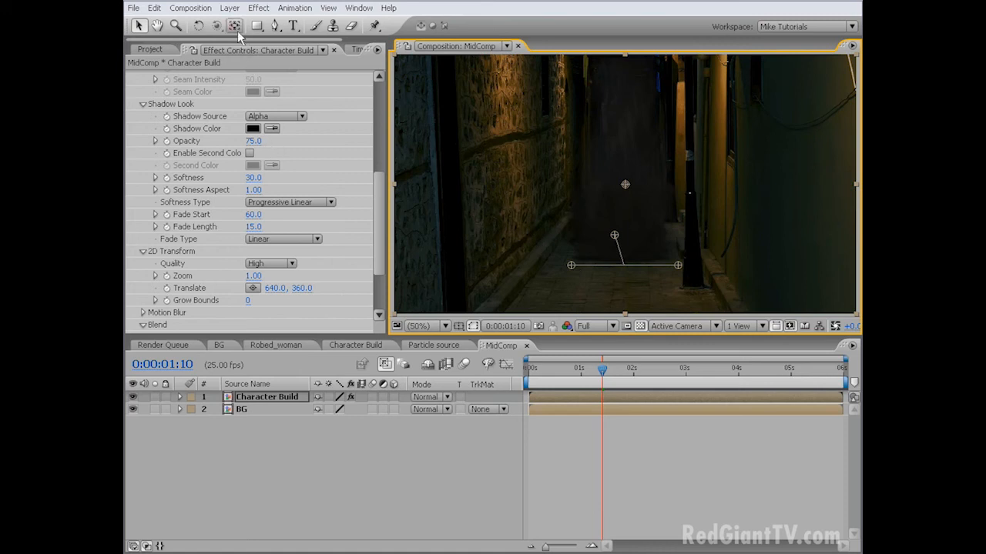
Step: Add a new adjustment layer above the Character Build layer in MidComp
left_click(229, 8)
mouse_move(242, 24)
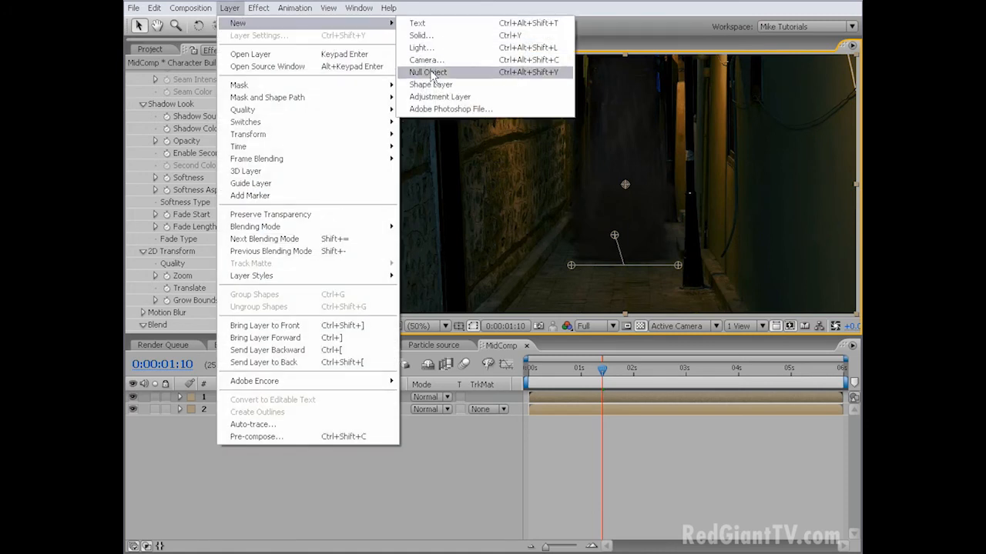
left_click(435, 96)
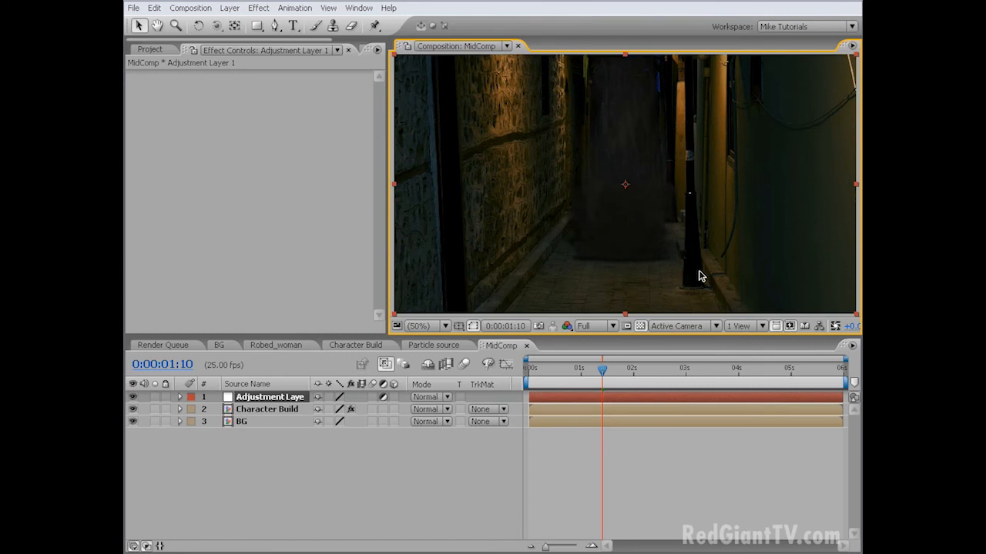
Step: Apply the Magic Bullet Looks effect to the new adjustment layer in MidComp
left_click(259, 8)
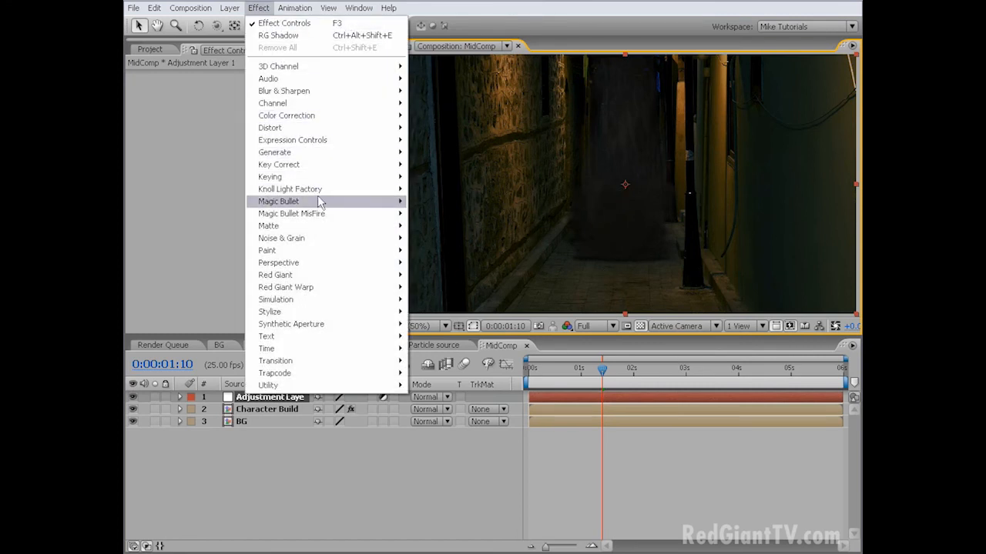
mouse_move(321, 205)
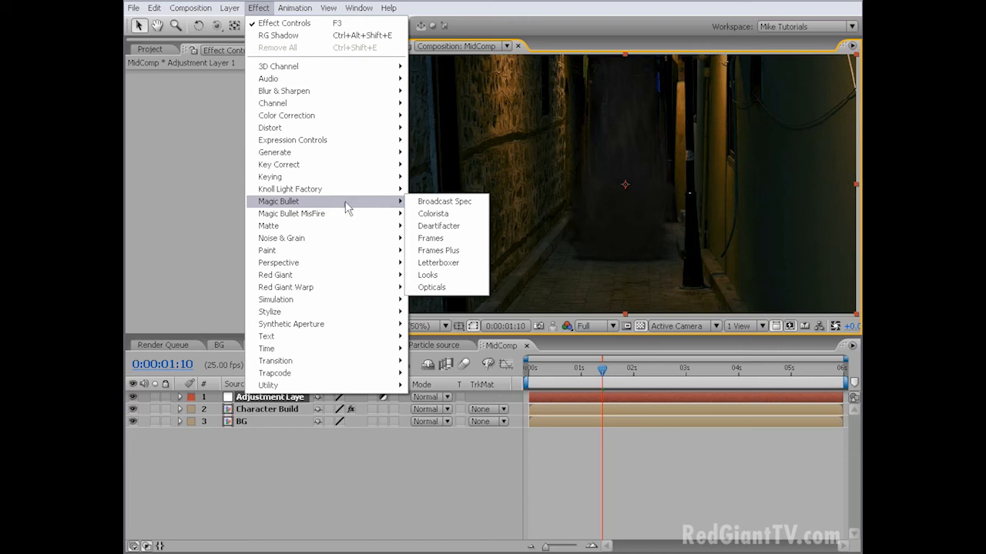
left_click(428, 276)
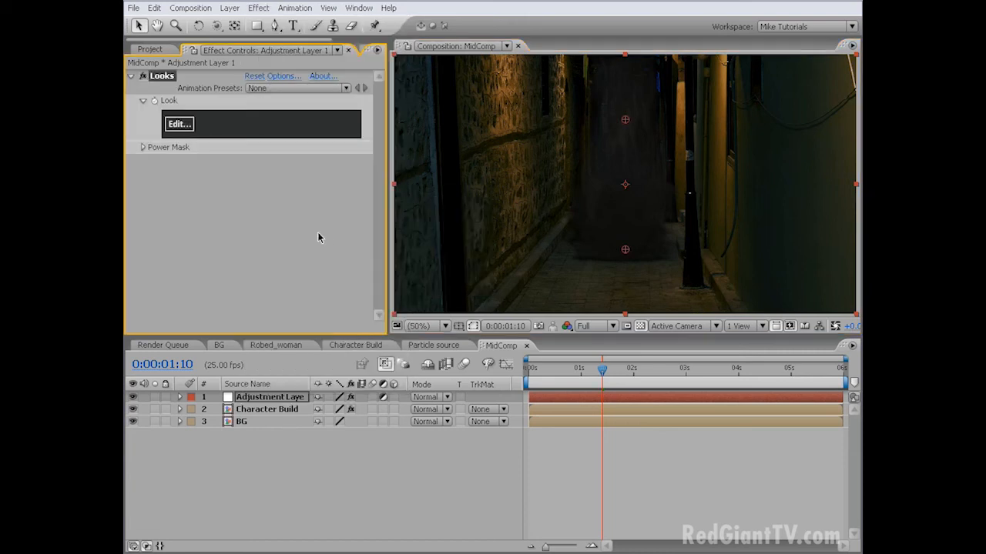
Step: Open the Looks effect for editing and load the Berlin look from the Music Videos presets
left_click(179, 125)
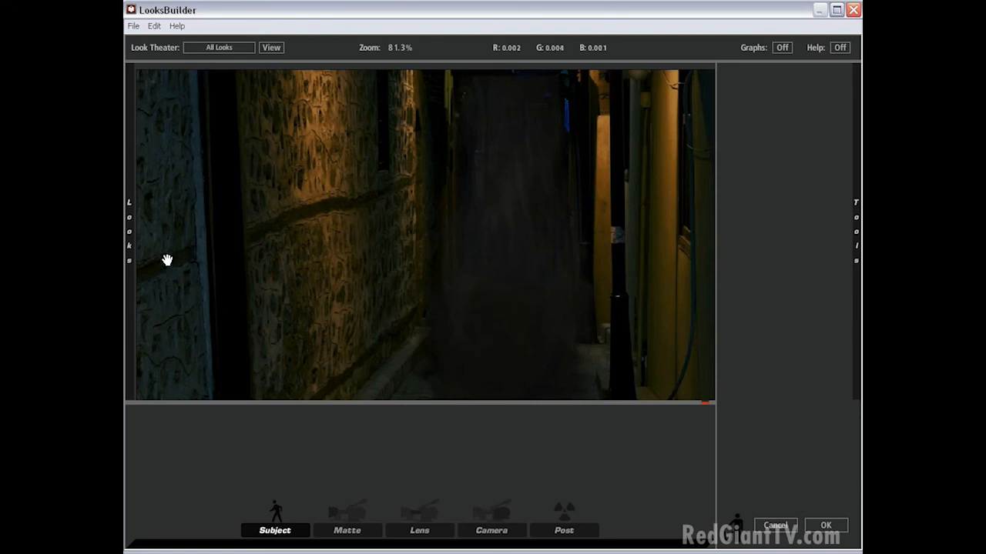
mouse_move(129, 250)
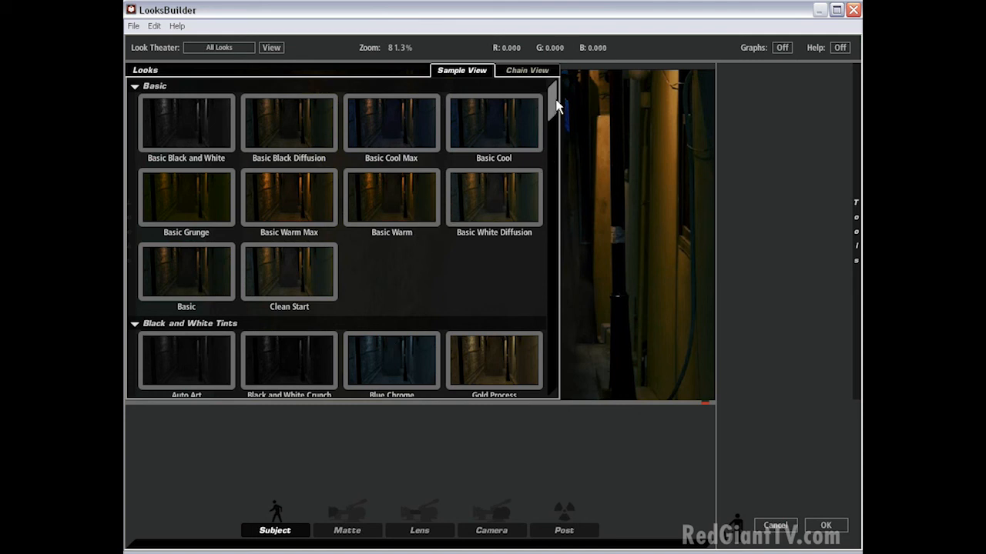
left_click_drag(553, 105, 544, 203)
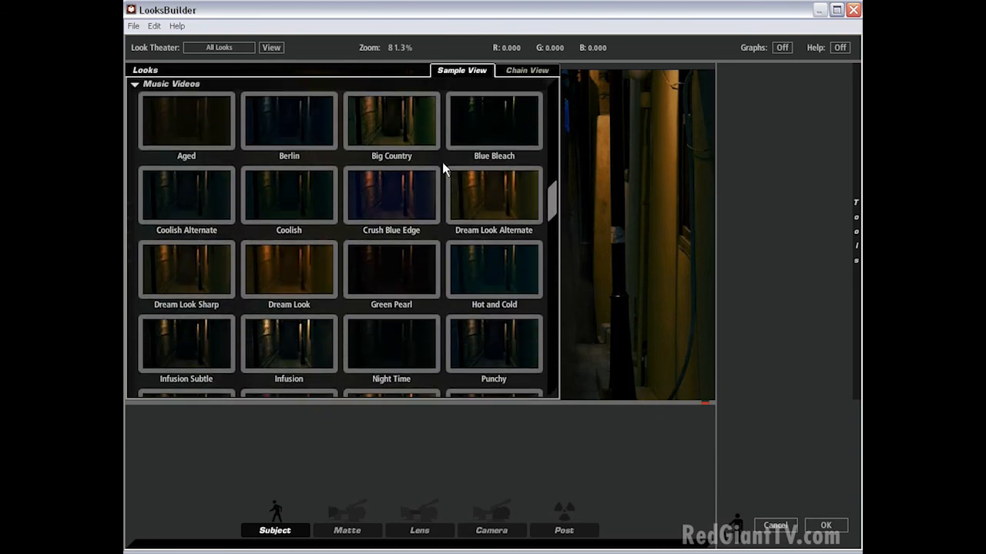
left_click(284, 126)
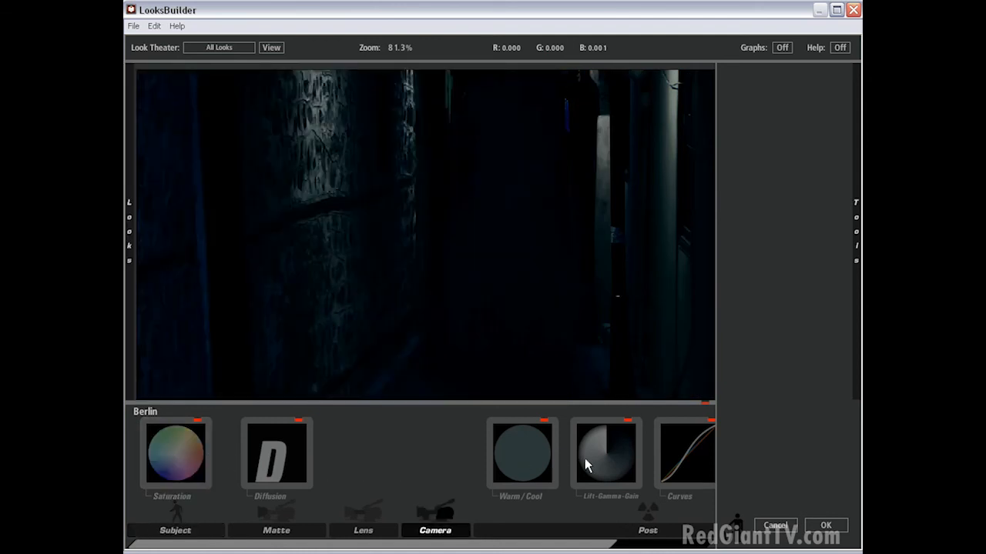
Step: In the look's Curves tool, lift the shadow point and raise the highlights of the RGB curve slightly, and accept the look
left_click(675, 454)
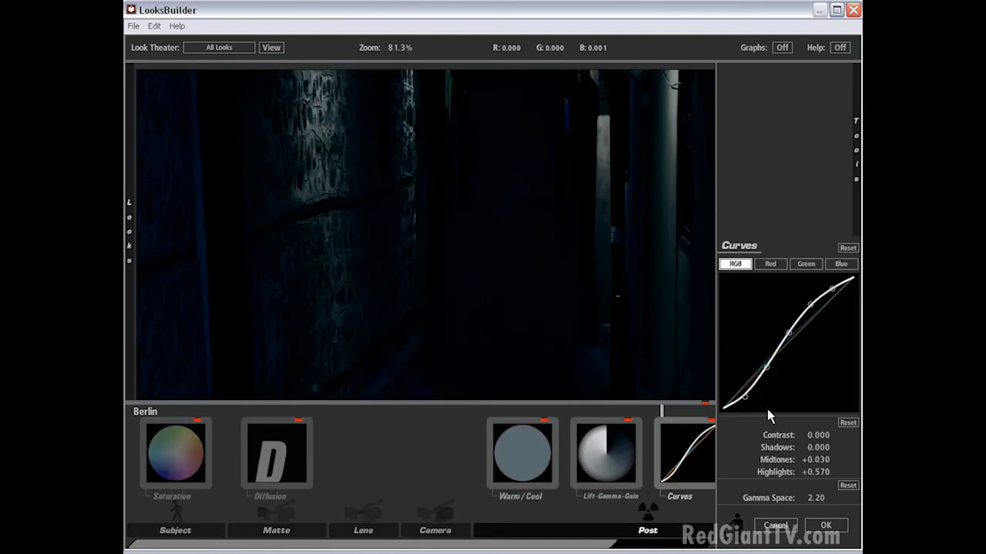
left_click_drag(832, 290, 832, 283)
key("ctrl+z")
left_click_drag(746, 398, 744, 393)
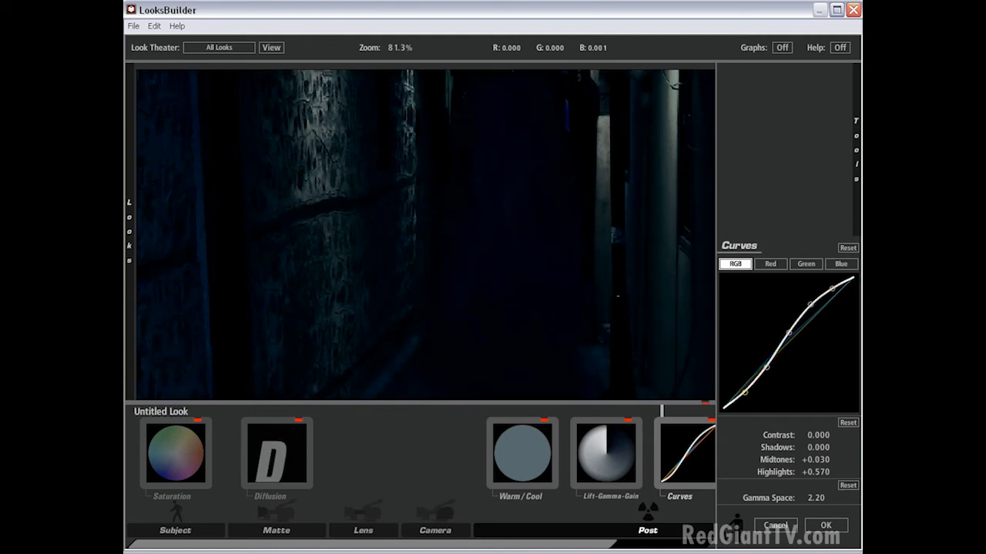
left_click_drag(810, 306, 831, 282)
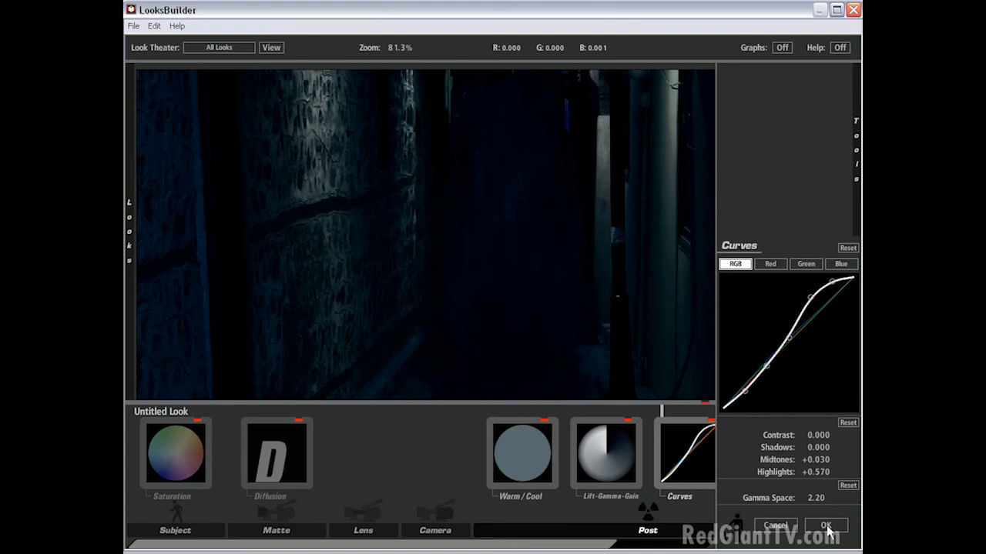
left_click(825, 527)
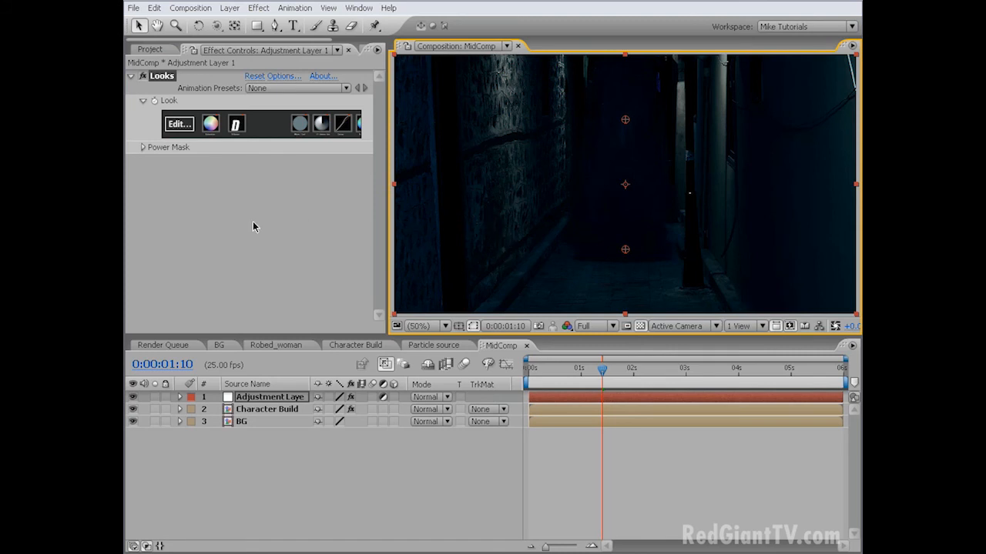
Step: Add a Levels effect to the adjustment layer and lower its input white point to less than half the range to brighten the alley
left_click(262, 396)
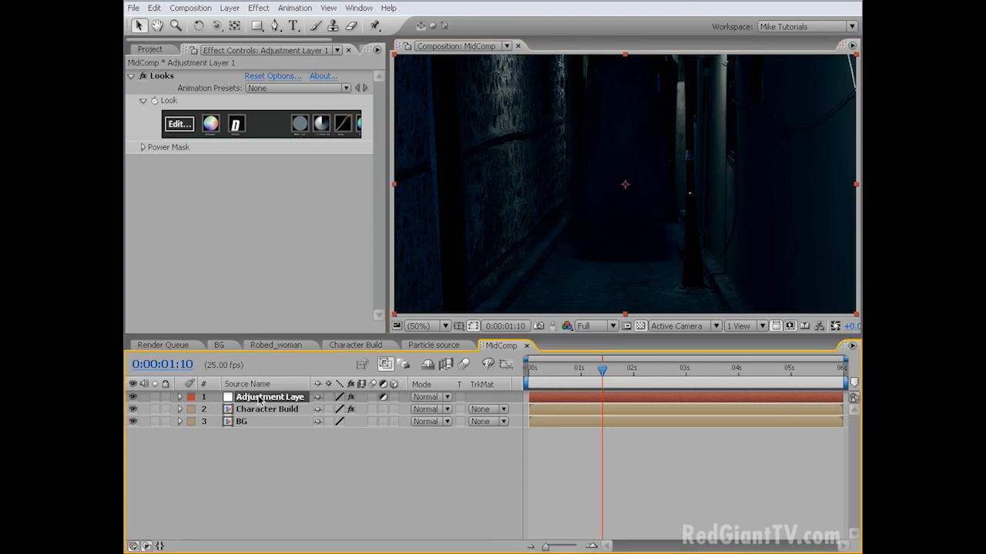
left_click(259, 8)
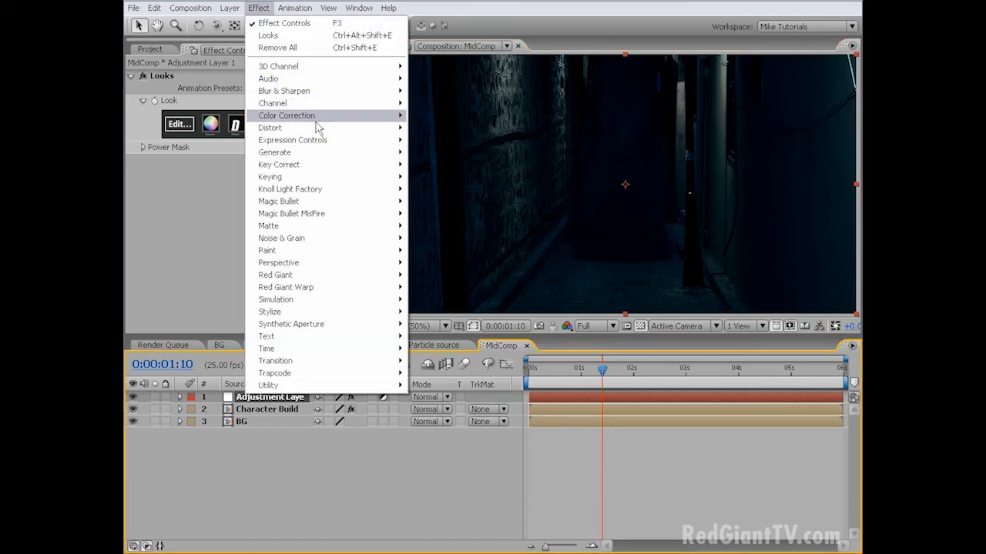
mouse_move(316, 117)
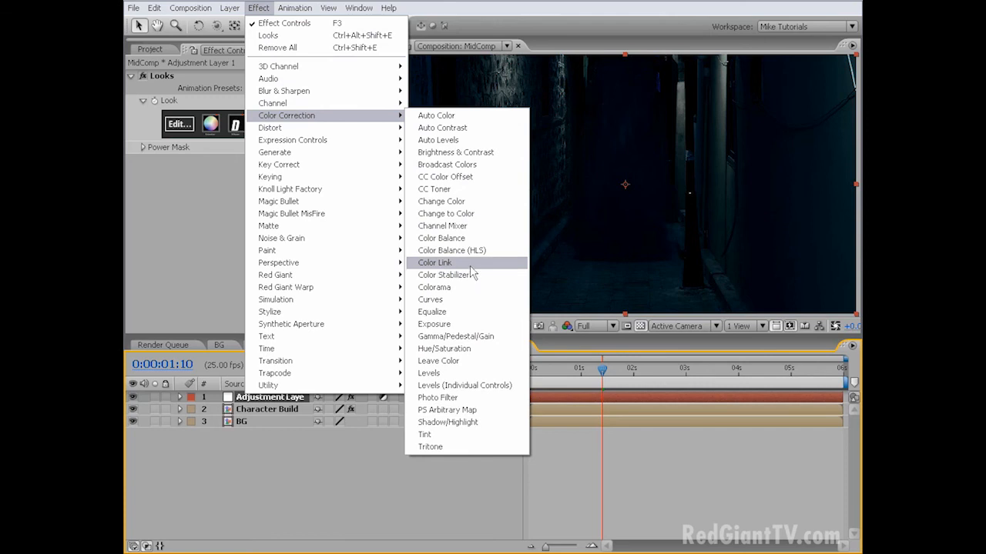
left_click(463, 373)
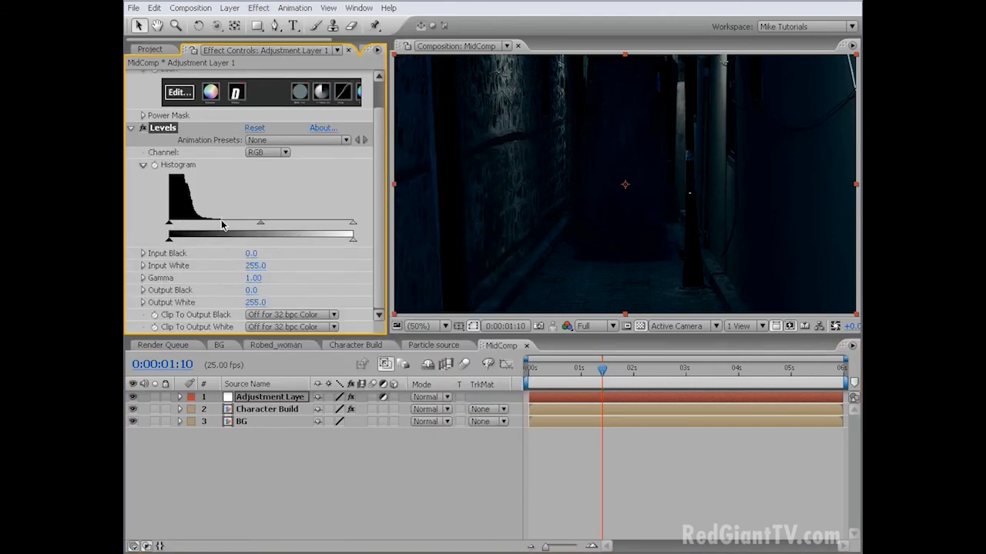
left_click_drag(352, 231, 248, 228)
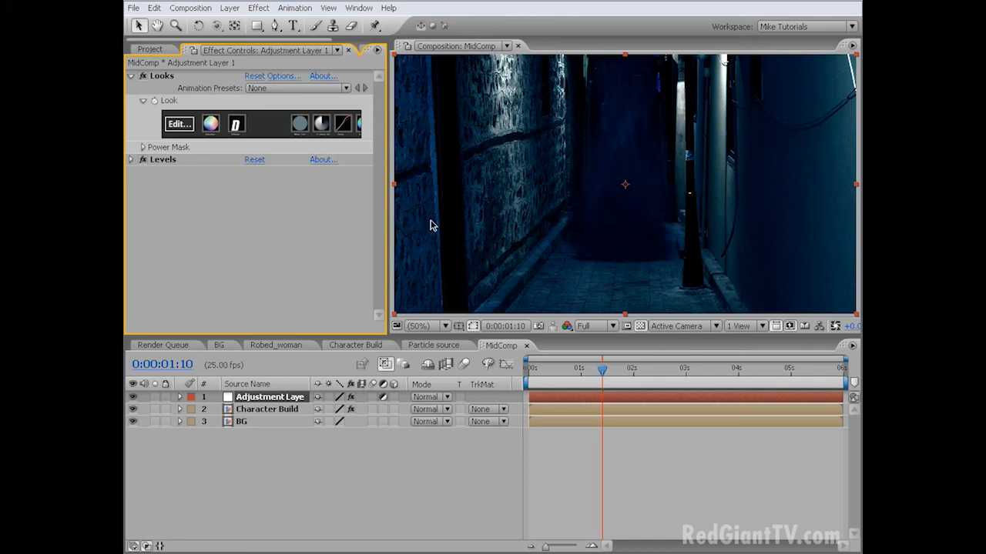
Step: Add a Hue/Saturation effect to the adjustment layer and set Master Saturation to -40
left_click(259, 9)
mouse_move(329, 120)
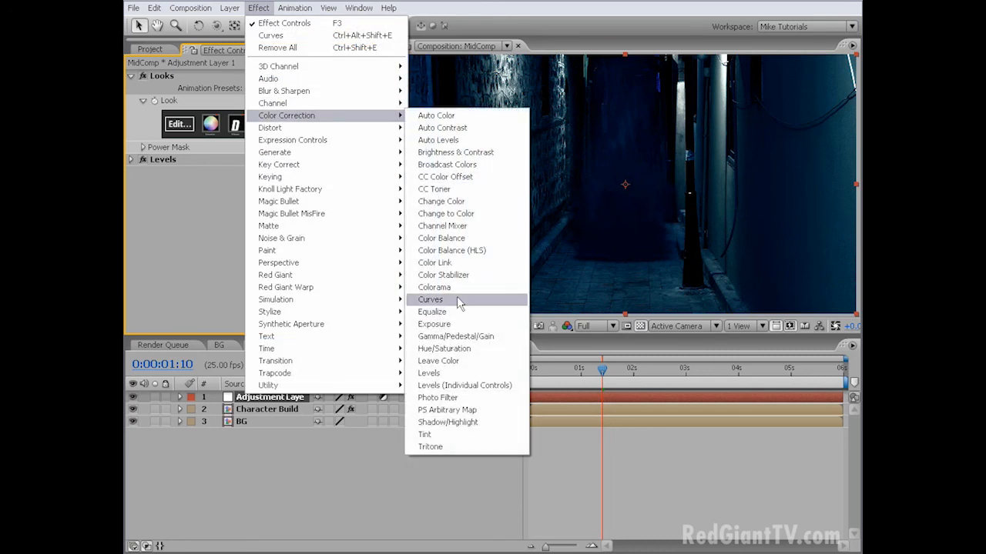
left_click(445, 348)
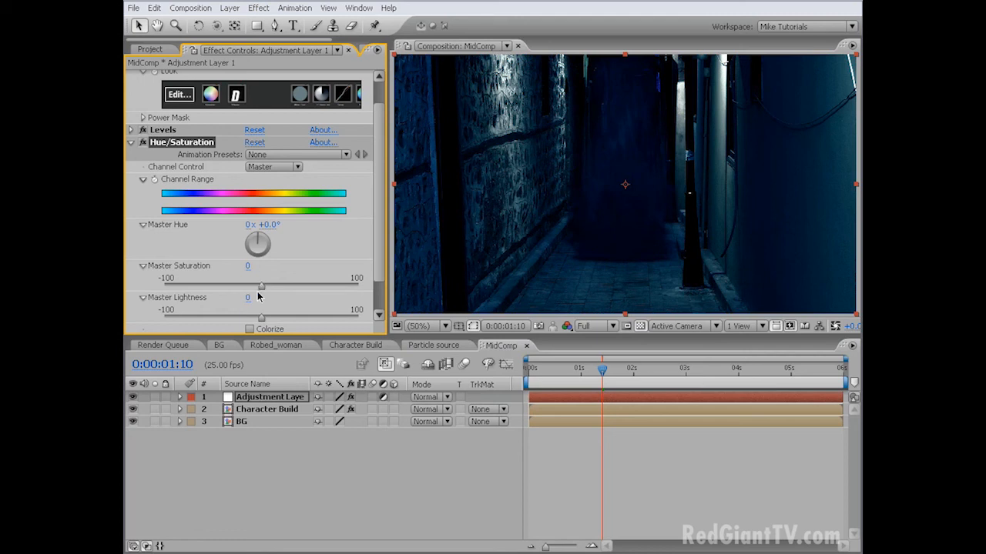
left_click_drag(262, 290, 223, 288)
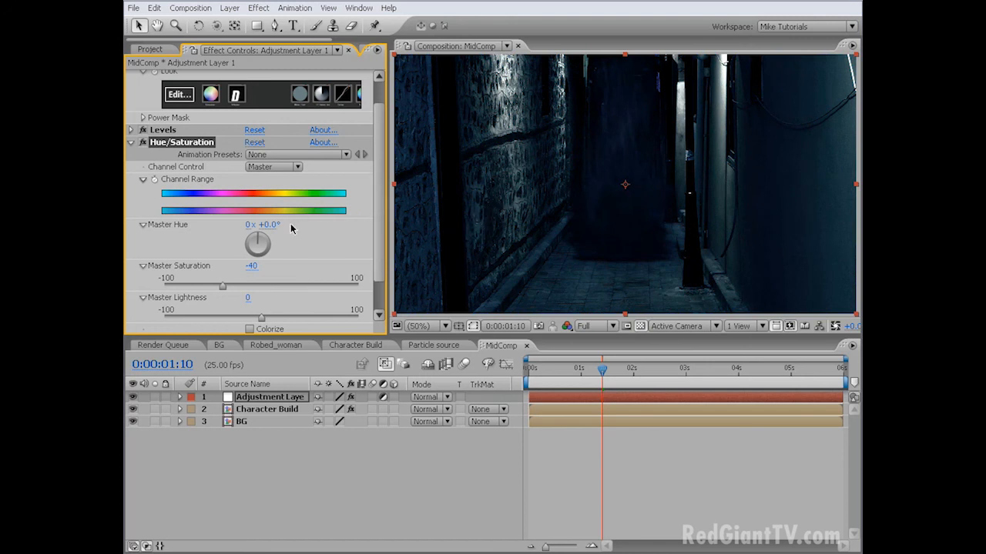
Step: Slightly reduce the saturation of the Cyans channel in the Hue/Saturation effect
left_click(286, 168)
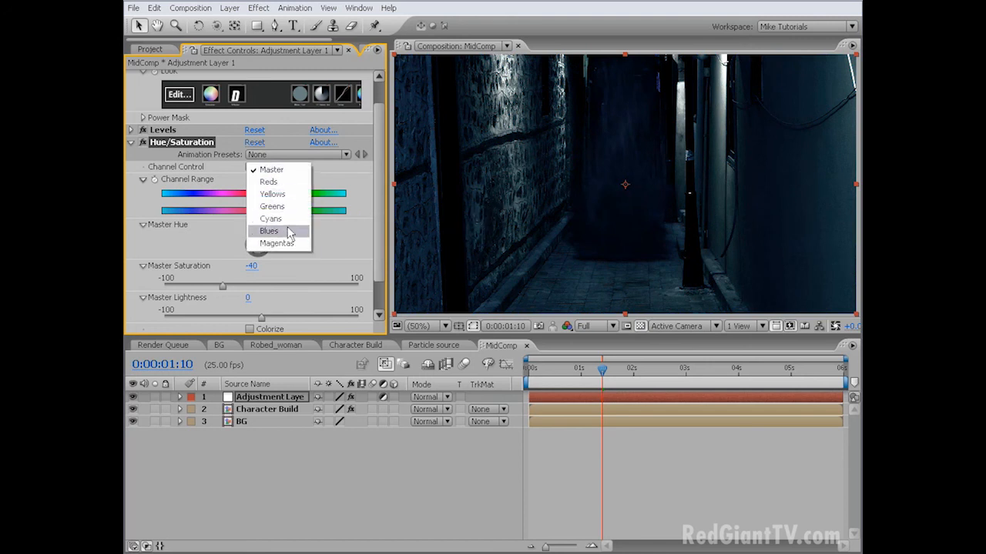
left_click(281, 218)
left_click_drag(261, 288, 246, 289)
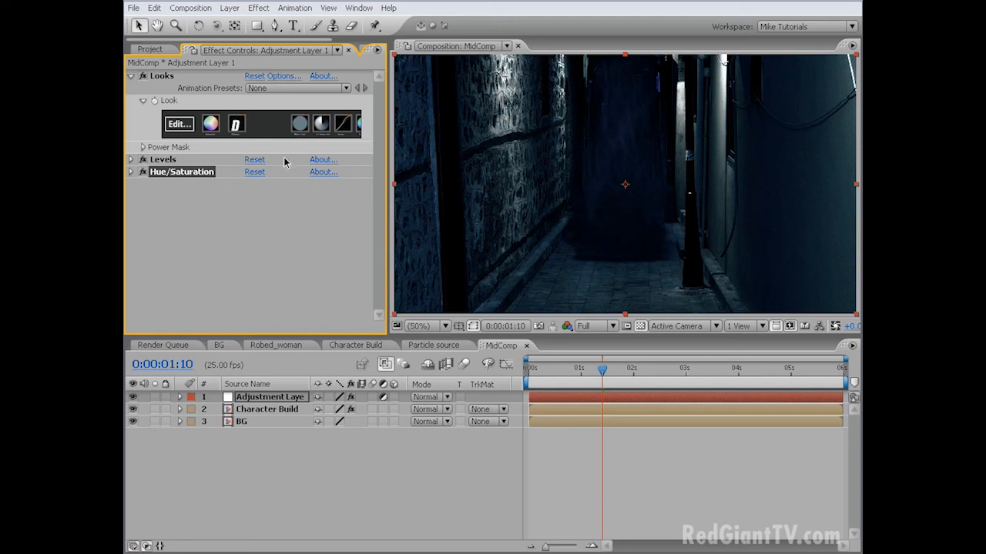
Step: Add a Curves effect to the adjustment layer and raise the midtones of the RGB curve slightly
left_click(260, 9)
mouse_move(369, 117)
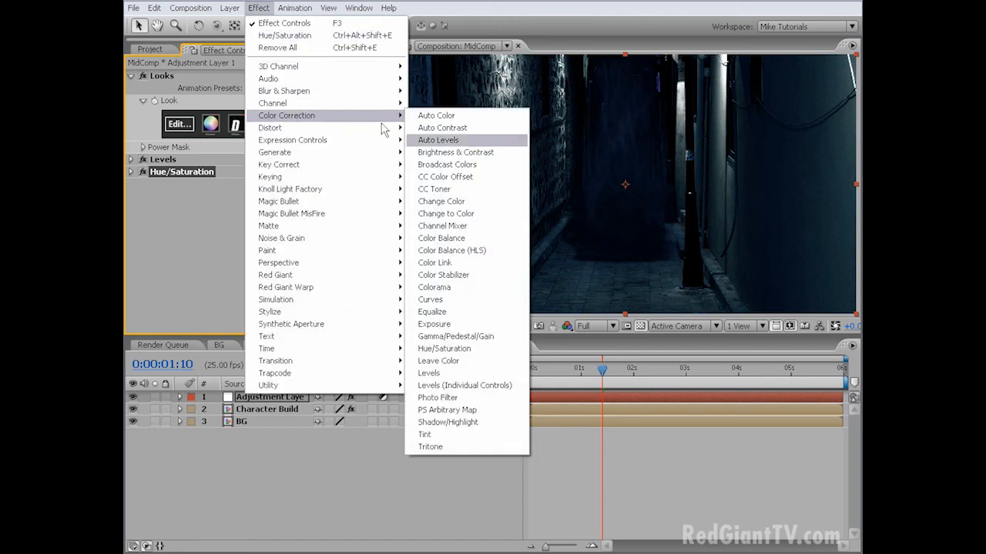
left_click(485, 298)
left_click_drag(222, 257, 218, 254)
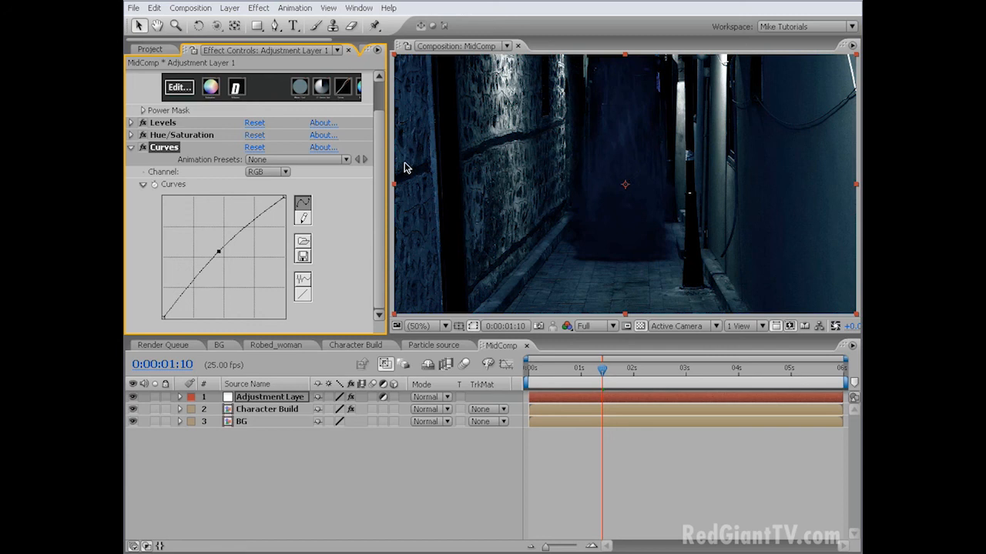
Step: Pull the midtones of the Blue channel down slightly in the Curves effect
left_click(269, 171)
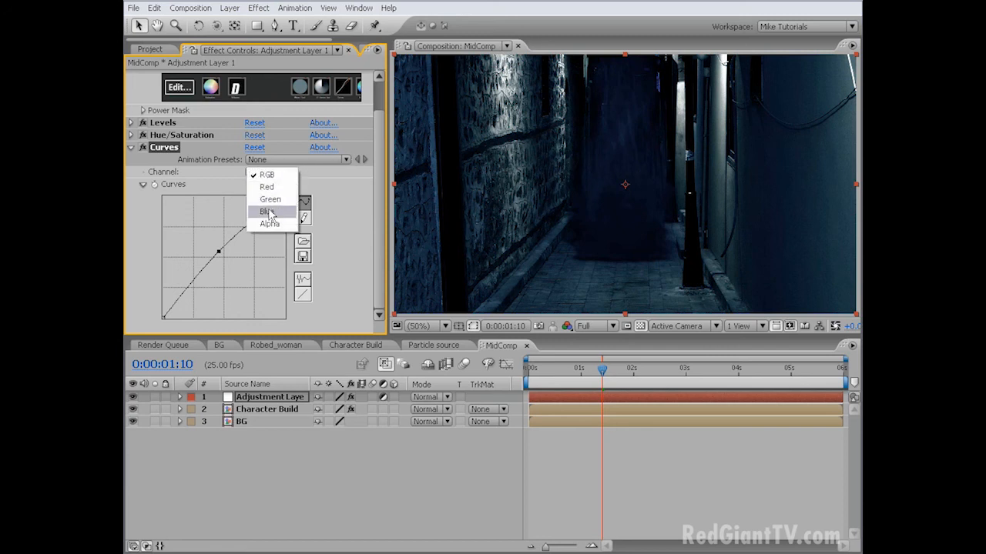
left_click(270, 210)
left_click(228, 265)
left_click_drag(226, 262, 227, 263)
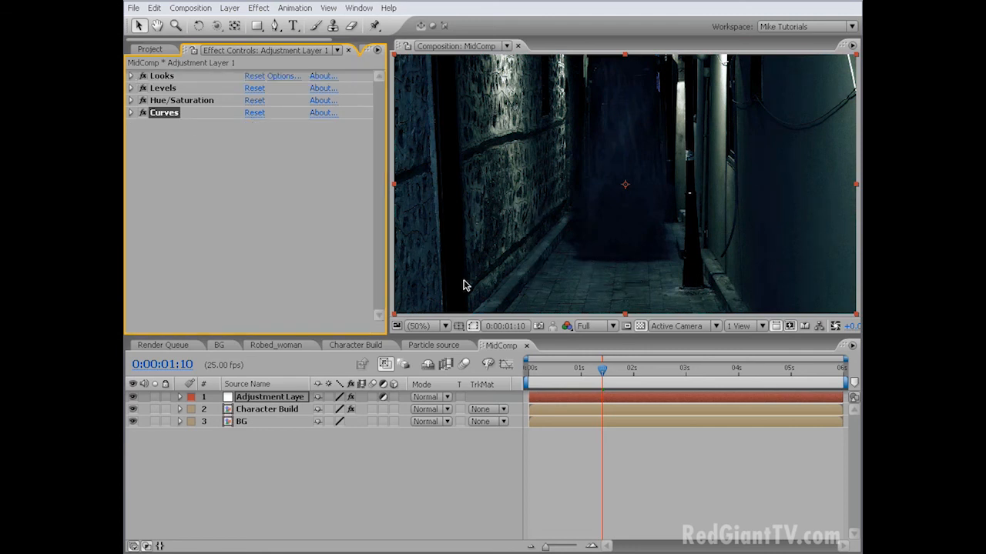
Step: Create a new composition from MidComp and rename it Final Comp
left_click(151, 49)
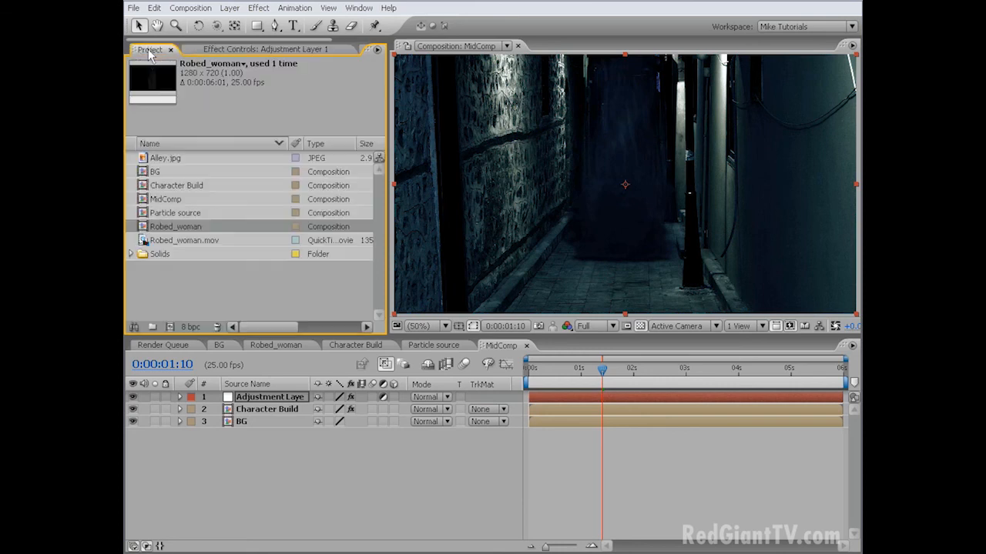
left_click(182, 301)
left_click_drag(160, 203, 171, 329)
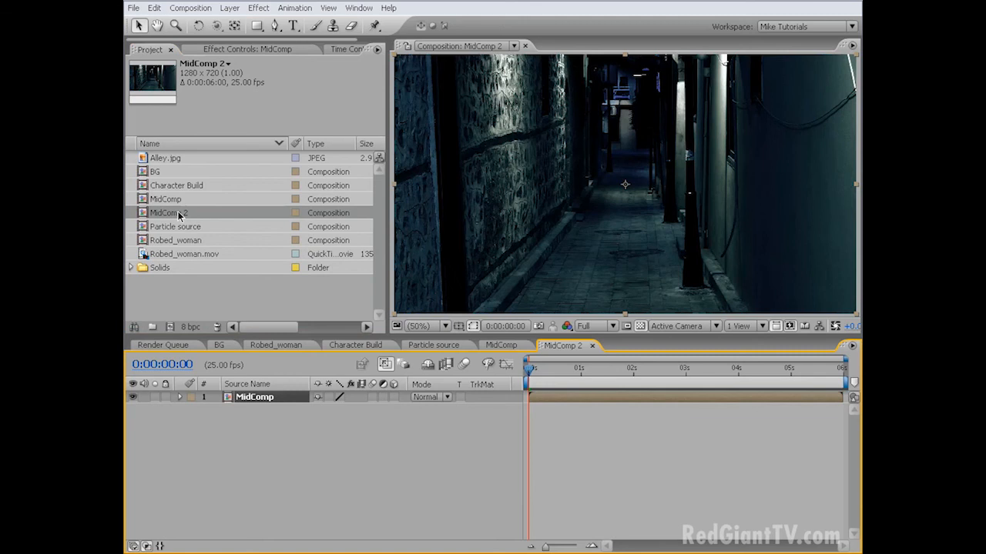
key("Return")
type("Final Comp")
key("Return")
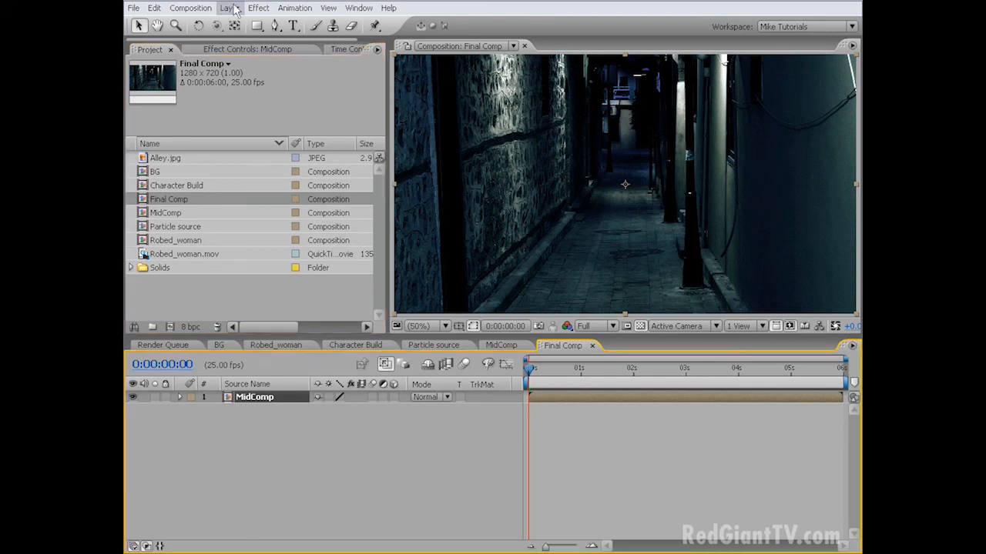
Step: Add a new adjustment layer above the MidComp layer in Final Comp
left_click(229, 8)
mouse_move(239, 22)
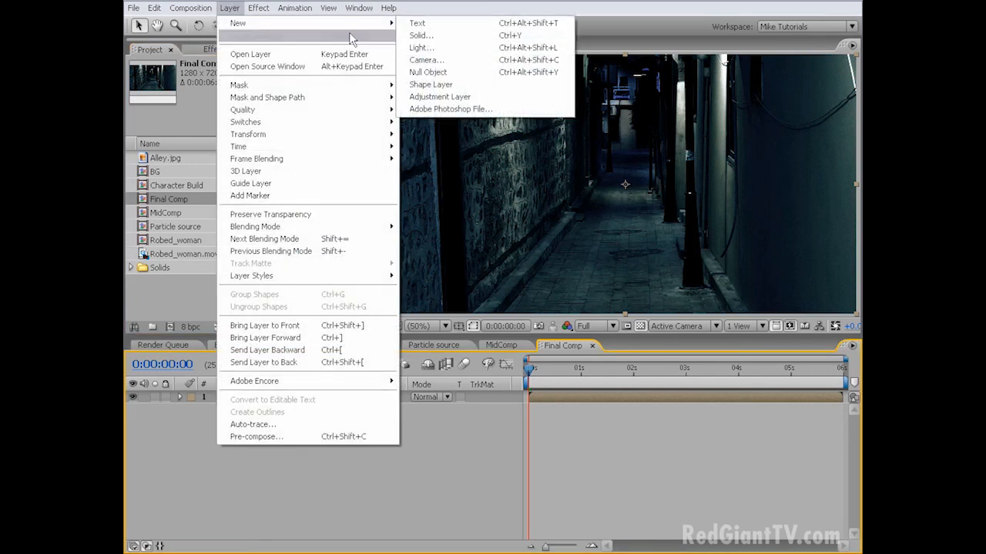
left_click(460, 96)
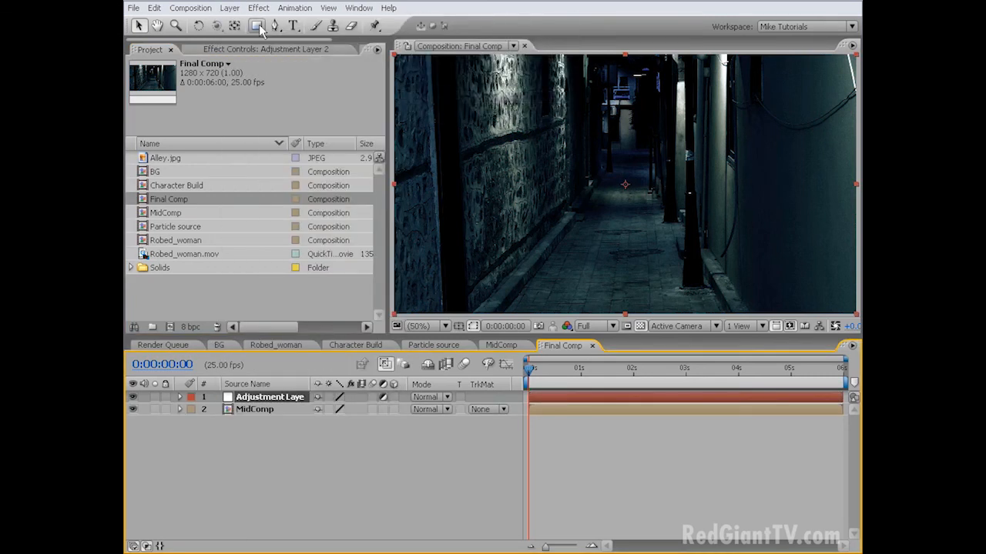
Step: Draw a large circular mask from the frame's centre on the adjustment layer, extending past the frame's height, and set its mode to Subtract
left_click_drag(260, 29, 308, 60)
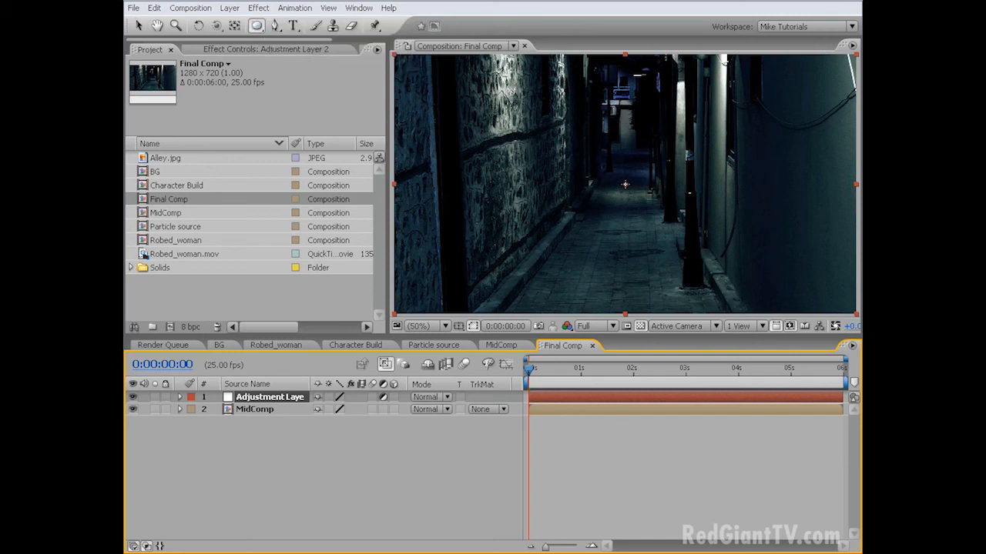
mouse_move(625, 185)
left_mouse_down()
mouse_move(675, 143)
mouse_move(823, 77)
left_mouse_up()
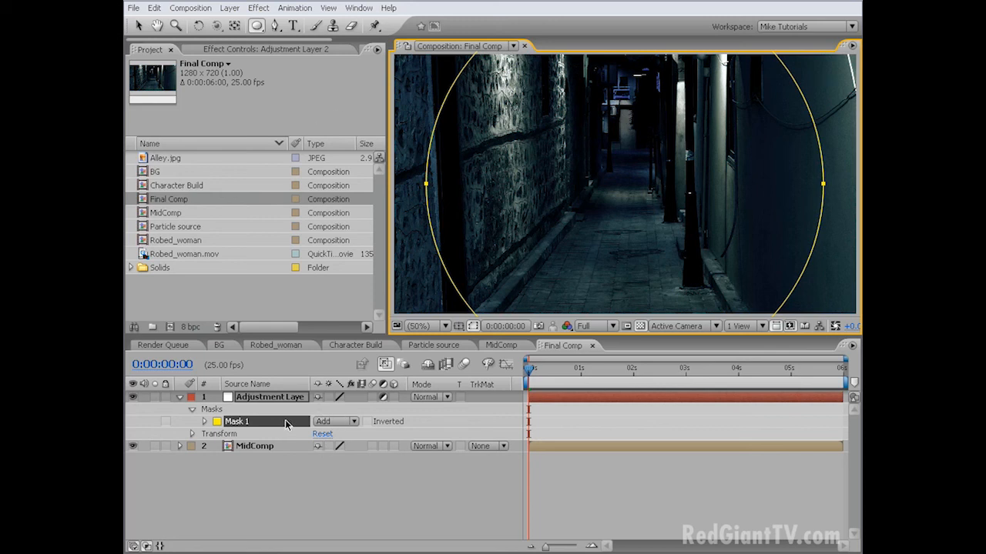
left_click(339, 421)
left_click(342, 433)
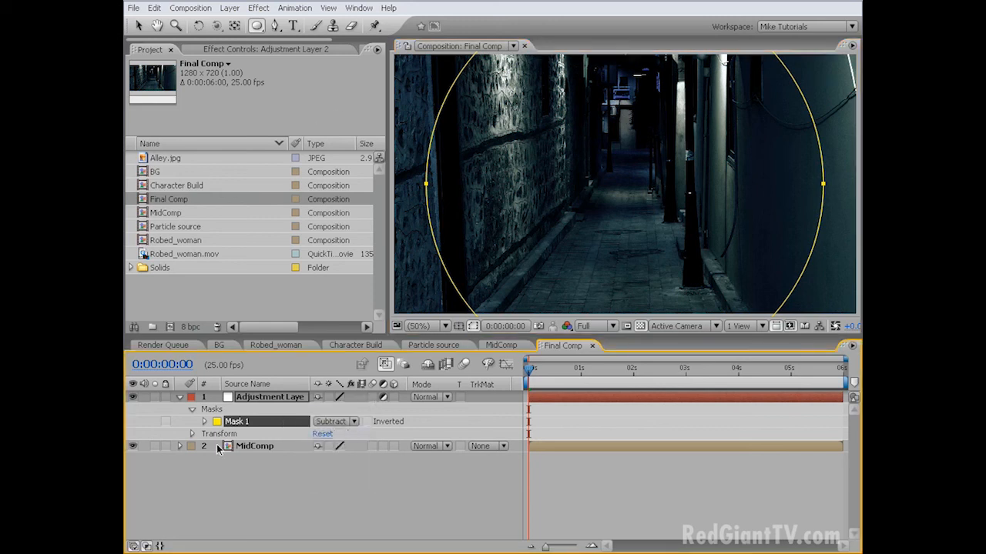
Step: Set the feather of the adjustment layer's circular mask to 150 pixels
key("f")
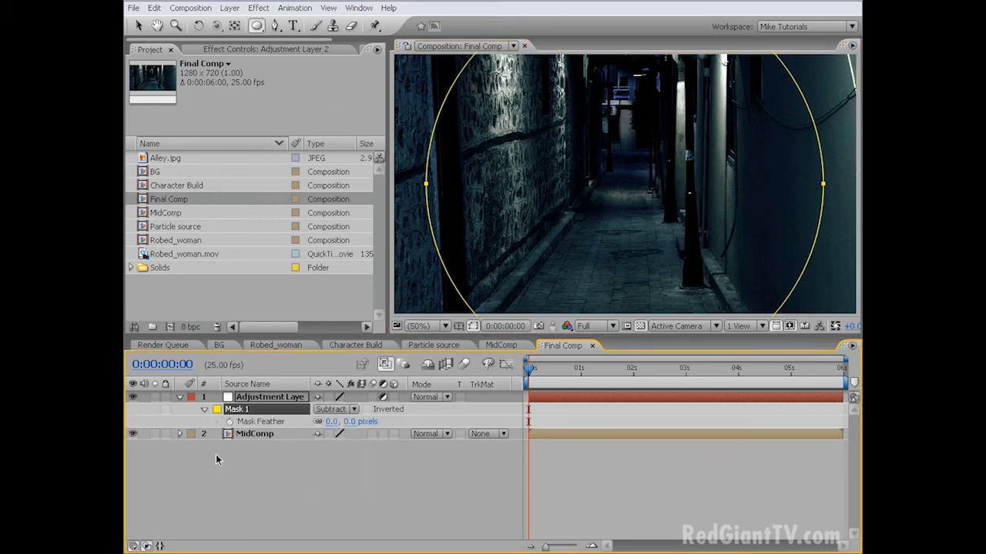
left_click(340, 421)
type("150")
key("Return")
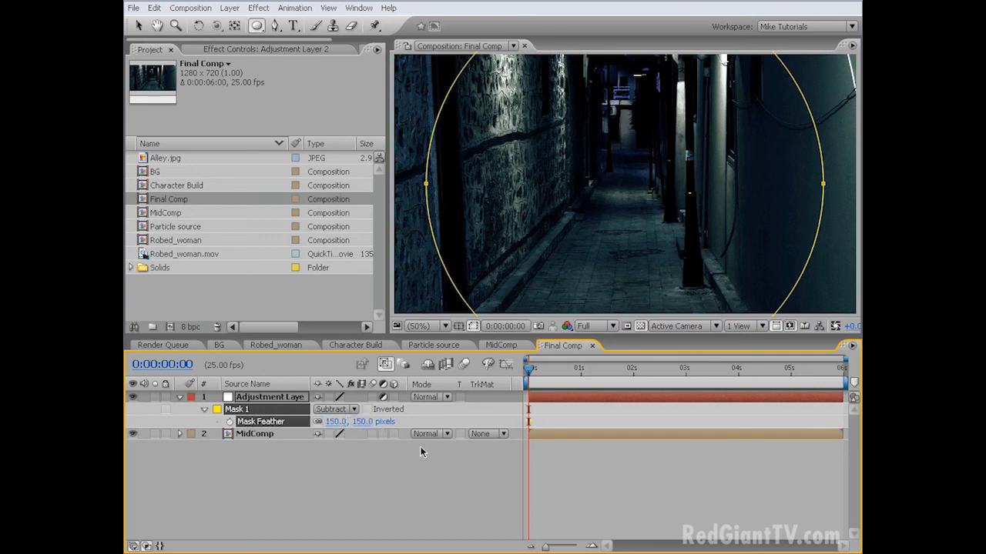
Step: Set the expansion of the adjustment layer's circular mask to -150 pixels
left_click(204, 409)
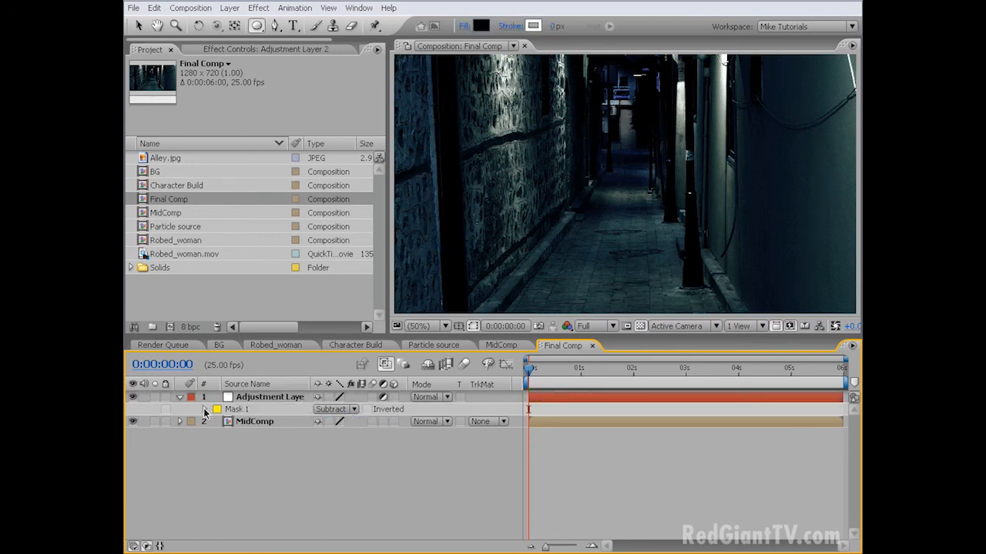
left_click(204, 409)
left_click(322, 458)
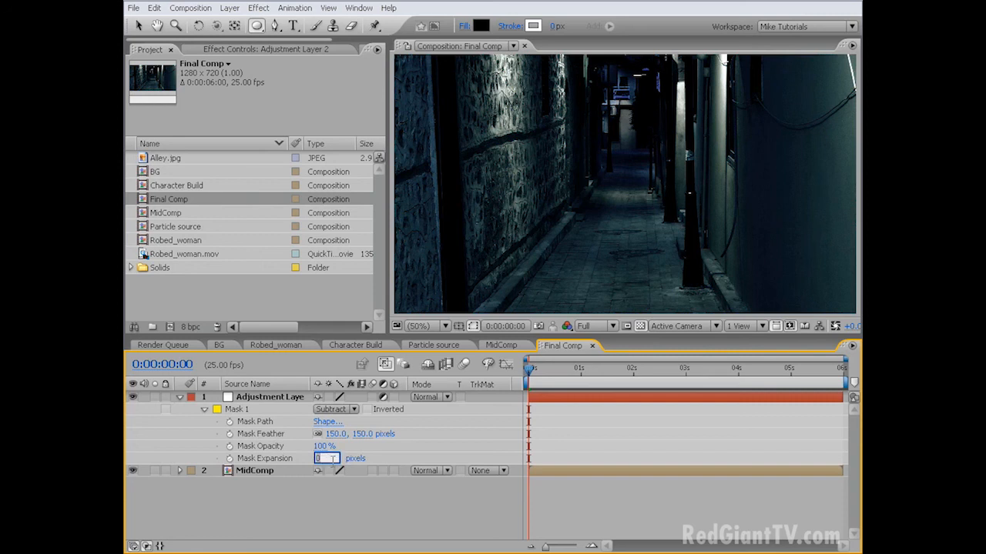
type("-150")
key("Return")
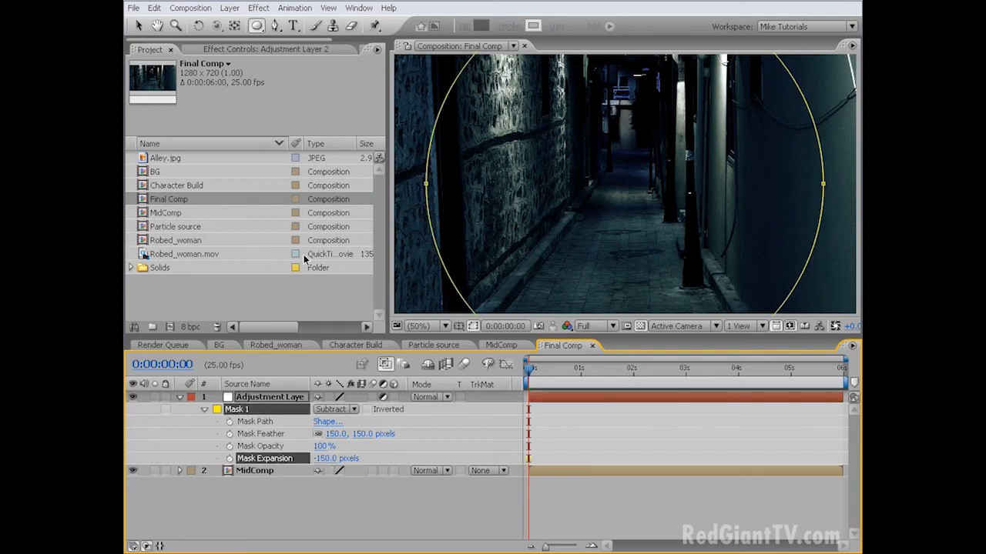
Step: Apply the Exposure effect to the adjustment layer with a master exposure of -1.5, and collapse the layer's properties
left_click(258, 8)
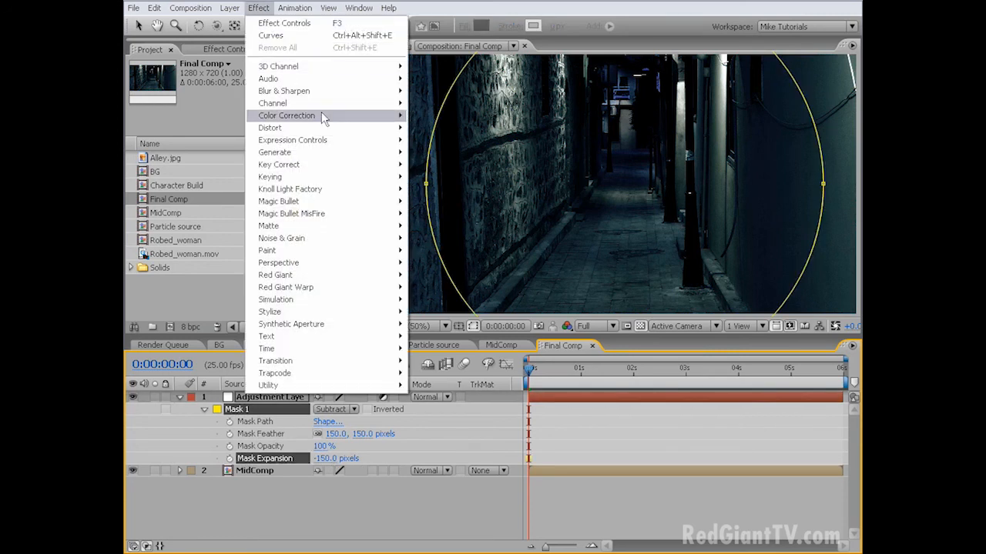
mouse_move(339, 117)
left_click(507, 325)
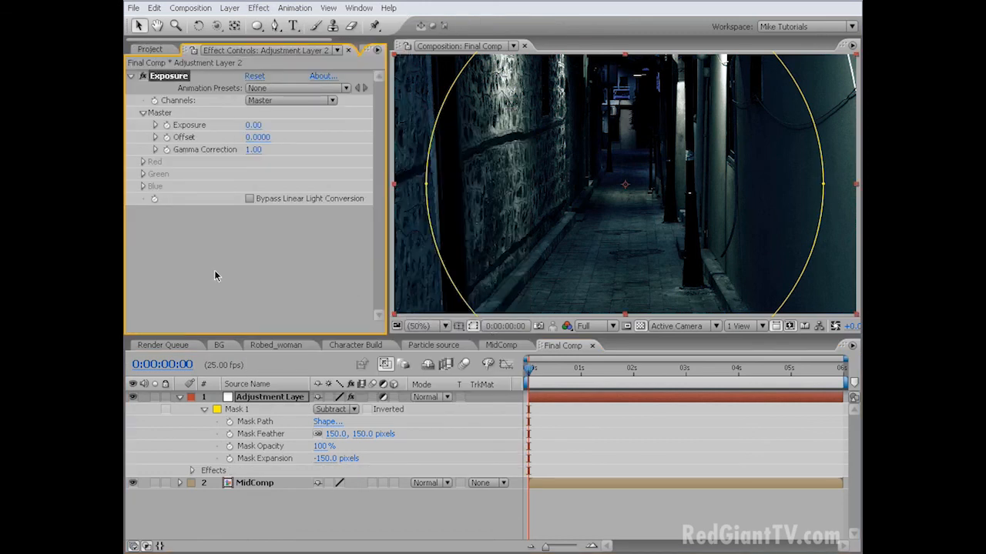
left_click(253, 125)
type("-1.5")
key("Return")
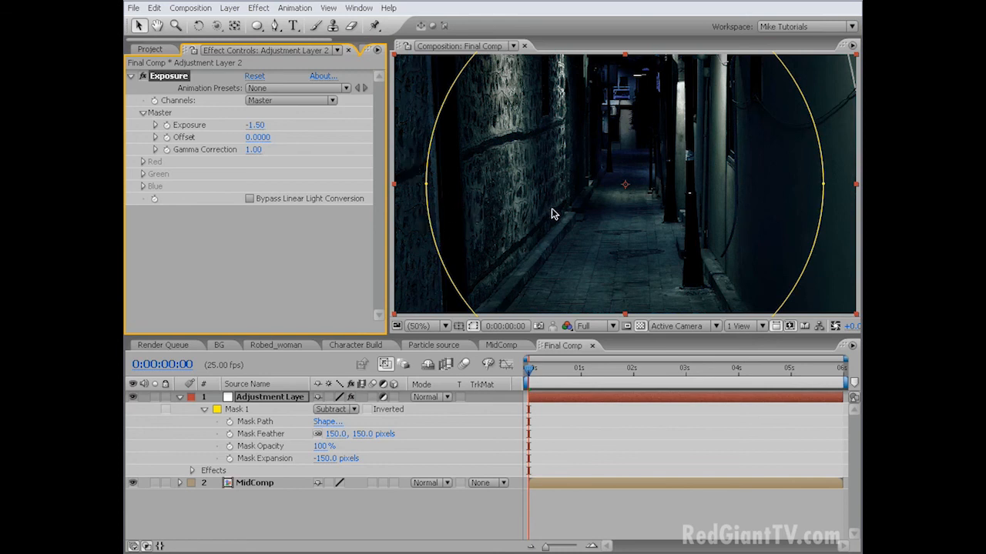
left_click(179, 397)
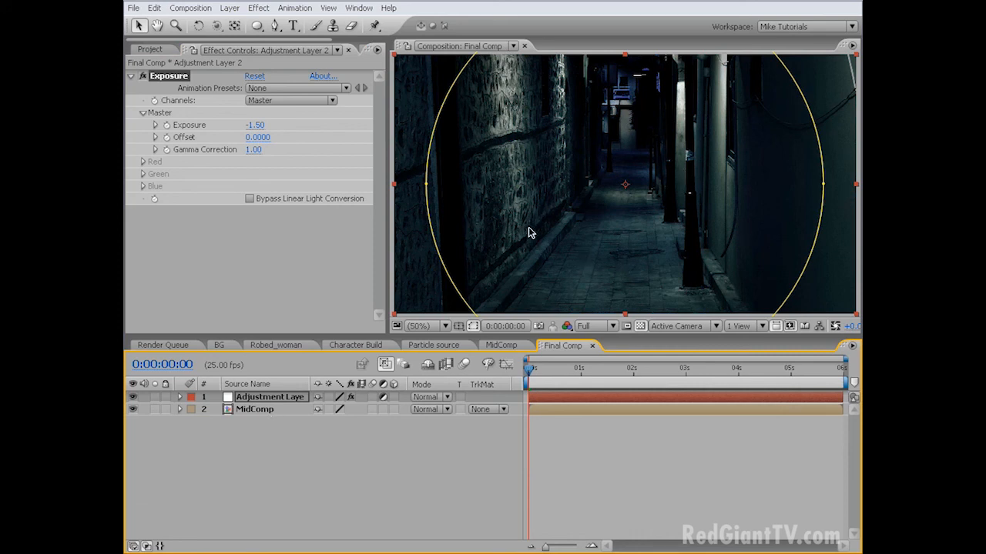
Step: Animate the MidComp layer's scale from 100% at the first frame to 115% at 0:00:05:24
left_click(252, 410)
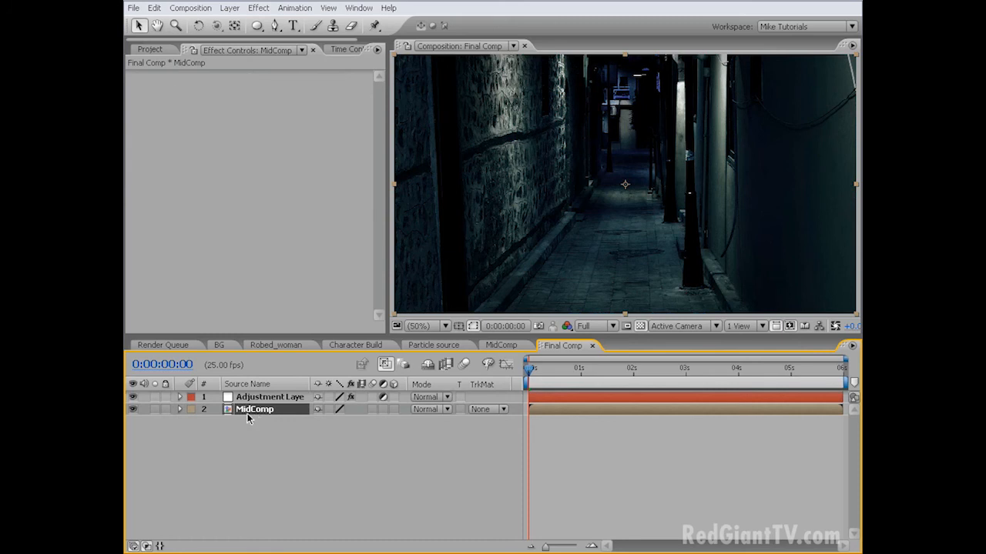
key("s")
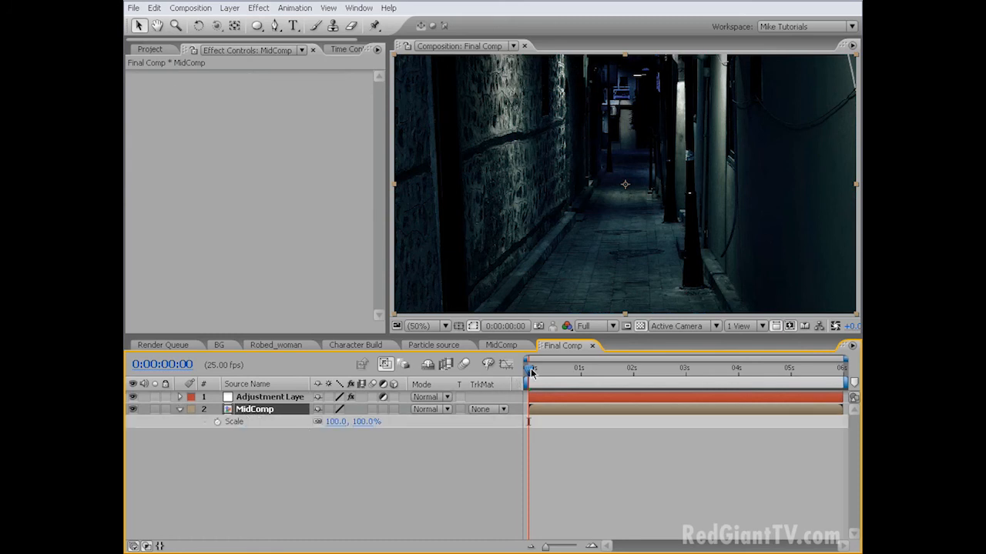
left_click(216, 422)
left_click(841, 371)
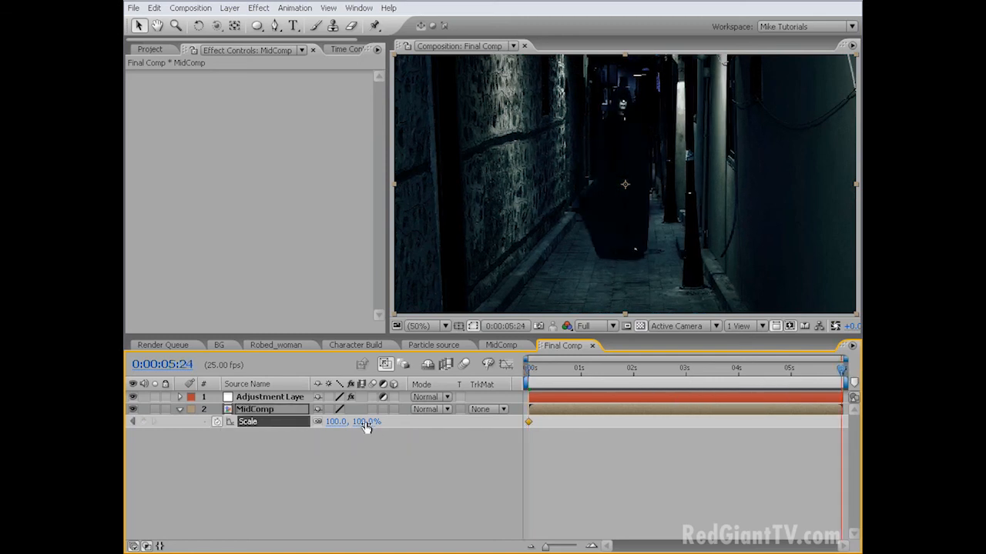
left_click_drag(359, 422, 376, 422)
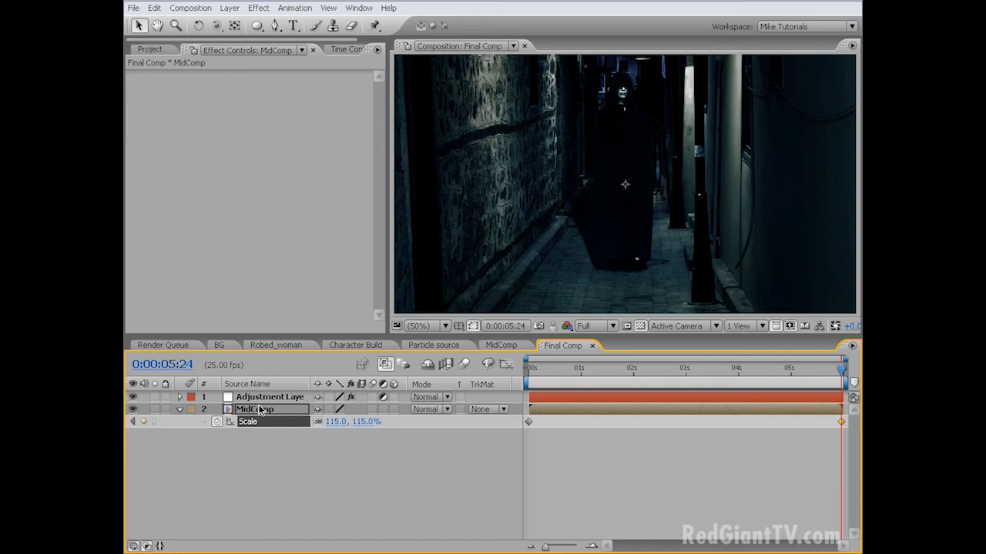
Step: Animate the MidComp layer's position from 640, 360 at the first frame to 640, 414 at 0:00:05:24
key("p")
left_click(536, 371)
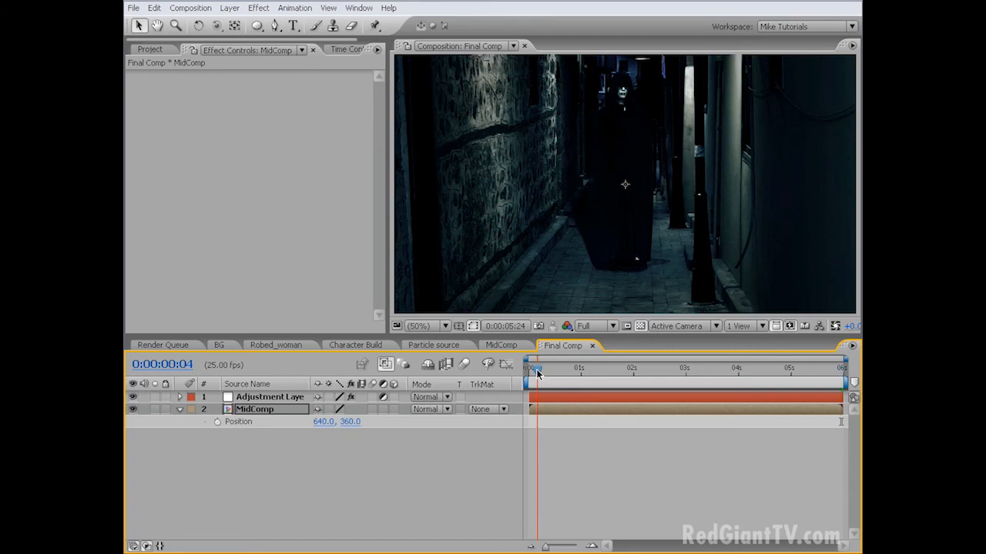
key("Home")
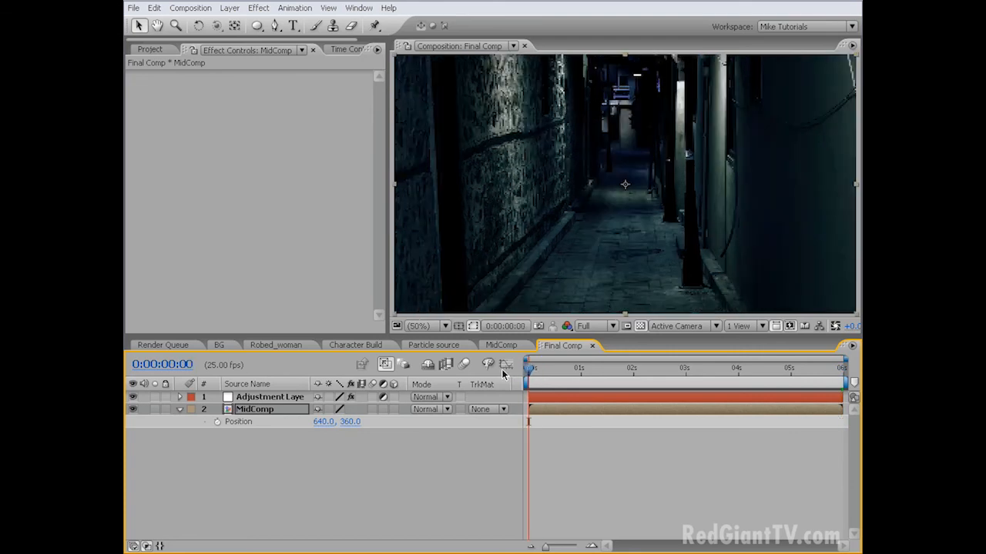
left_click(217, 423)
left_click(839, 372)
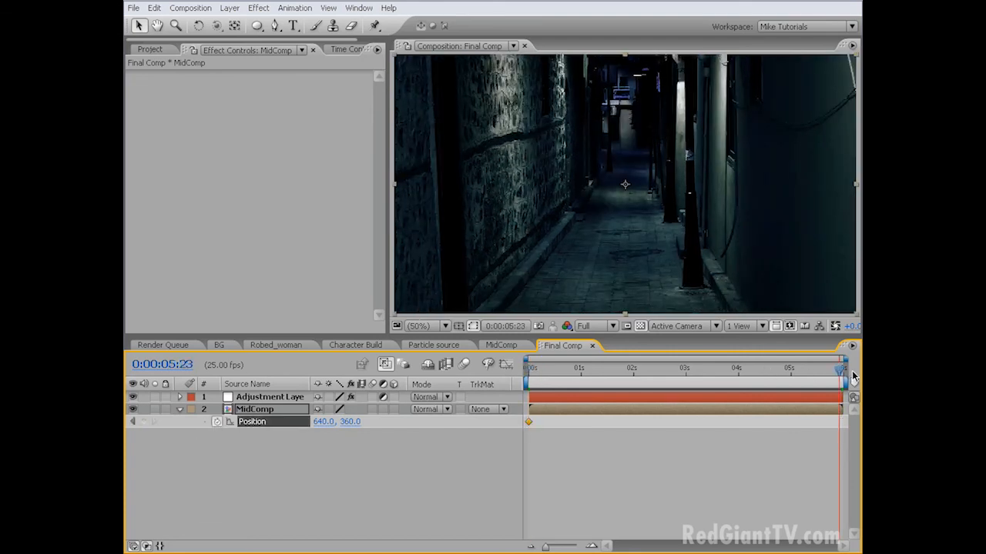
left_click_drag(348, 422, 385, 422)
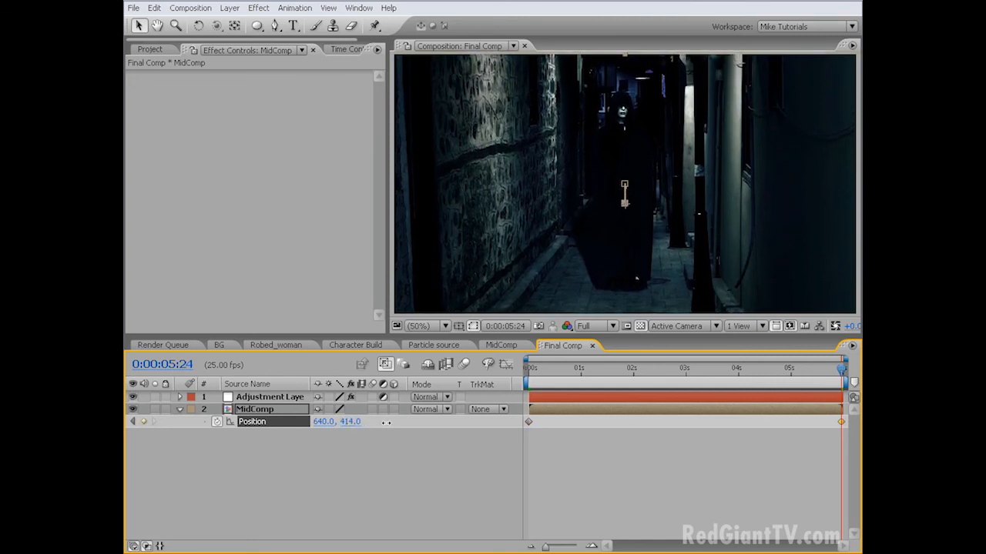
Step: Preview the animation and apply Easy Ease to both position keyframes of the MidComp layer
key("space")
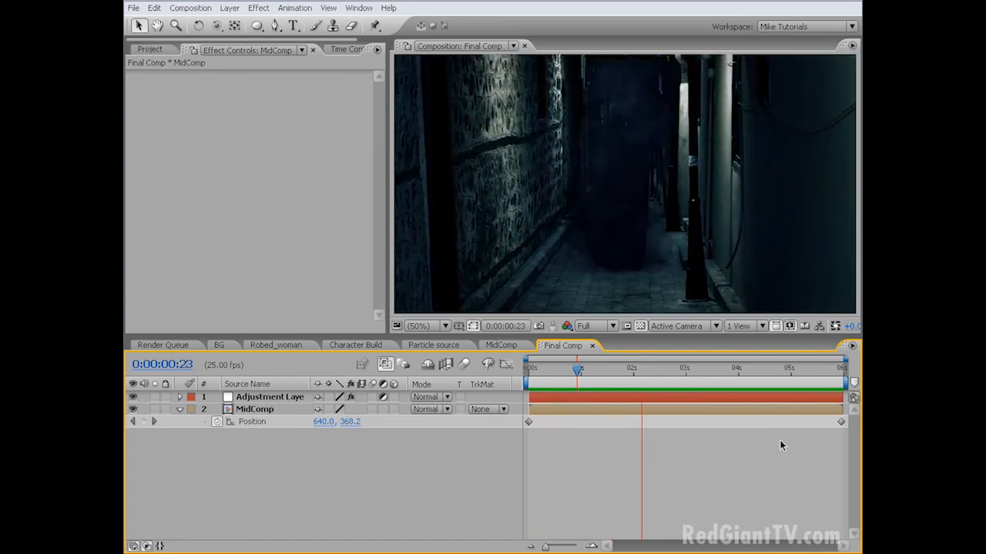
left_click(841, 422)
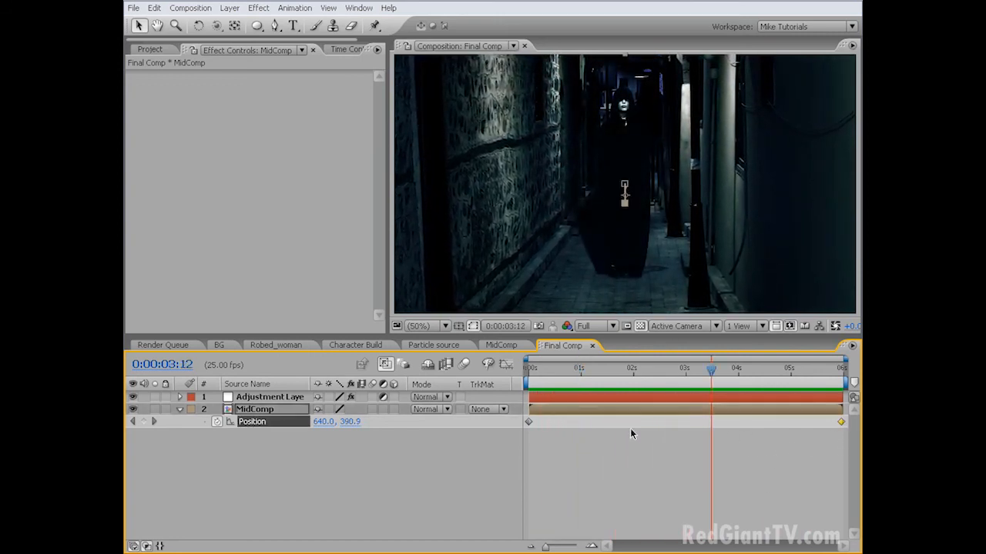
right_click(529, 422)
mouse_move(578, 551)
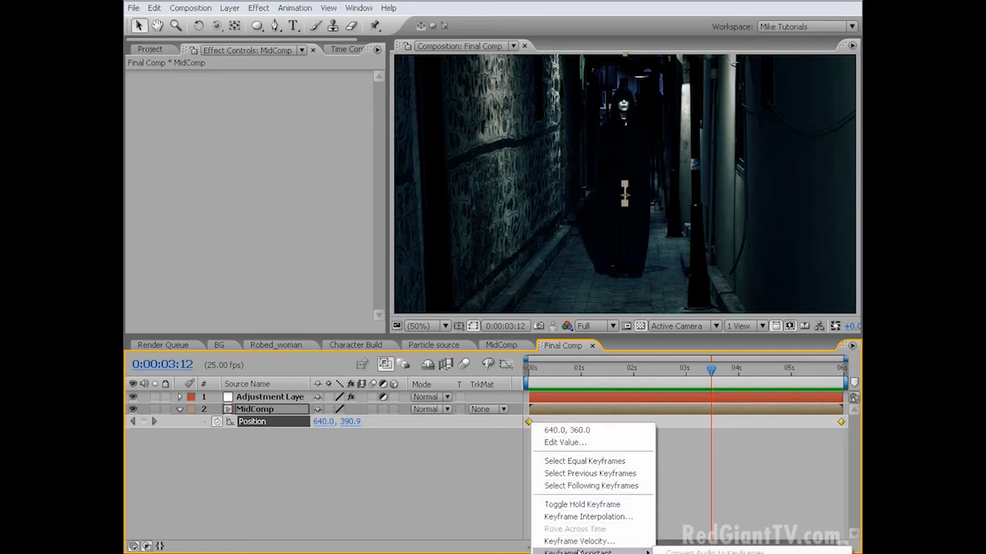
left_click(684, 553)
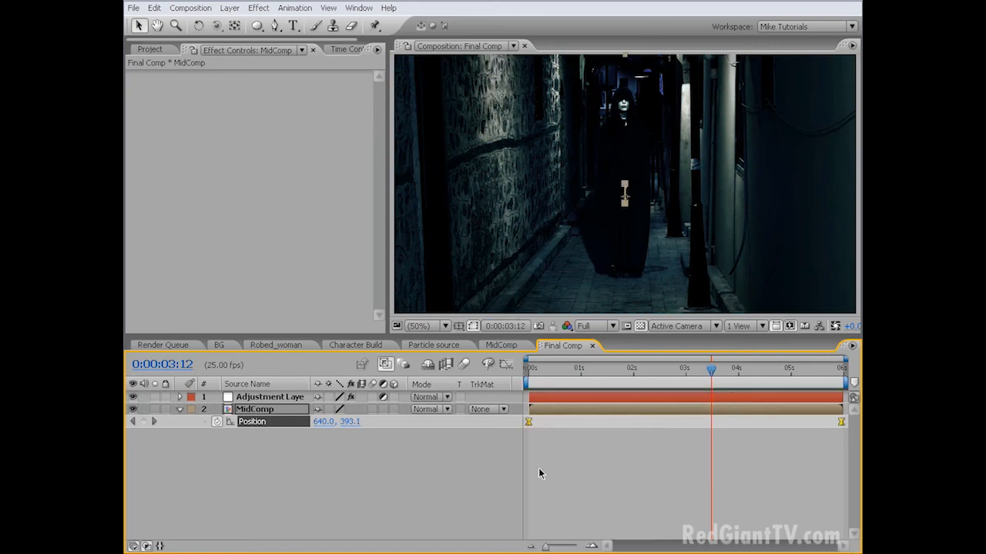